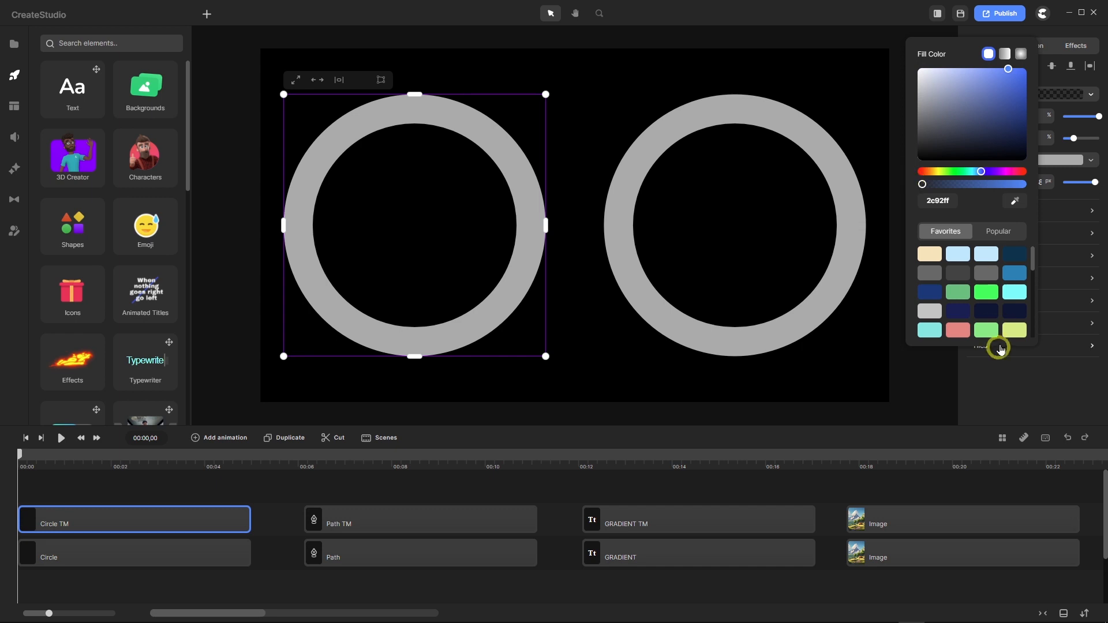
Set the border width of the Circle TM ring to 80 px.
left_click(999, 392)
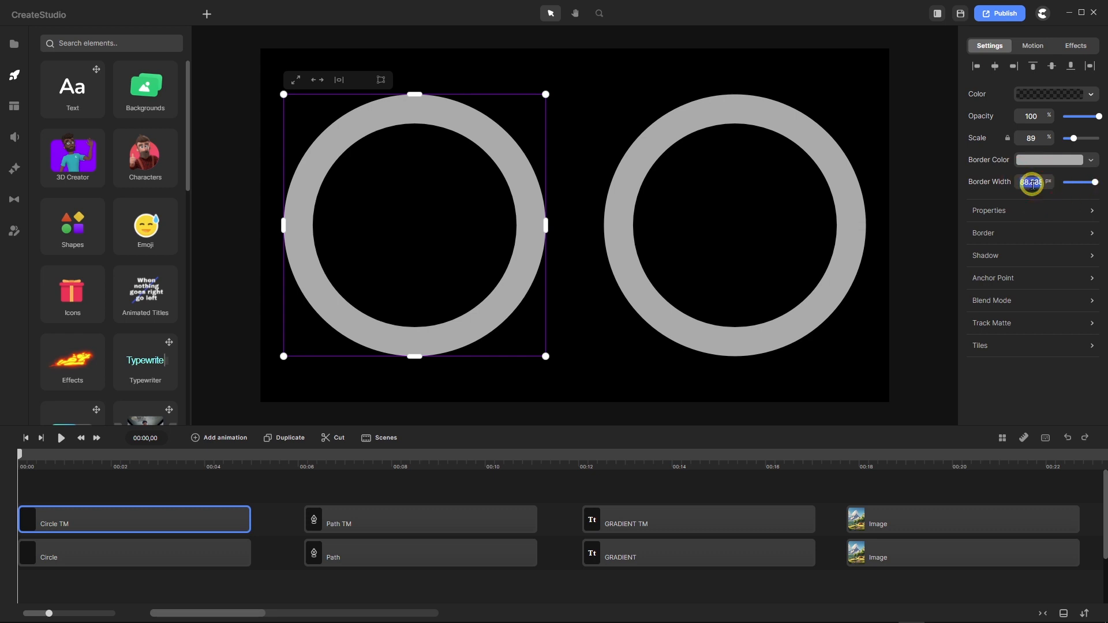
type("80")
key("Return")
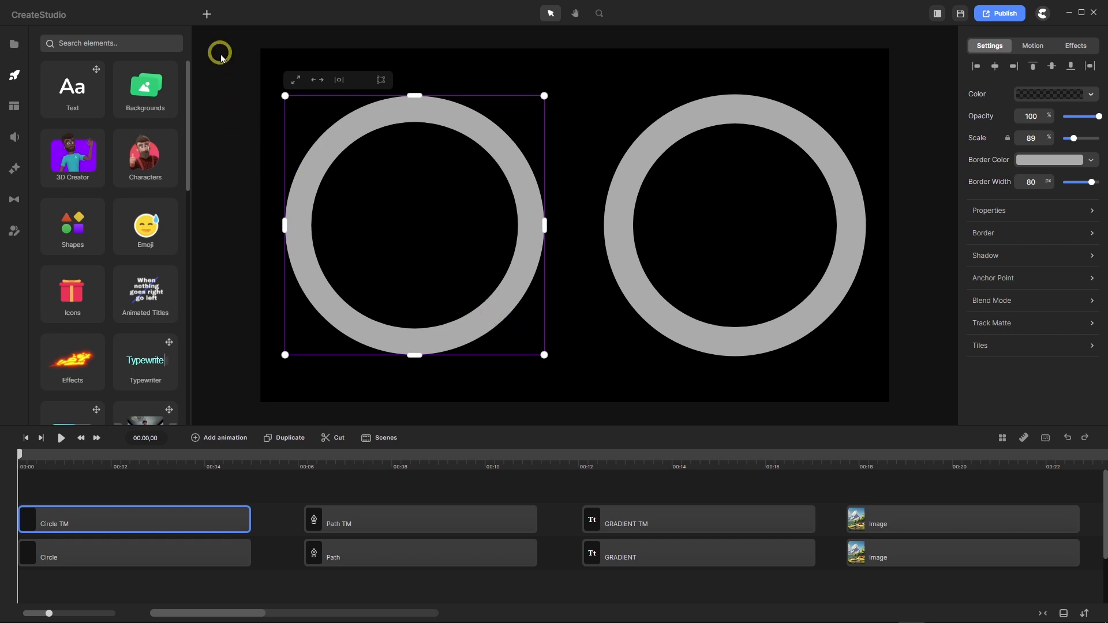
Add a square to the canvas and set the snap strength to 6 px.
left_click(207, 14)
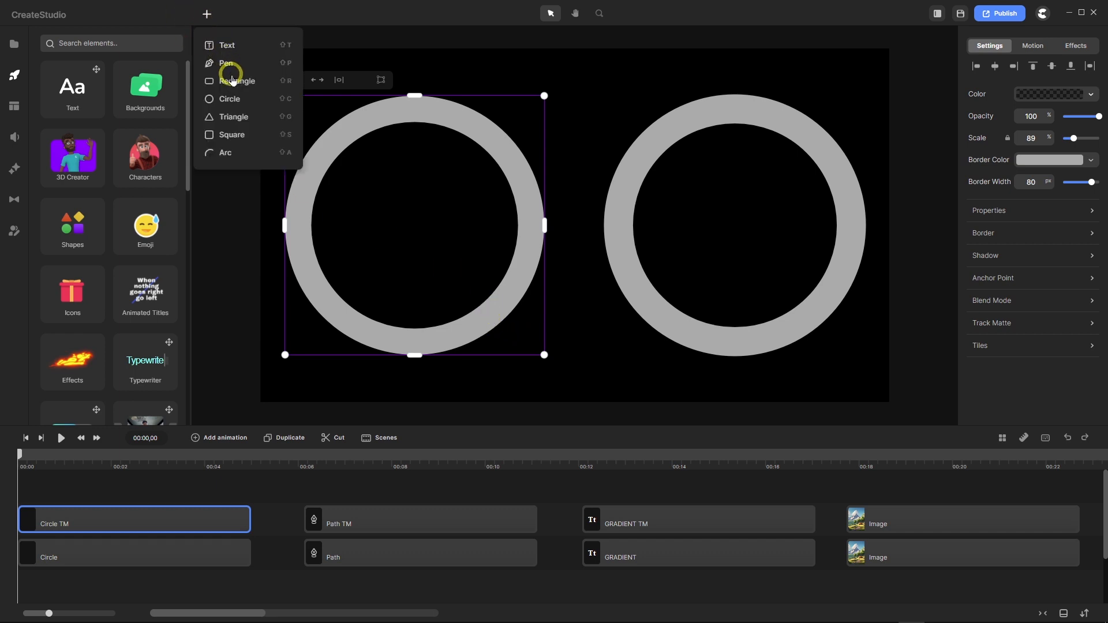
left_click(232, 135)
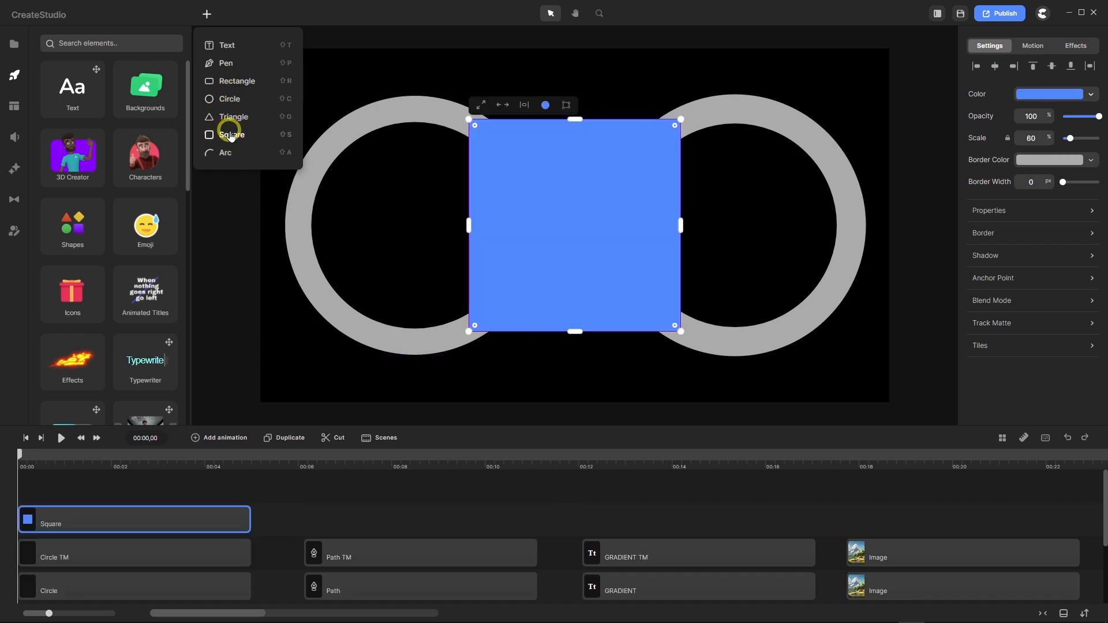
left_click(1002, 439)
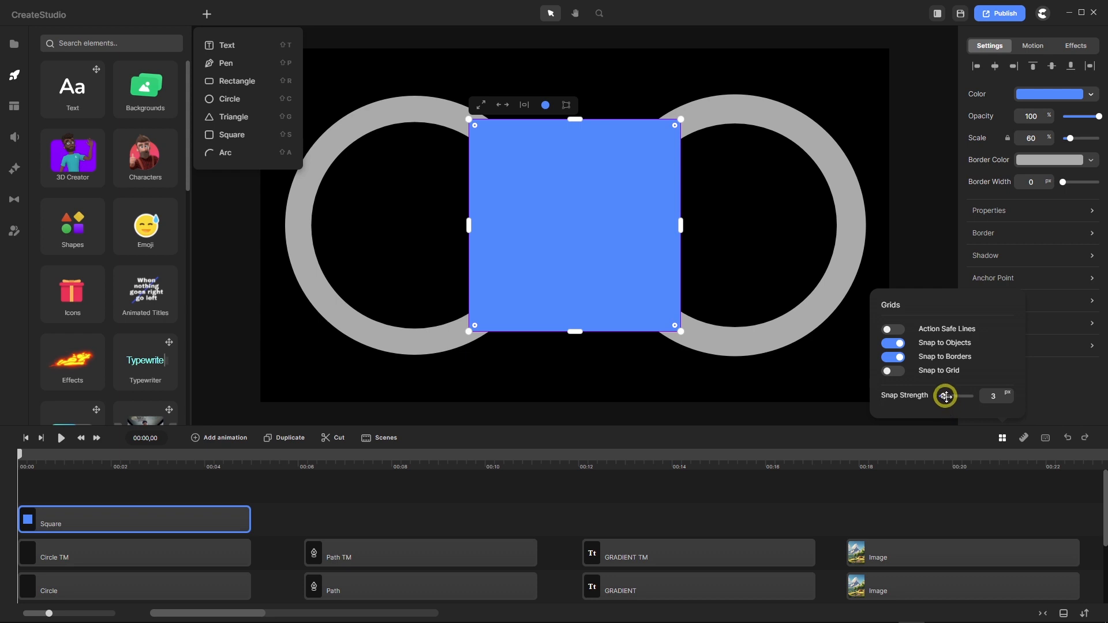
left_click_drag(945, 396, 949, 396)
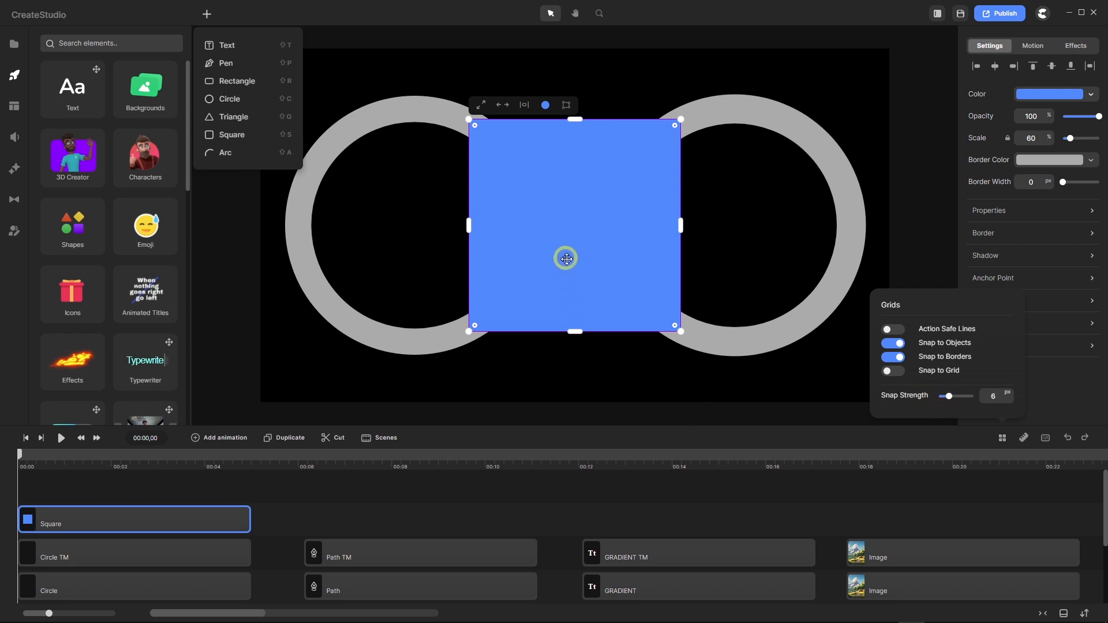
Move the square over the Circle TM ring and stretch its edges to match the ring's outer bounds.
left_click_drag(593, 203, 411, 202)
left_click(410, 181)
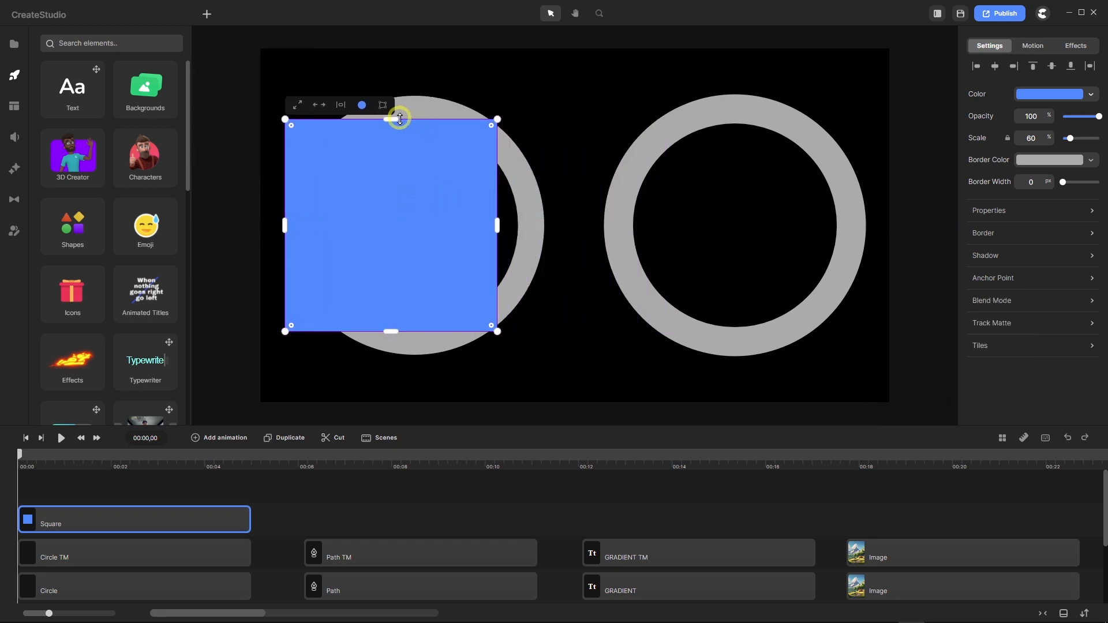
left_click_drag(395, 120, 391, 96)
left_click_drag(499, 210, 542, 221)
left_click_drag(414, 330, 416, 353)
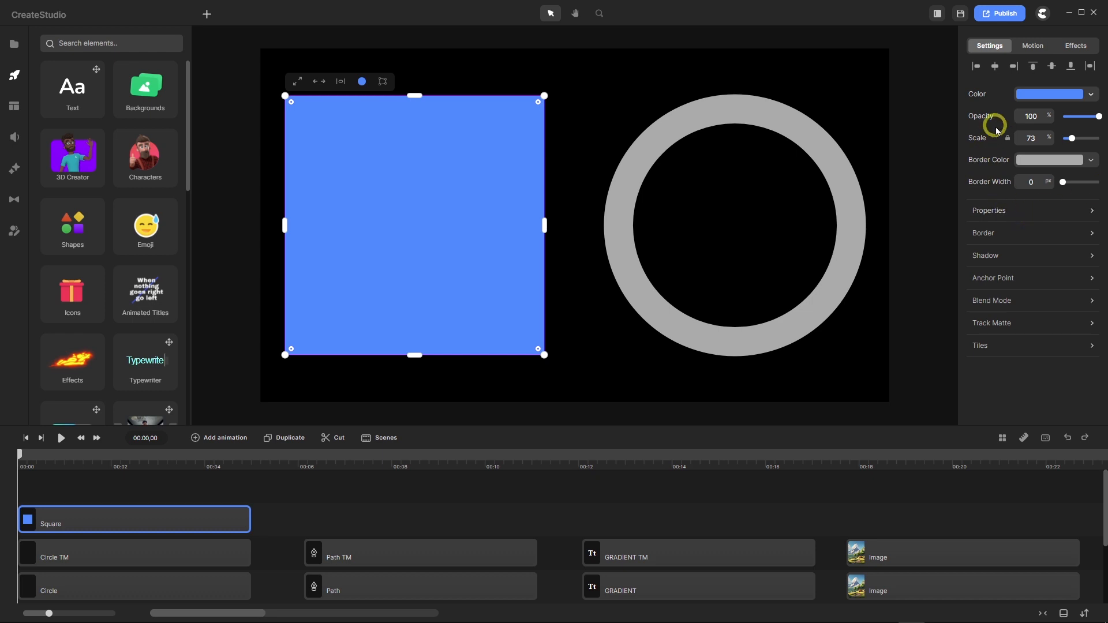
Change the square's fill to a linear gradient and add an orange stop (ffb42b) near its start.
left_click(1043, 96)
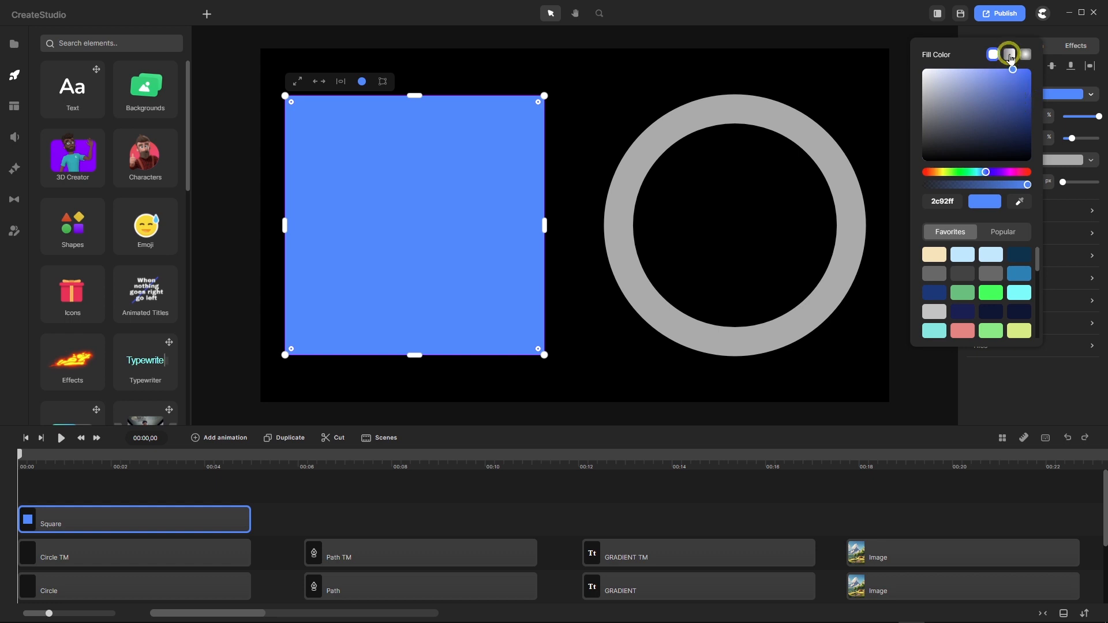
left_click(1010, 55)
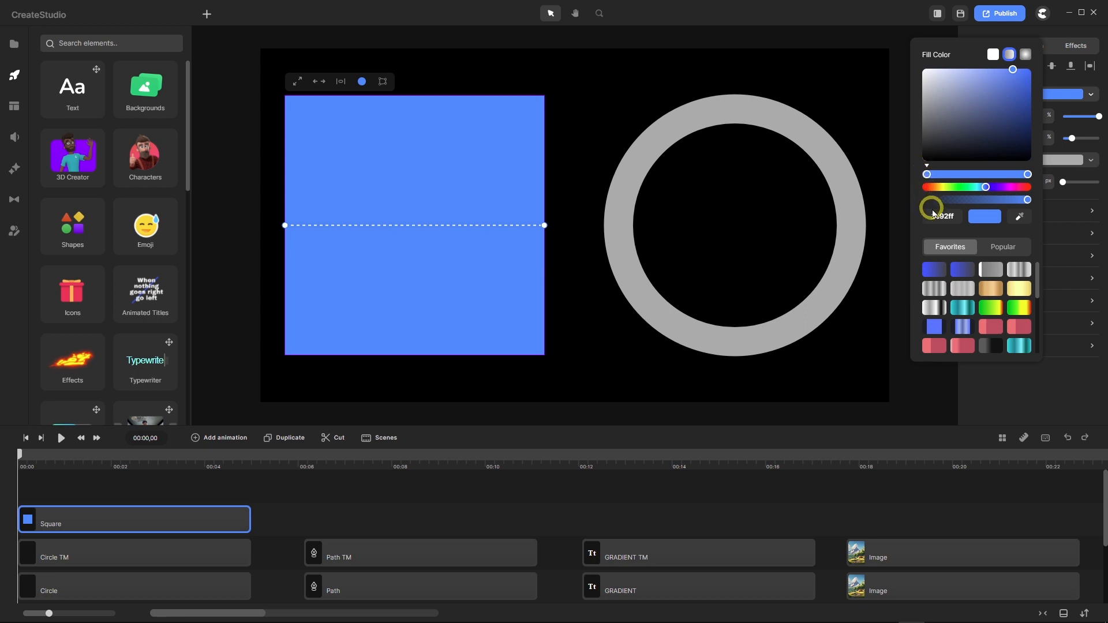
left_click(940, 175)
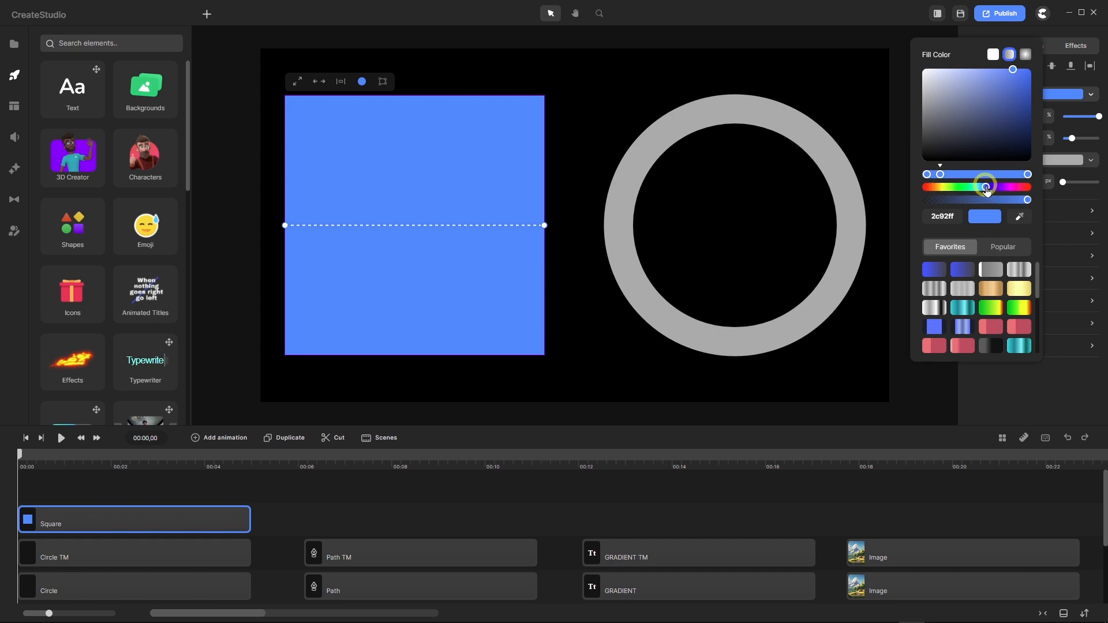
left_click_drag(986, 189, 939, 198)
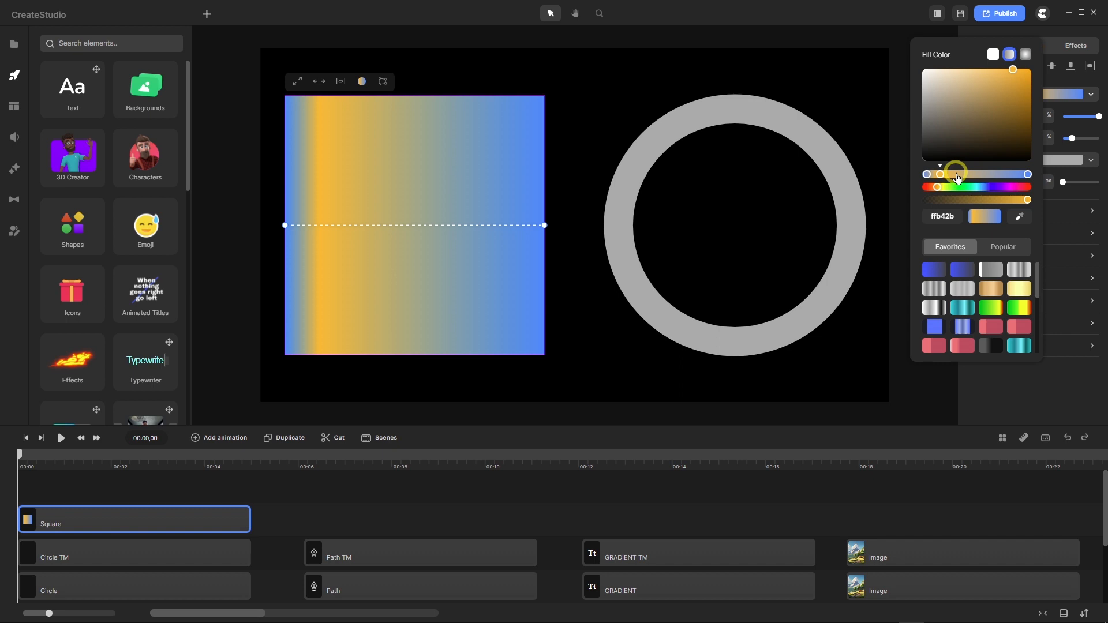
Add a purple stop (ca2bff) and a green stop (2bff44) after the orange one in the square's gradient.
left_click(956, 174)
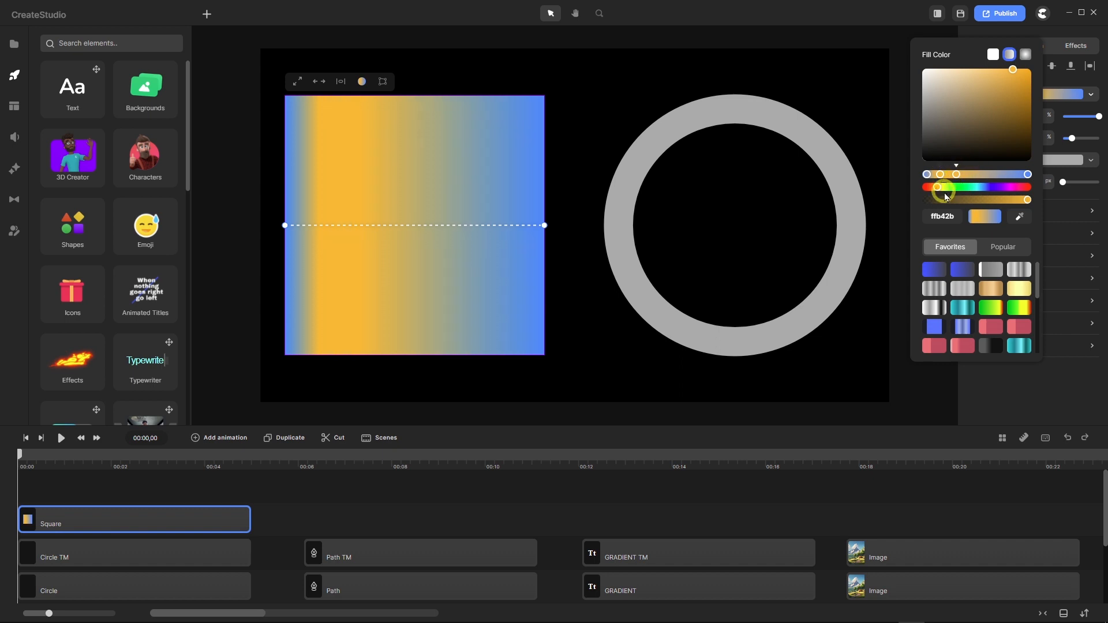
left_click(935, 188)
left_click_drag(937, 189, 1006, 190)
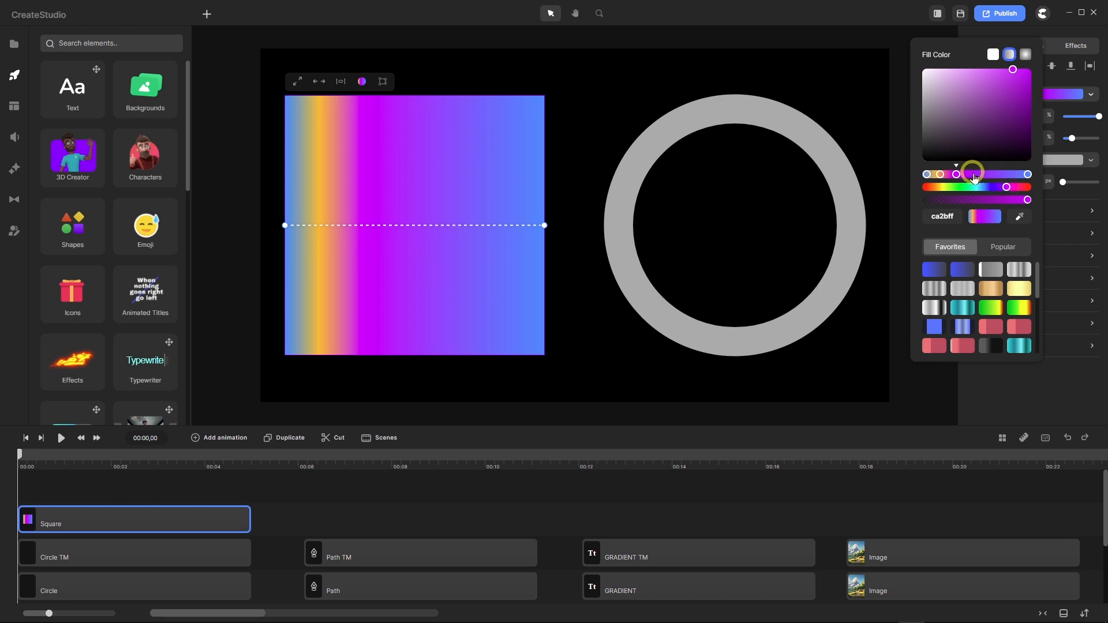
left_click(974, 174)
left_click_drag(1007, 188, 962, 188)
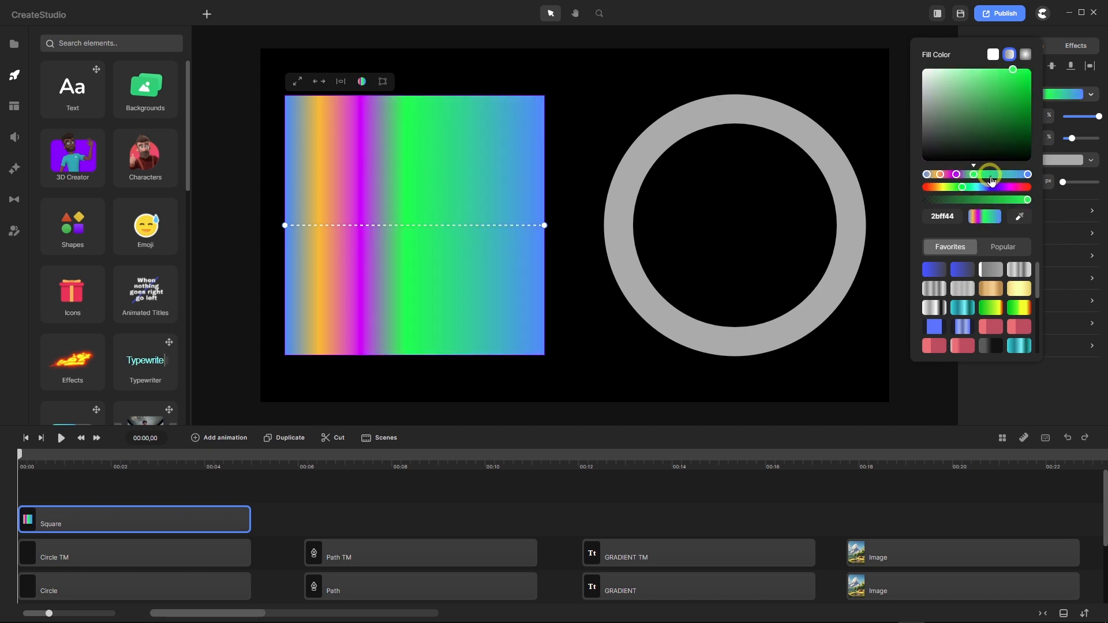
Add a red stop (ff2b2b) and a yellow stop (ffed2b) after the green one in the square's gradient.
left_click(990, 179)
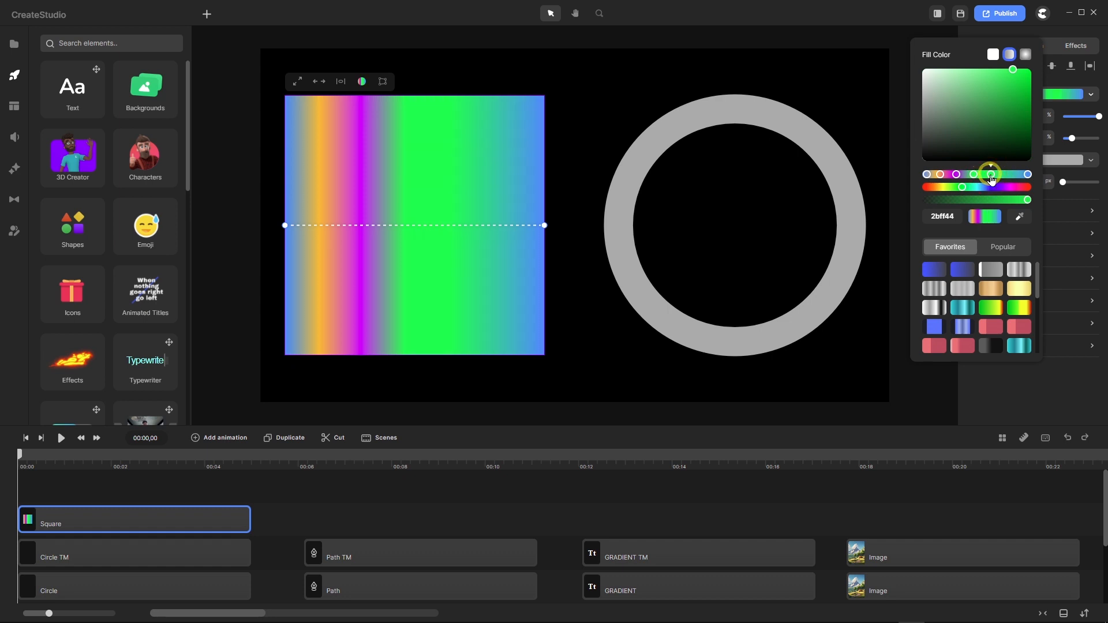
left_click(932, 192)
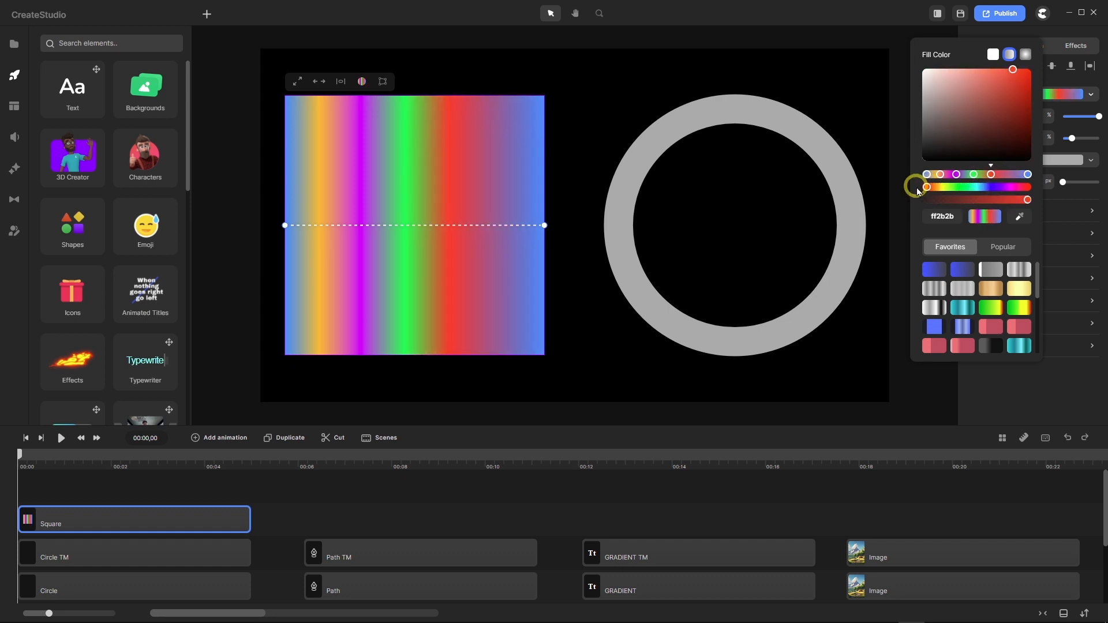
left_click(1008, 179)
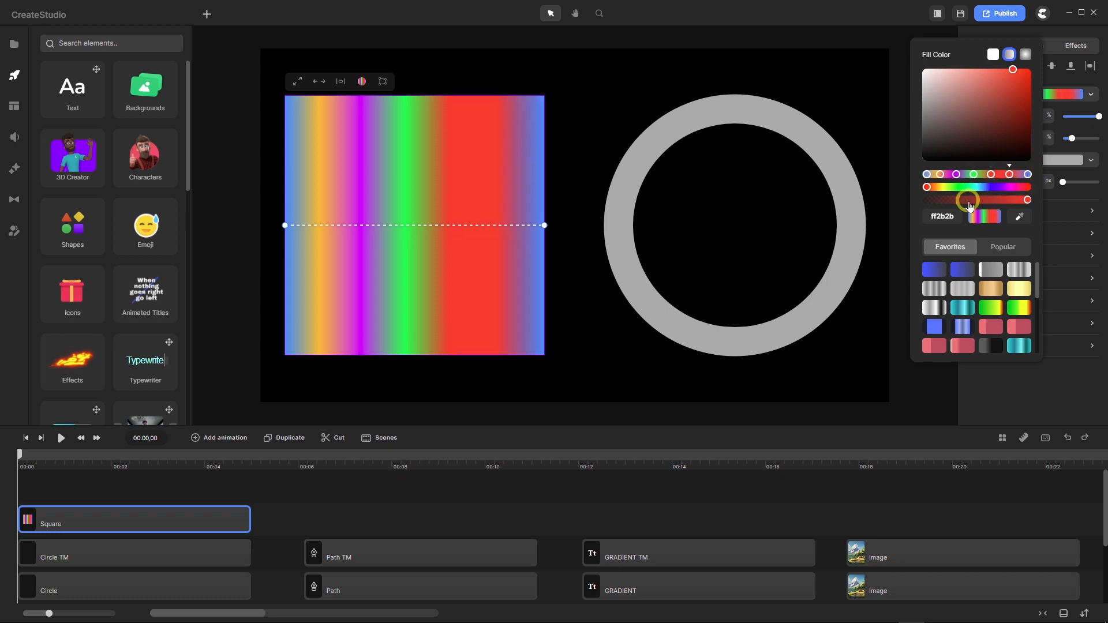
left_click(943, 188)
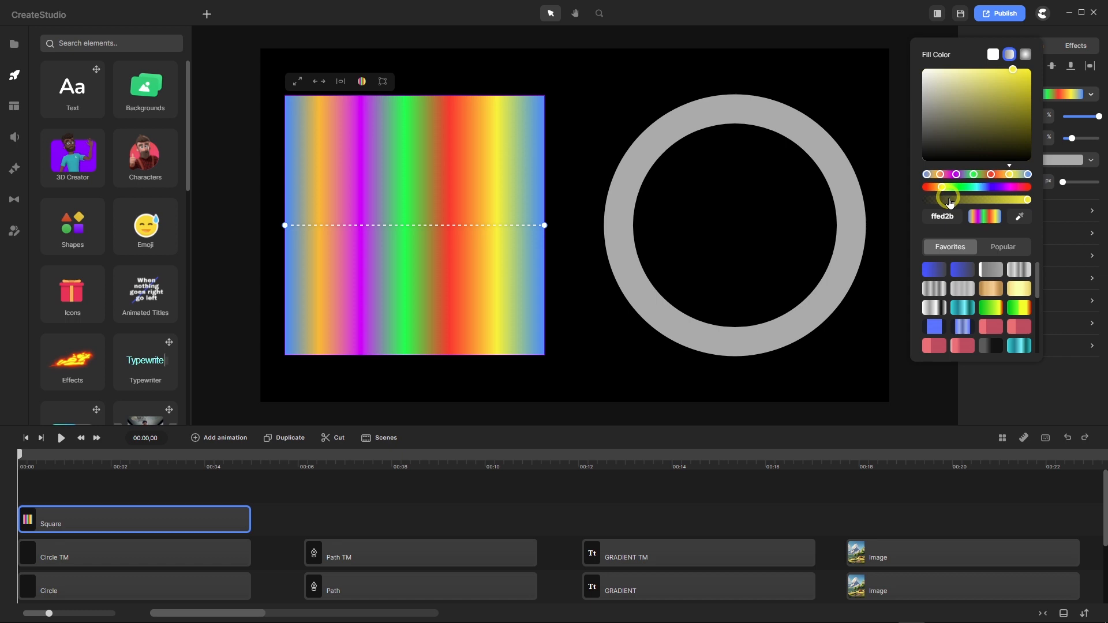
Shift the green and yellow gradient stops slightly toward the gradient's end.
left_click(940, 174)
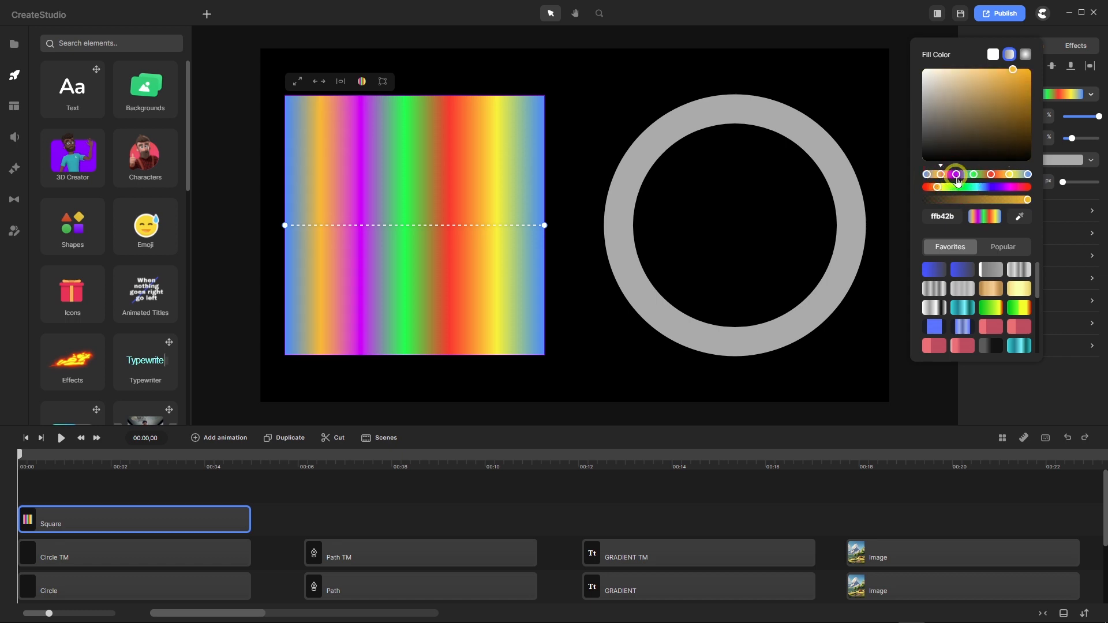
left_click_drag(974, 179, 977, 180)
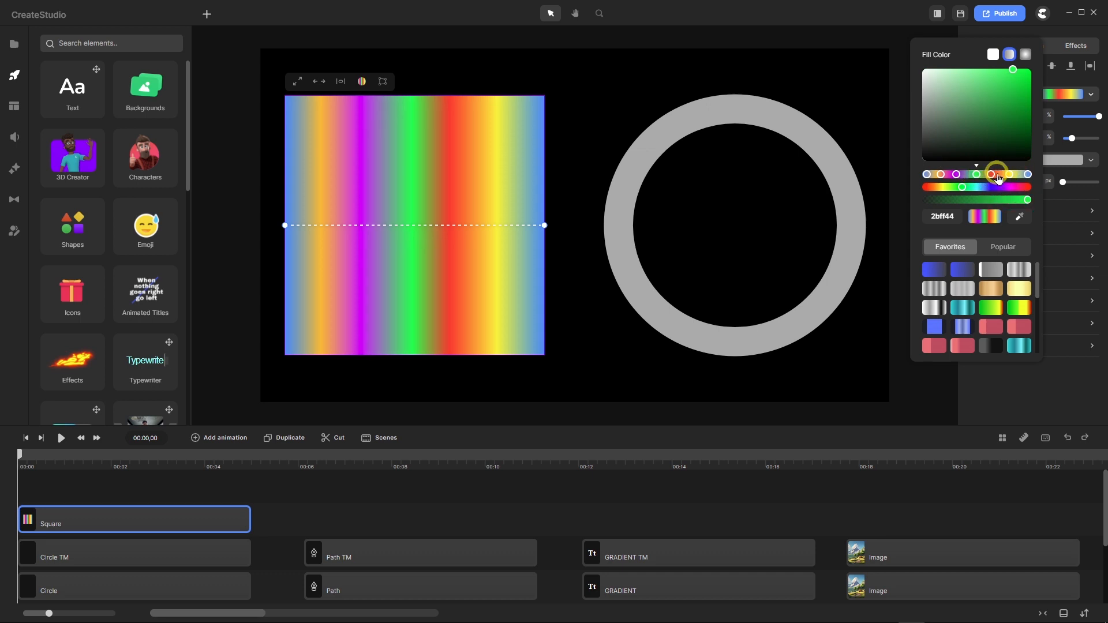
left_click_drag(1010, 179, 1014, 180)
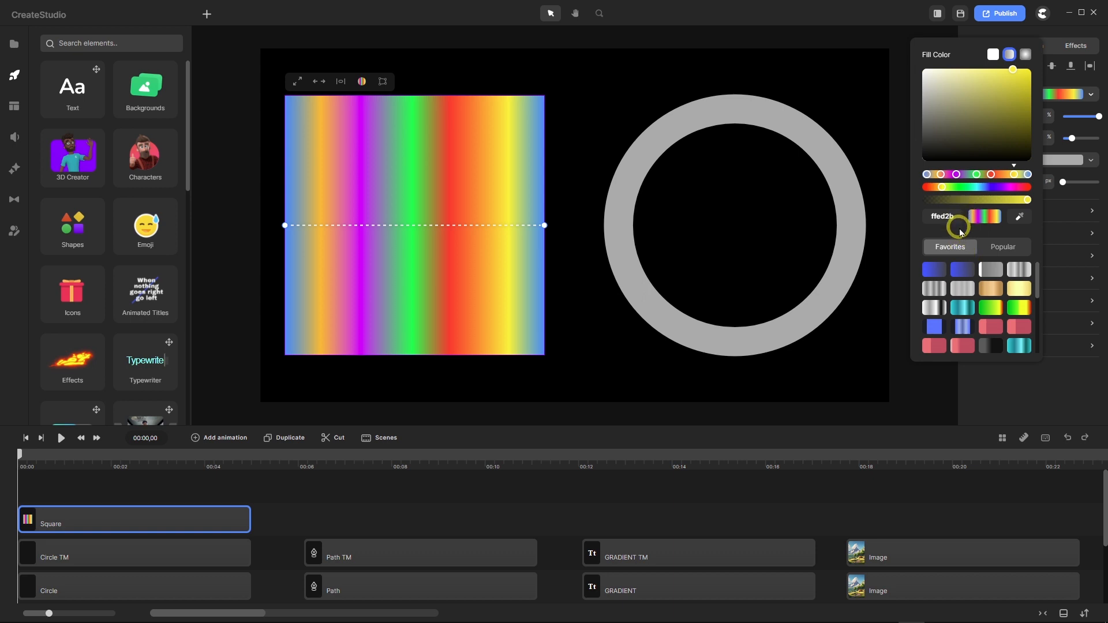
Save the square's multicolour gradient to the favorite swatches.
left_click(996, 246)
left_click(956, 248)
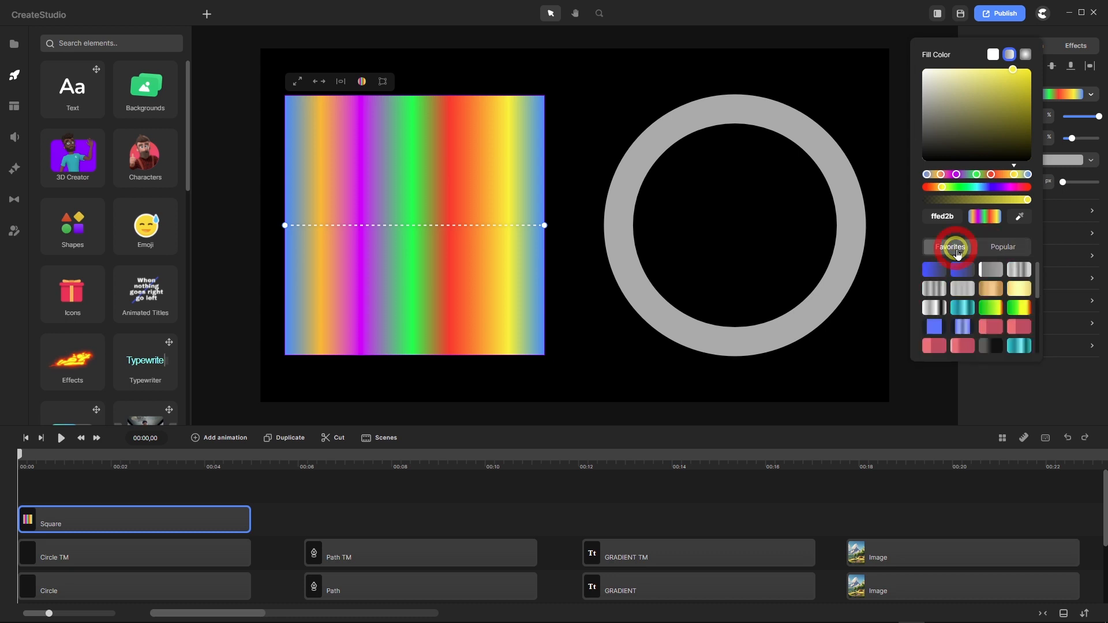
scroll(976, 279, "down", 3)
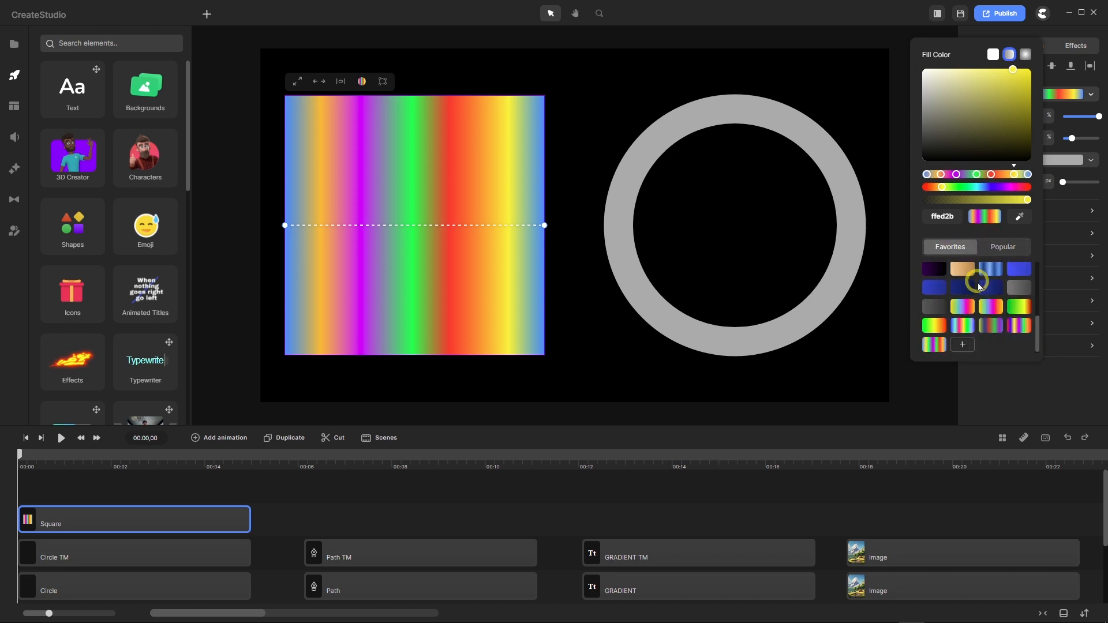
left_click(963, 341)
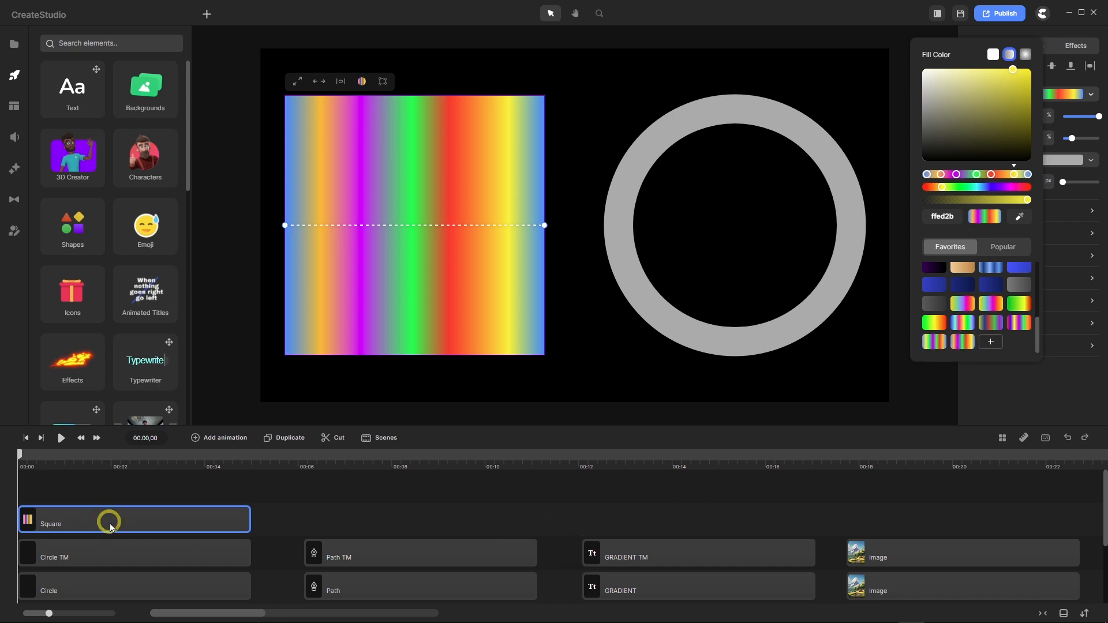
Apply a track matte to the square with Circle TM as the mask and Alpha as the type.
left_click(1092, 323)
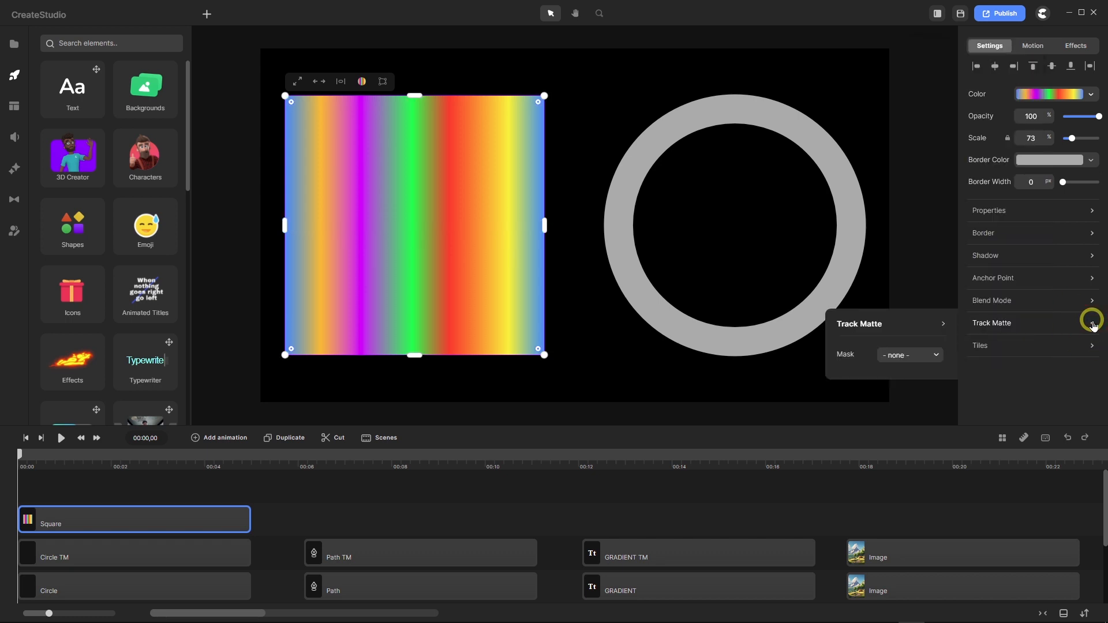
left_click(936, 356)
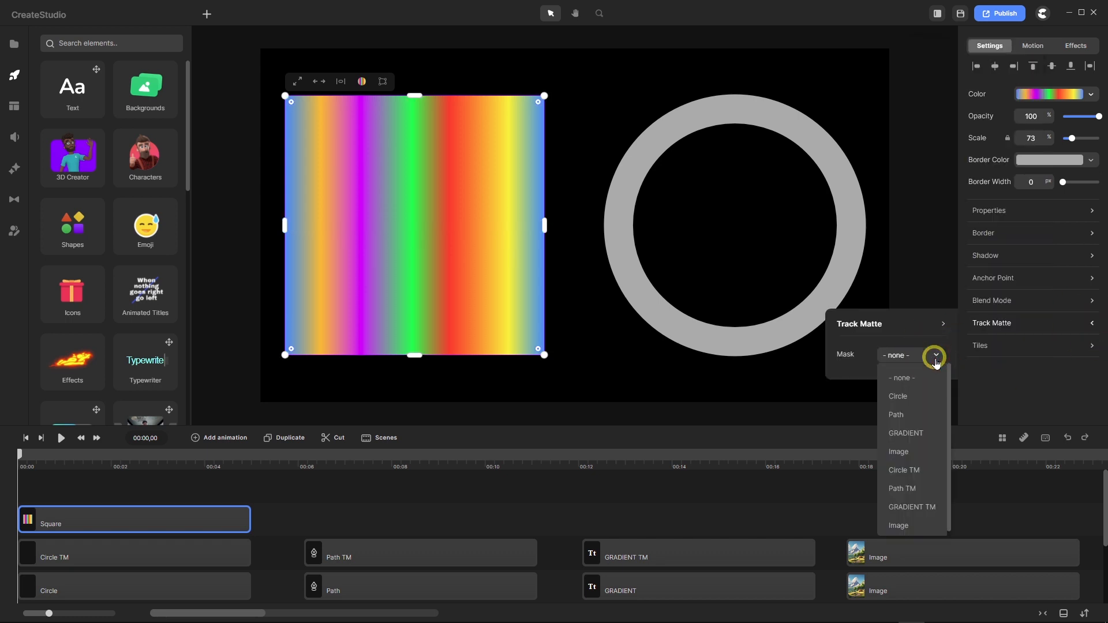
left_click(910, 471)
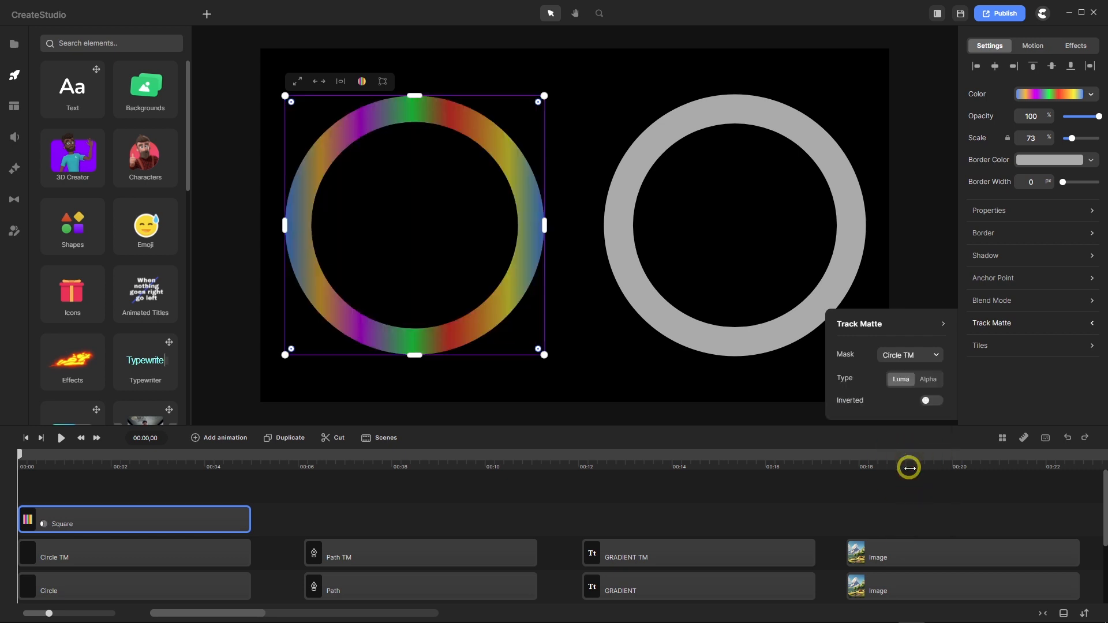
left_click(929, 380)
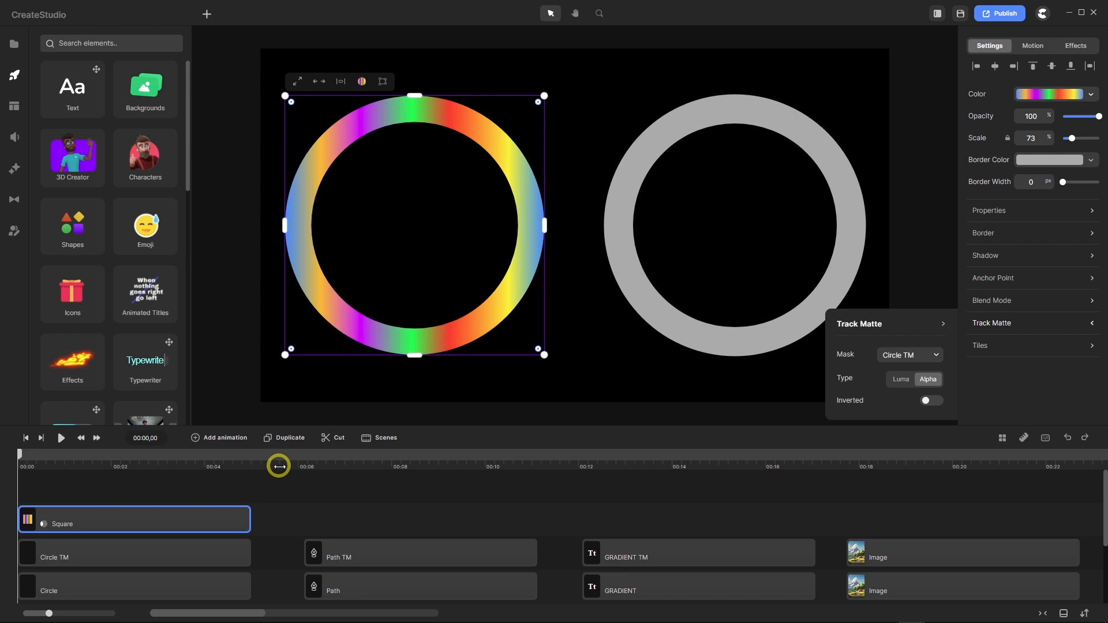
Delete the plain grey Circle ring layer.
left_click(143, 588)
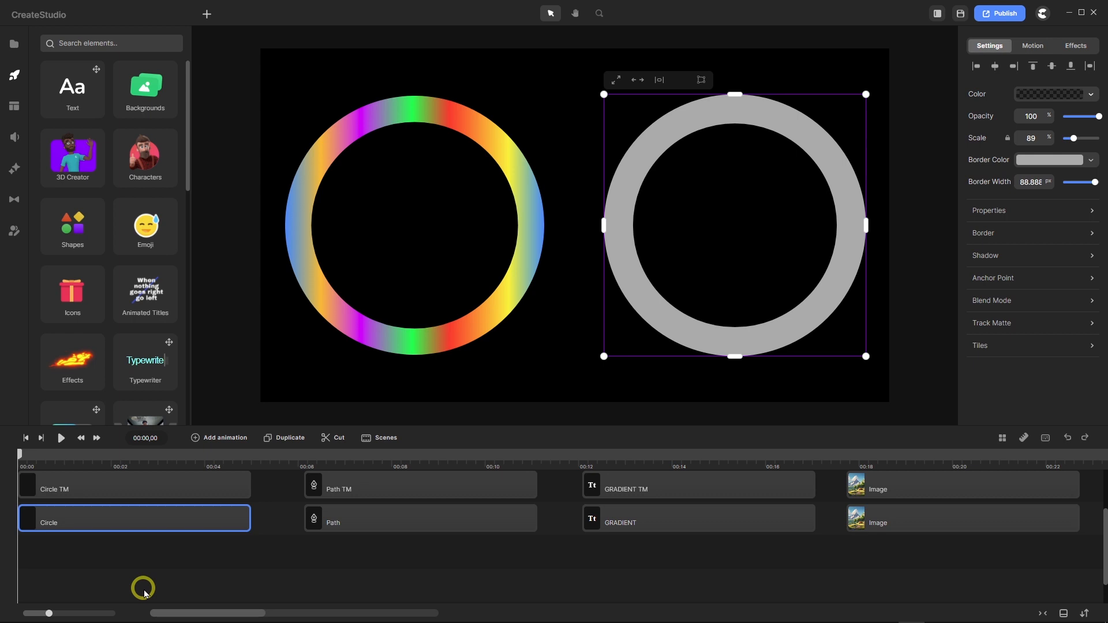
right_click(131, 521)
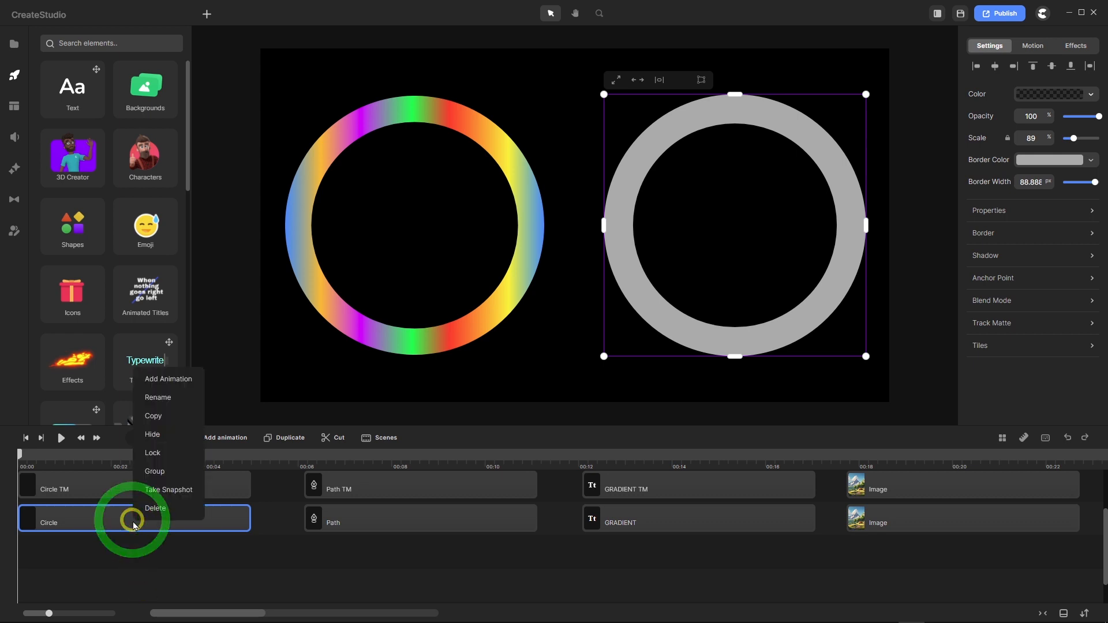
left_click(152, 508)
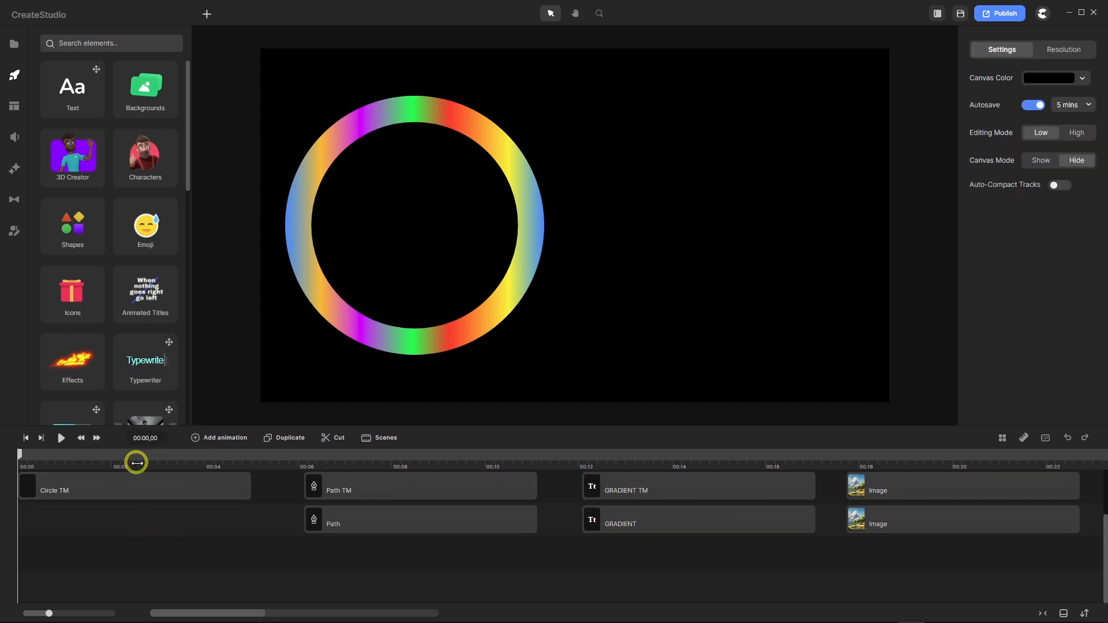
Add a new circle, place its layer on the track below Path, and move it beside the gradient ring.
left_click(208, 14)
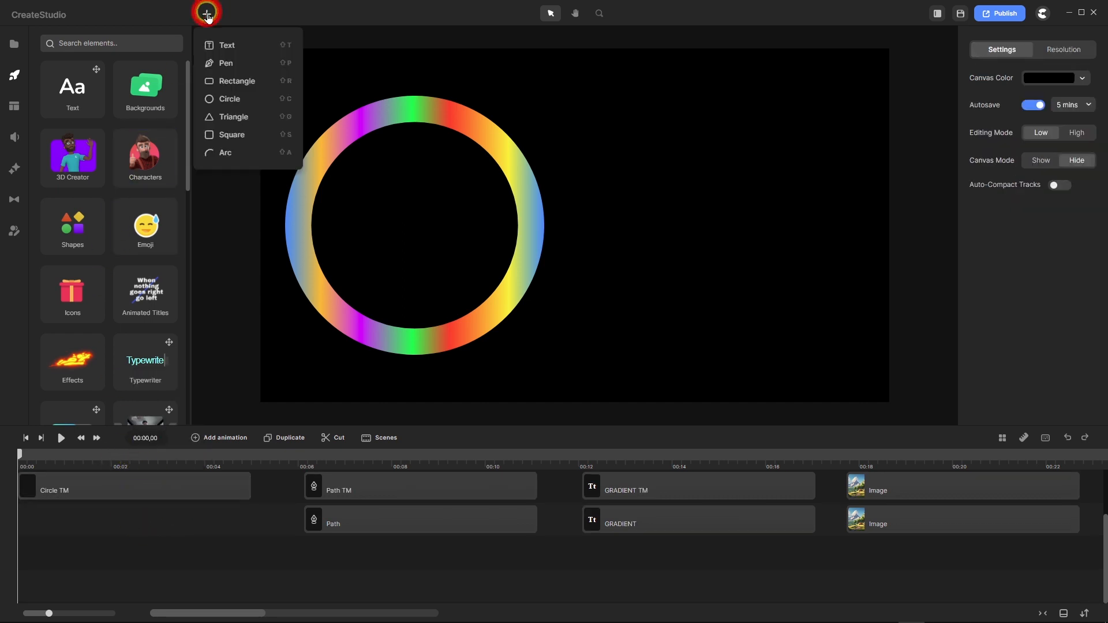
left_click(240, 102)
left_click_drag(98, 531, 76, 553)
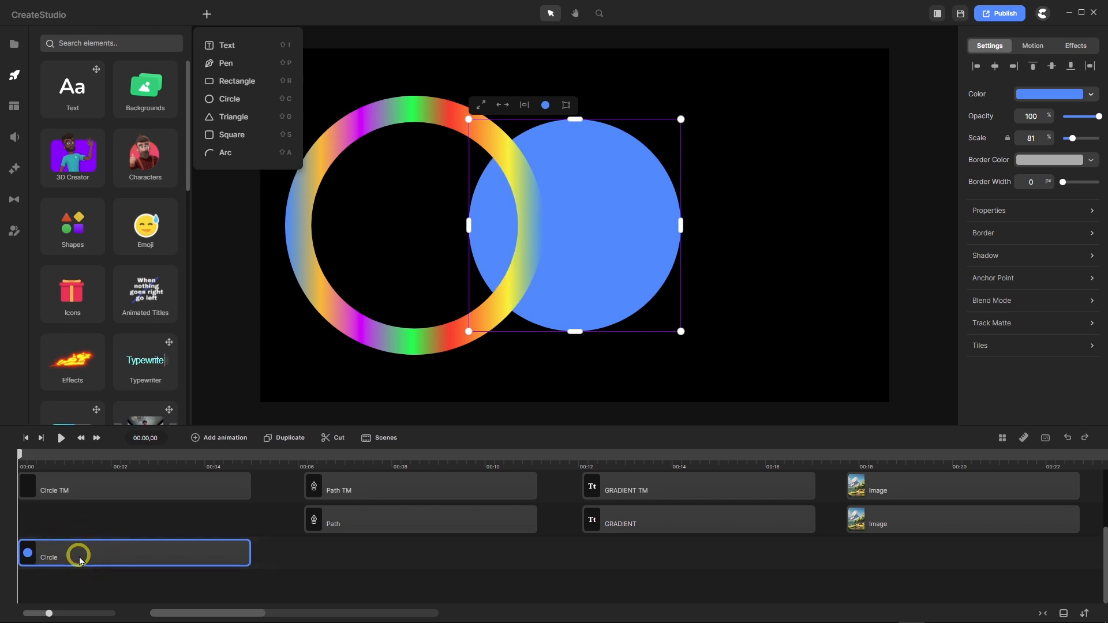
left_click_drag(608, 245, 746, 241)
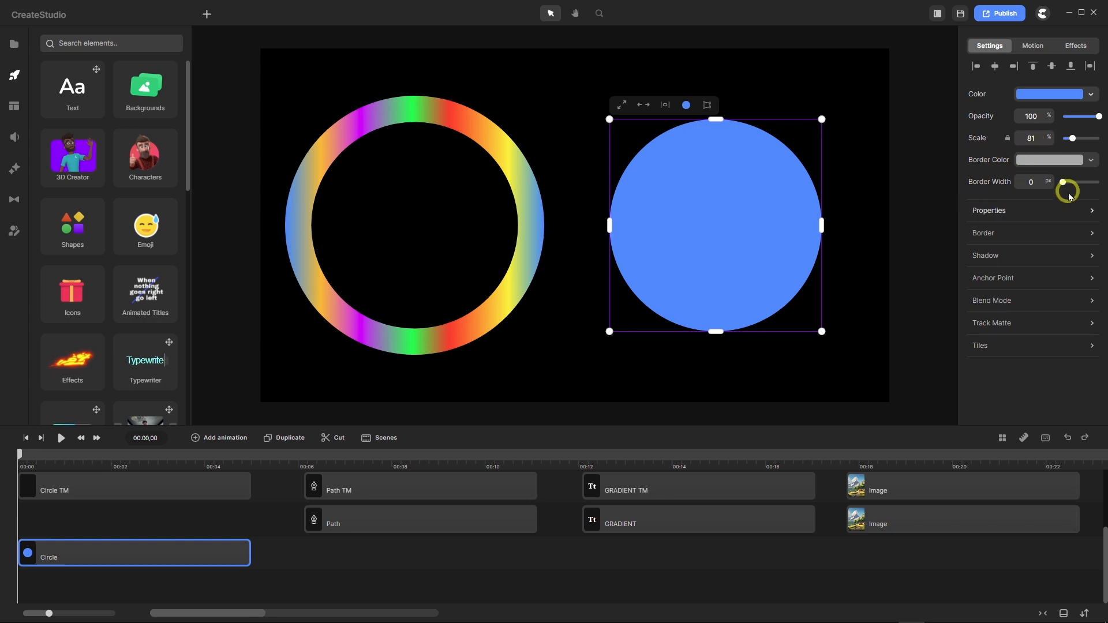
Give the new circle a 57 px border and make its blue fill fully transparent.
left_click_drag(1063, 182, 1083, 184)
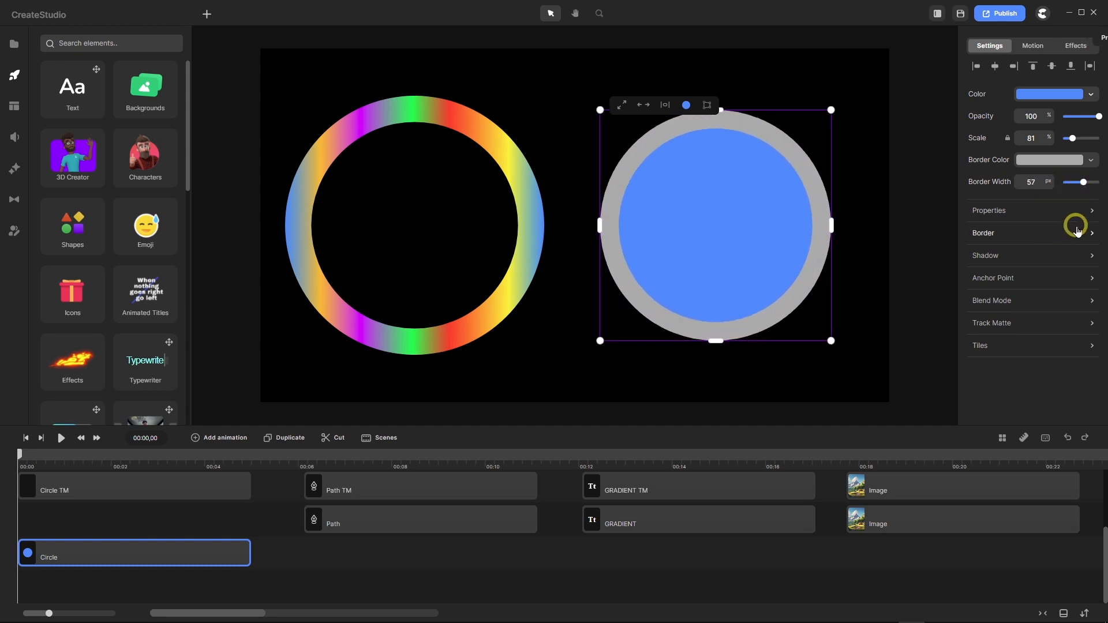
left_click(1091, 96)
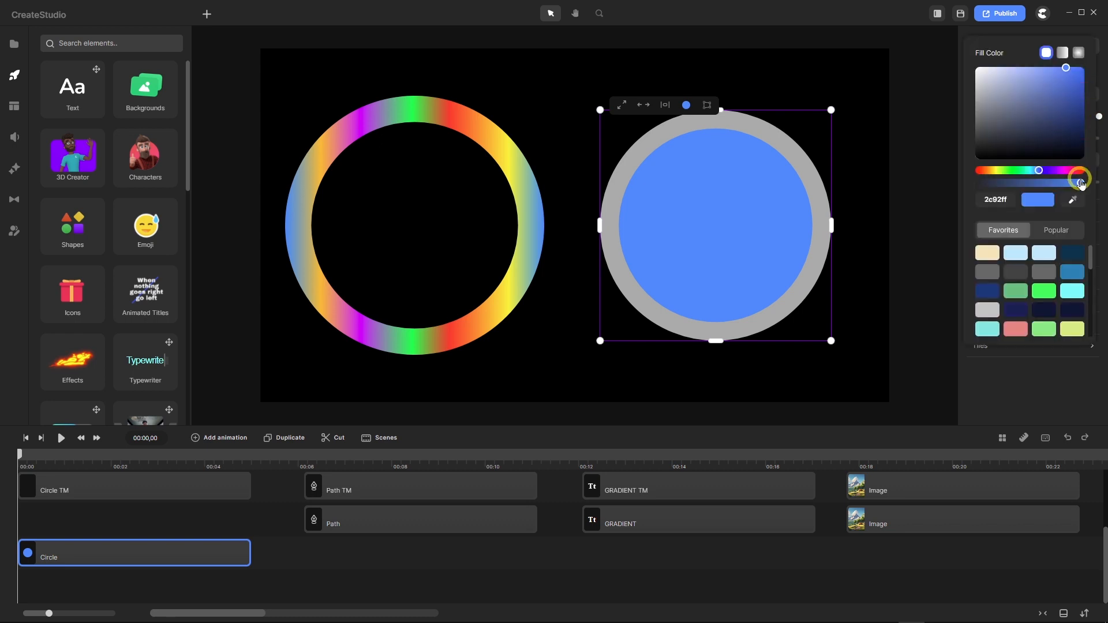
left_click_drag(1081, 183, 978, 194)
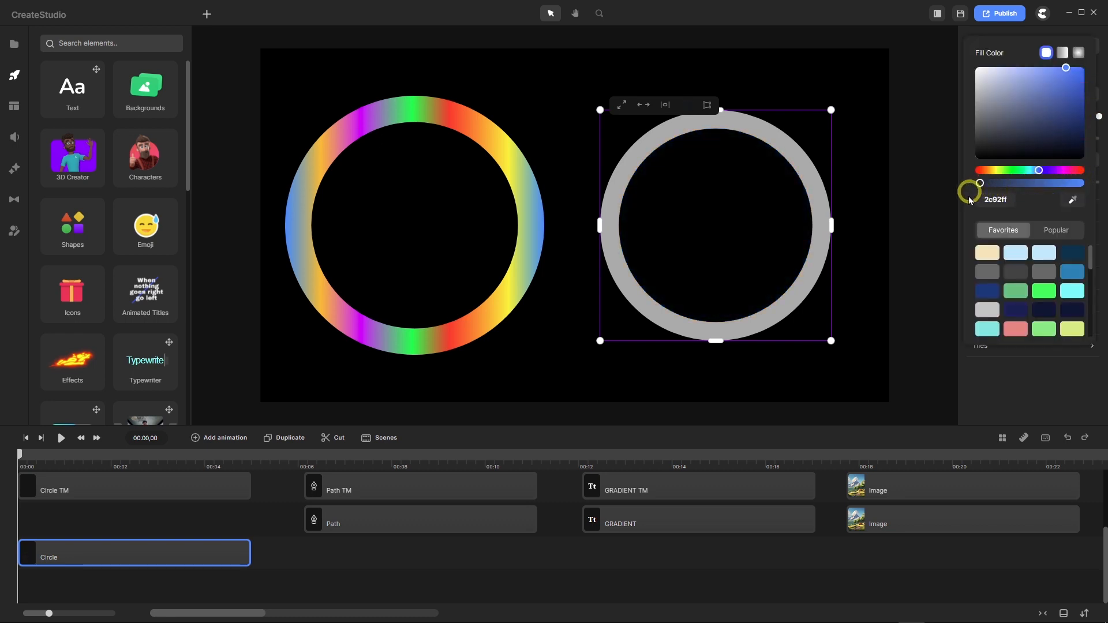
left_click(1012, 376)
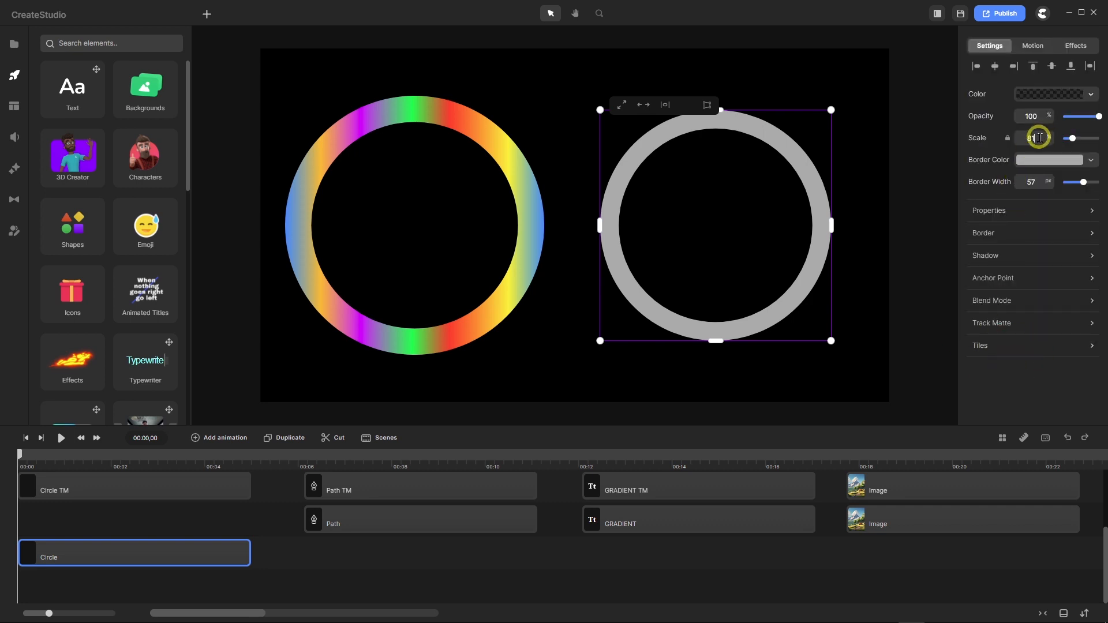
Set the new circle's scale to 40% and its border width to 40 px.
left_click_drag(1039, 138, 999, 139)
type("40")
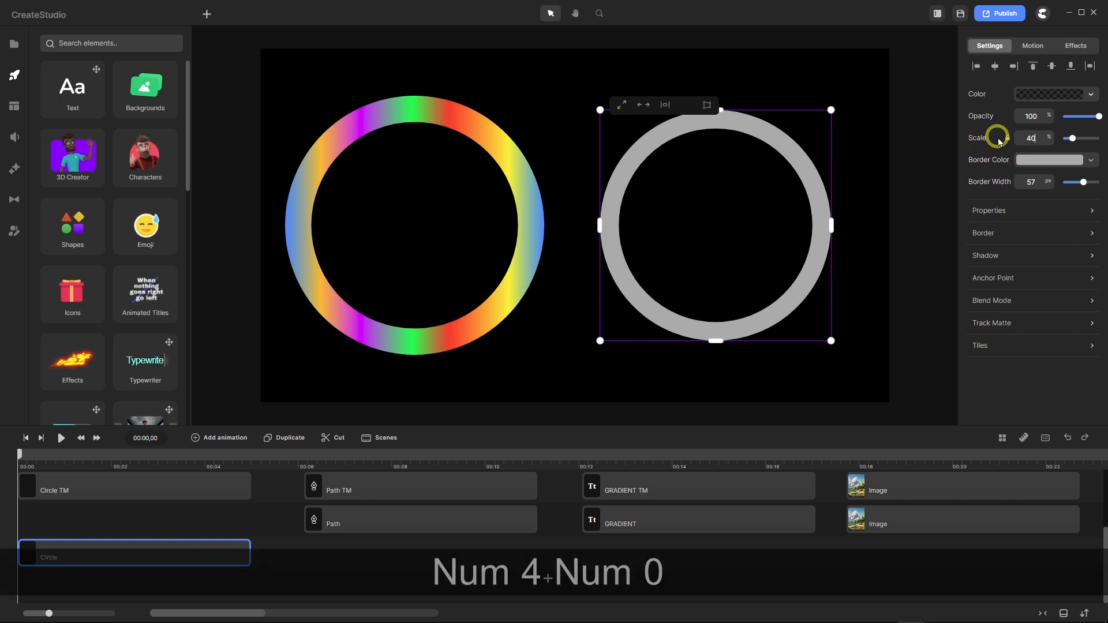
key("Return")
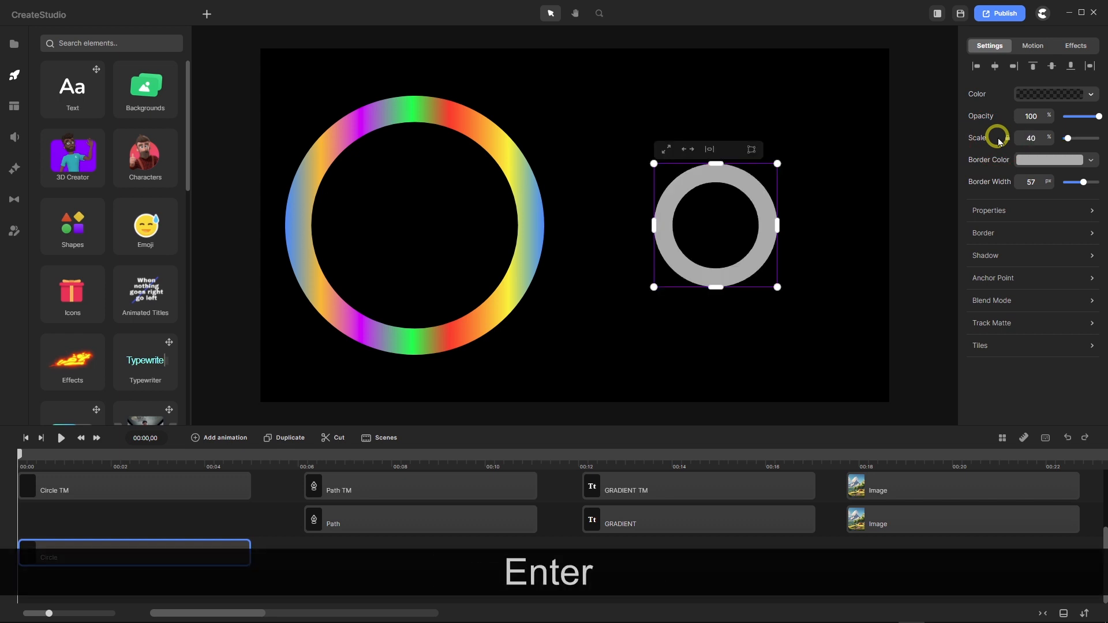
left_click_drag(1042, 182, 1000, 188)
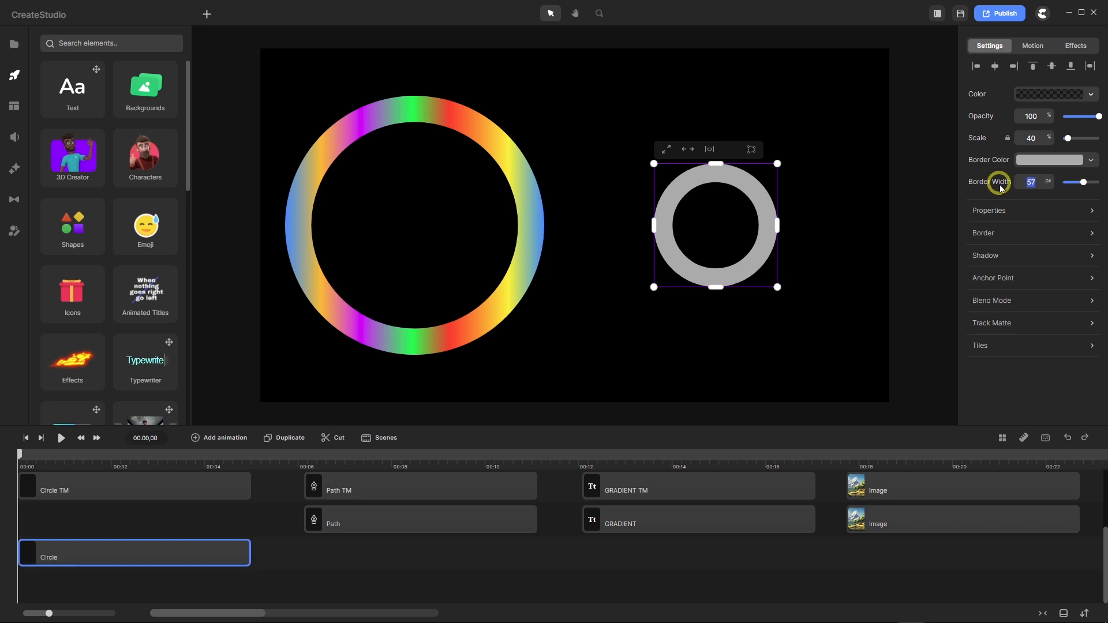
type("40")
key("Return")
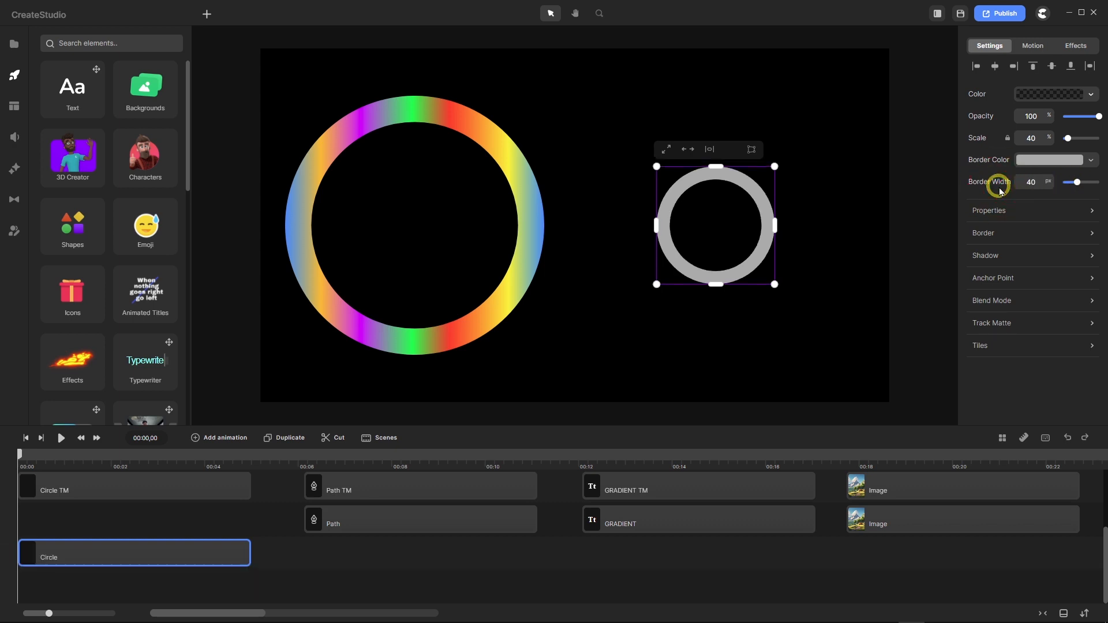
right_click(99, 554)
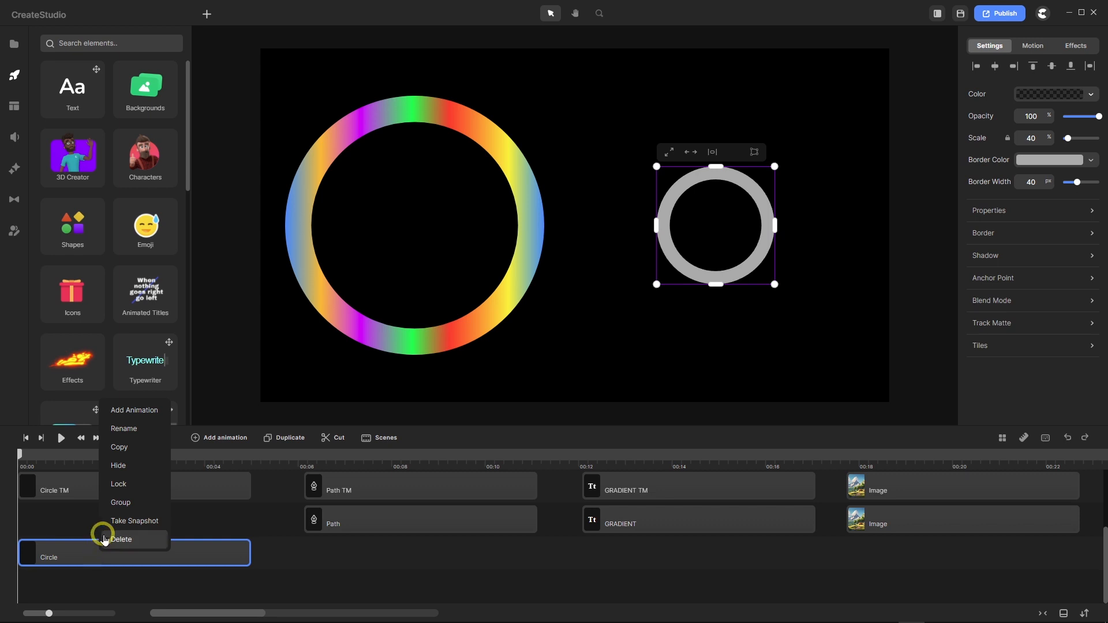
left_click(123, 503)
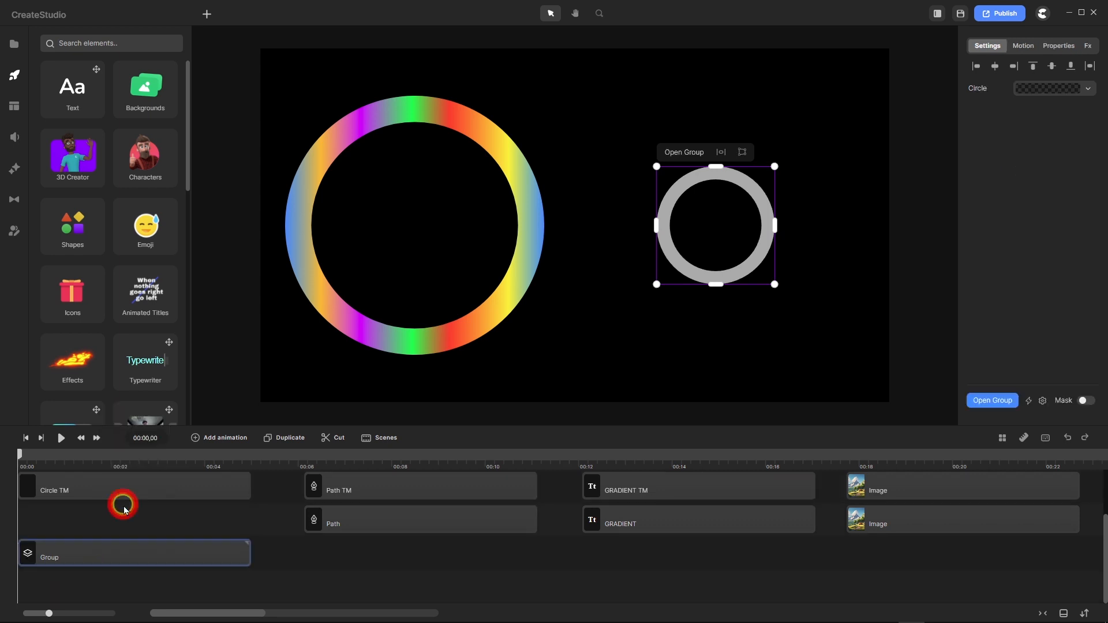
right_click(115, 562)
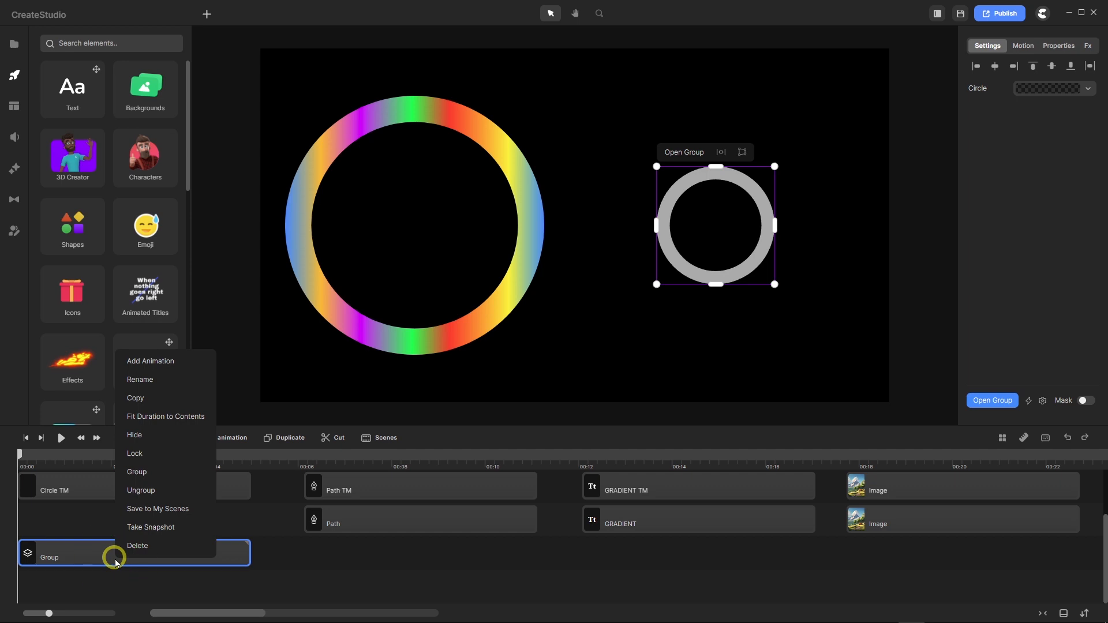
left_click(139, 490)
left_click(114, 559)
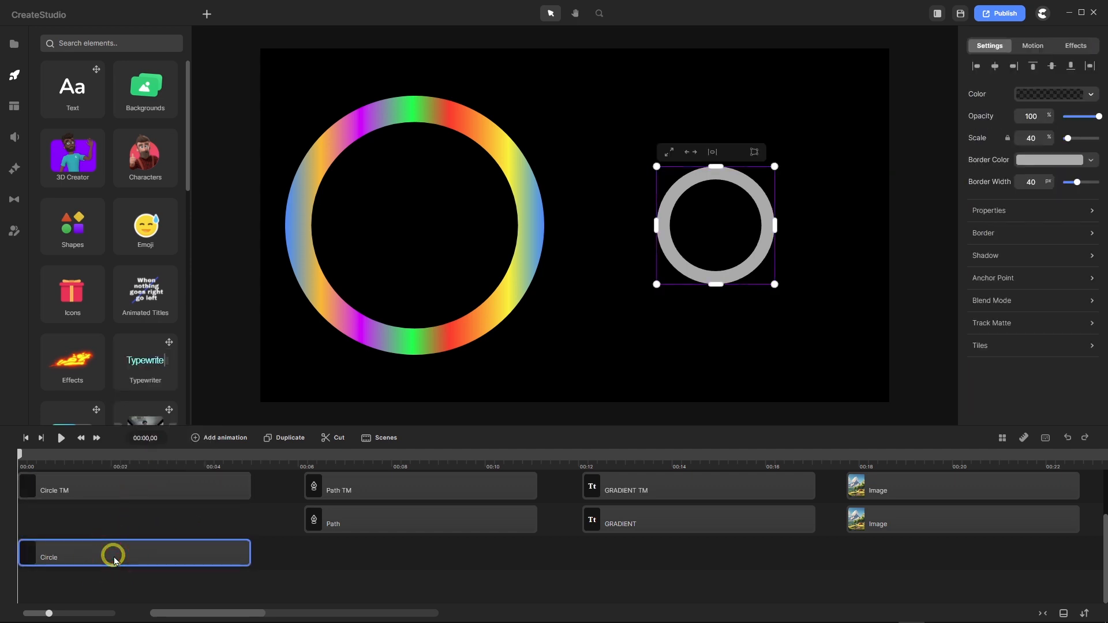
Examine which border colour options the ungrouped circle offers in its main and detailed border settings.
left_click(1039, 162)
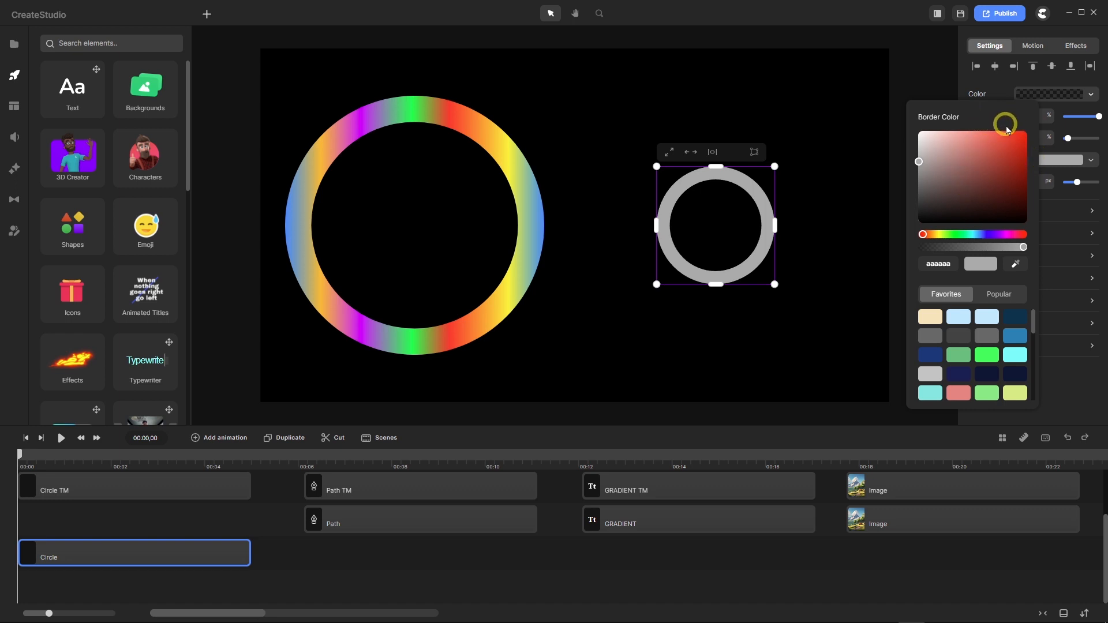
left_click(1090, 233)
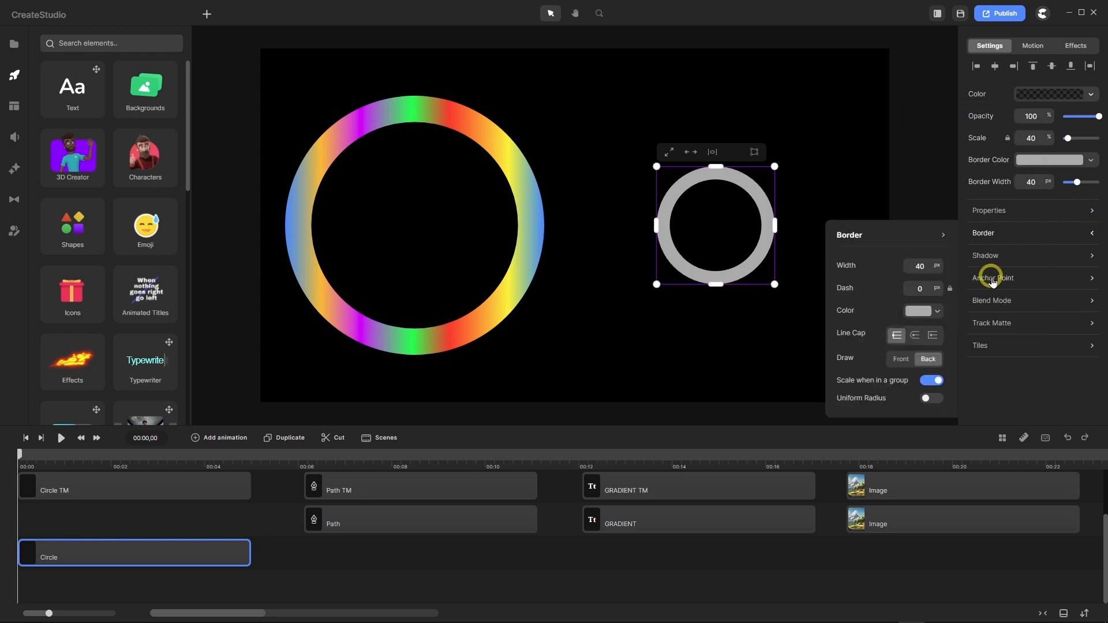
left_click(921, 313)
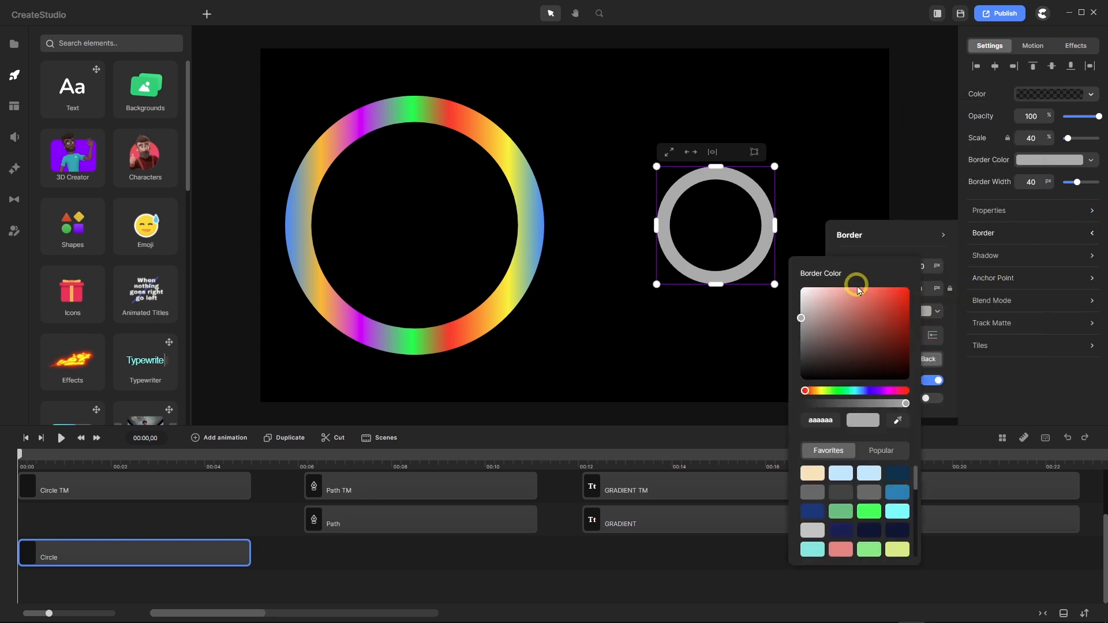
left_click(1001, 390)
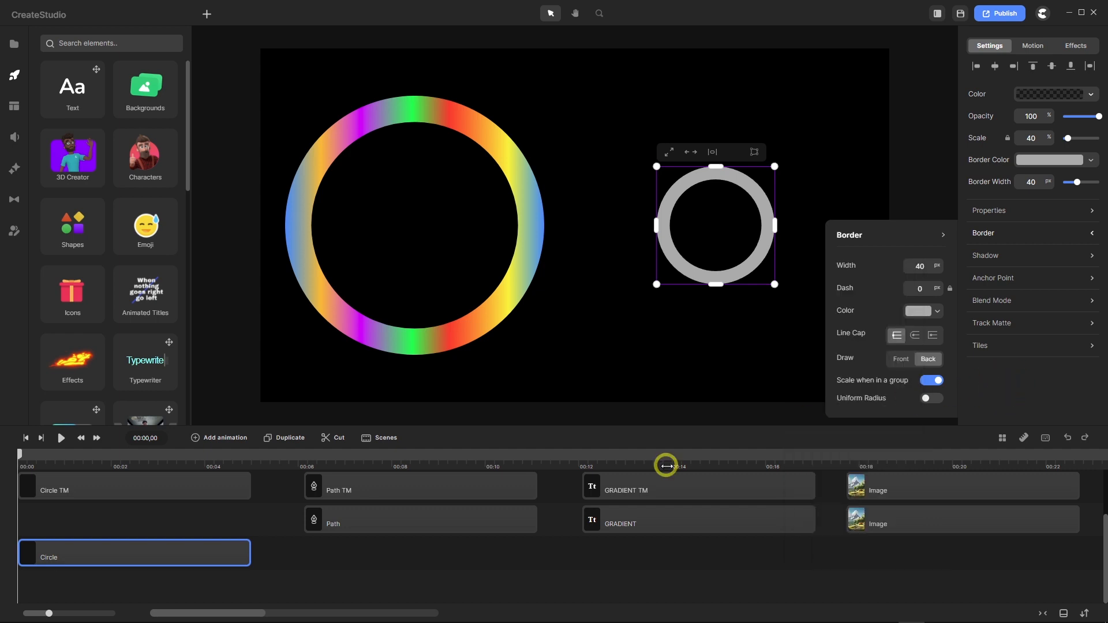
Group the new Circle layer and apply the saved multicolour linear gradient from the favorites to its border.
right_click(203, 558)
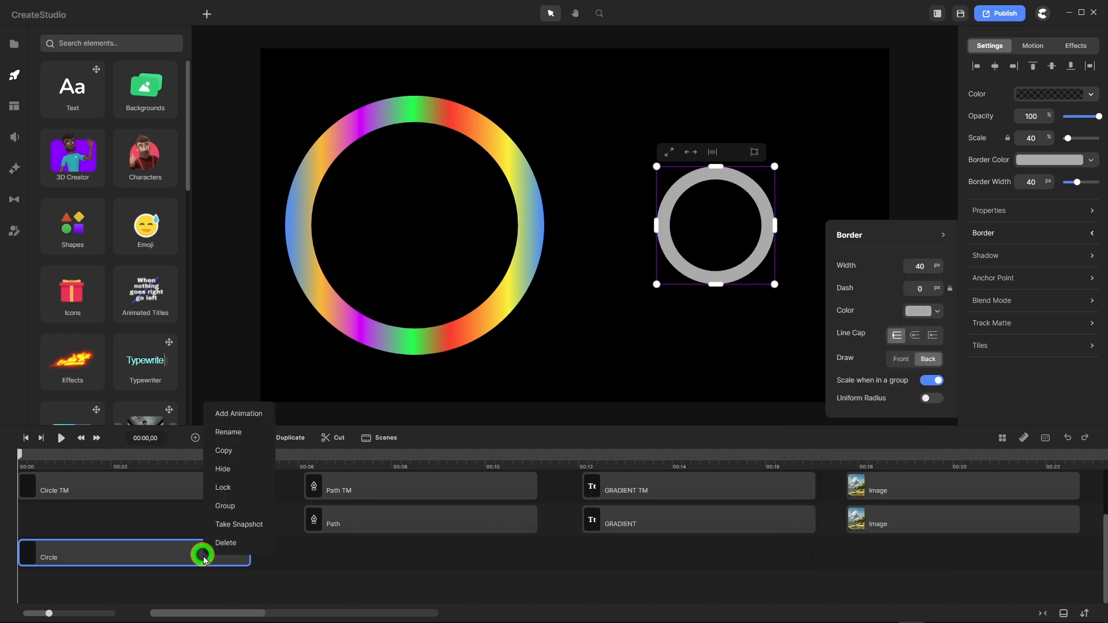
left_click(225, 503)
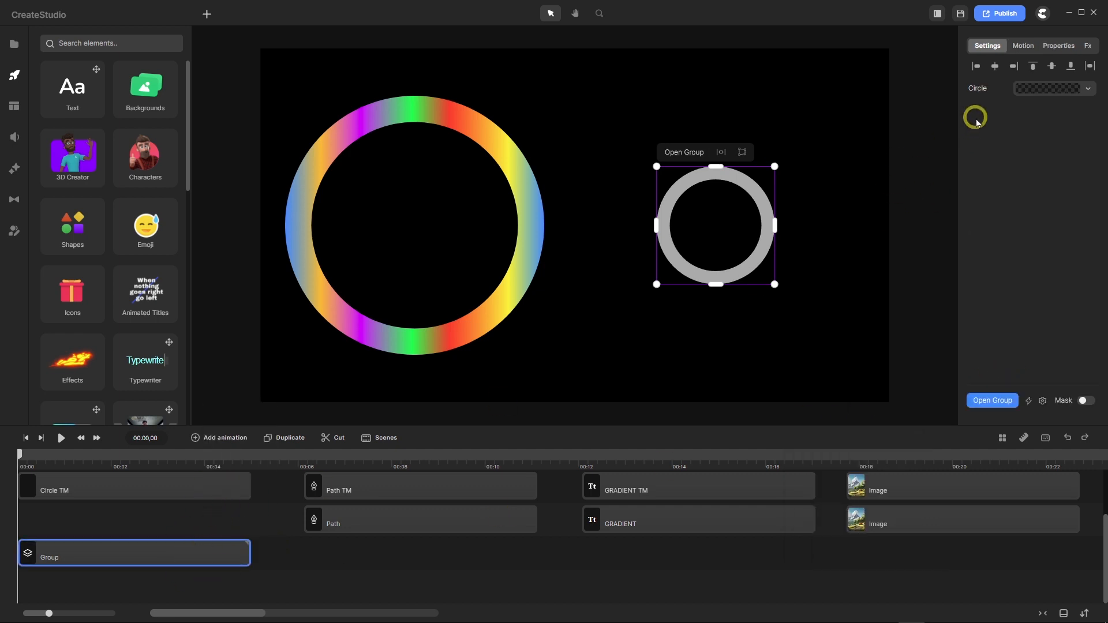
left_click(980, 90)
left_click(886, 88)
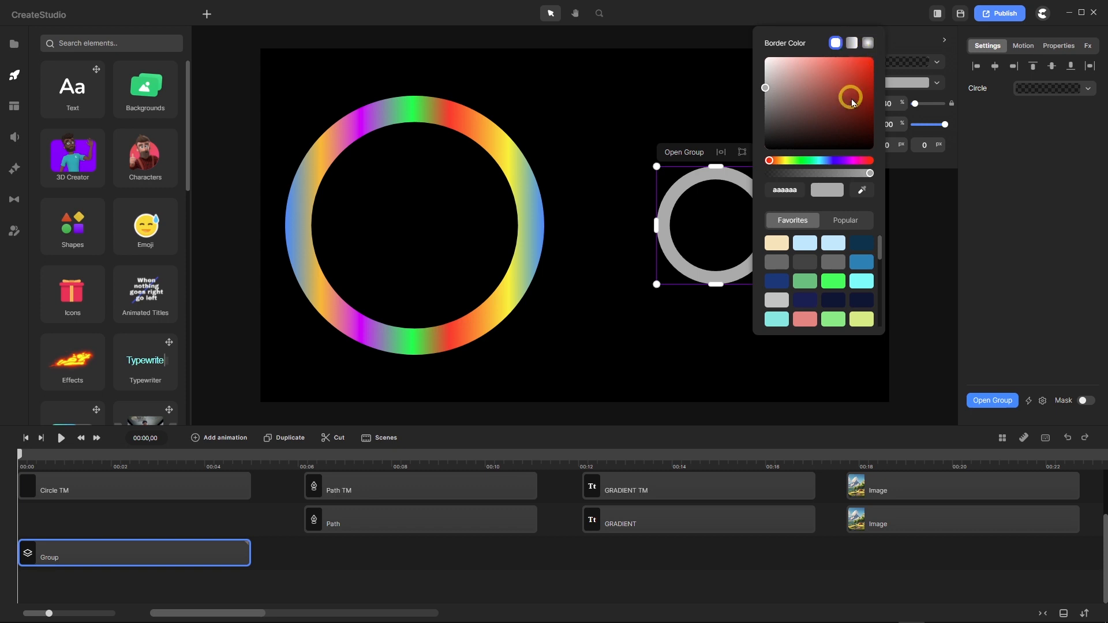
left_click(852, 43)
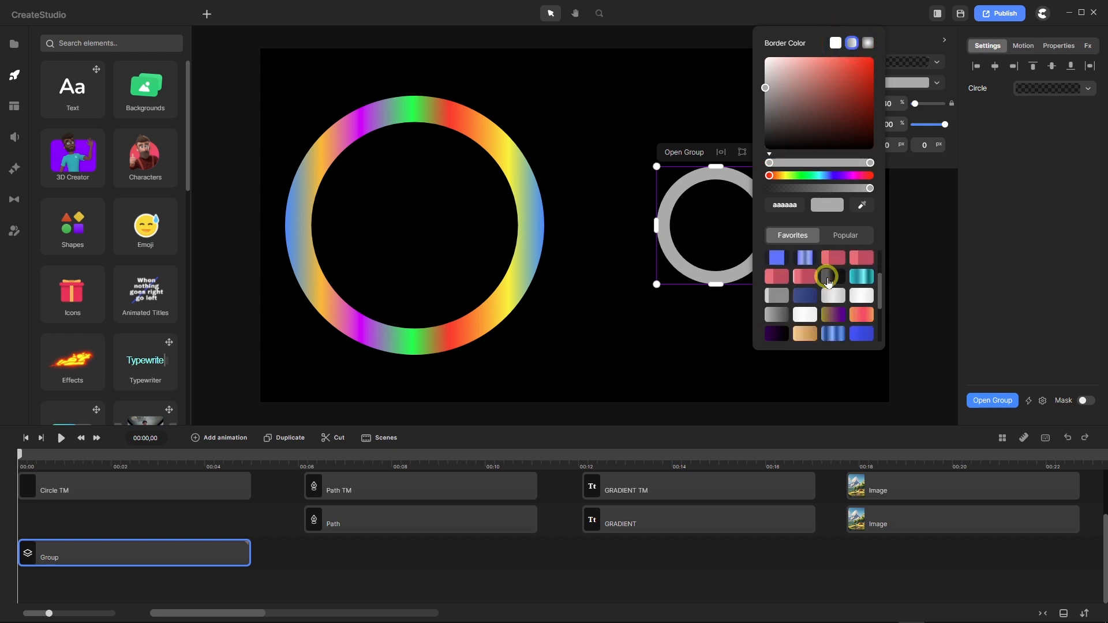
scroll(827, 282, "down", 3)
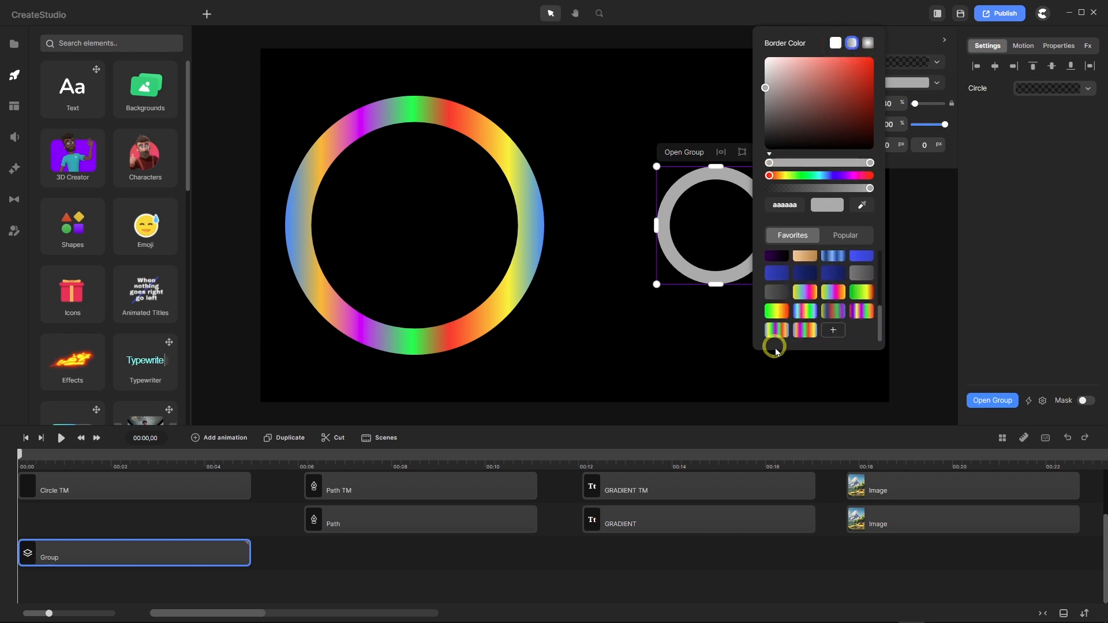
left_click(806, 334)
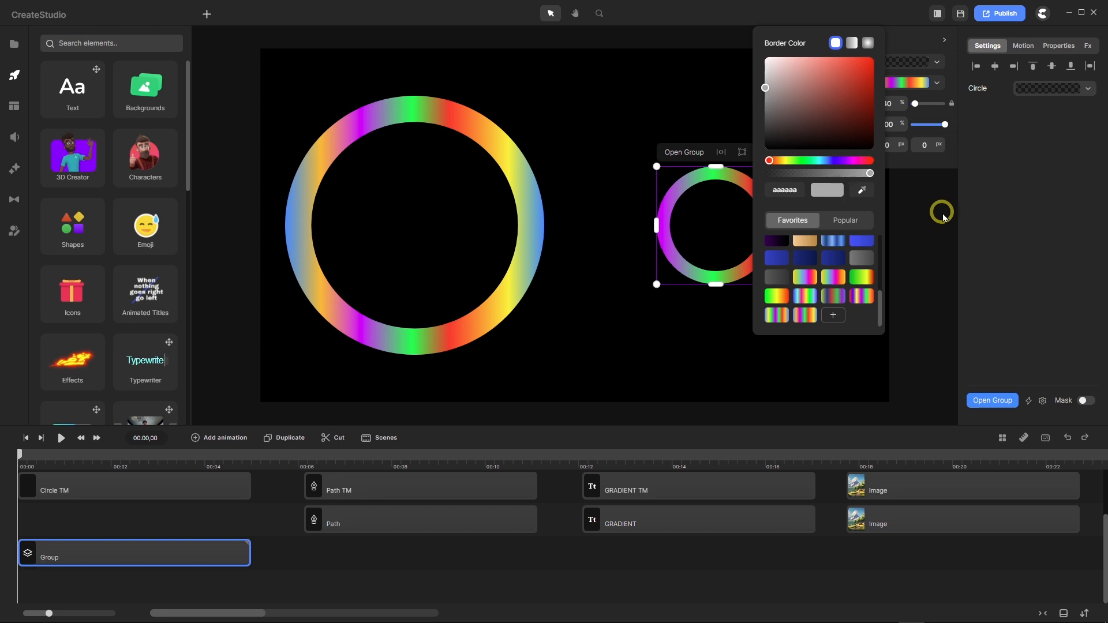
Examine the border gradient's colour options in the group settings and on the circle inside the group, ending on the main timeline.
left_click(914, 85)
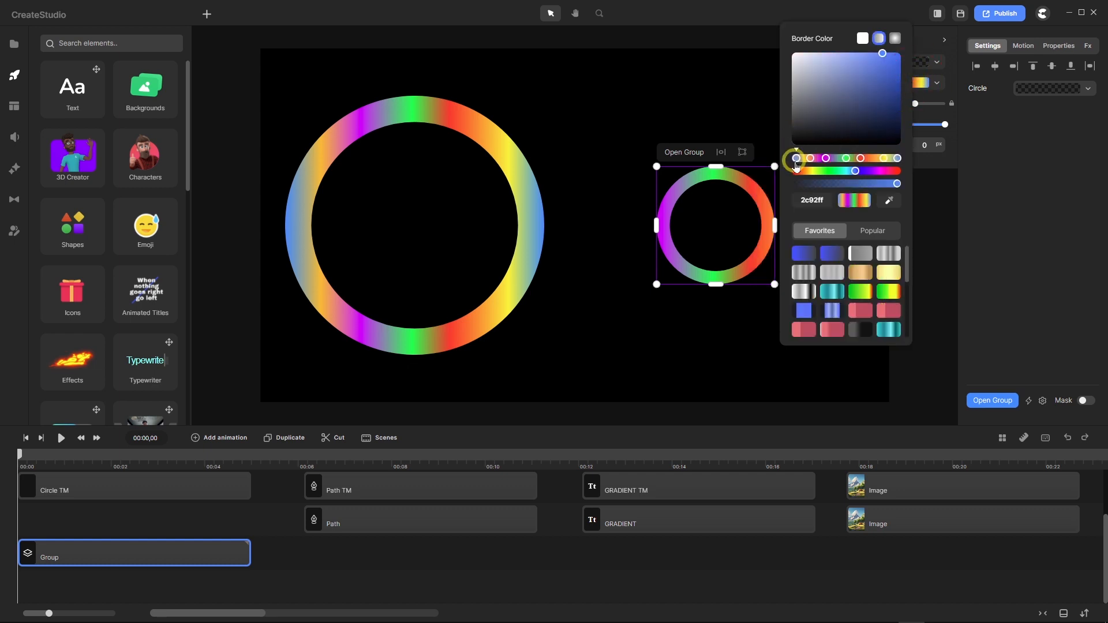
left_click(1011, 202)
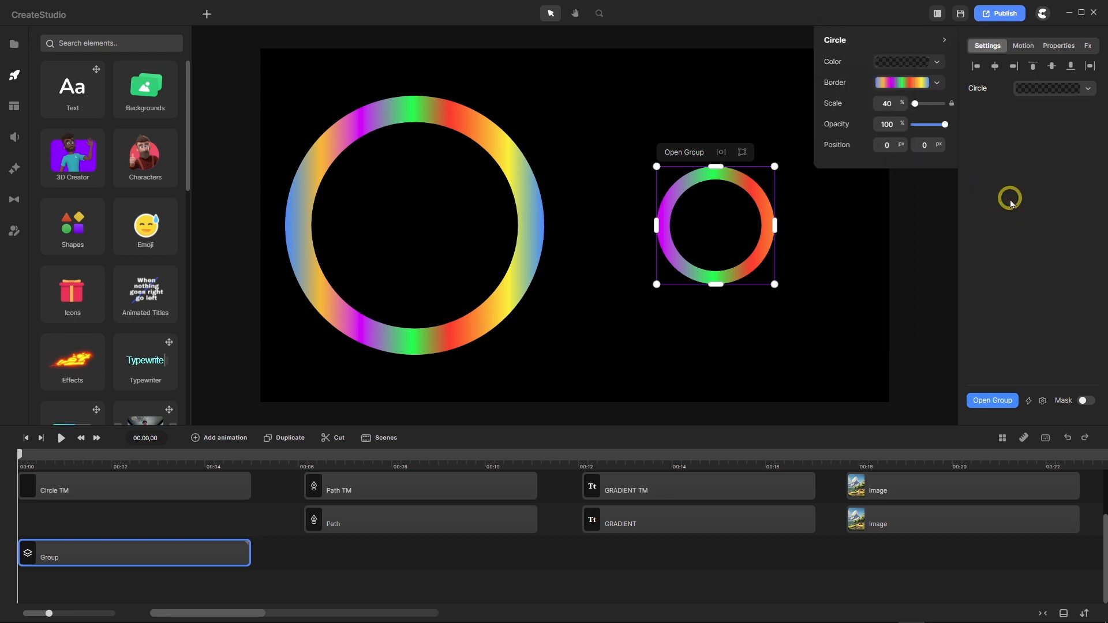
left_click(944, 39)
left_click(981, 88)
left_click(903, 84)
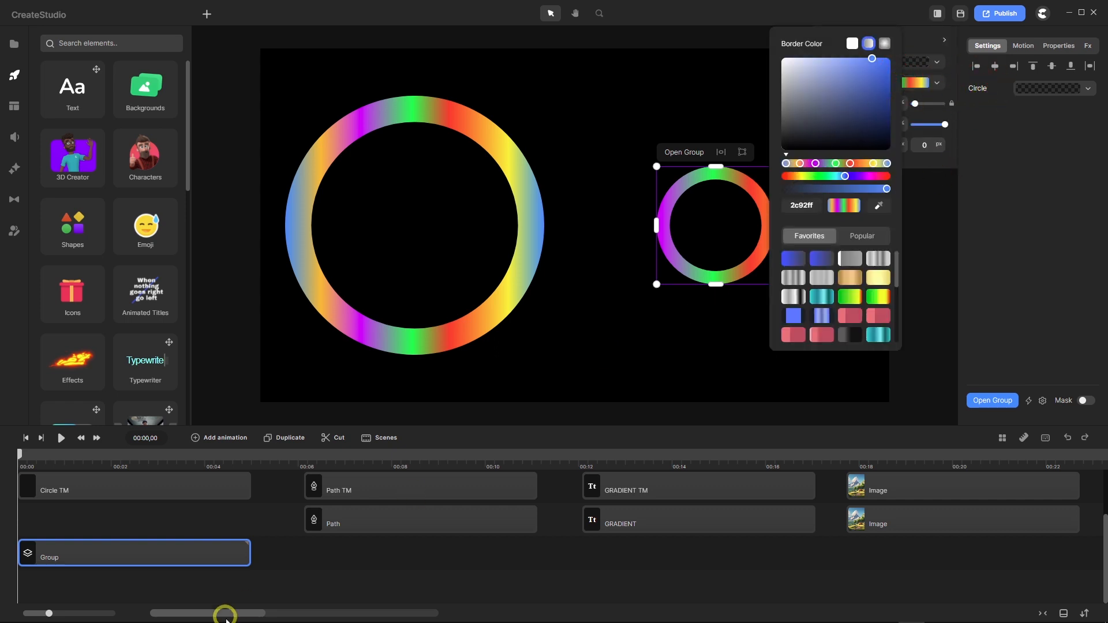
double_click(158, 555)
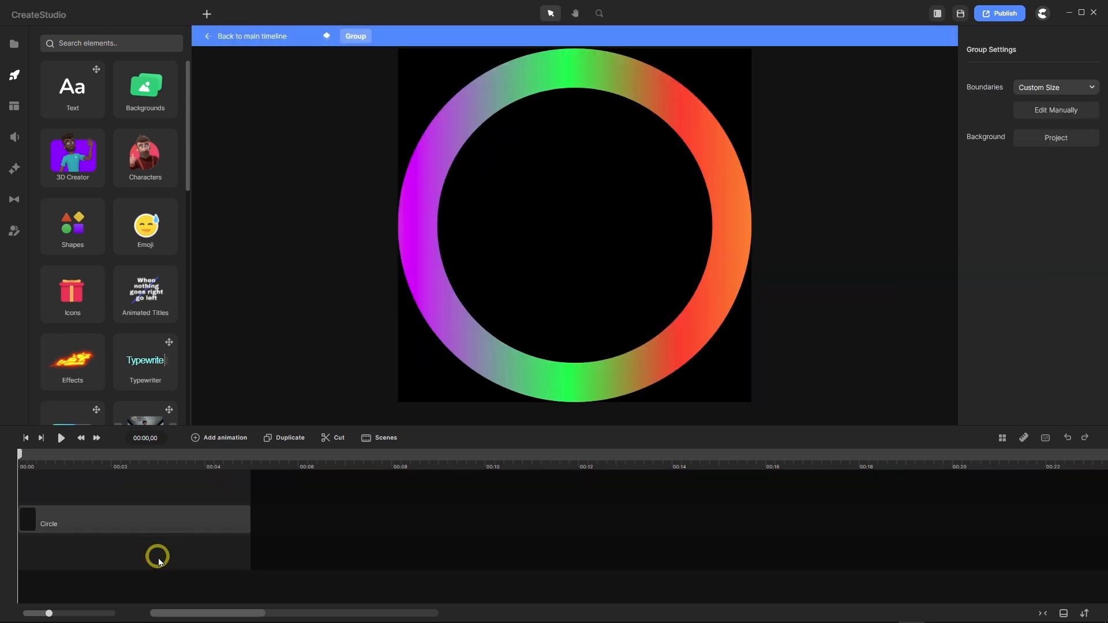
left_click(173, 522)
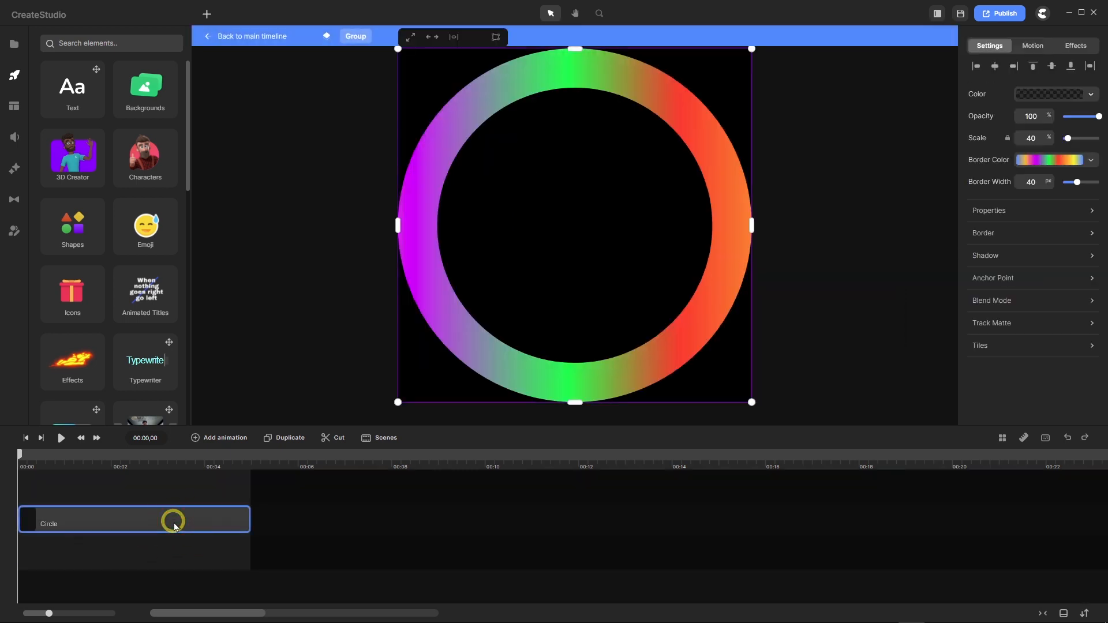
left_click(1026, 157)
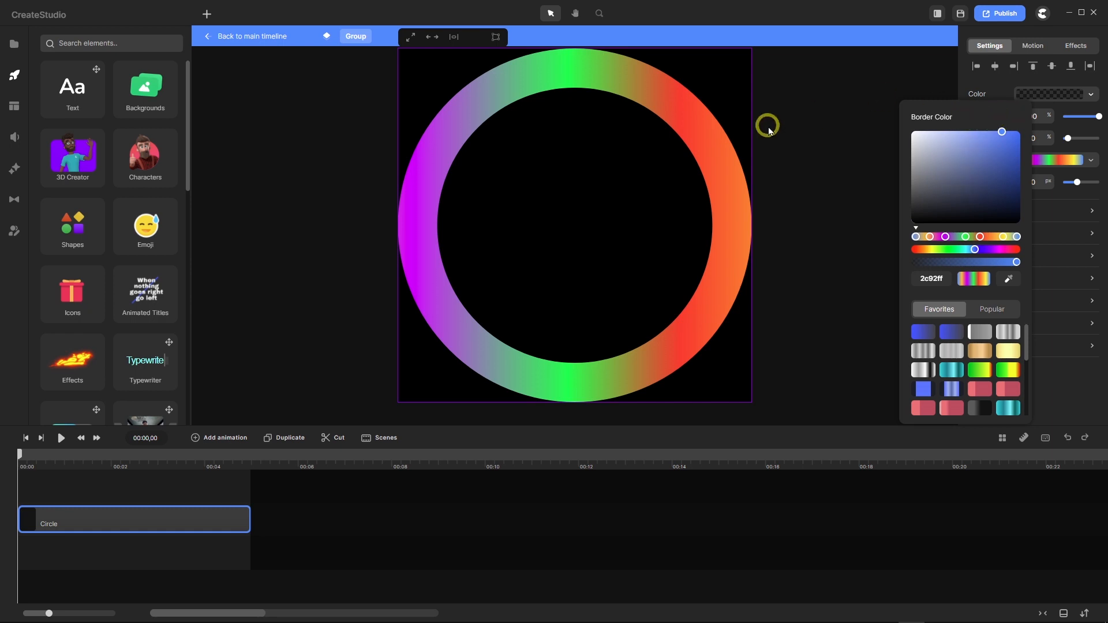
left_click(267, 38)
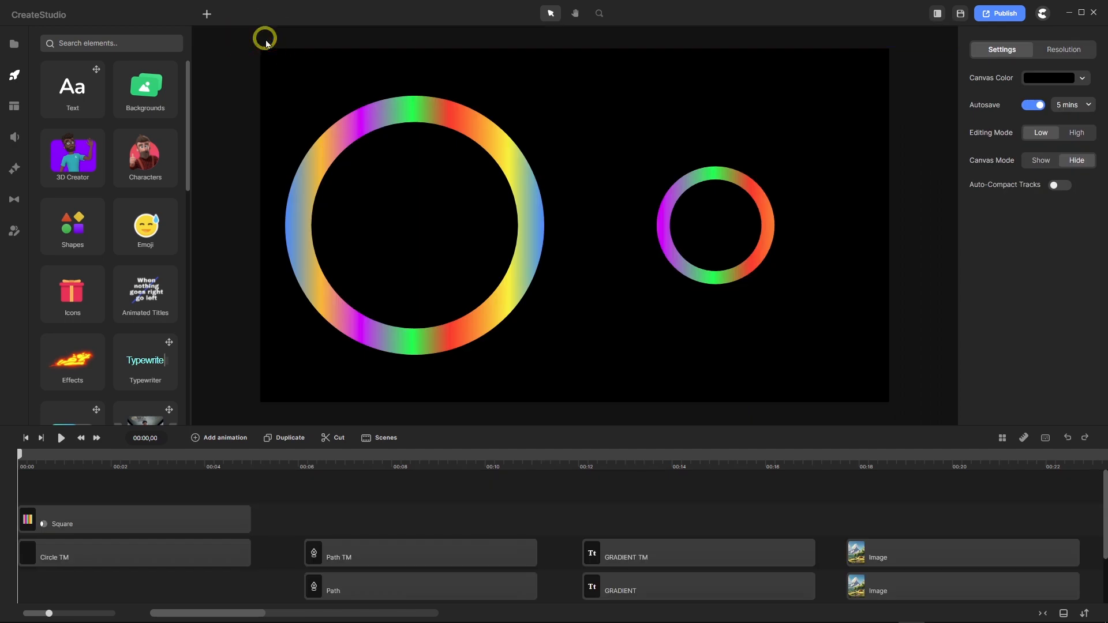
Move the magenta colour stop of the grouped circle's border gradient slightly toward the start of the gradient.
left_click(177, 558)
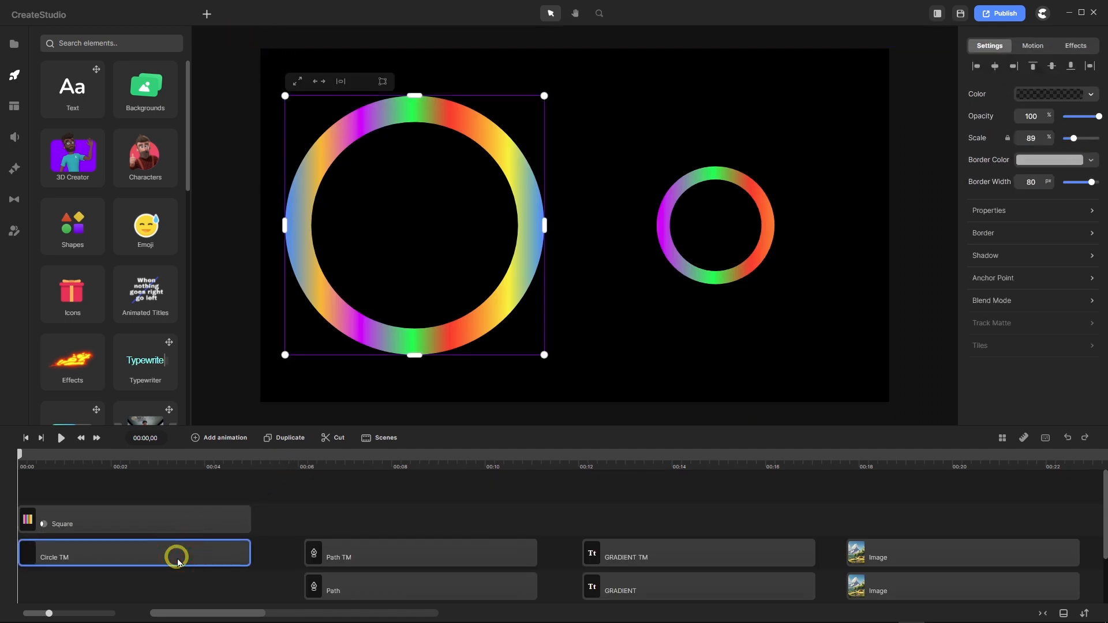
scroll(177, 558, "down", 2)
left_click(176, 555)
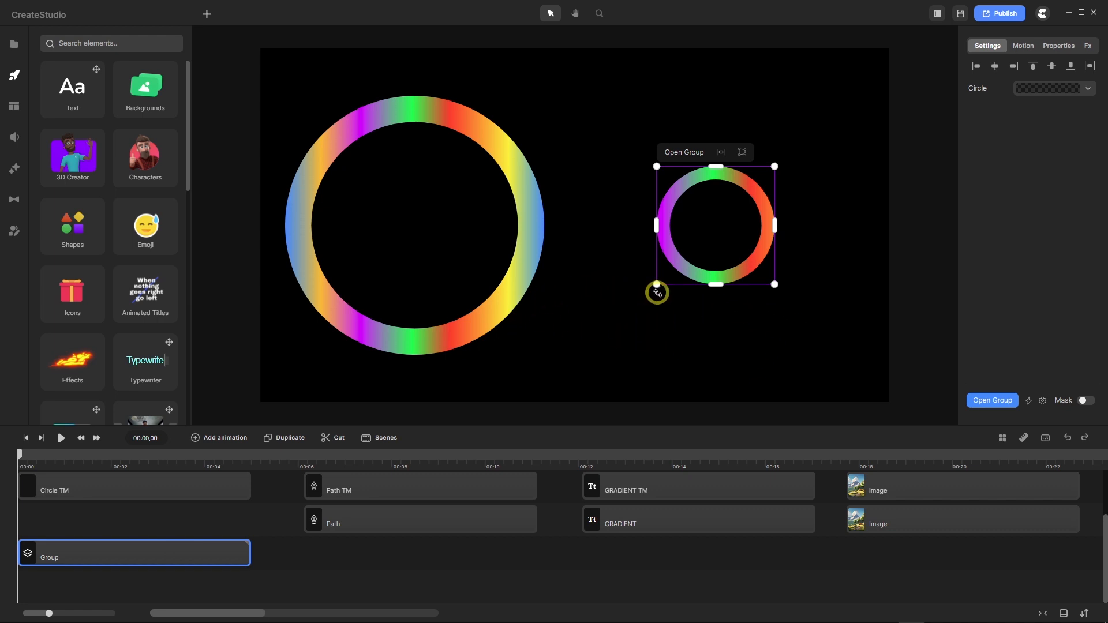
left_click(981, 93)
left_click(907, 82)
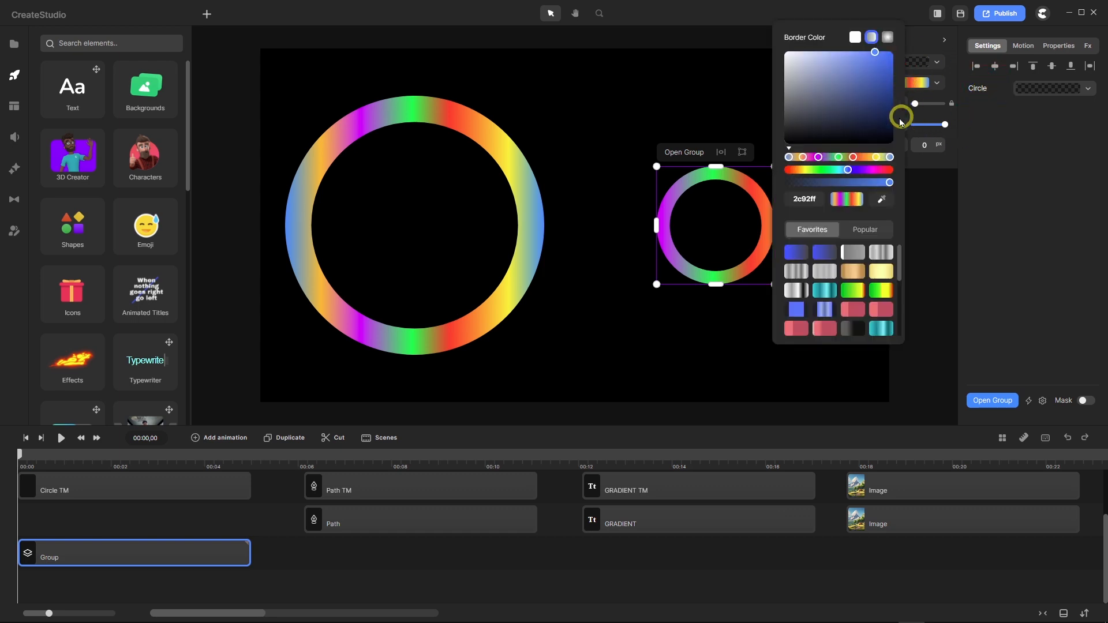
scroll(606, 248, "up", 3)
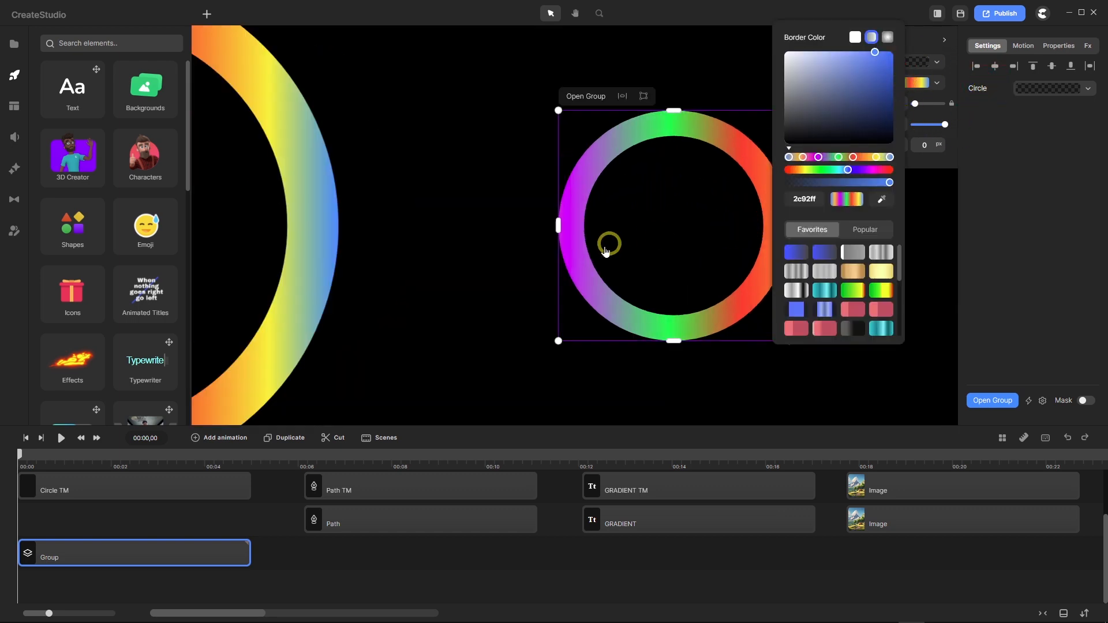
scroll(614, 252, "down", 4)
scroll(625, 255, "up", 5)
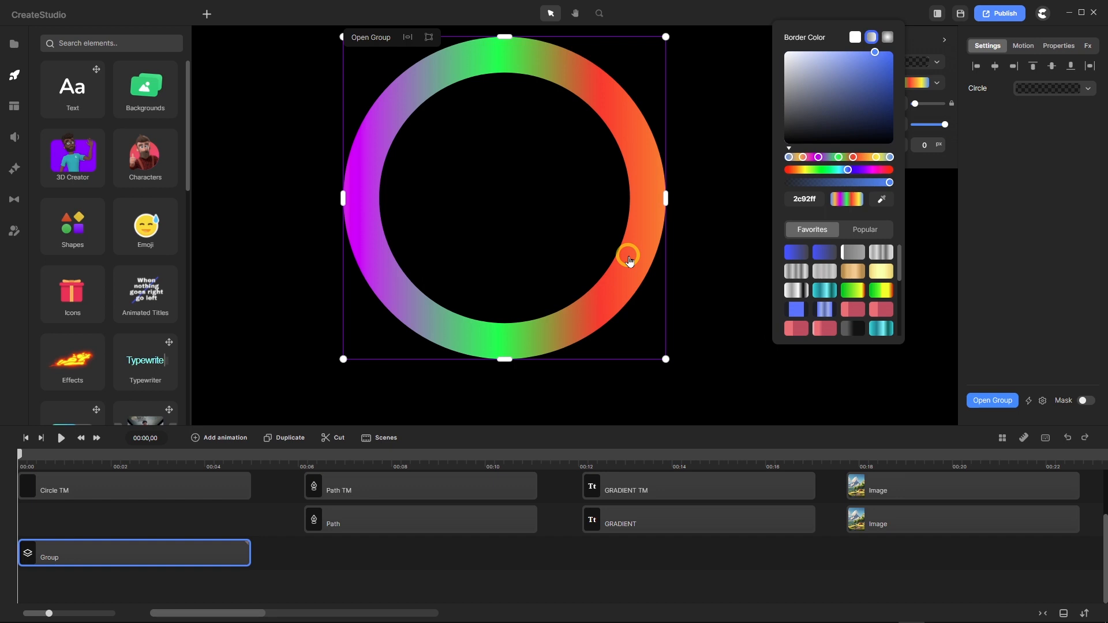
scroll(629, 260, "down", 2)
scroll(629, 260, "up", 2)
left_click_drag(819, 161, 816, 162)
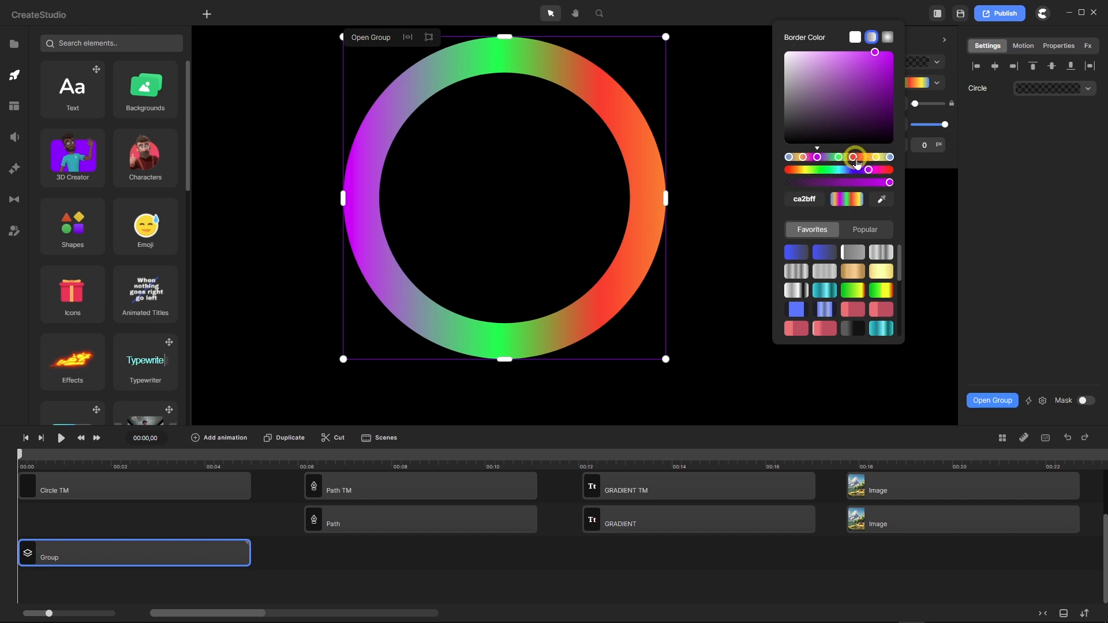
Shift the red and yellow colour stops of the grouped circle's border gradient slightly closer together.
left_click_drag(855, 162, 873, 161)
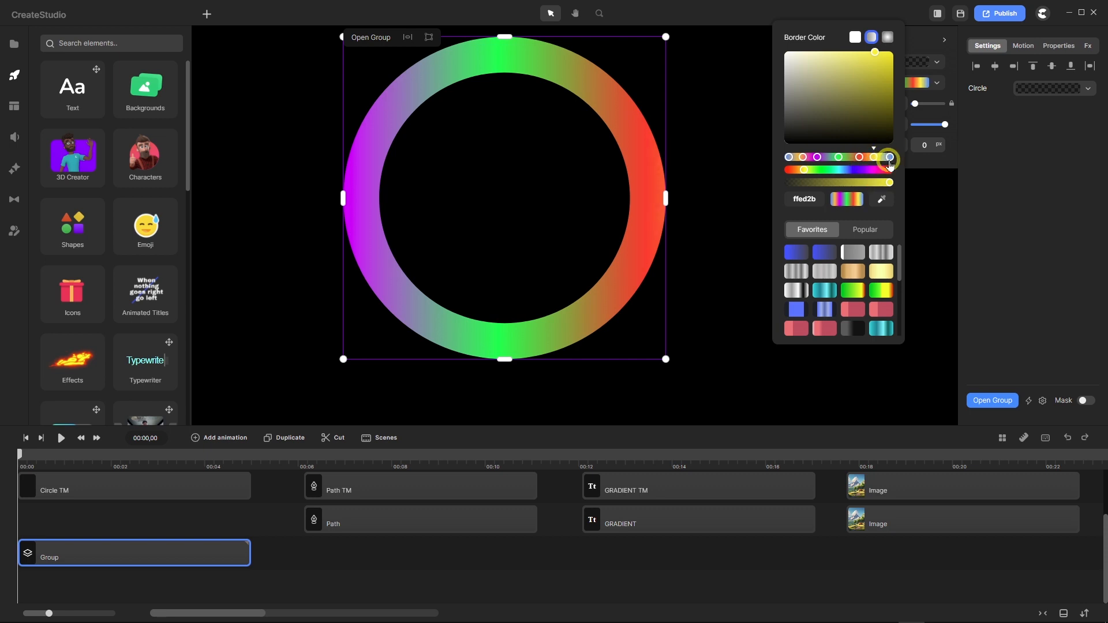
scroll(668, 245, "down", 5)
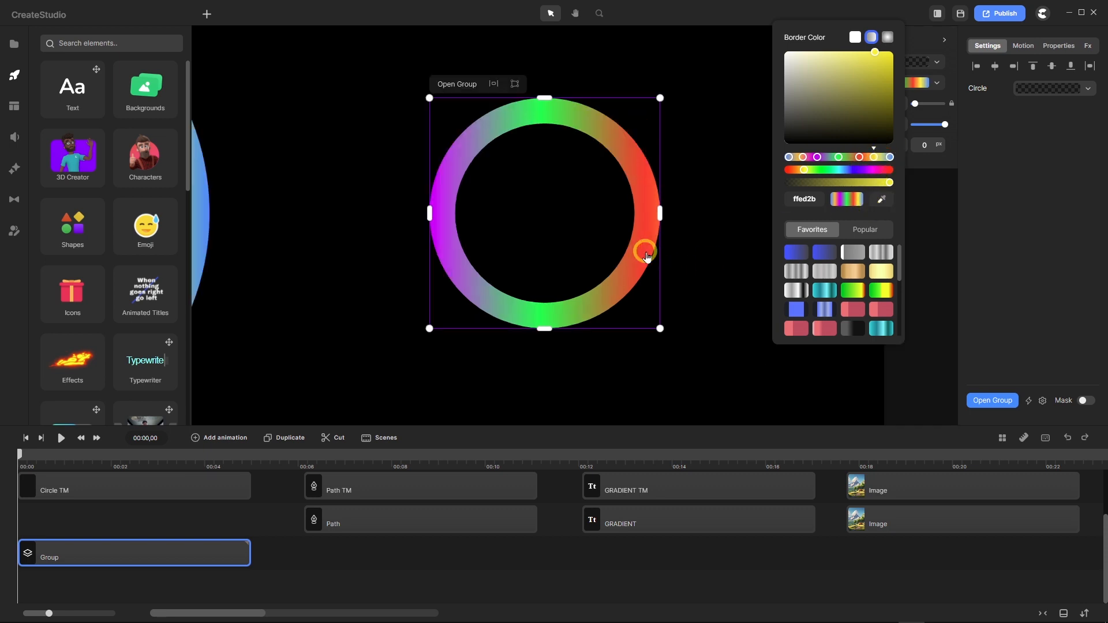
Delete the Group layer that contains the smaller gradient-bordered circle.
scroll(648, 273, "up", 2)
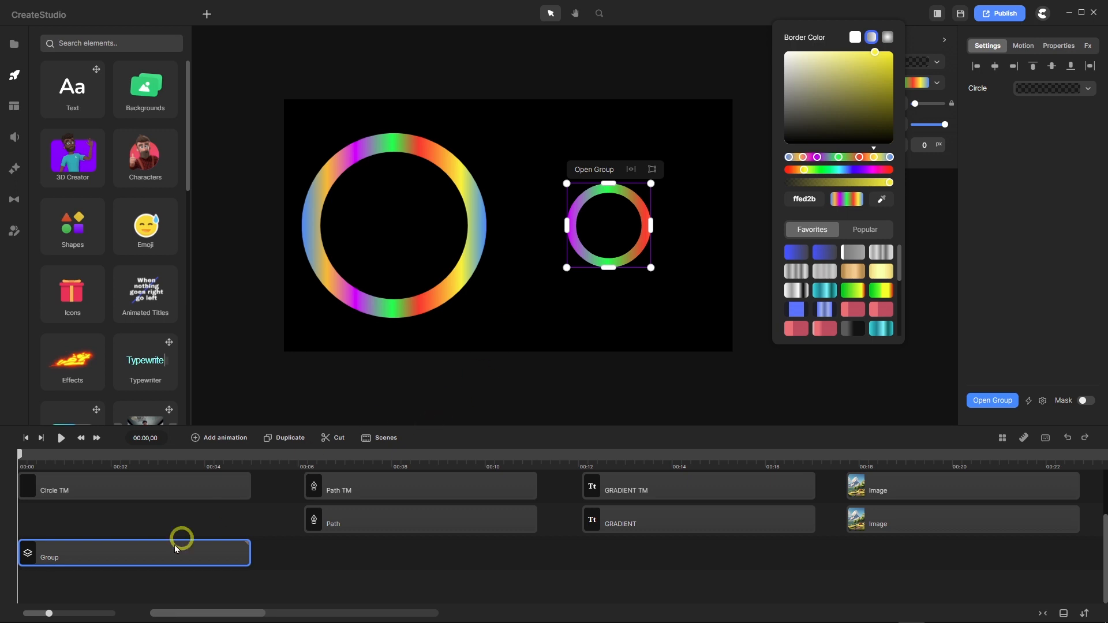
right_click(149, 558)
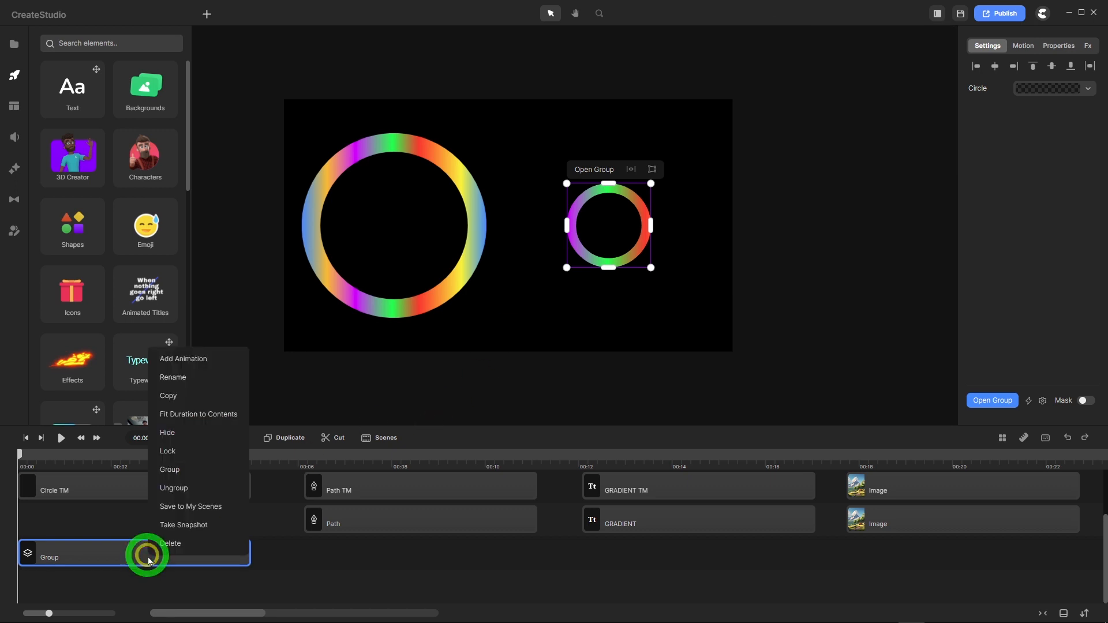
left_click(168, 545)
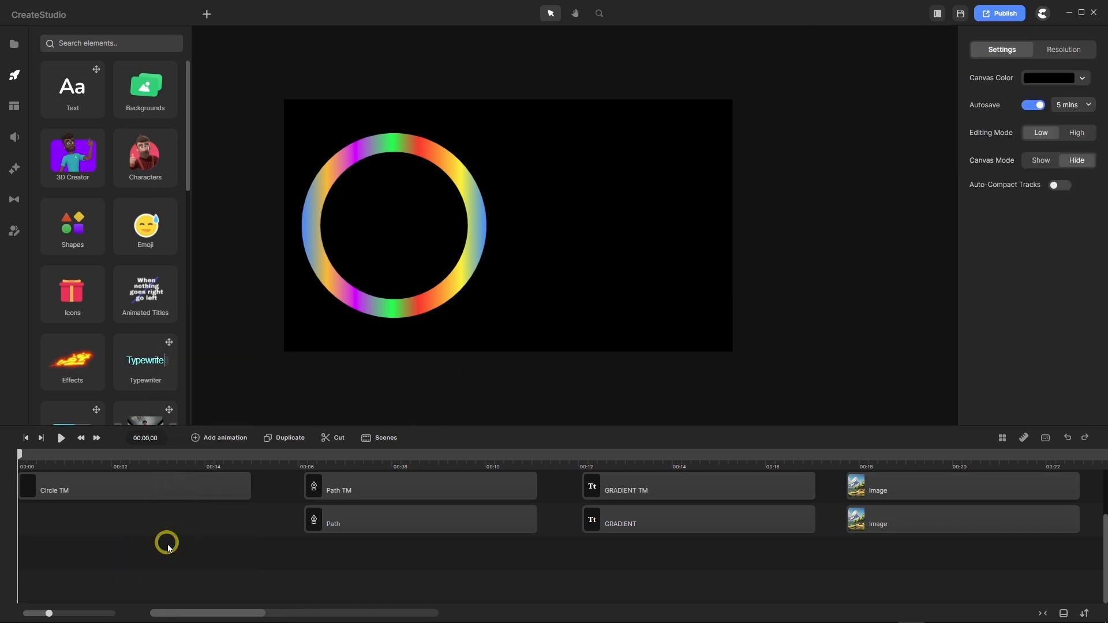
Add a new circle starting at 00:00, matching the Circle TM layer's duration, and place it beside the existing ring on the canvas.
left_click(208, 16)
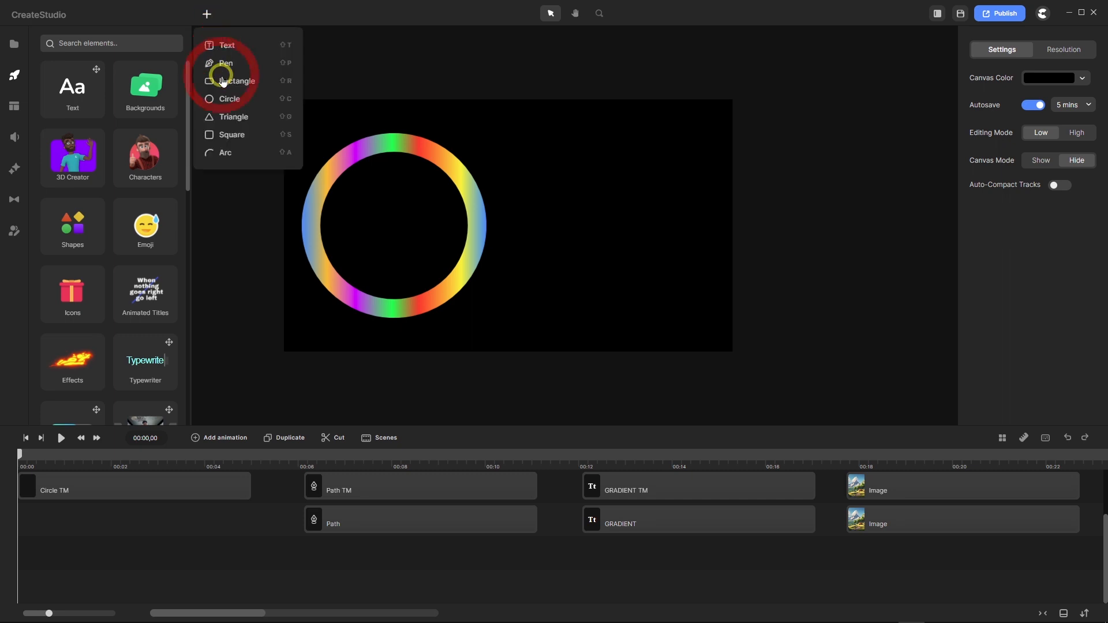
left_click(60, 545)
left_click_drag(60, 544, 45, 553)
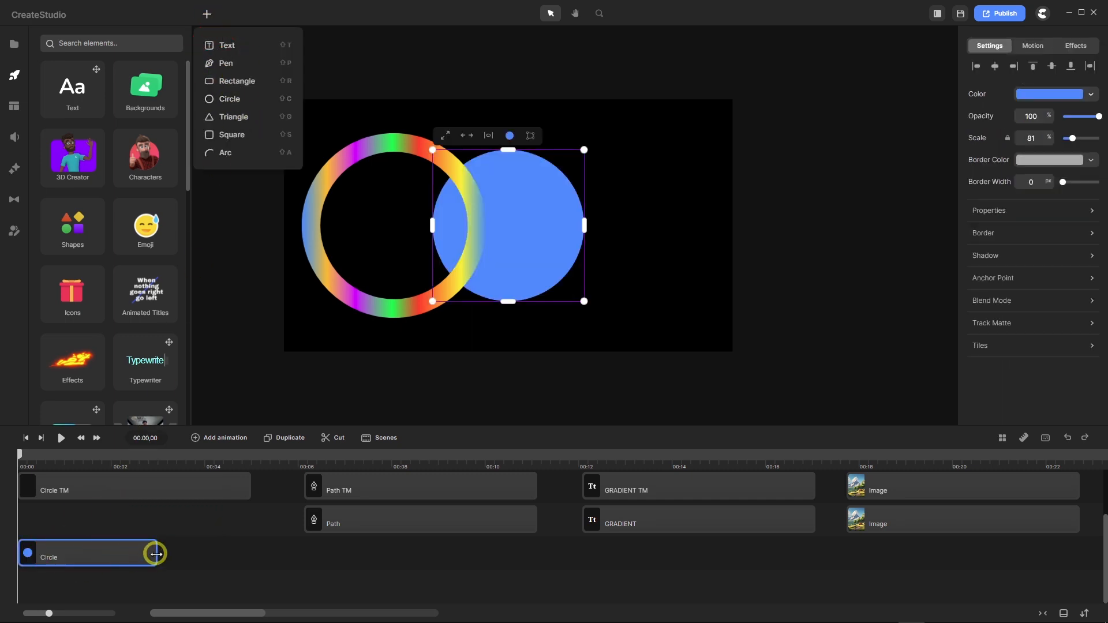
left_click_drag(156, 554, 251, 558)
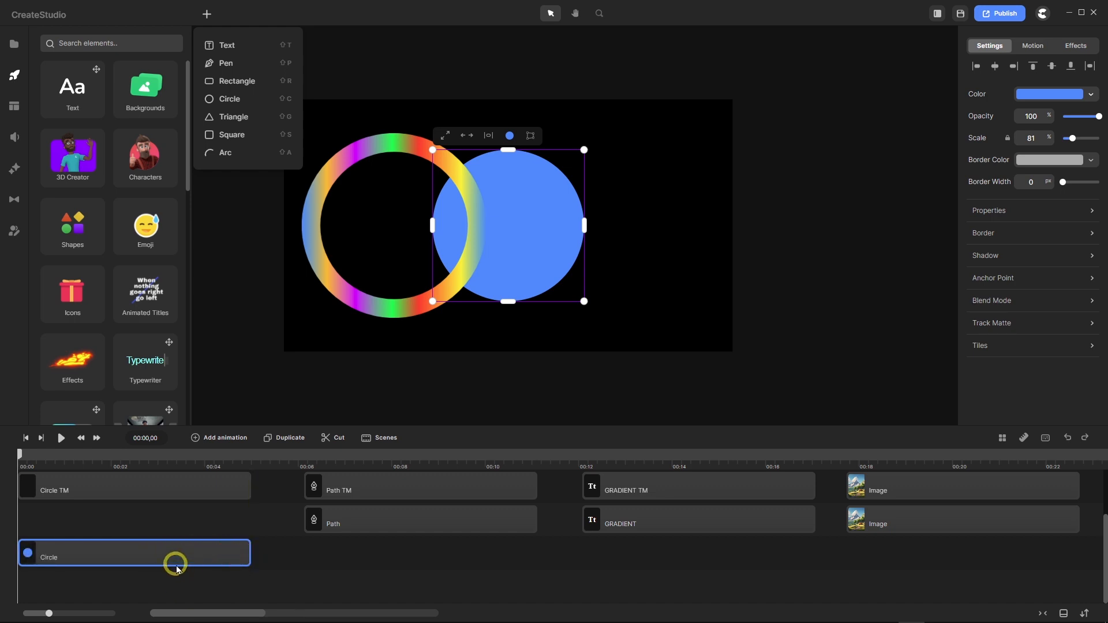
left_click_drag(546, 259, 643, 250)
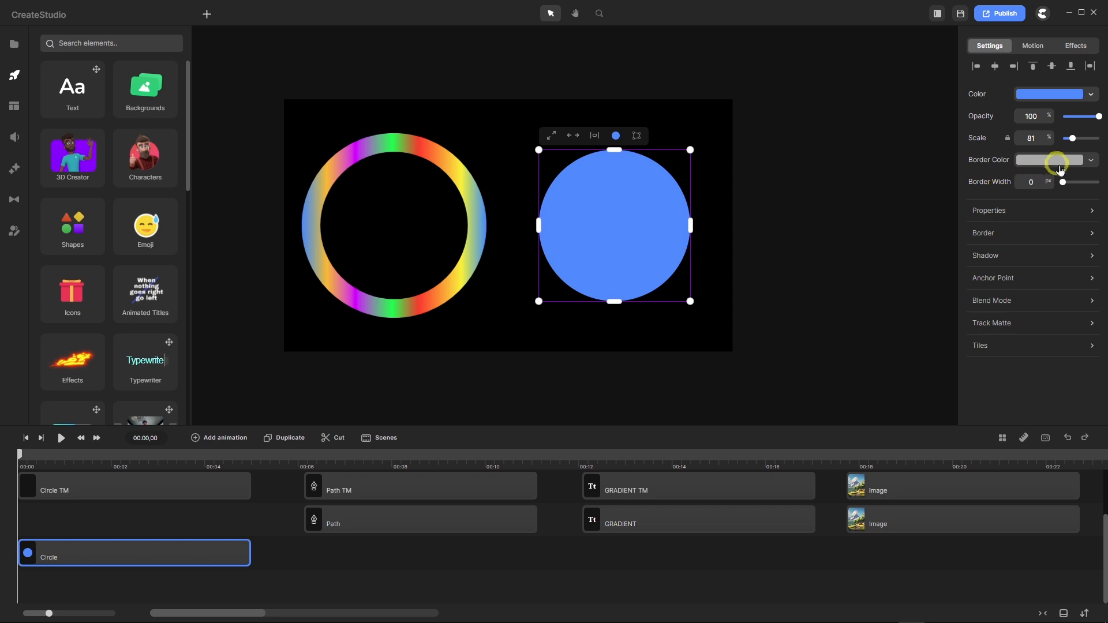
Make the new circle's fill fully transparent and set its border width to 81 px.
left_click(1091, 96)
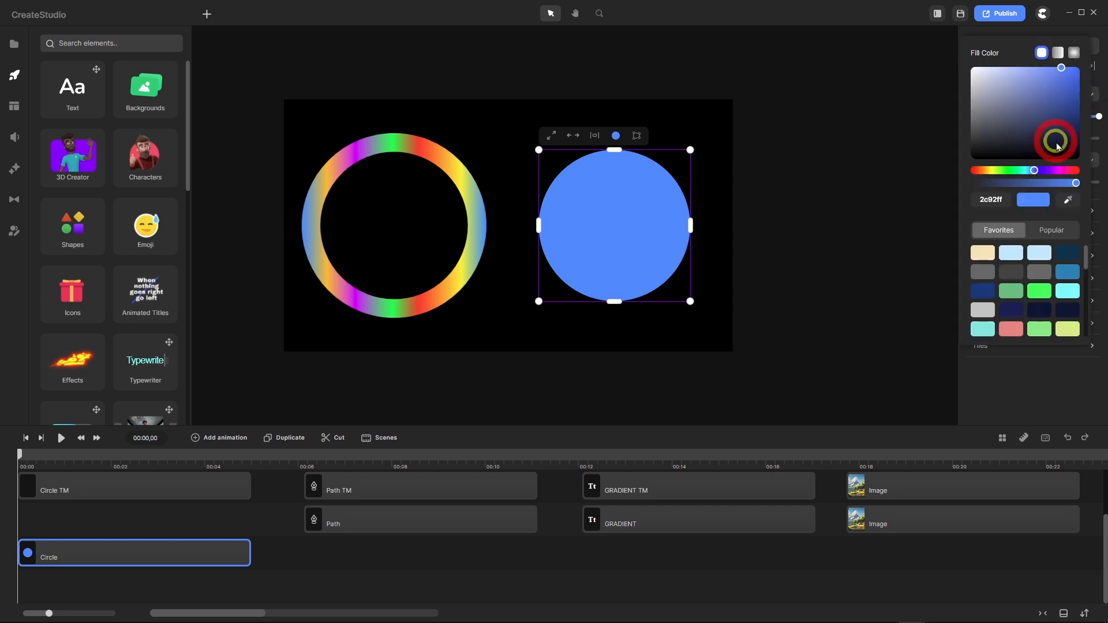
left_click_drag(1076, 183, 944, 201)
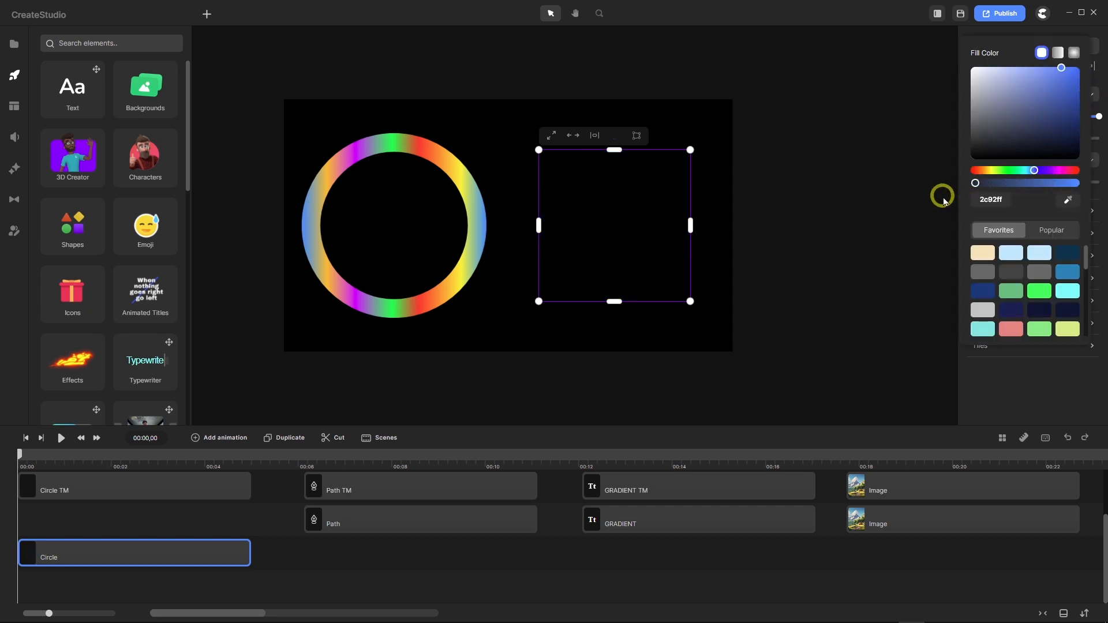
left_click(990, 398)
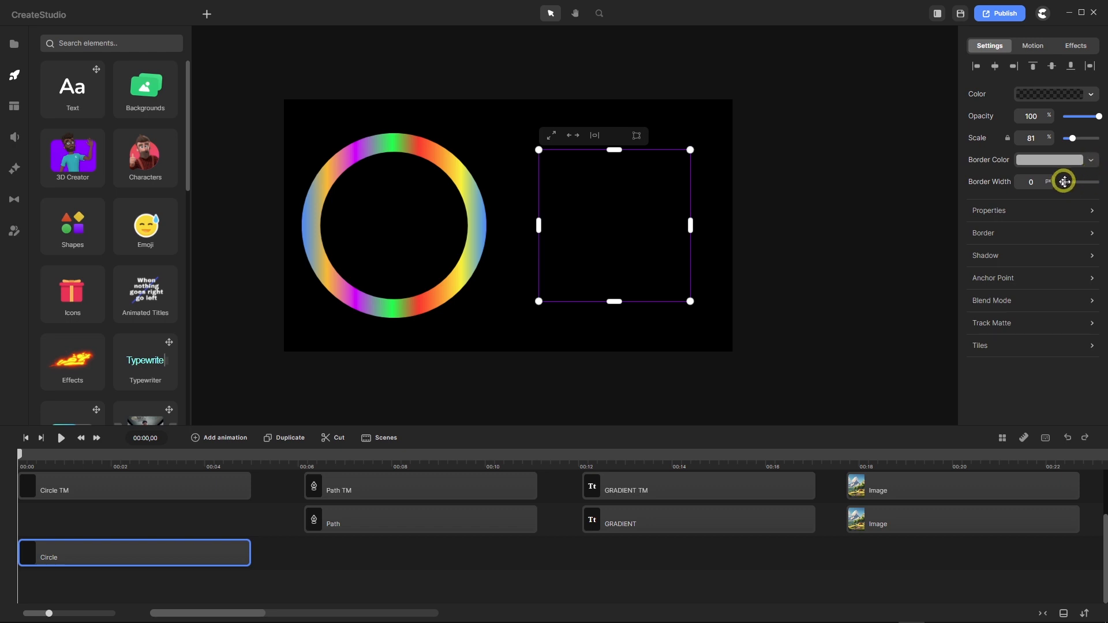
left_click_drag(1064, 181, 1095, 192)
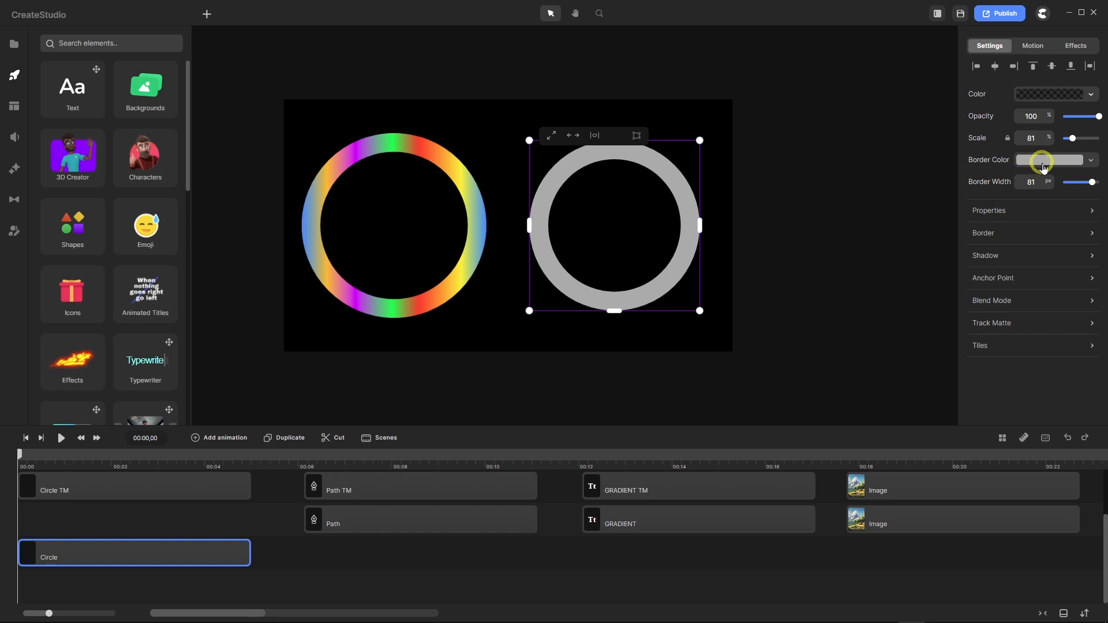
Group the new Circle layer and apply the last saved multicolour linear gradient from the favorites to its border.
right_click(126, 557)
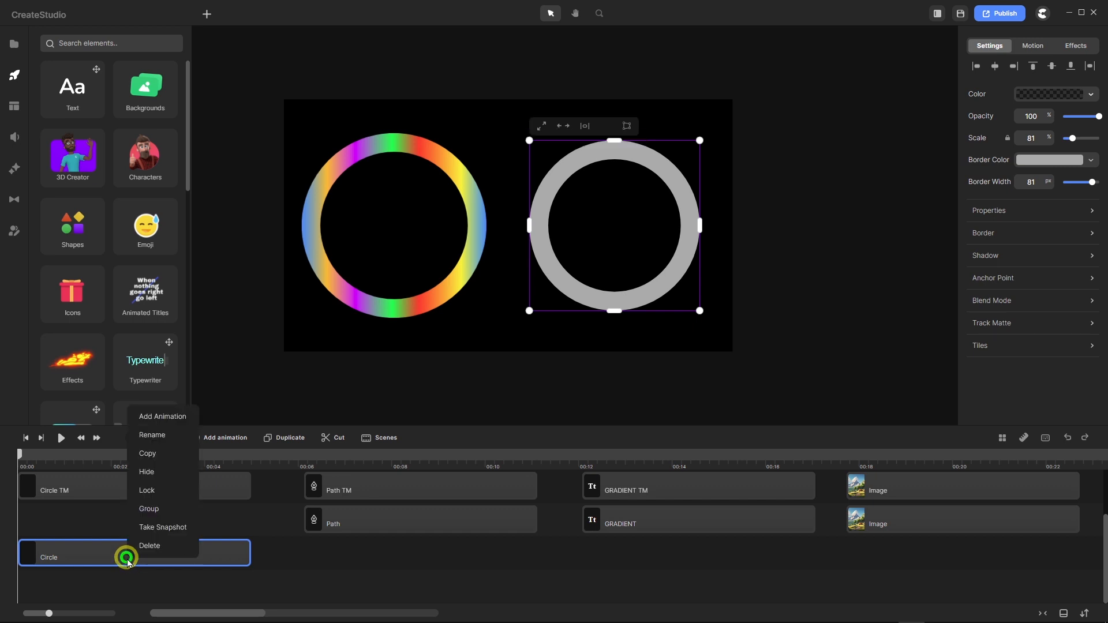
left_click(148, 509)
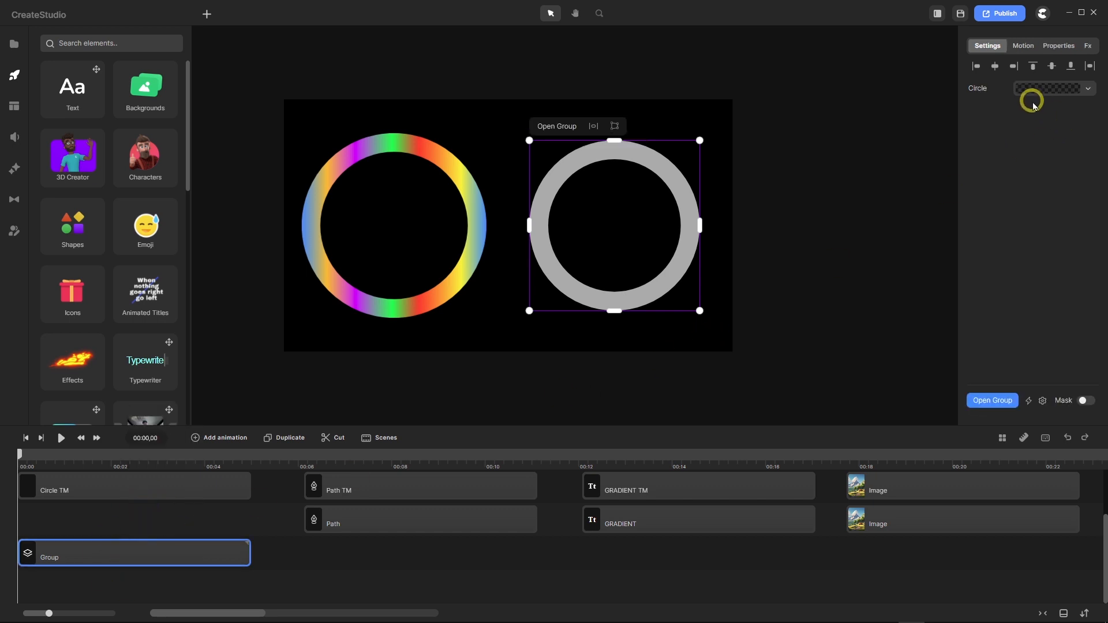
left_click(980, 87)
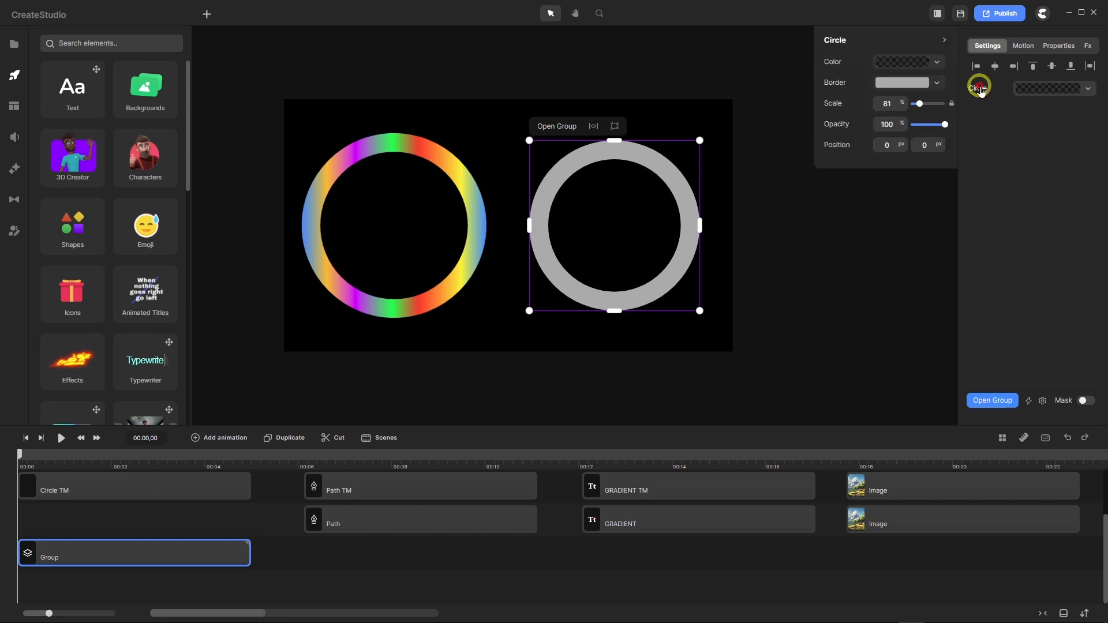
left_click(896, 83)
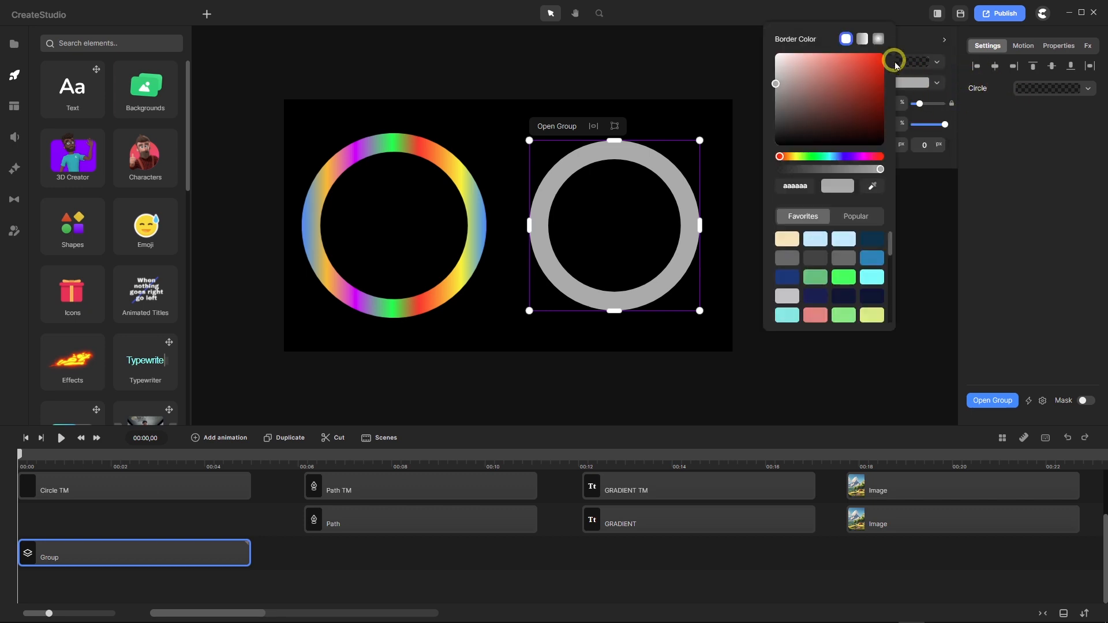
left_click(862, 39)
scroll(847, 269, "down", 3)
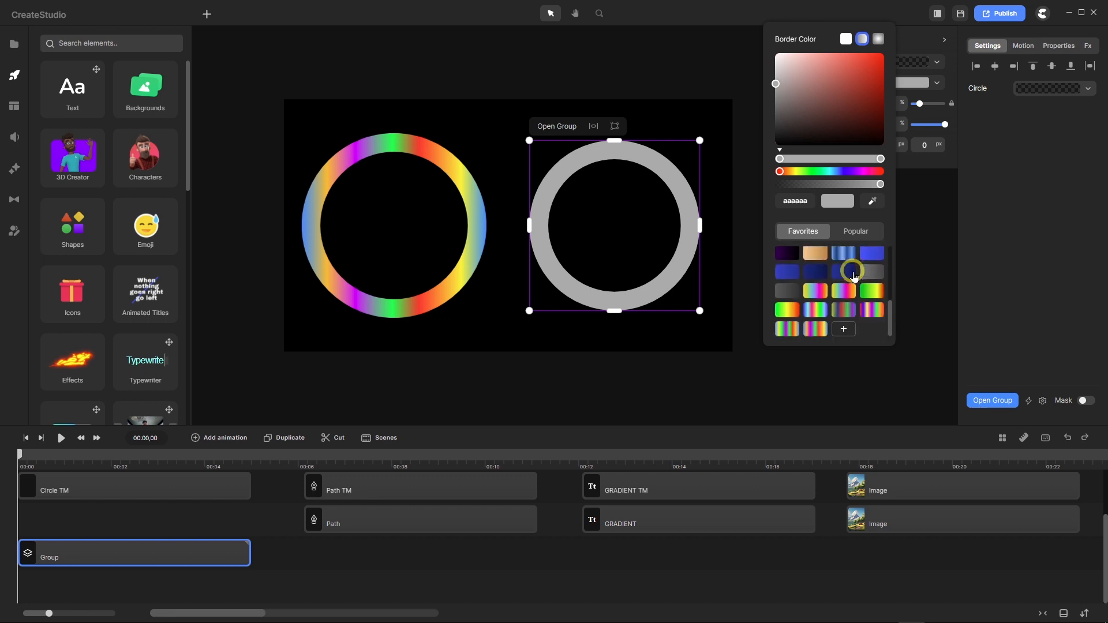
left_click(816, 327)
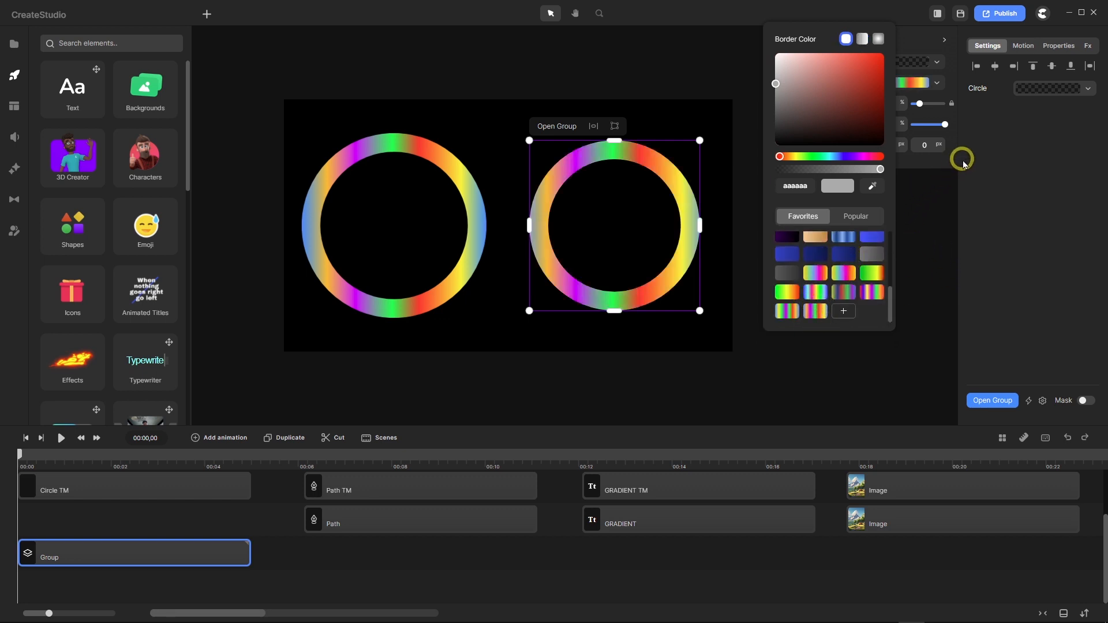
Move the two blue end stops and the adjacent orange and yellow stops of the grouped circle's border gradient slightly inward.
left_click(918, 85)
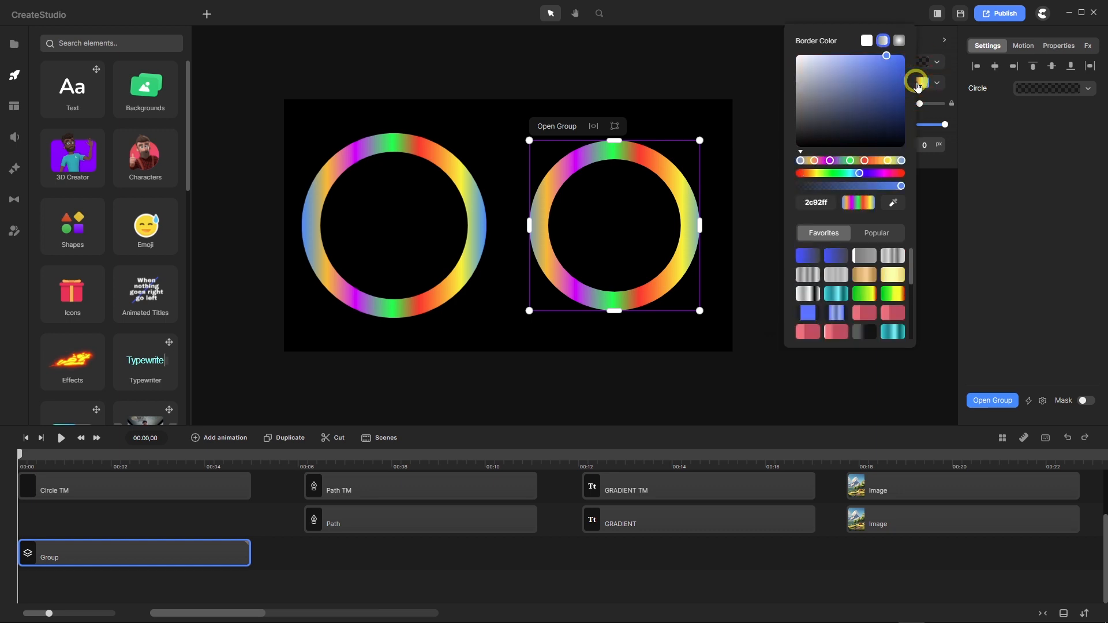
scroll(588, 291, "up", 2)
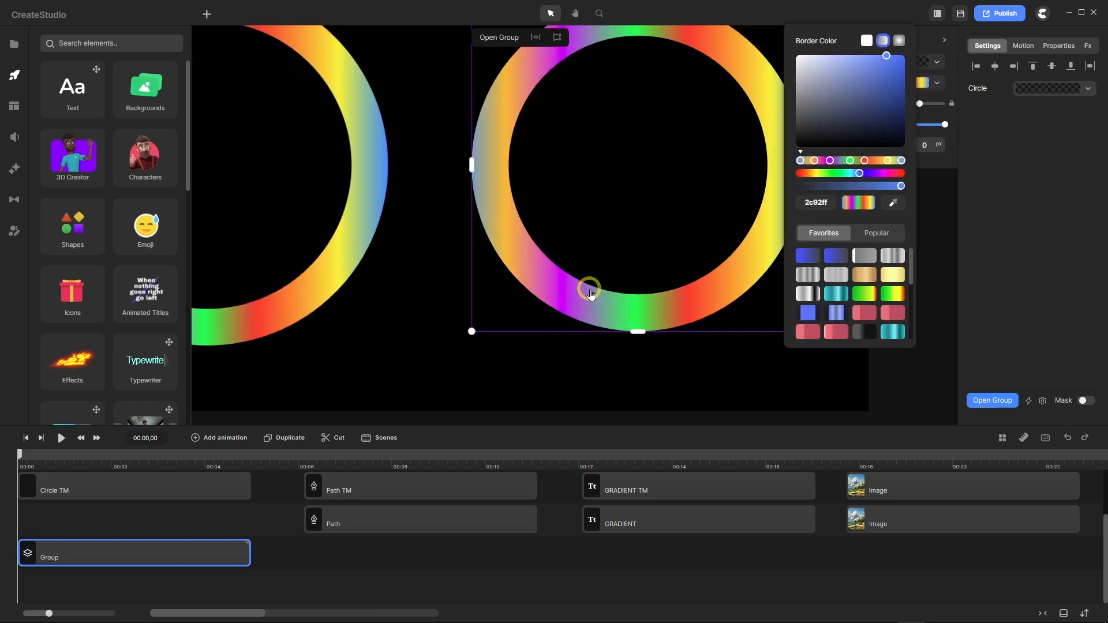
scroll(579, 297, "down", 2)
scroll(576, 292, "up", 1)
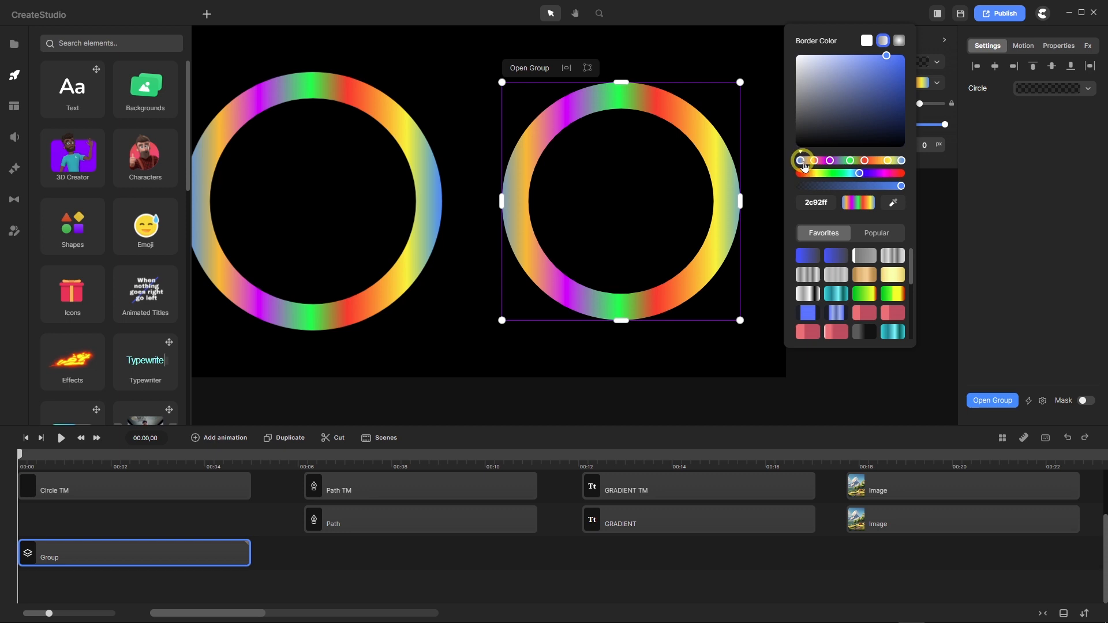
left_click_drag(804, 166, 807, 168)
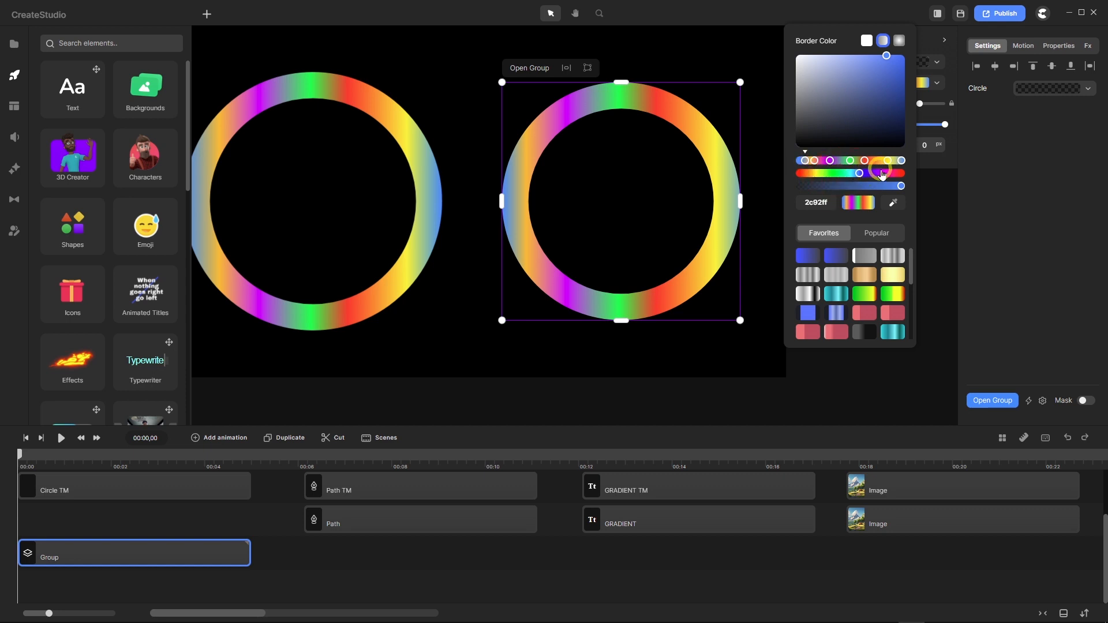
left_click_drag(904, 164, 896, 163)
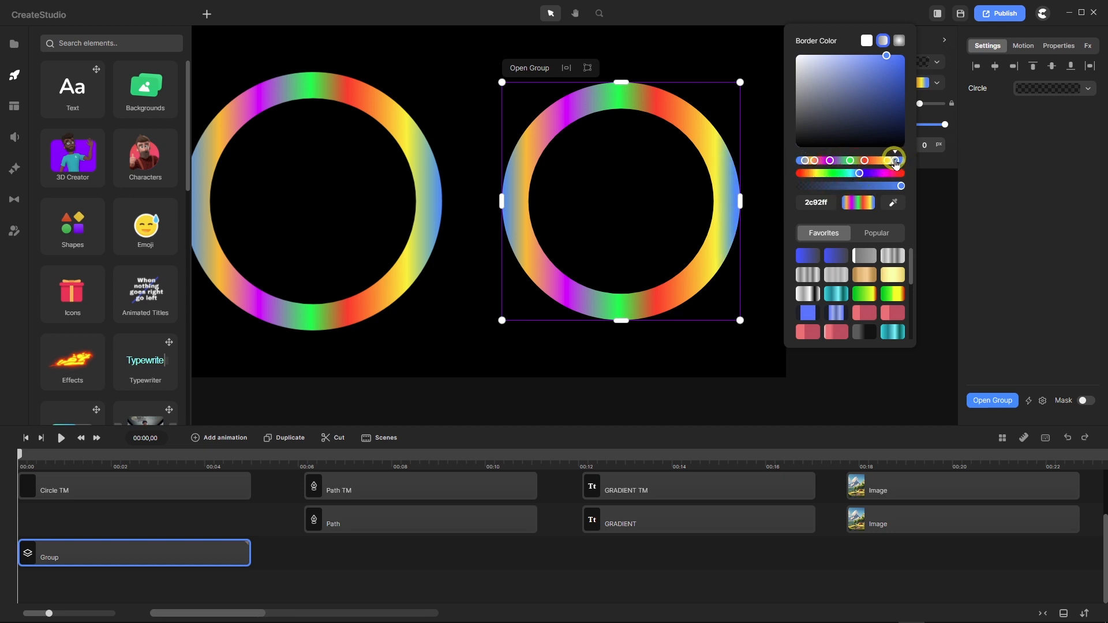
left_click(814, 162)
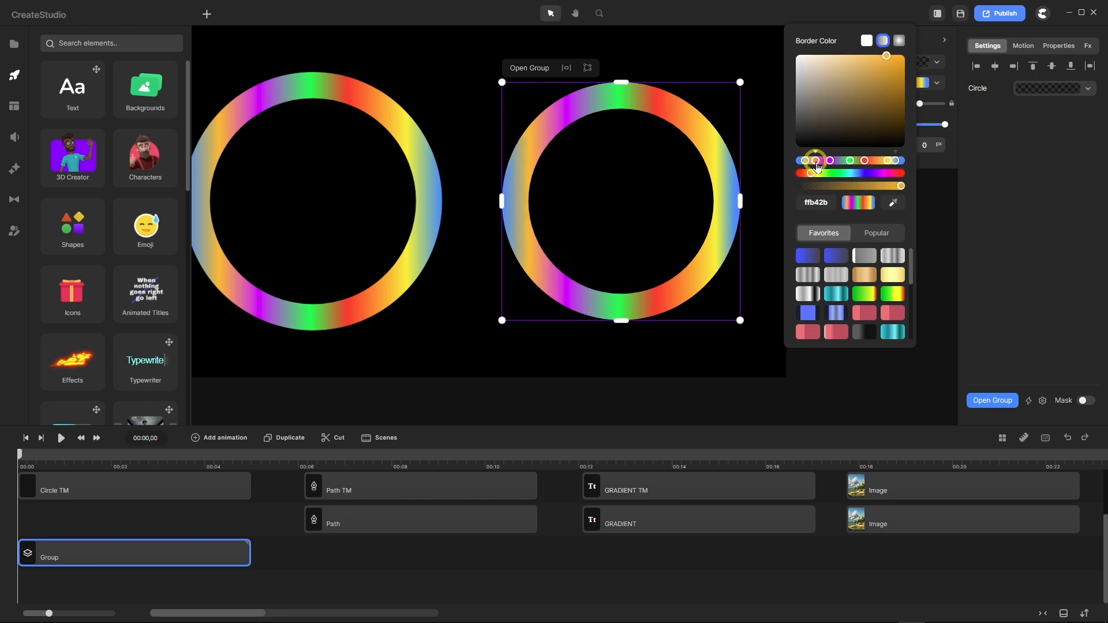
left_click(887, 164)
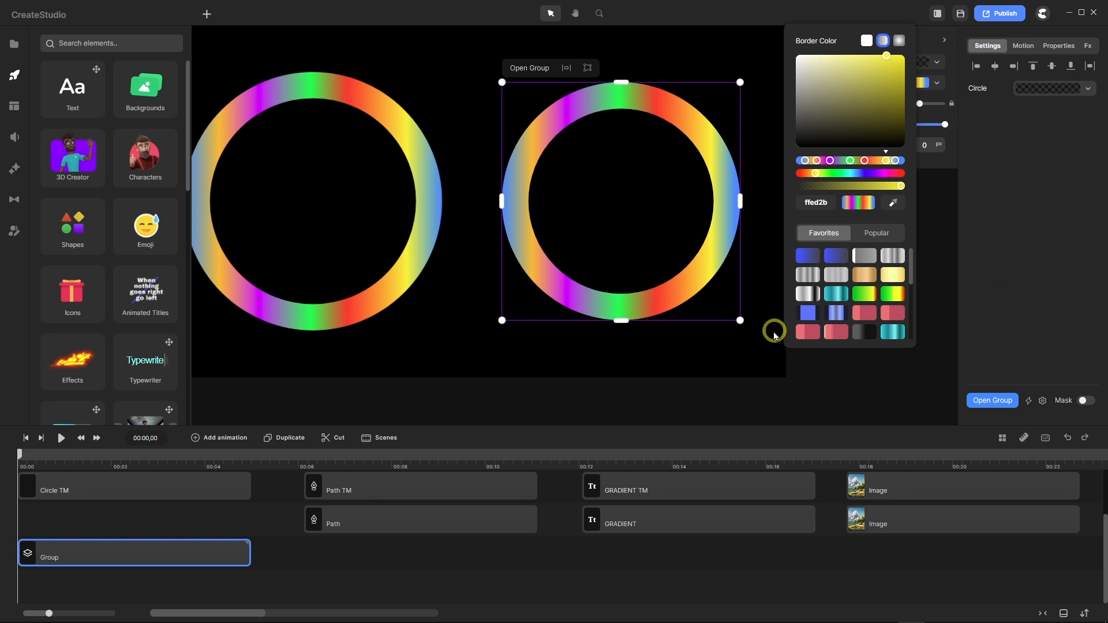
Enlarge the grouped circle slightly so its size comes closer to the track-matte ring.
scroll(621, 195, "down", 3)
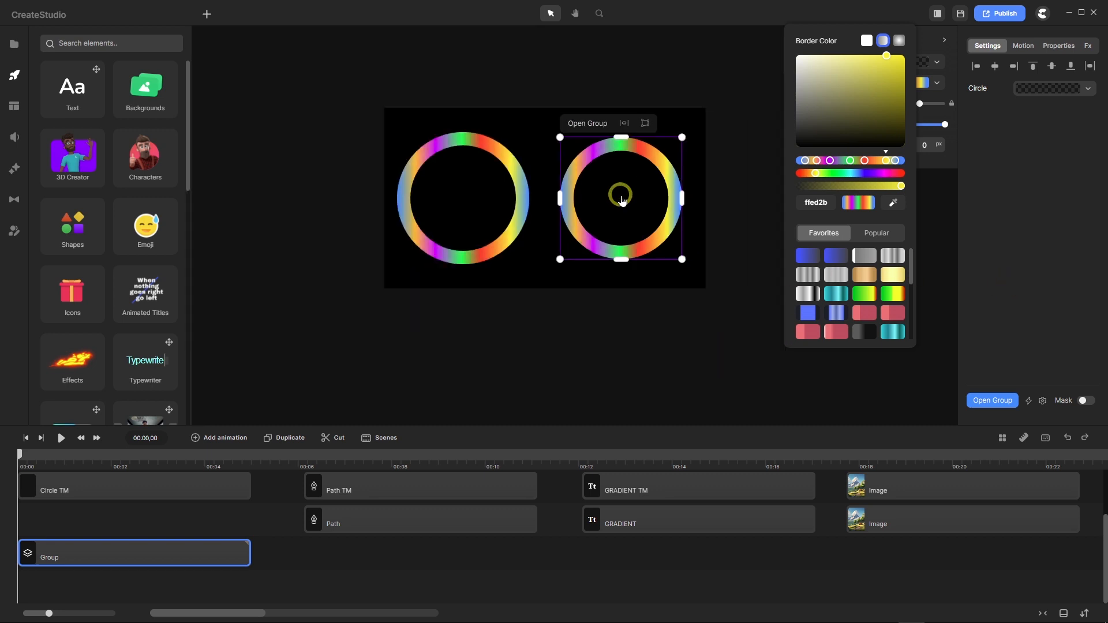
scroll(622, 198, "up", 1)
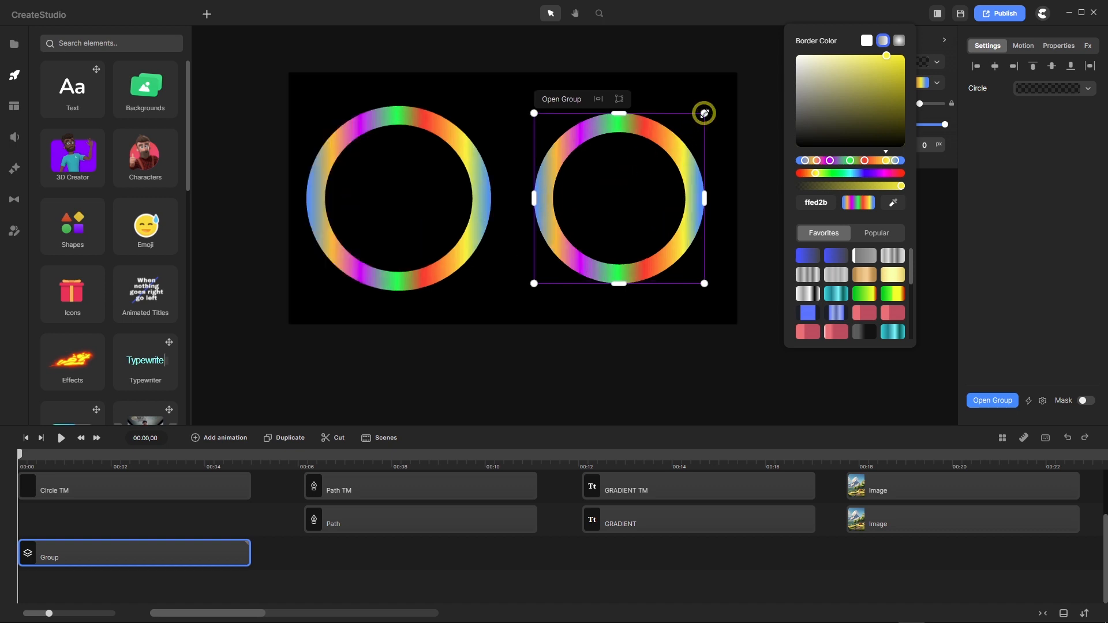
mouse_move(704, 113)
left_mouse_down()
mouse_move(631, 183)
mouse_move(717, 92)
mouse_move(688, 130)
mouse_move(619, 174)
mouse_move(710, 107)
left_mouse_up()
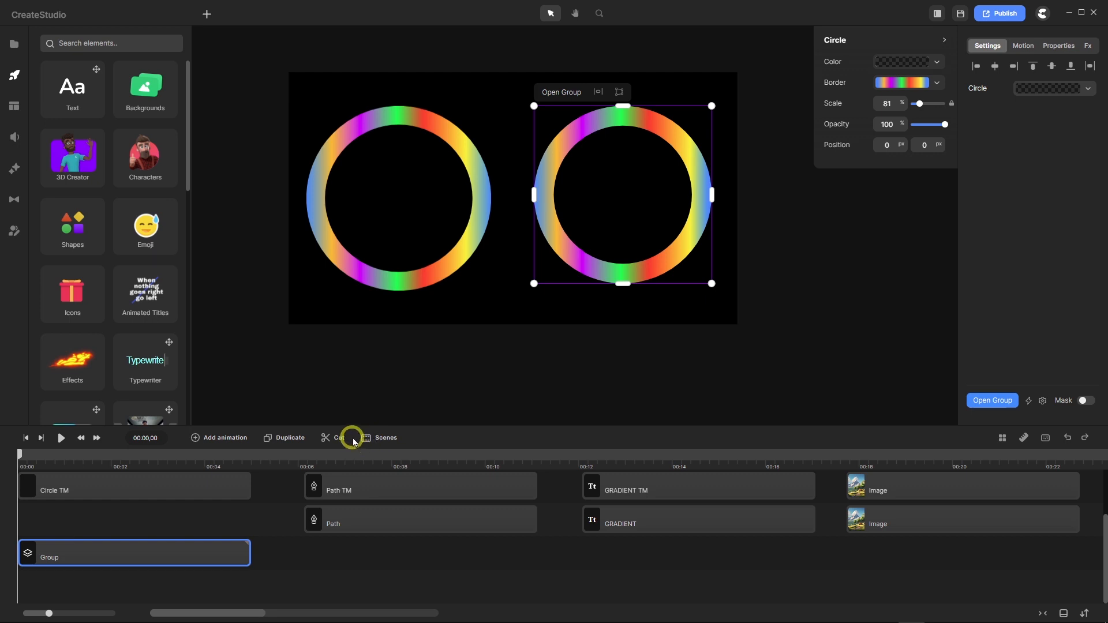
Change the fill of the track-matted Square layer from a linear to a radial gradient.
scroll(191, 513, "up", 1)
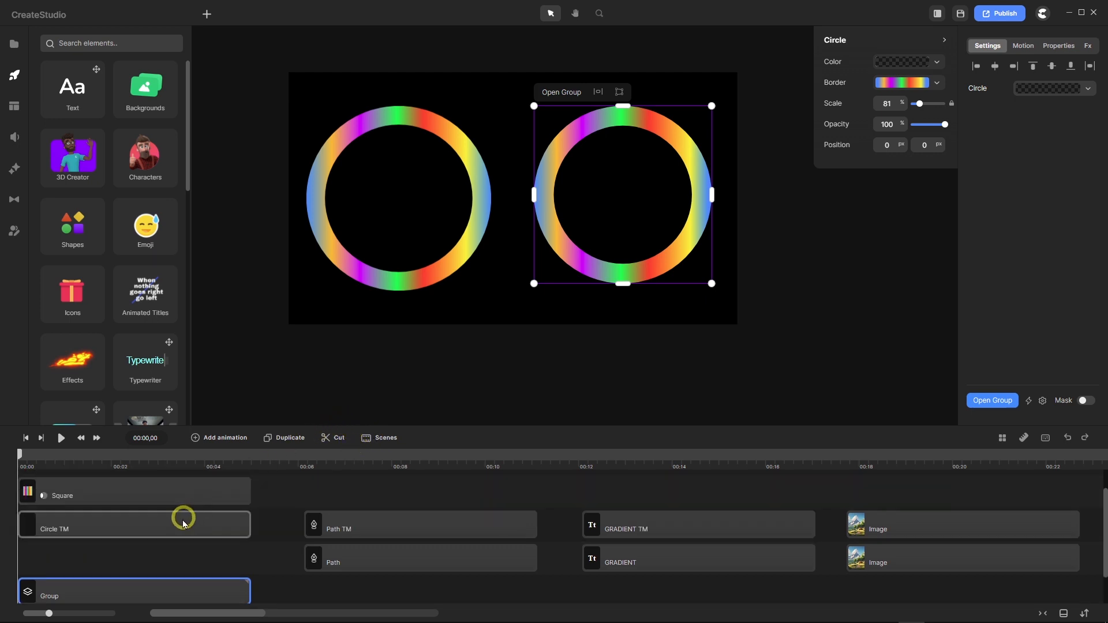
left_click(156, 498)
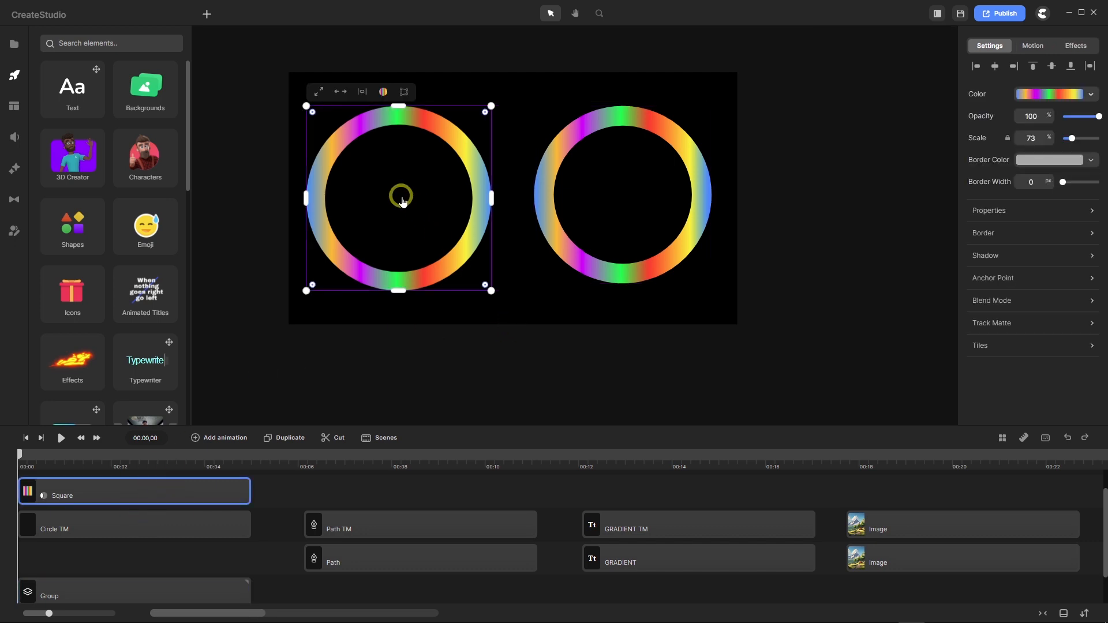
left_click(1049, 97)
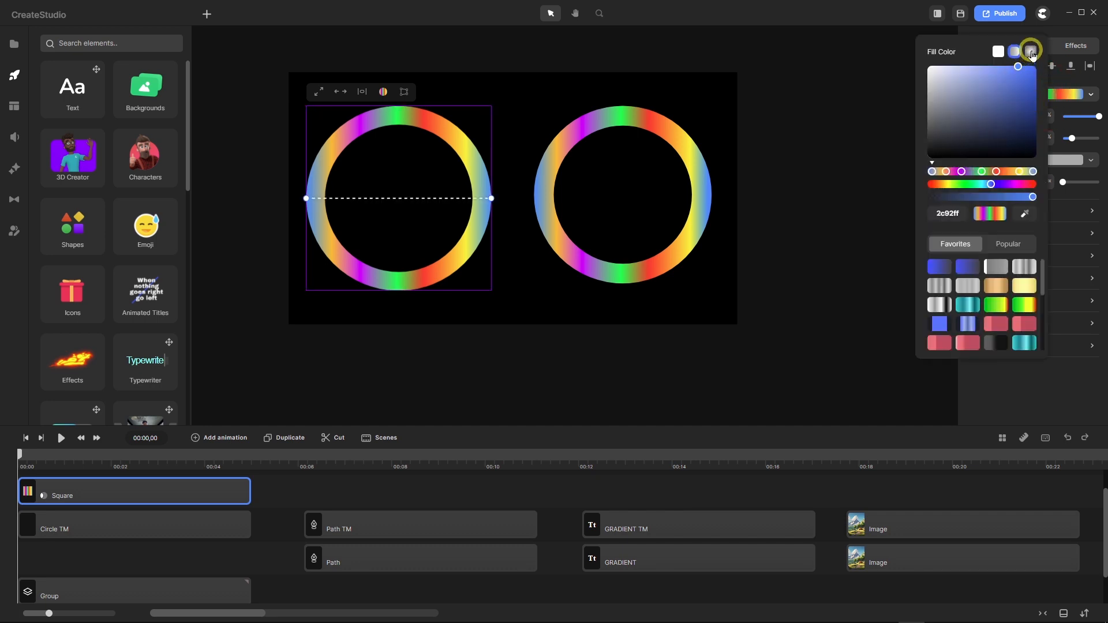
left_click(1030, 51)
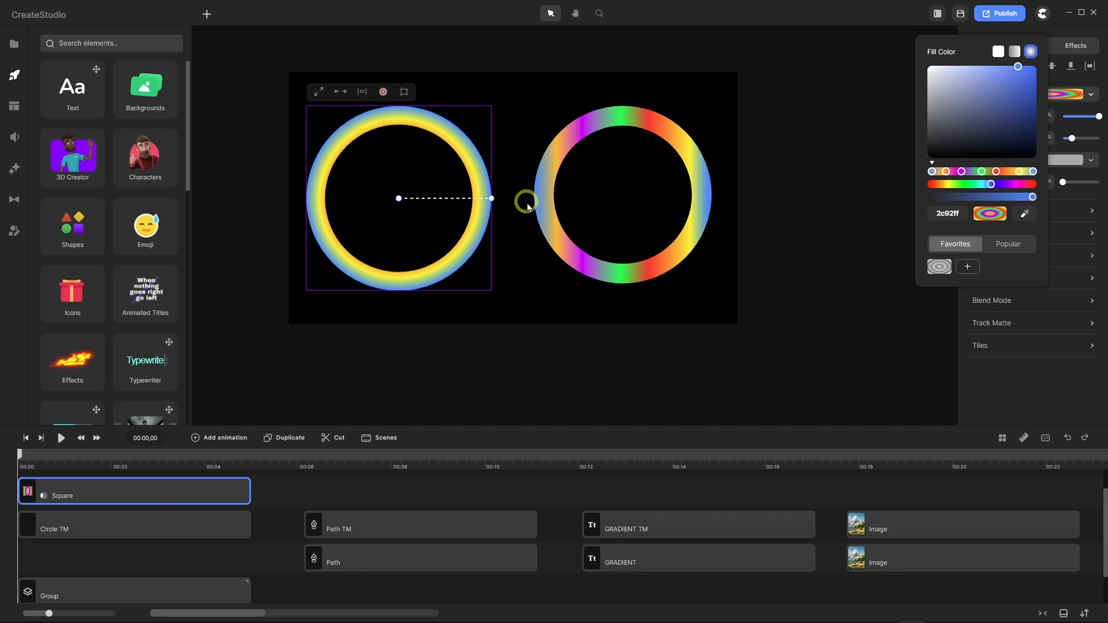
Move the yellow colour stop of the Square's radial gradient outward, close to the blue end stop.
scroll(449, 227, "up", 2)
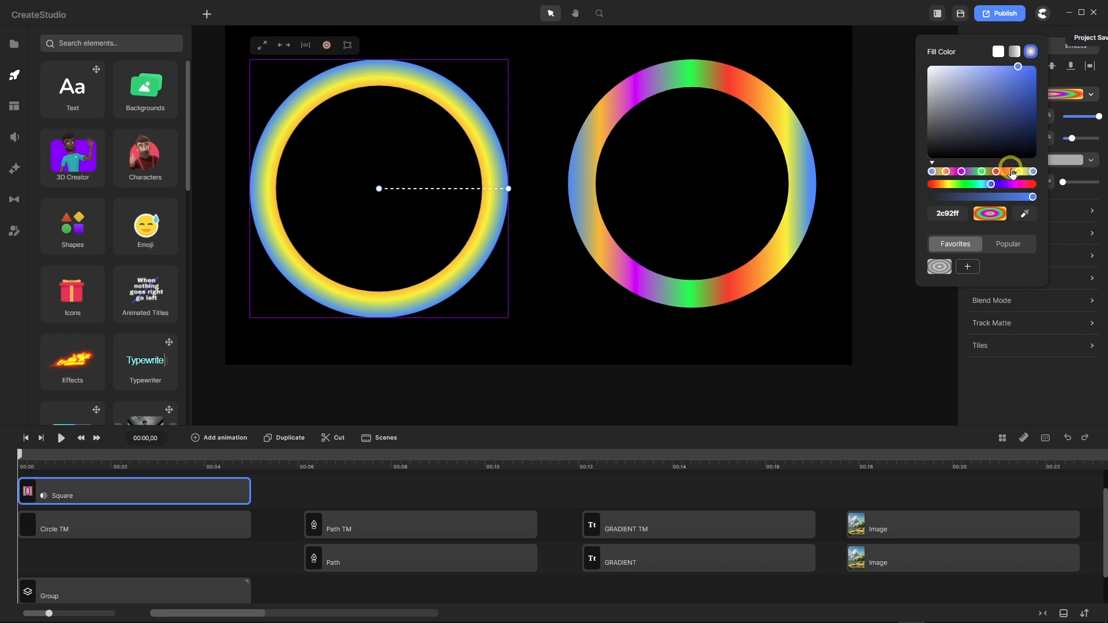
left_click_drag(1023, 177, 1029, 177)
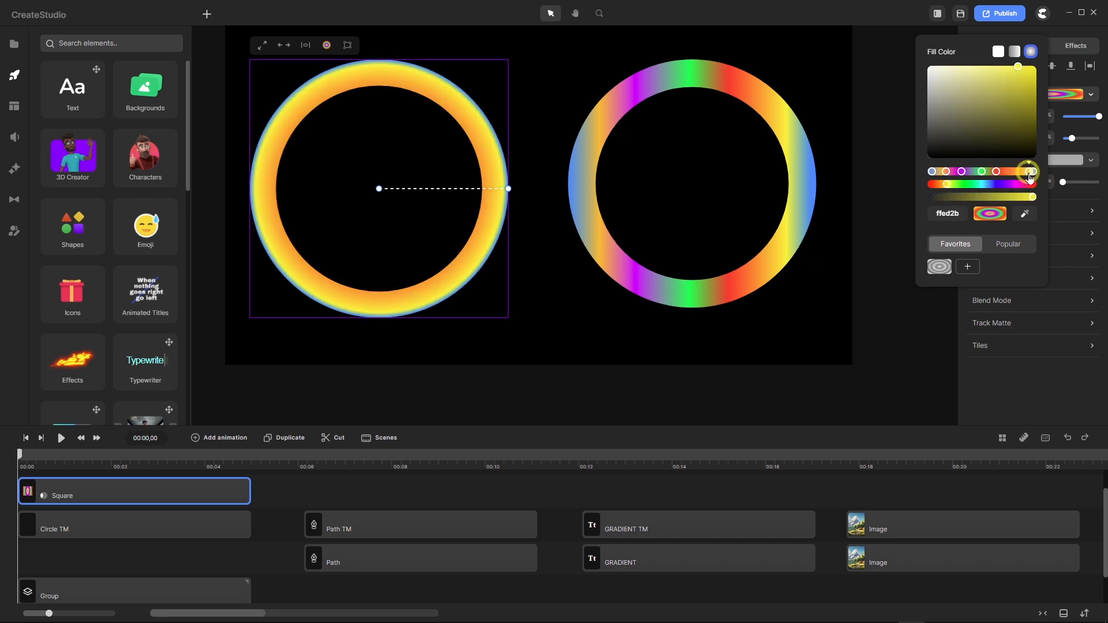
Move the red, green, magenta, orange and inner blue stops of the Square's radial gradient outward, packing the colours into the ring.
left_click_drag(997, 177, 1025, 177)
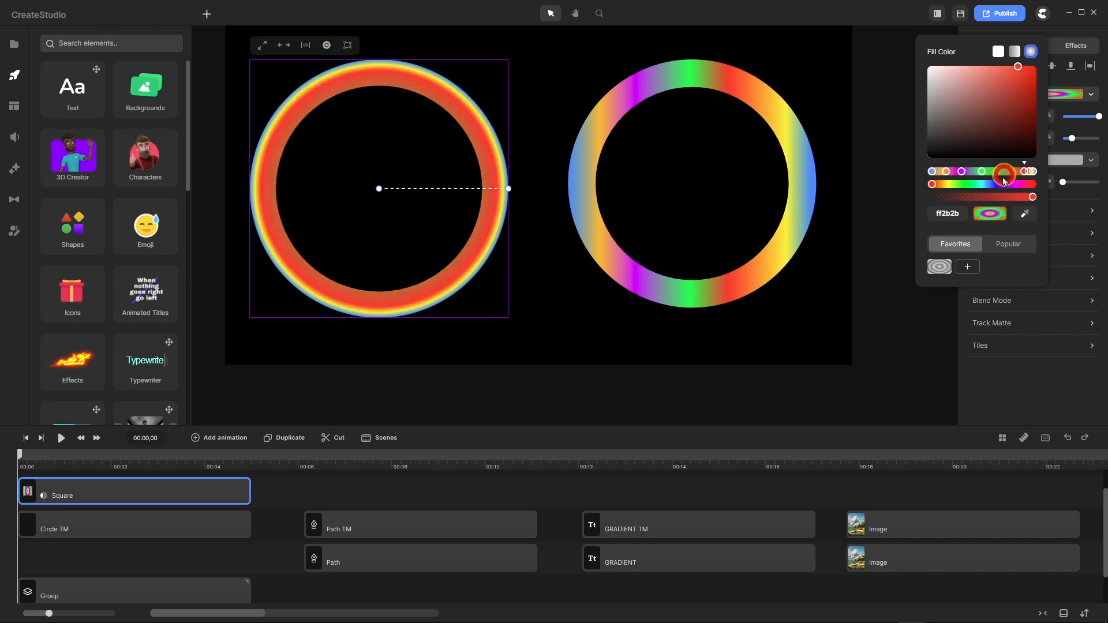
left_click_drag(985, 176, 1020, 180)
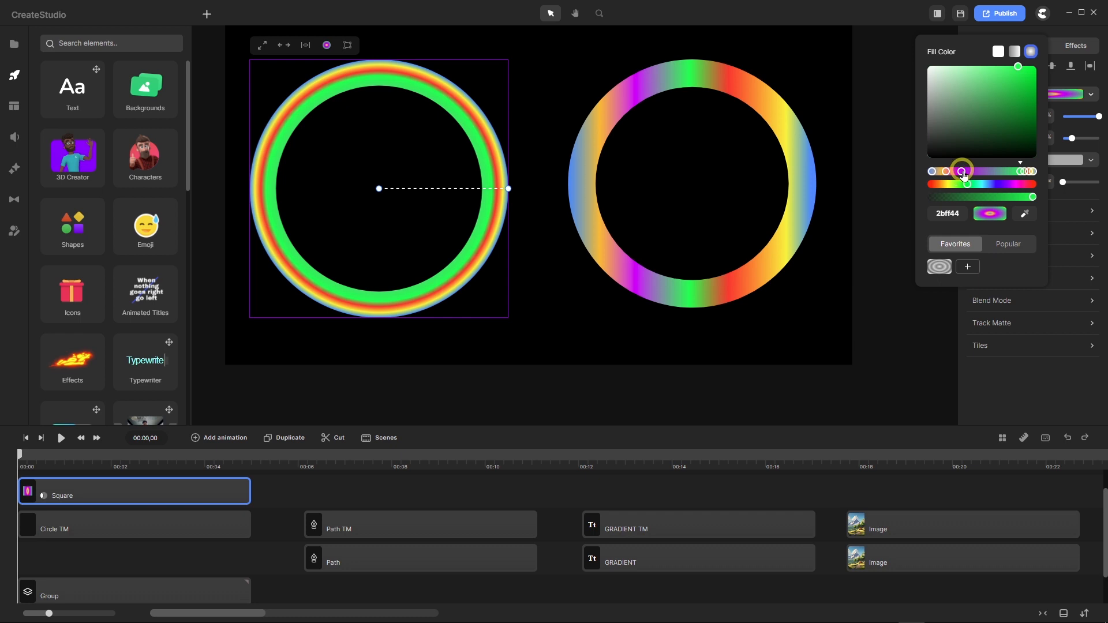
left_click_drag(961, 171, 1018, 176)
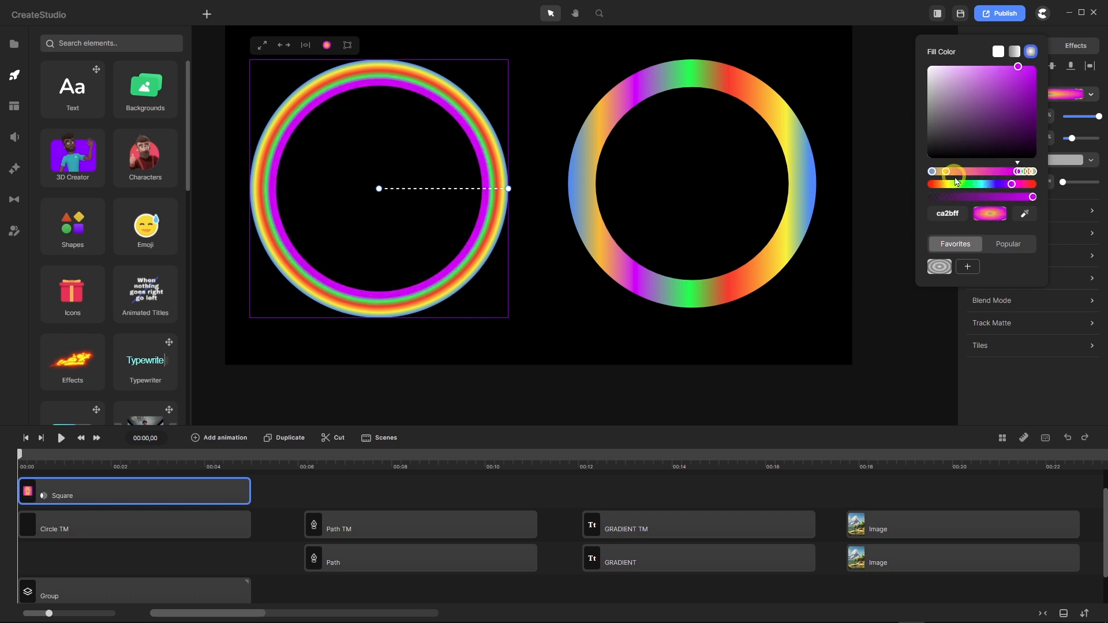
left_click_drag(944, 172, 1015, 177)
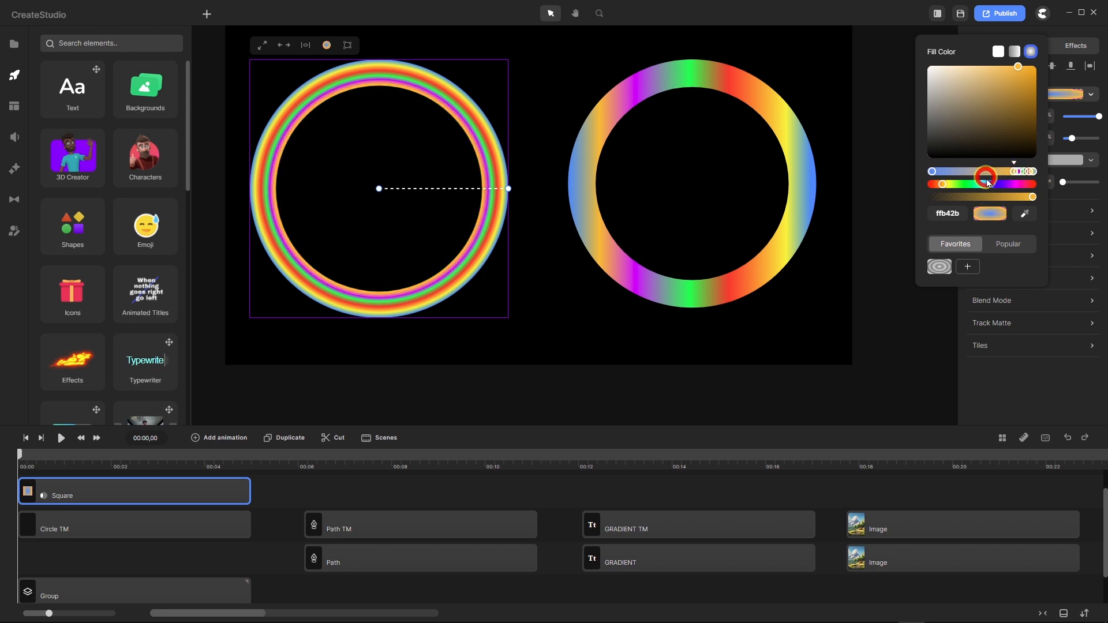
left_click_drag(932, 171, 999, 177)
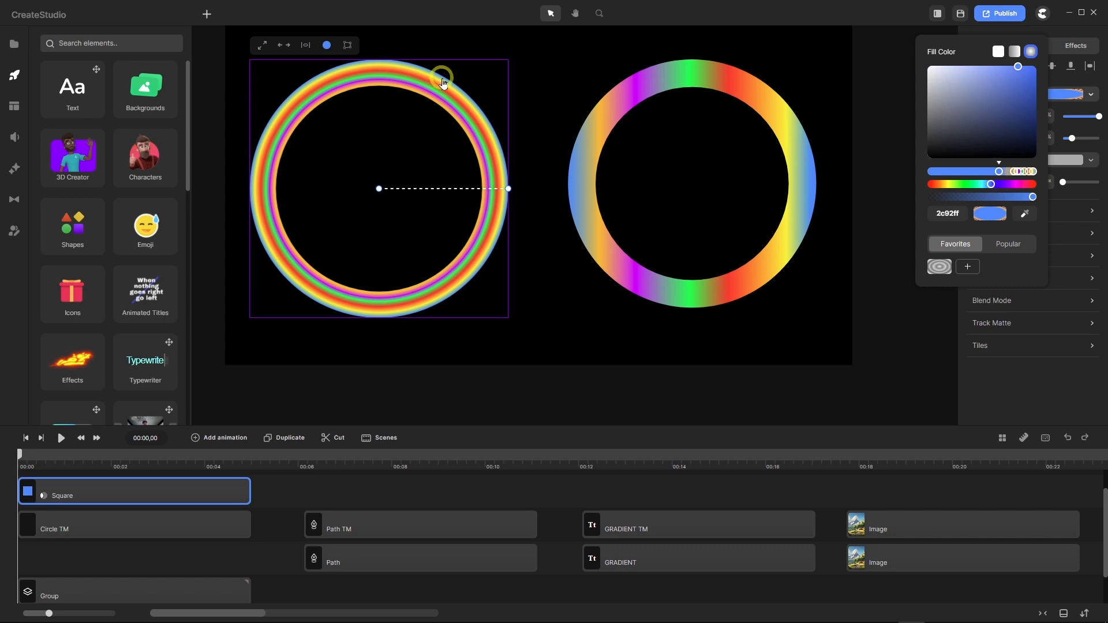
scroll(449, 92, "up", 5)
scroll(506, 133, "down", 5)
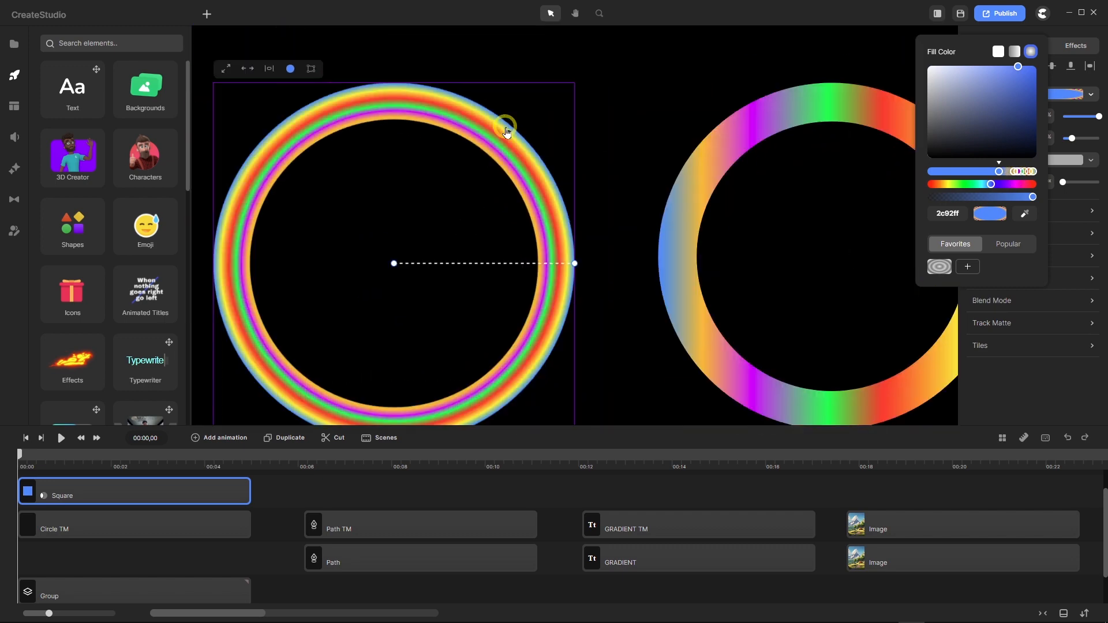
Change the border of the circle in the Group from a linear to a radial gradient.
left_click(197, 594)
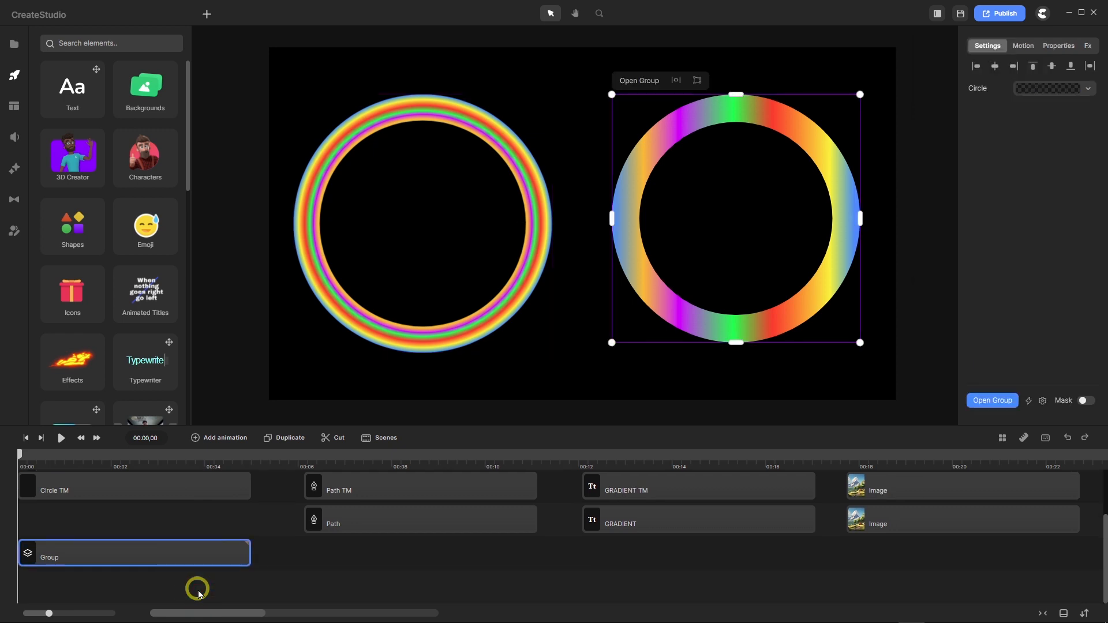
left_click(991, 95)
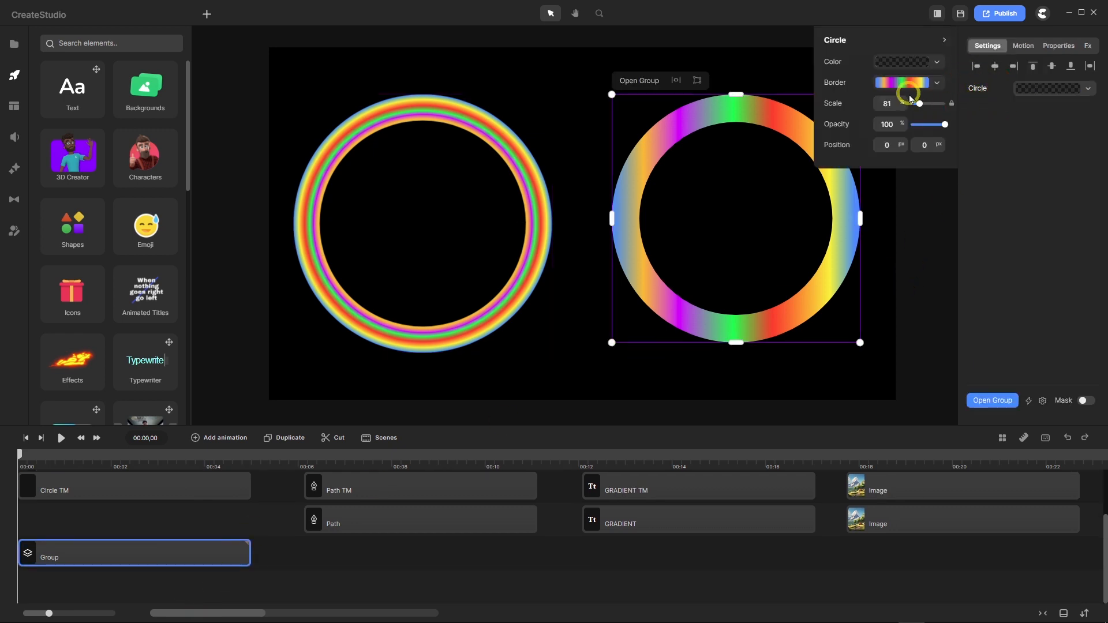
left_click(905, 83)
left_click(886, 45)
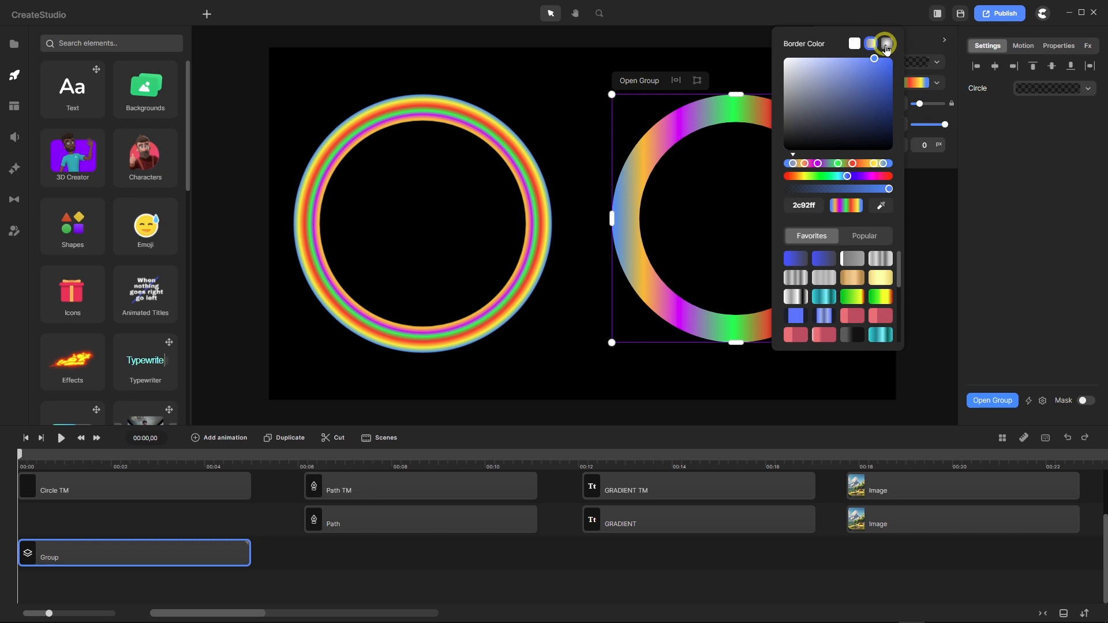
left_click(887, 44)
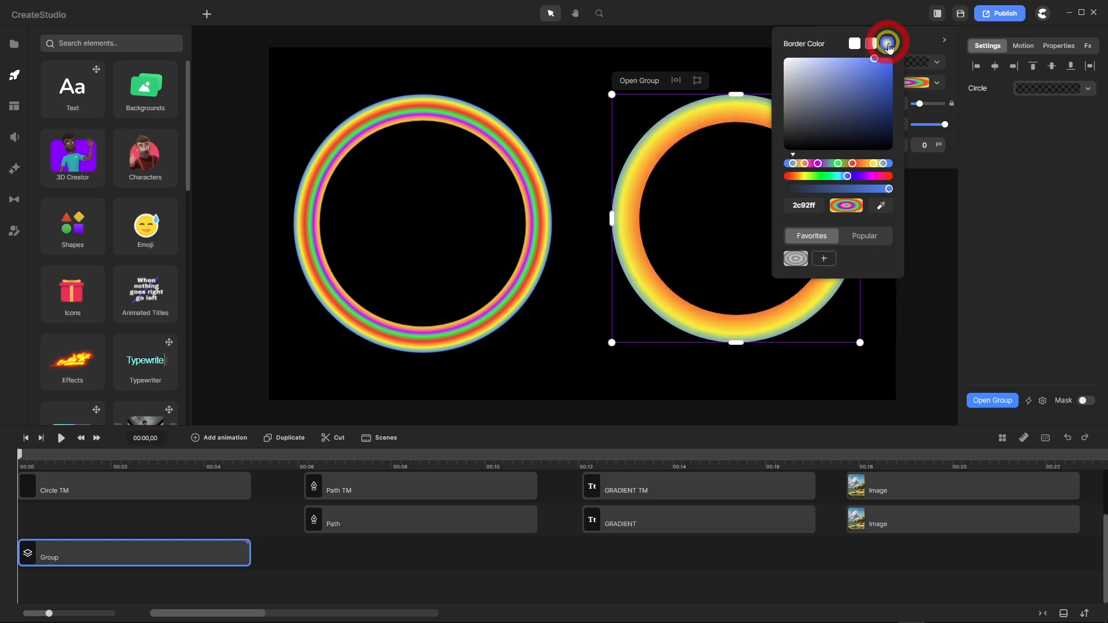
Move the colour stops of the grouped circle's radial border gradient outward so the full colour sequence fits within the ring.
left_click(875, 165)
mouse_move(877, 168)
left_mouse_down()
mouse_move(833, 167)
mouse_move(864, 172)
left_mouse_up()
left_click(808, 167)
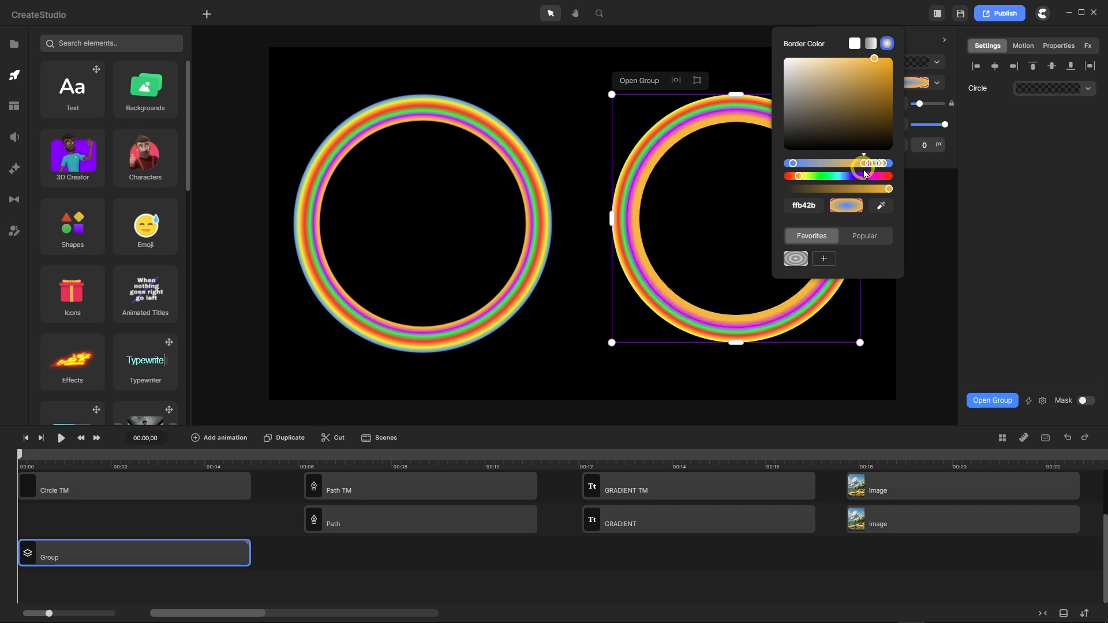
left_click_drag(793, 164, 862, 171)
left_click(1033, 231)
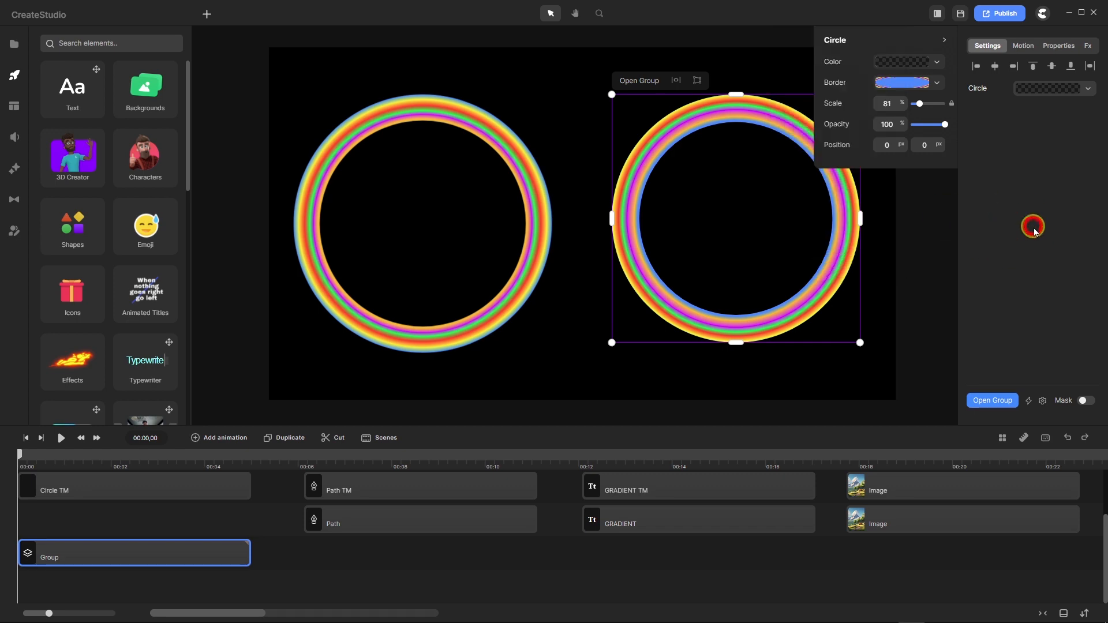
Move the Group layer up to the track directly below Circle TM.
scroll(755, 120, "up", 5)
scroll(590, 143, "down", 4)
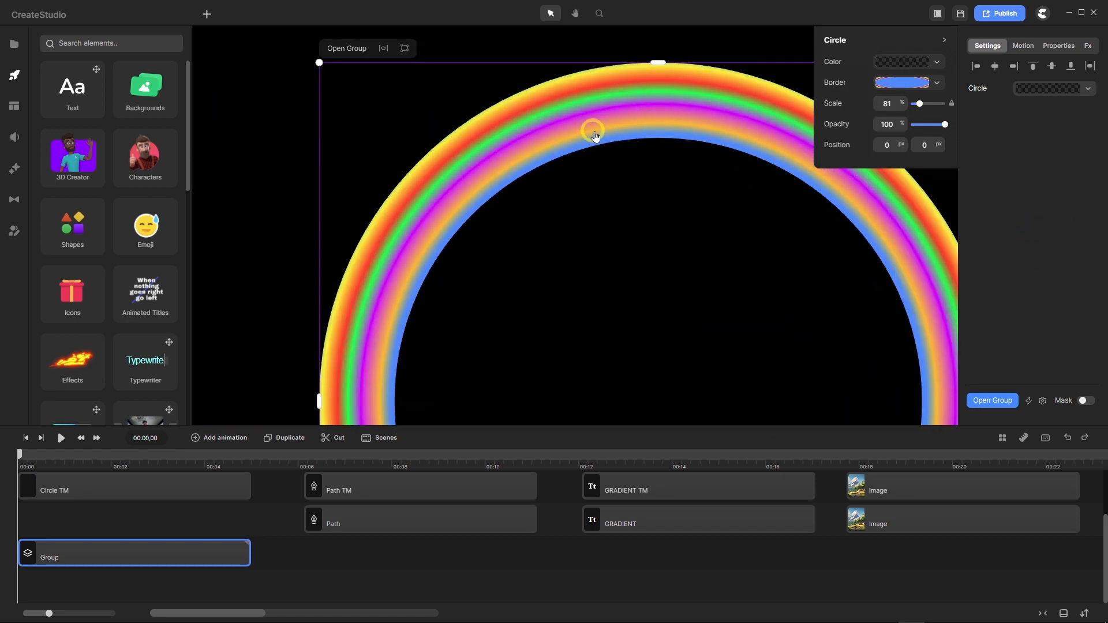
scroll(709, 136, "down", 2)
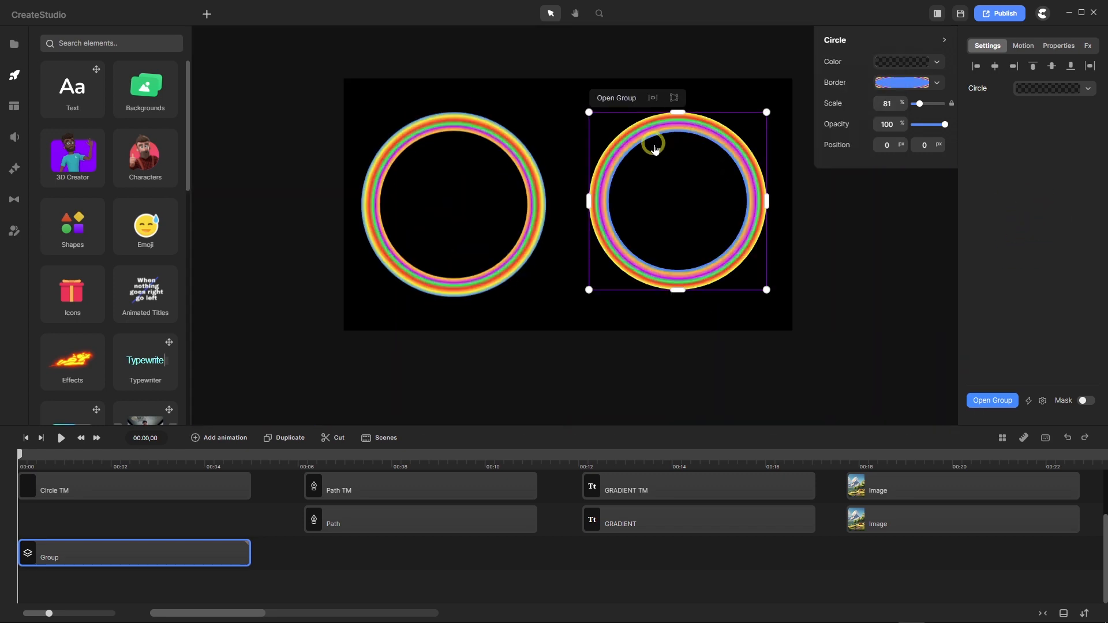
scroll(650, 154, "up", 2)
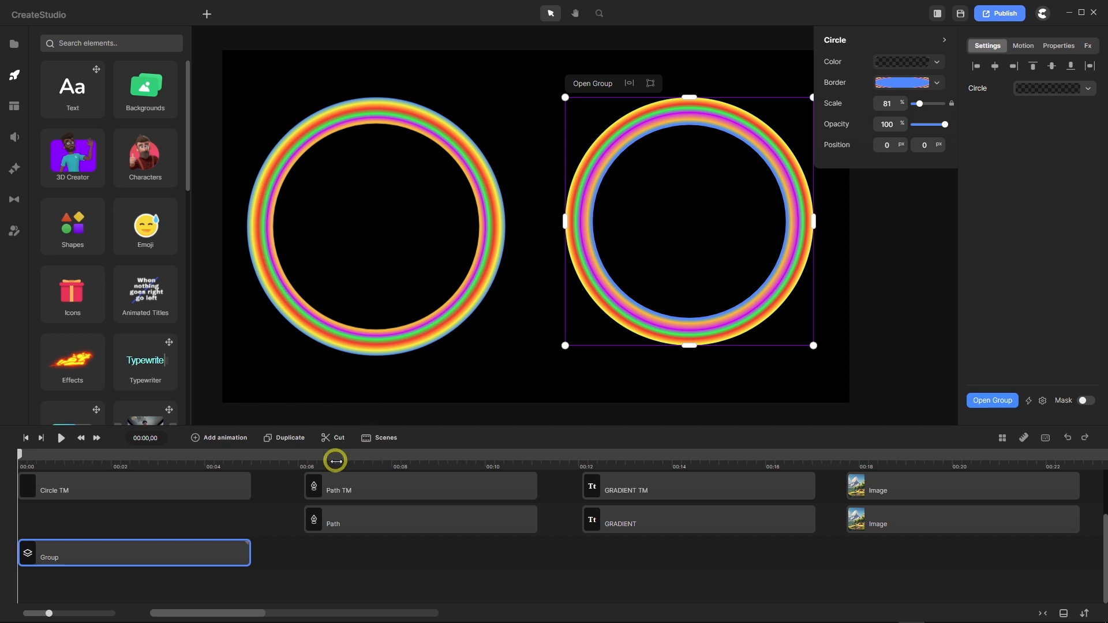
left_click_drag(184, 551, 184, 519)
scroll(275, 543, "up", 1)
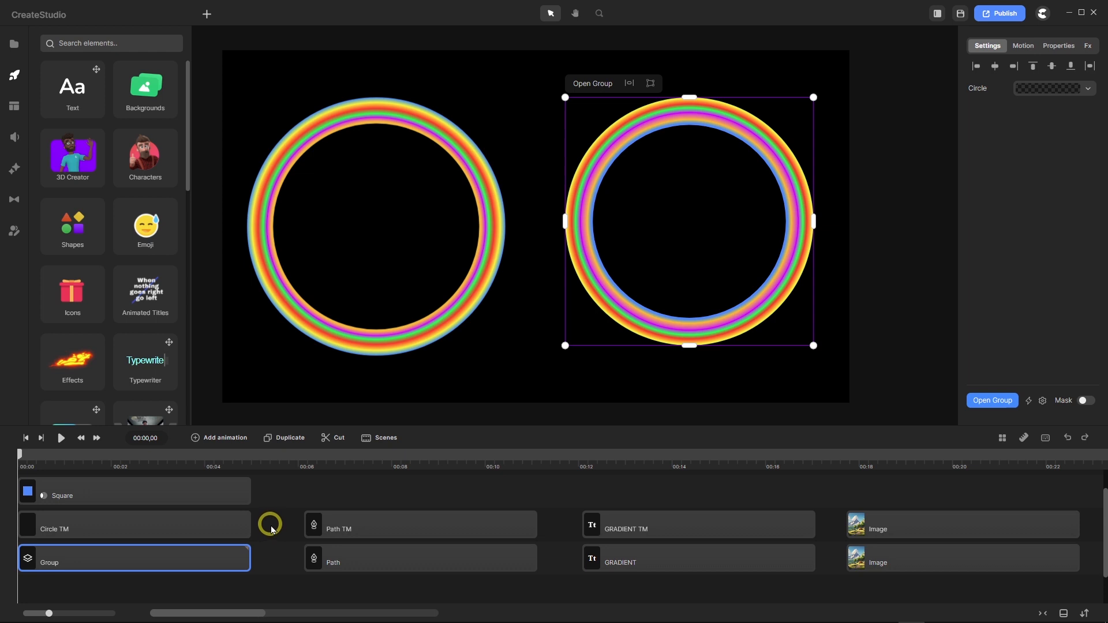
Move the playhead to 00:07,29 and select the upper wavy path's layer, Path TM.
left_click_drag(20, 458, 388, 456)
scroll(500, 231, "down", 3)
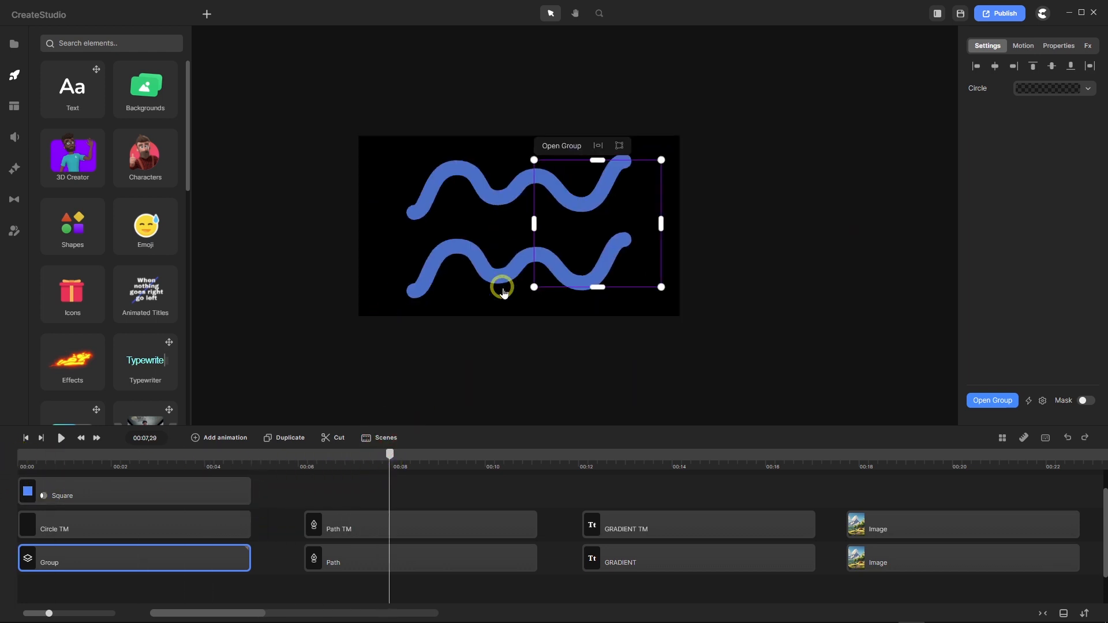
scroll(502, 284, "up", 3)
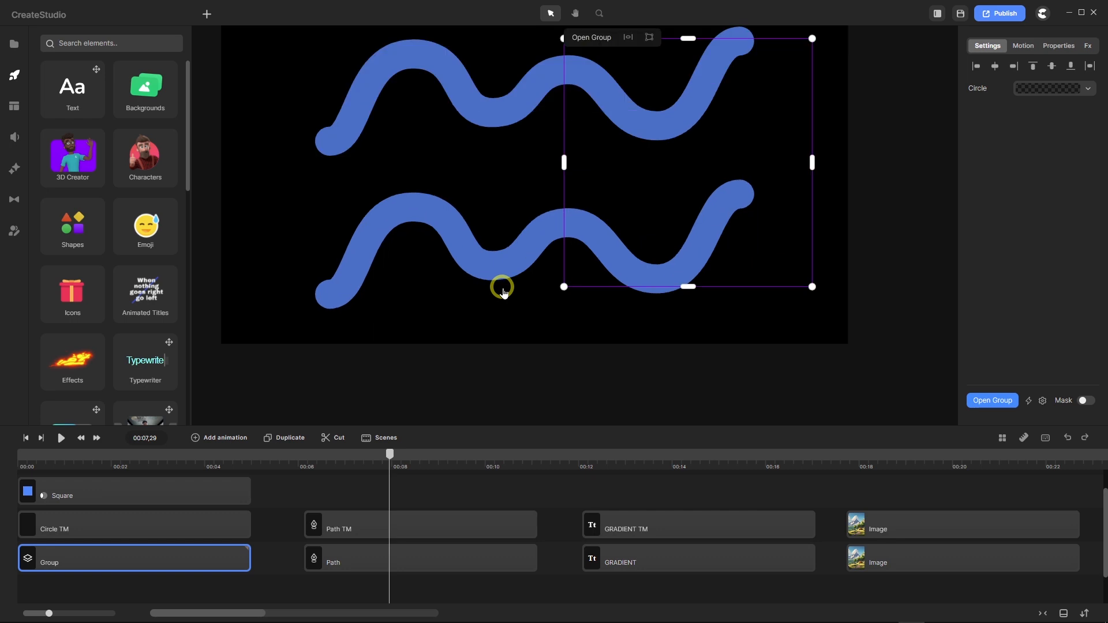
left_click(406, 527)
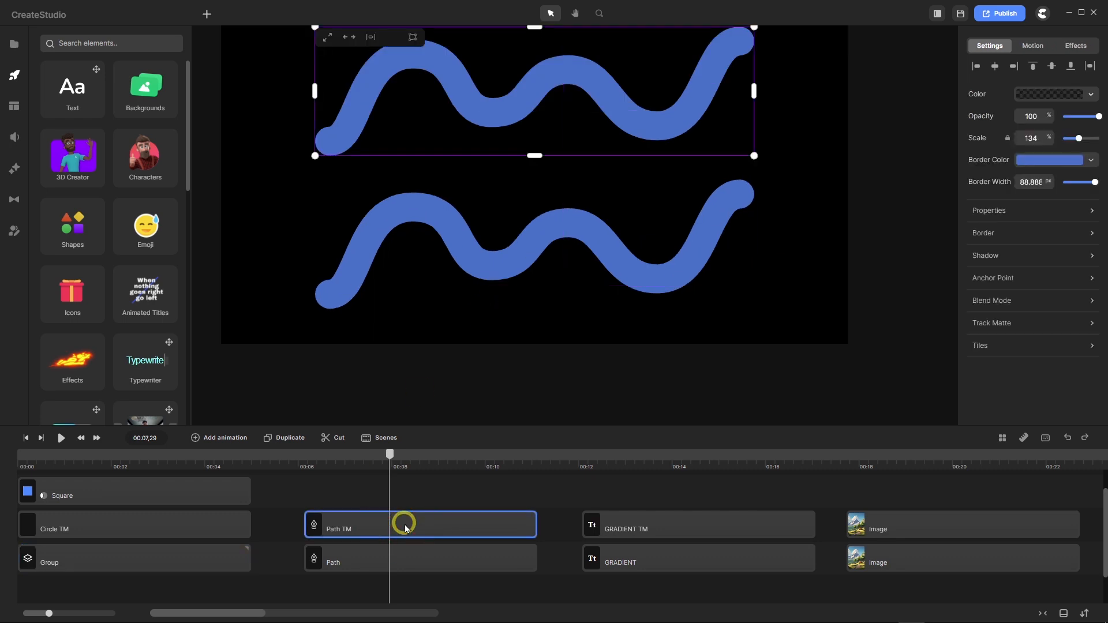
left_click(403, 558)
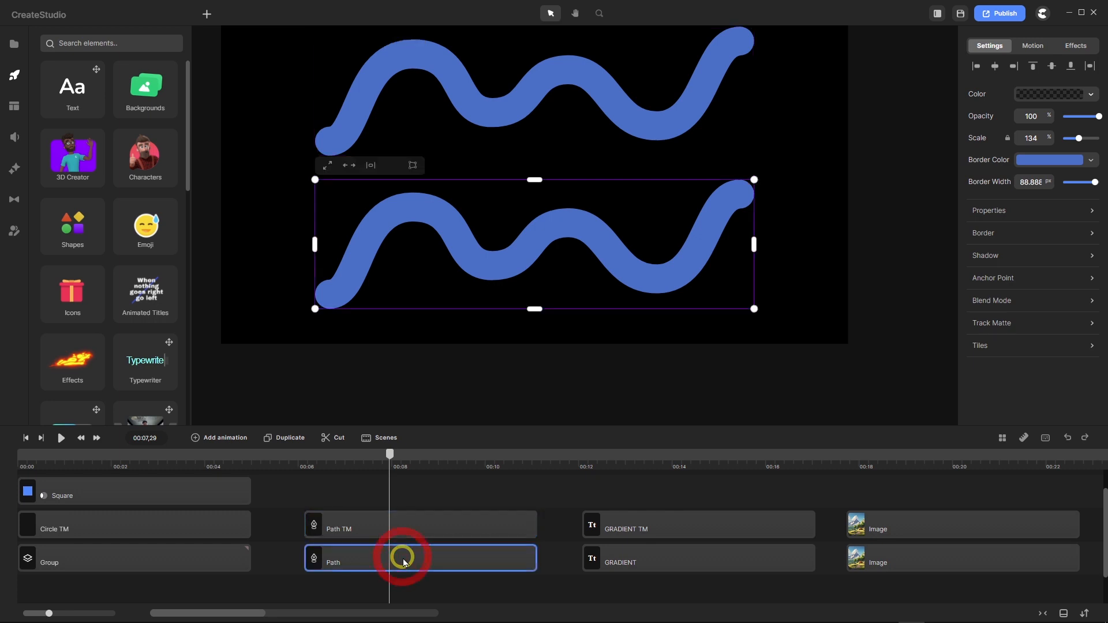
left_click(414, 526)
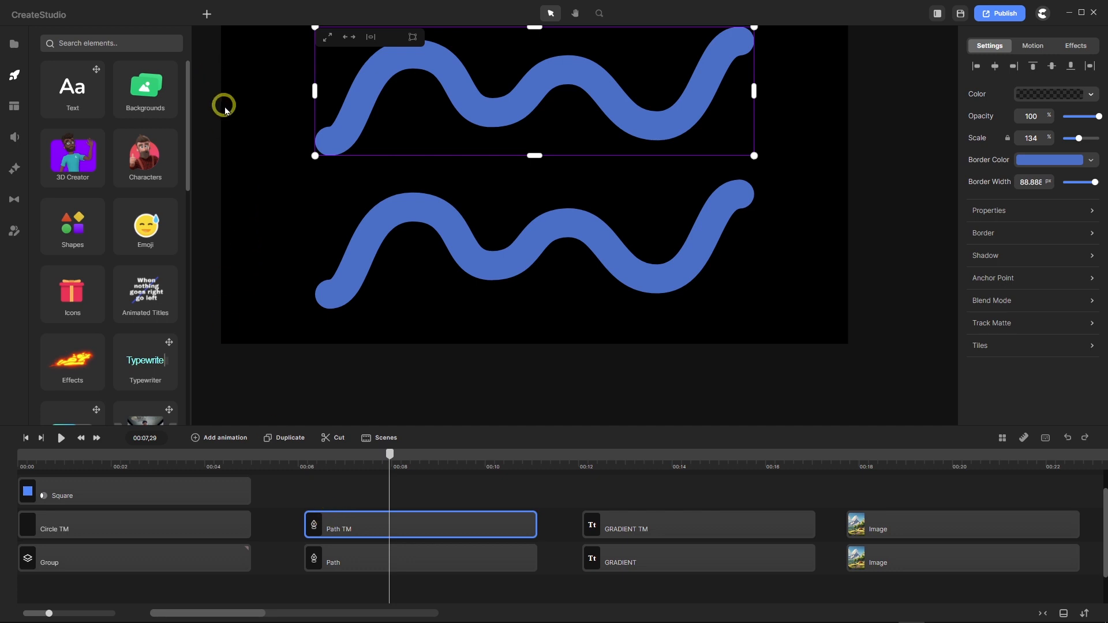
scroll(371, 265, "down", 3)
scroll(348, 154, "up", 2)
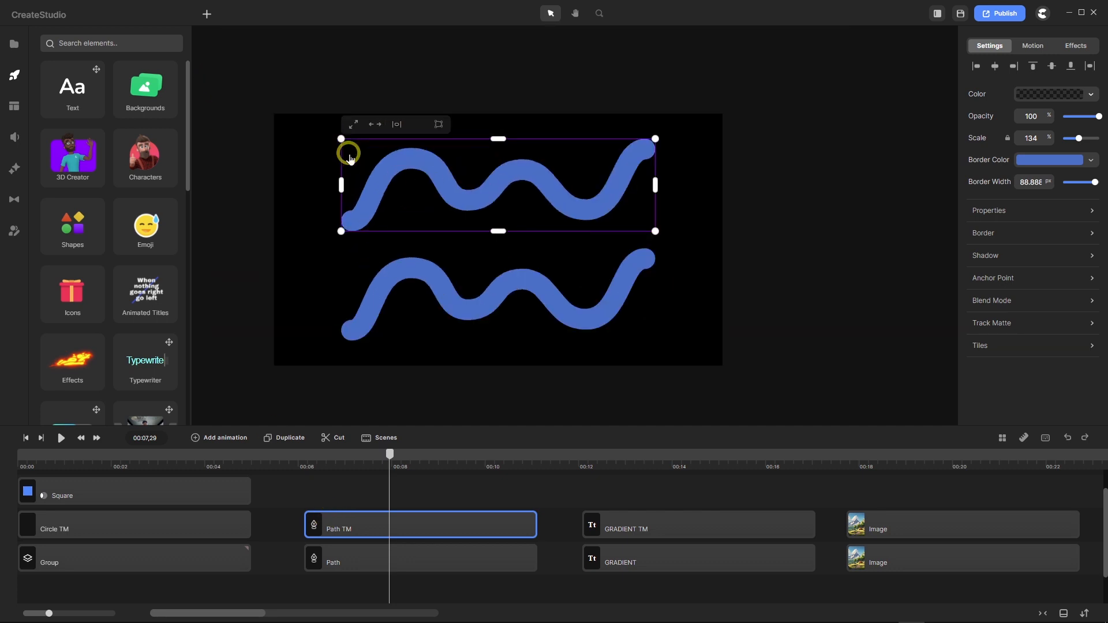
Add a rectangle, then move and resize it to exactly cover the upper wavy path.
left_click(207, 16)
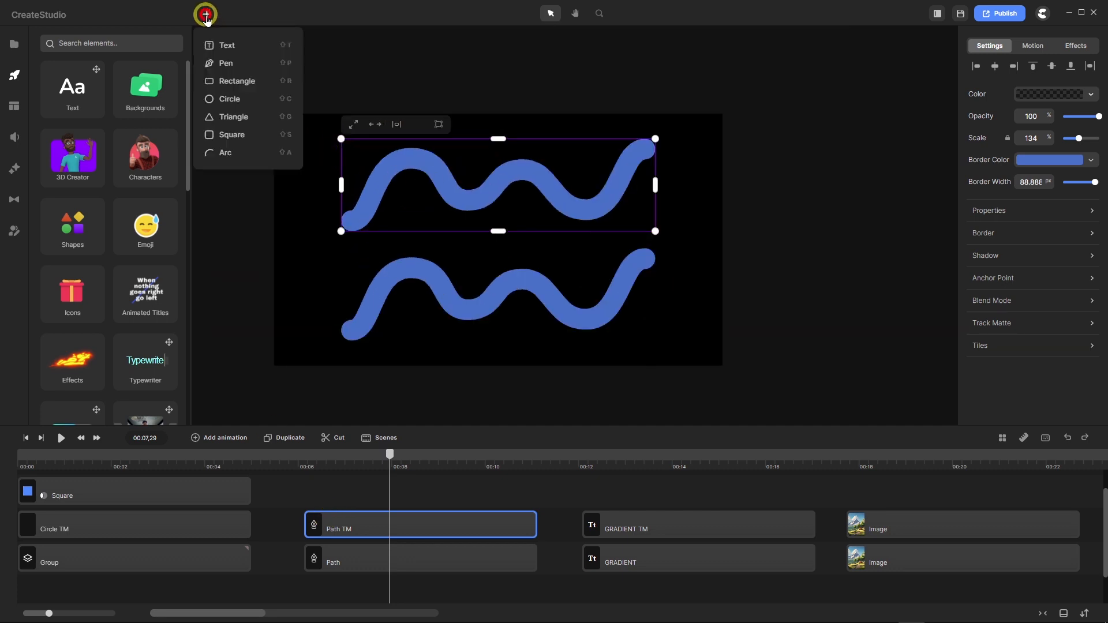
left_click(240, 82)
left_click_drag(485, 225, 453, 194)
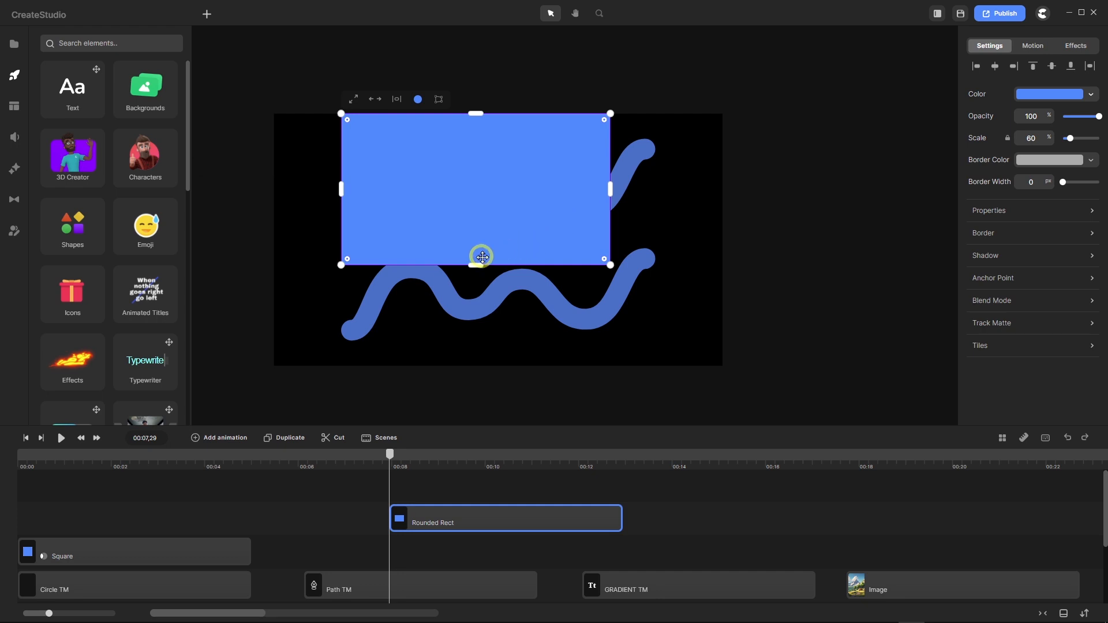
left_click_drag(477, 263, 476, 231)
left_click_drag(610, 172, 655, 176)
left_click_drag(498, 114, 492, 139)
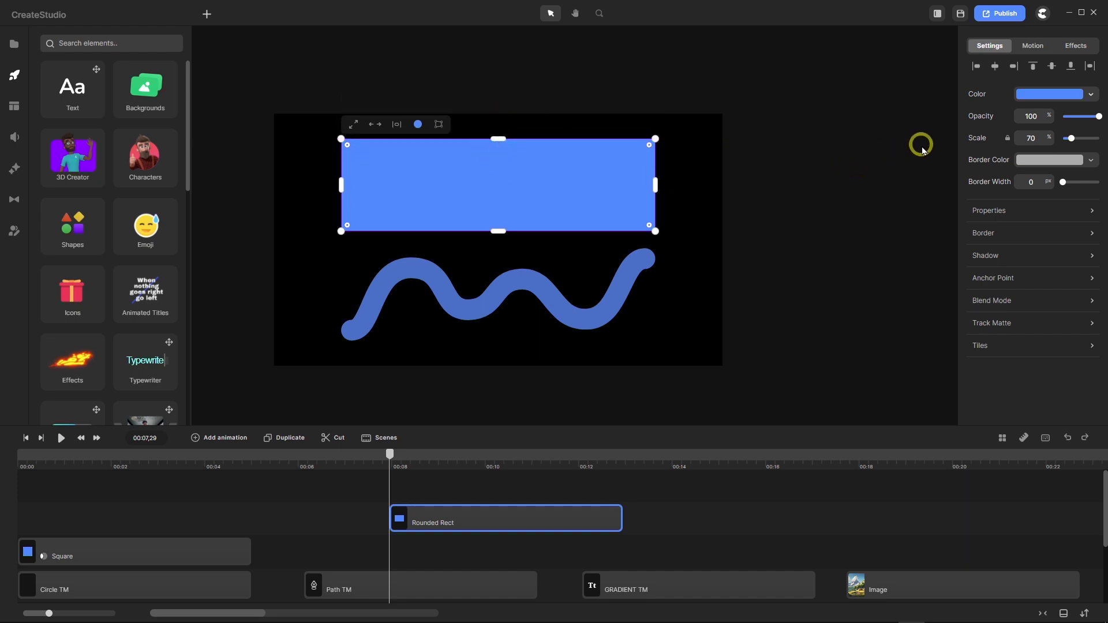
Fill the rectangle with the favourite multicolour linear gradient running from yellow through green, blue and magenta to orange.
left_click(1042, 94)
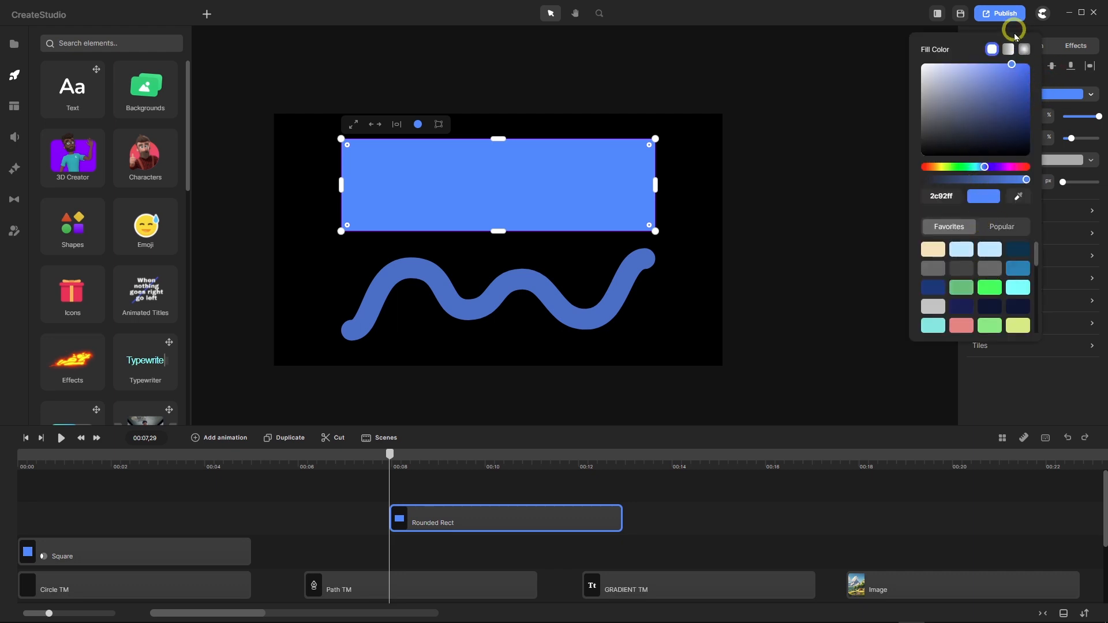
left_click(1008, 49)
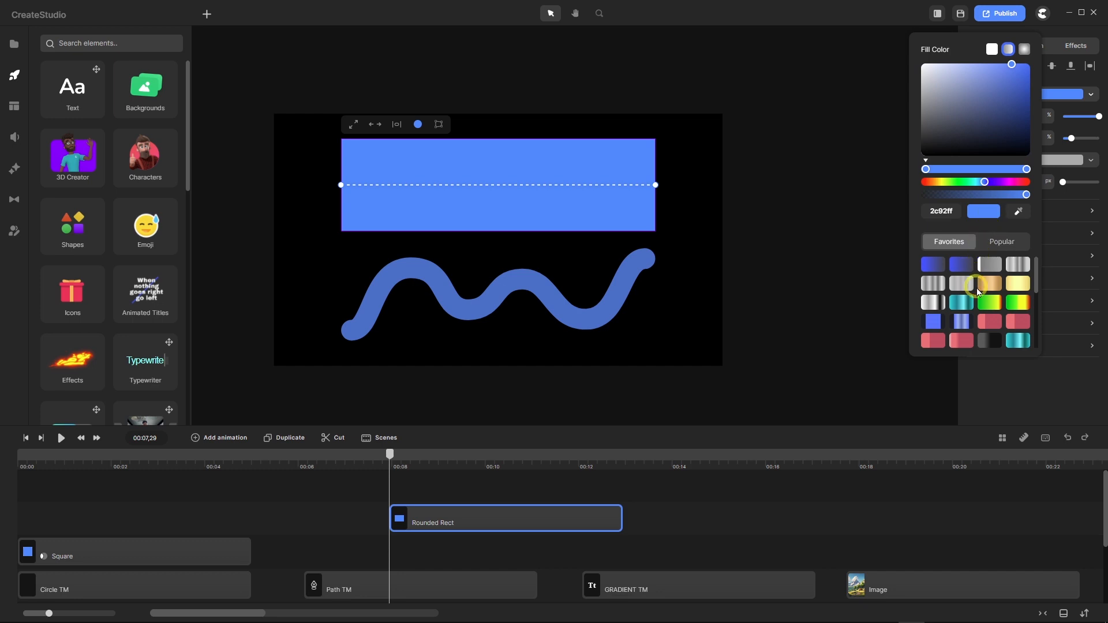
scroll(974, 281, "down", 3)
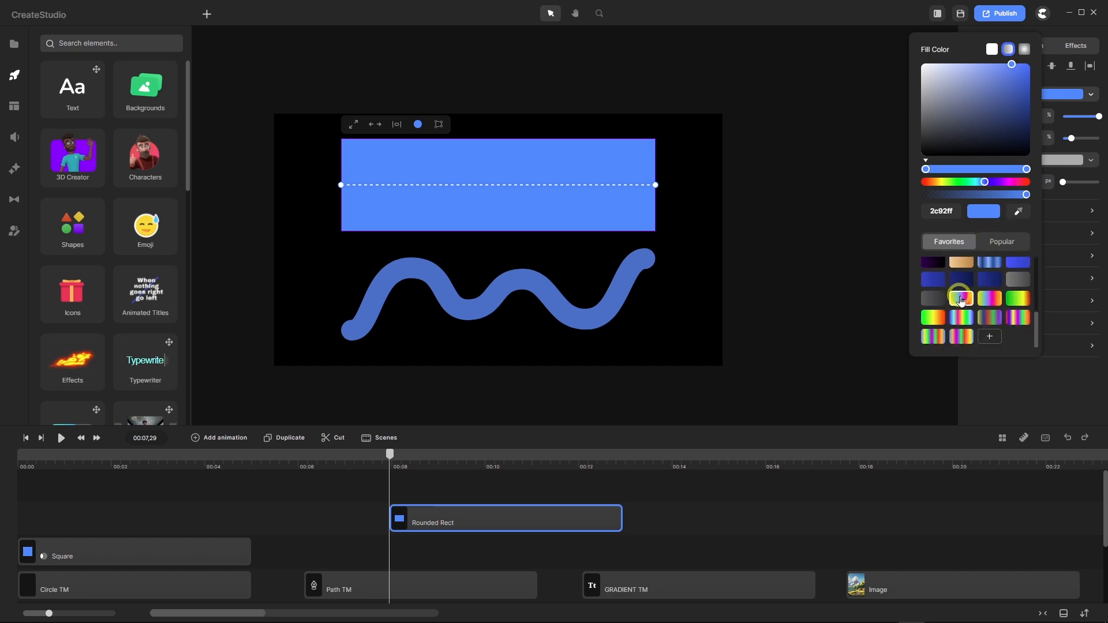
left_click(960, 299)
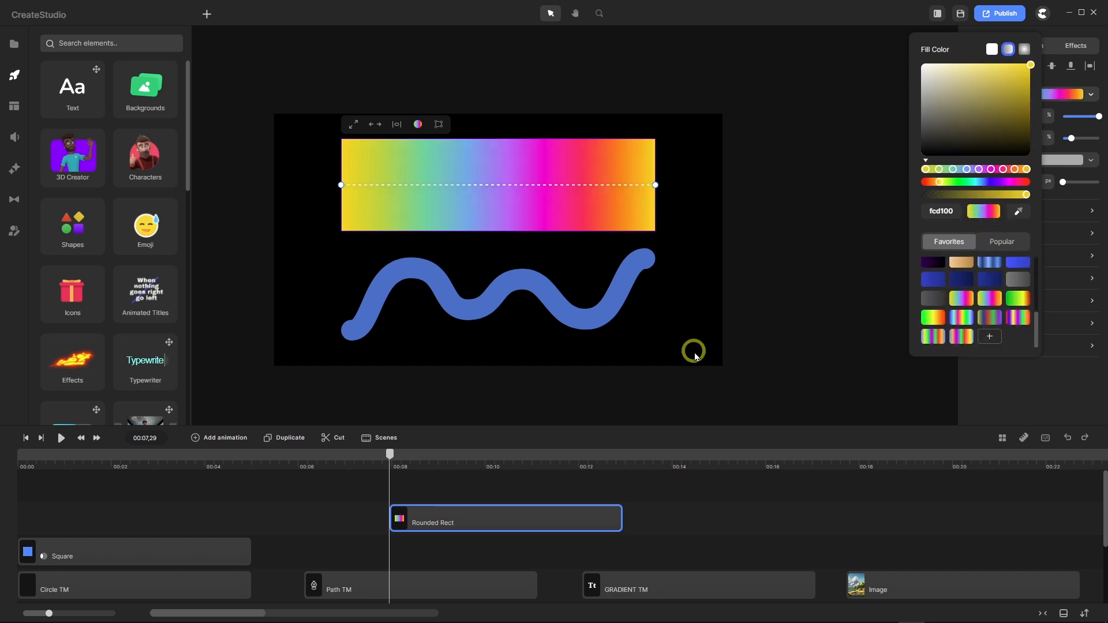
Align the Rounded Rect layer directly above Path TM and set its track matte mask to Path TM with type Alpha.
left_click_drag(483, 501, 415, 556)
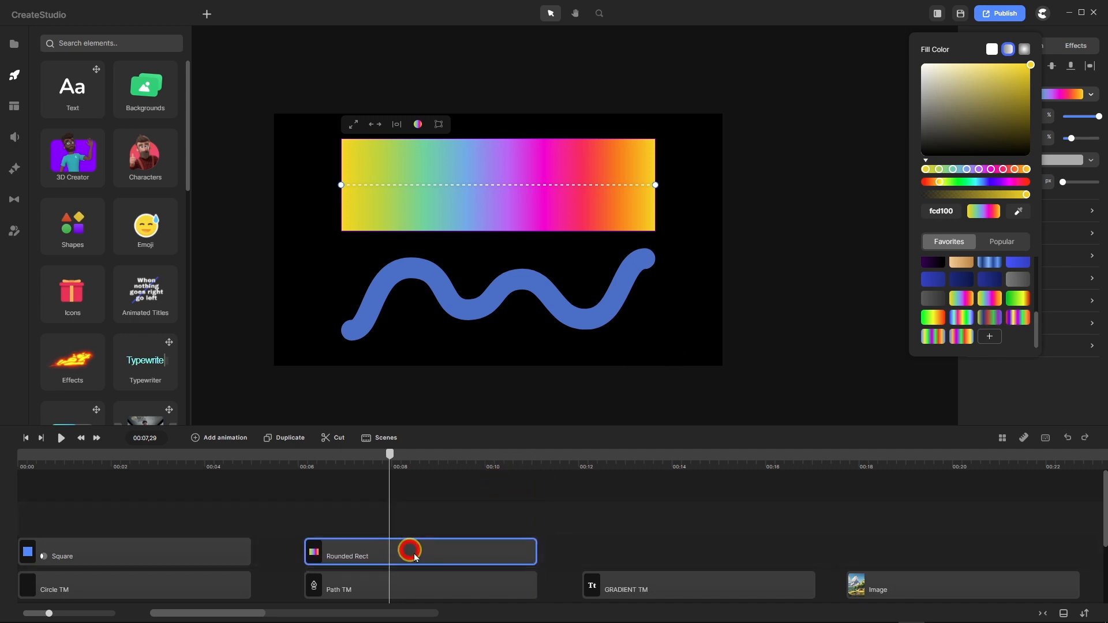
left_click(1092, 324)
left_click(1092, 323)
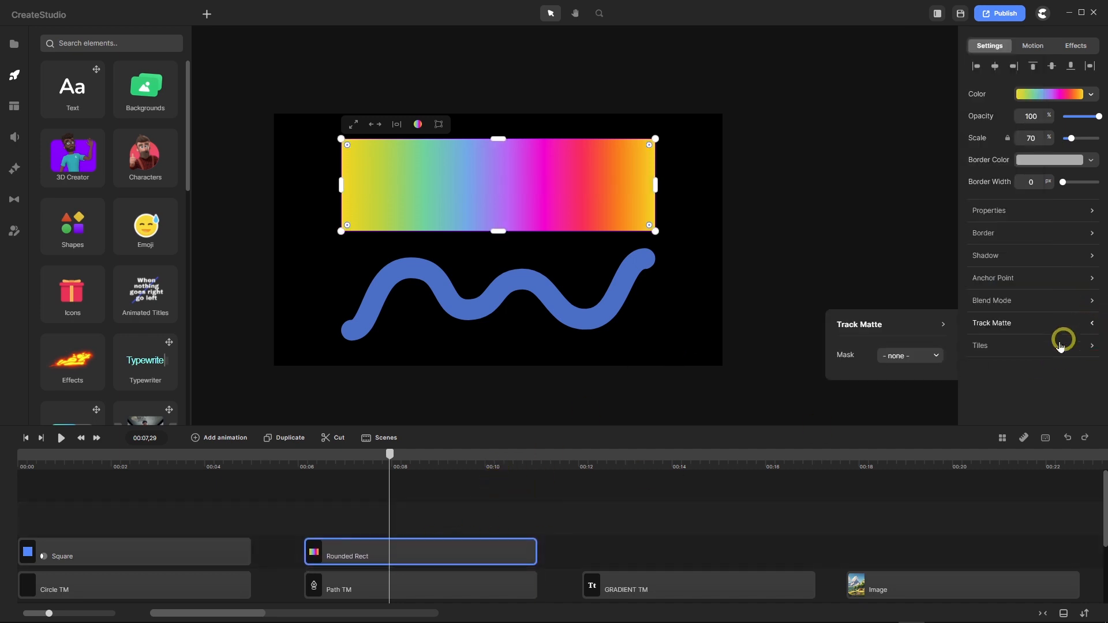
left_click(935, 356)
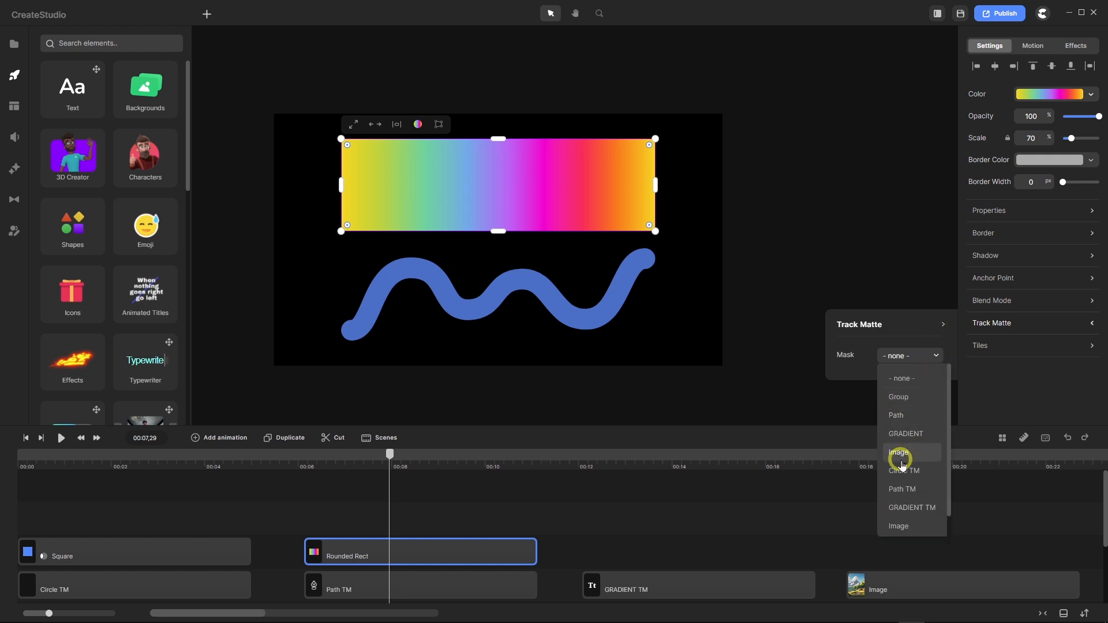
left_click(908, 491)
left_click(929, 380)
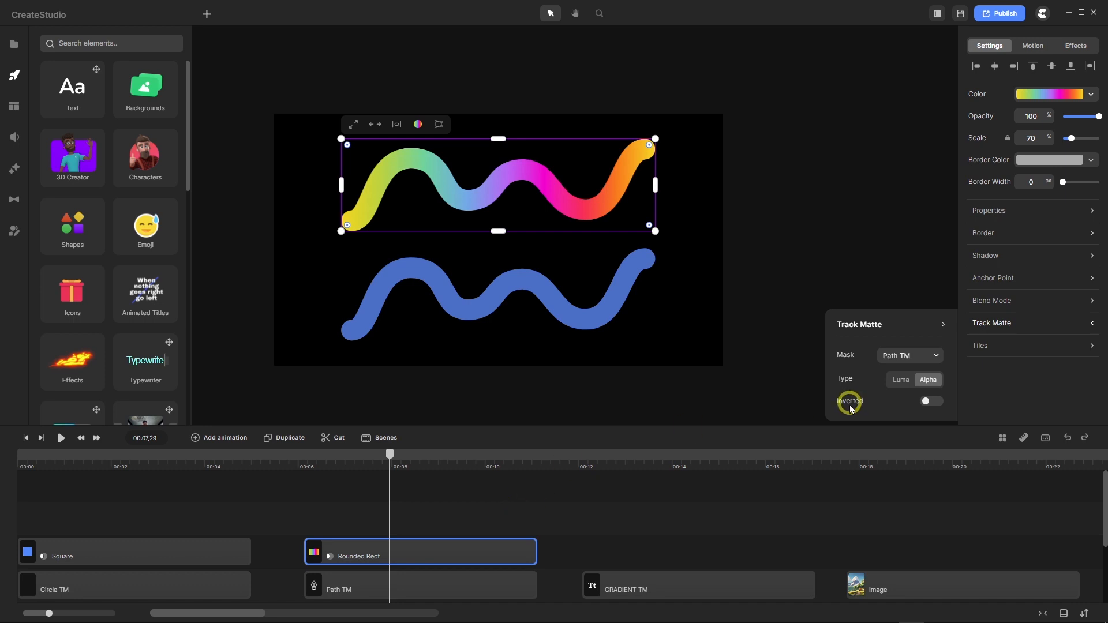
Move the start handle of the Rounded Rect's linear gradient from its left edge to near the middle of its top edge.
left_click(1051, 95)
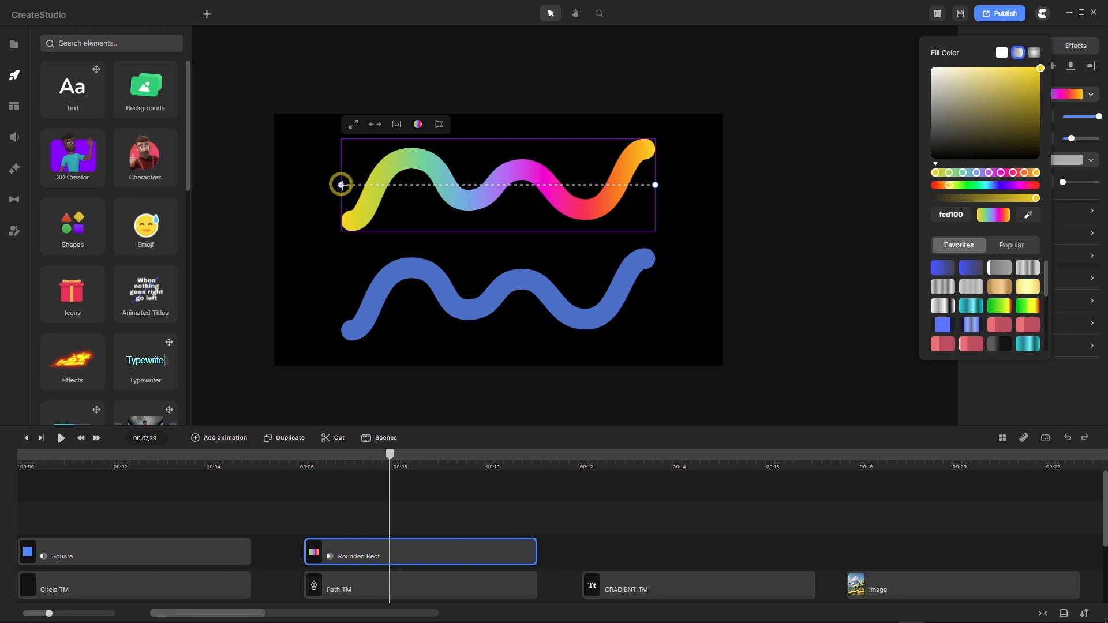
left_click_drag(341, 184, 482, 138)
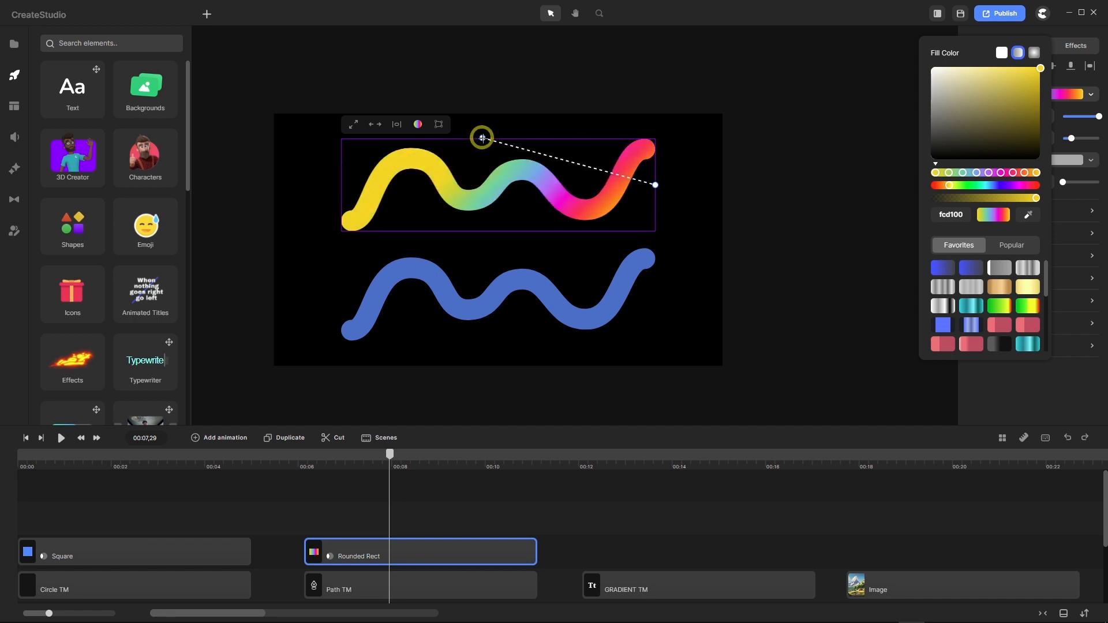
Move the end handle of the Rounded Rect's linear gradient to near the middle of its bottom edge so the colours run vertically.
mouse_move(654, 184)
left_mouse_down()
mouse_move(485, 230)
mouse_move(485, 210)
mouse_move(484, 230)
left_mouse_up()
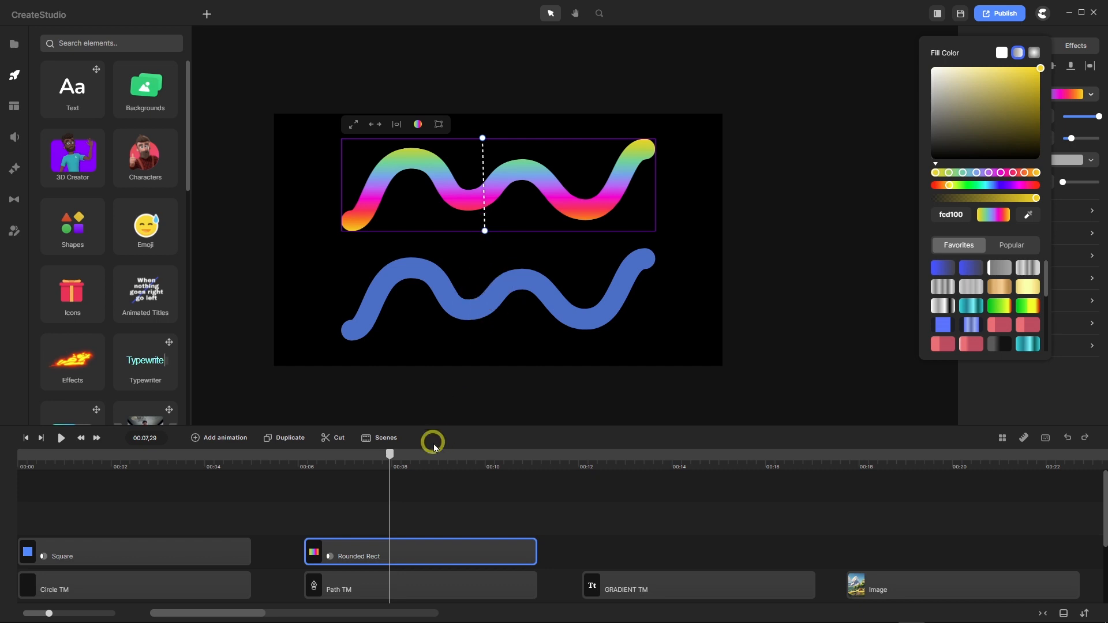
Group the lower wavy Path layer on its own.
scroll(444, 514, "down", 1)
scroll(431, 568, "down", 2)
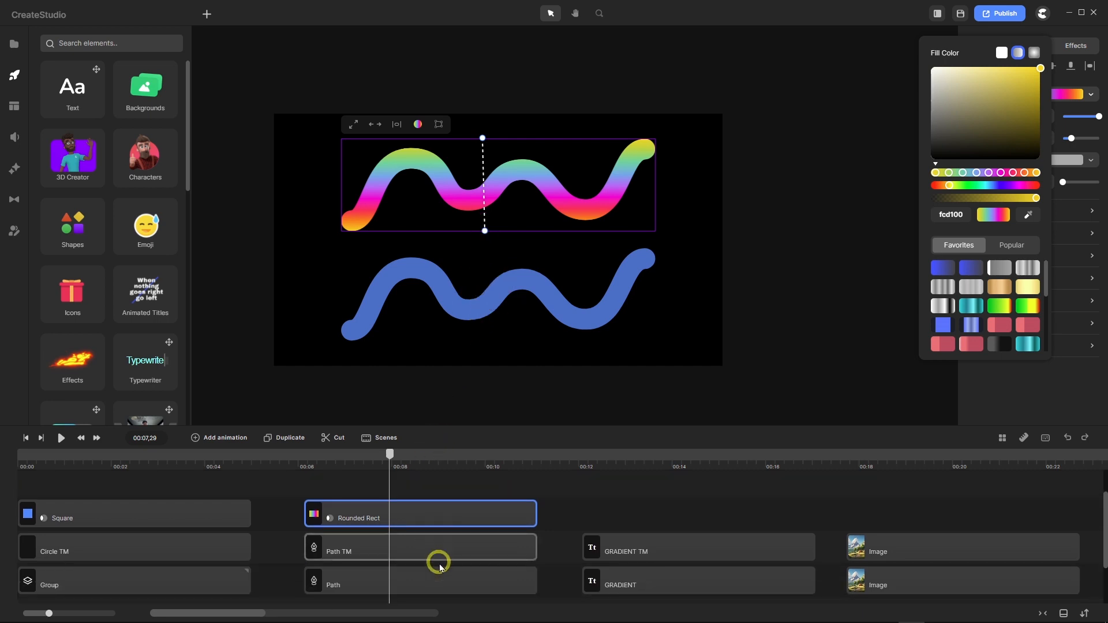
left_click(424, 566)
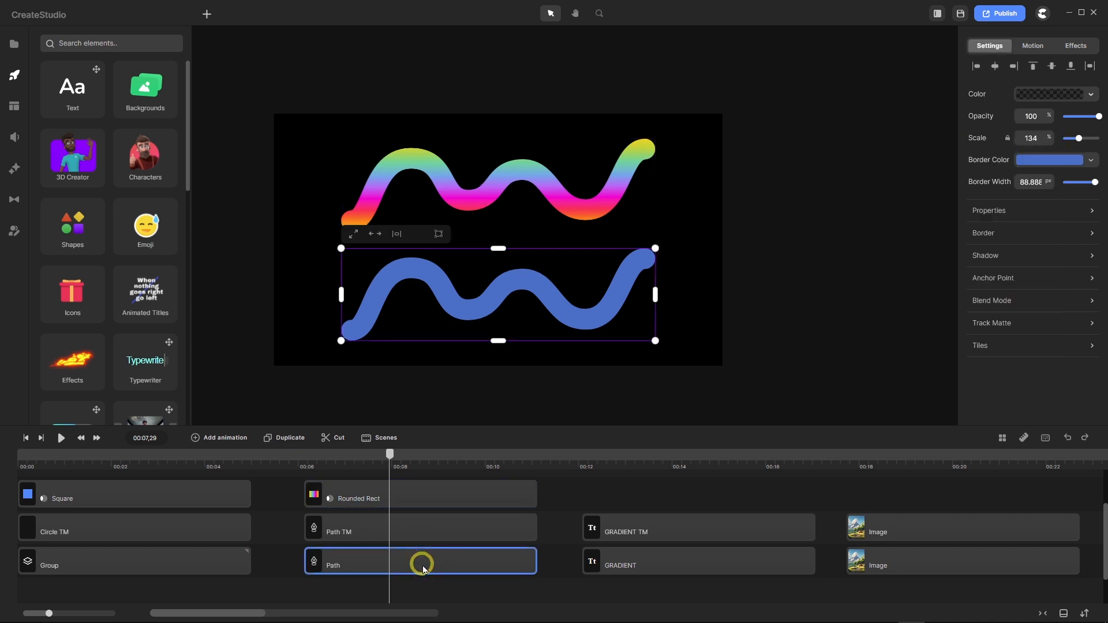
right_click(423, 568)
left_click(440, 518)
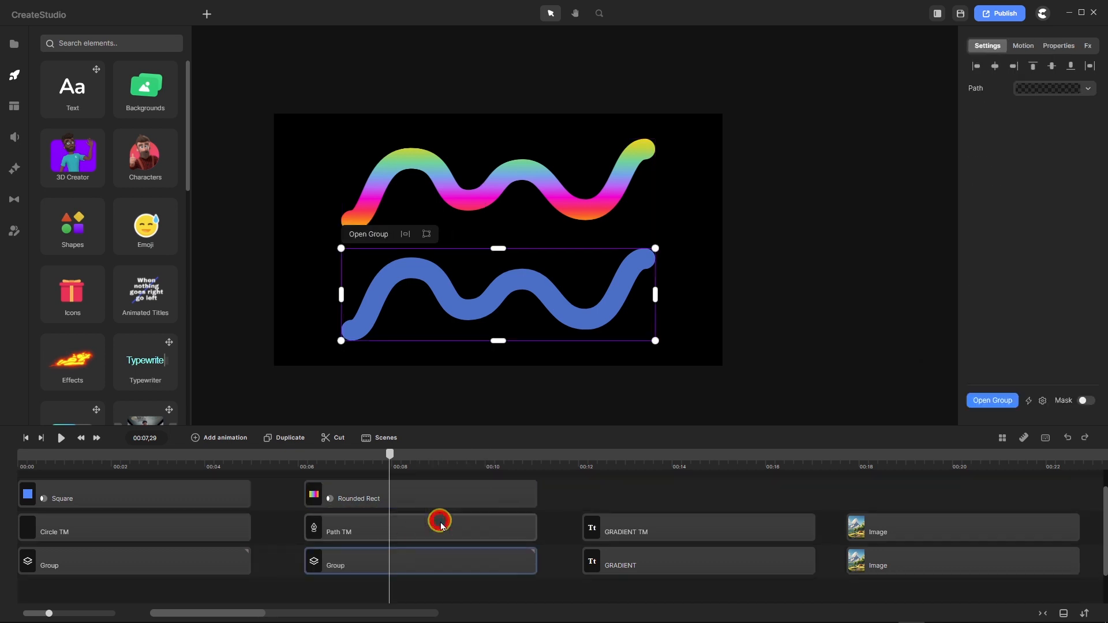
Apply the favourite yellow-green-blue-magenta-orange linear gradient to the border of the Path in the new group.
left_click(975, 90)
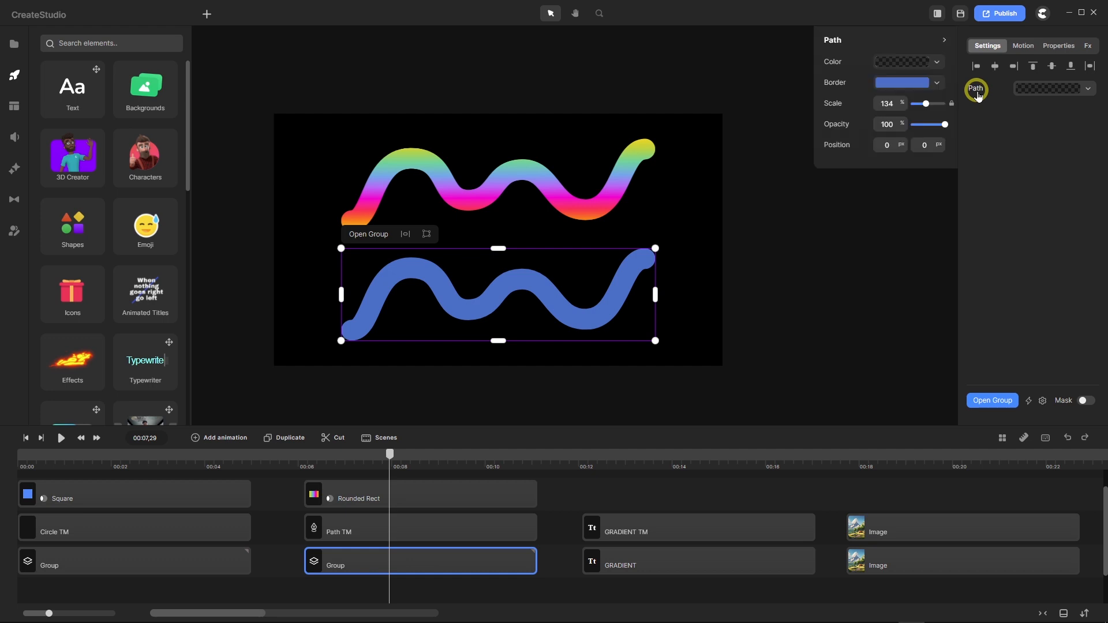
left_click(891, 86)
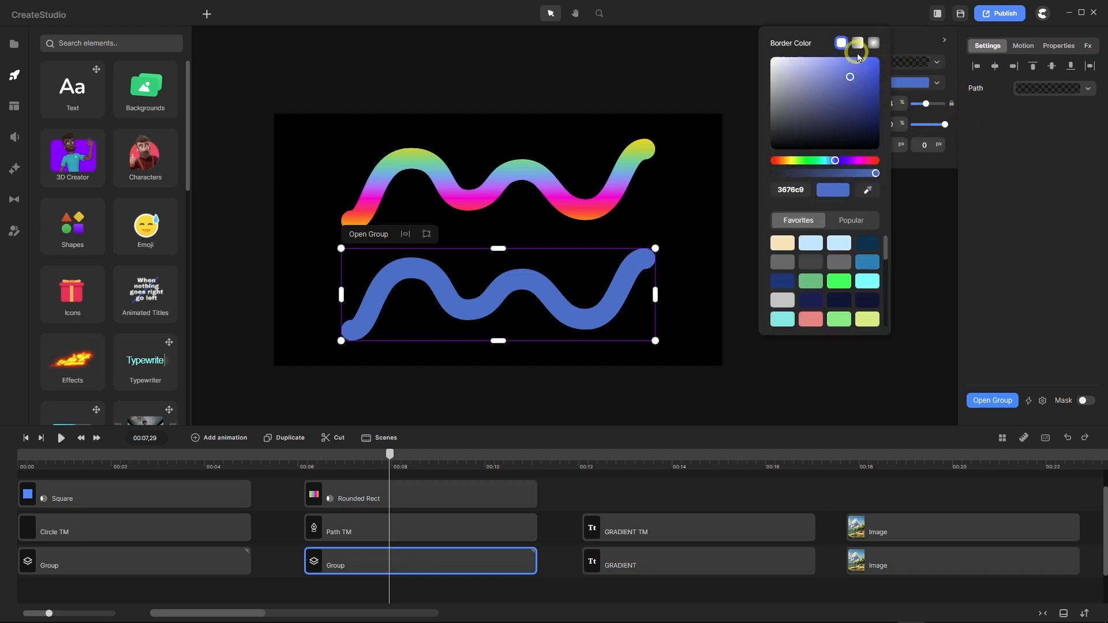
left_click(857, 44)
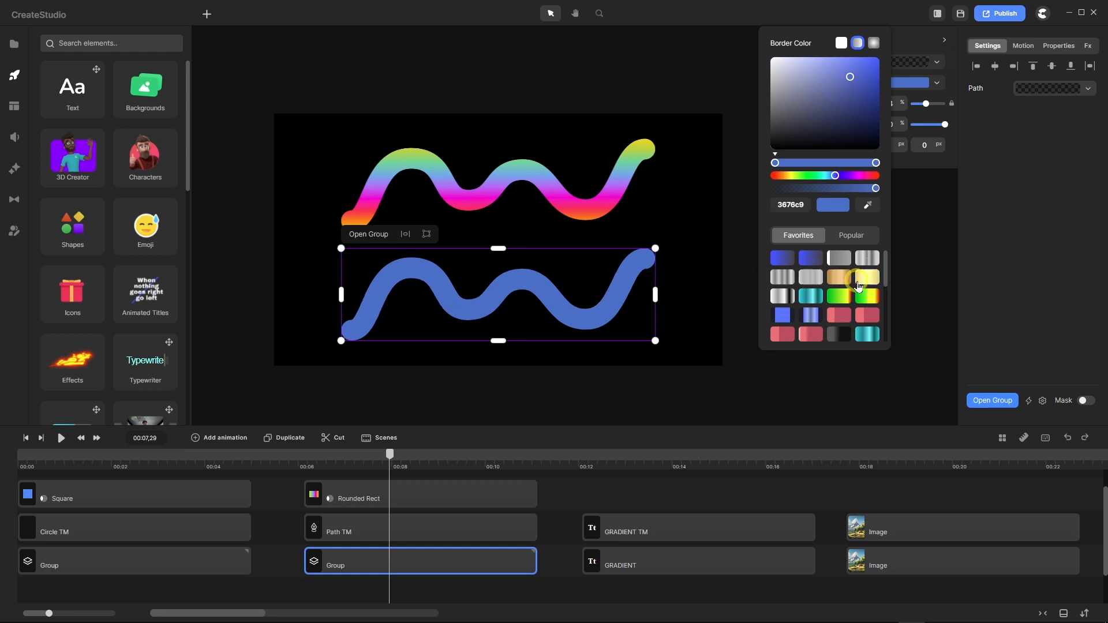
scroll(811, 279, "down", 5)
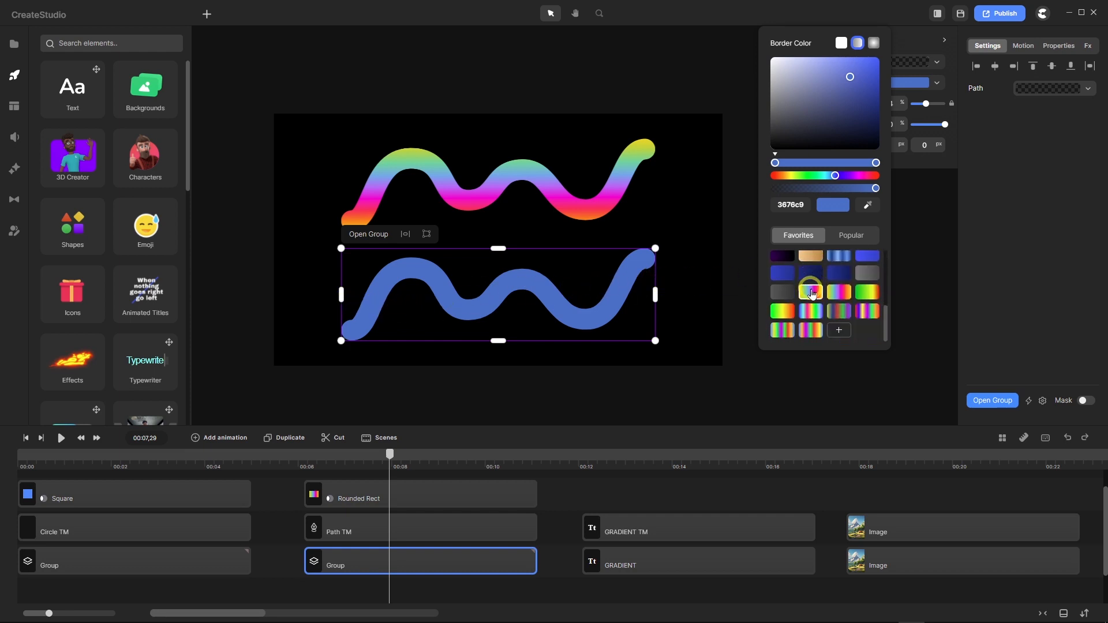
left_click(812, 290)
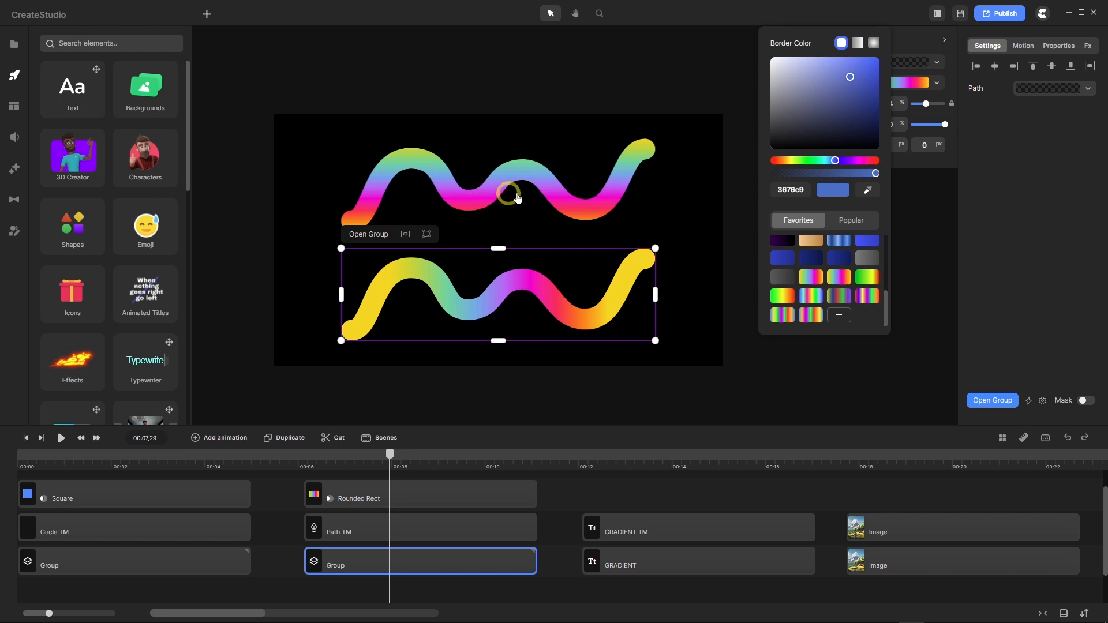
left_click(914, 83)
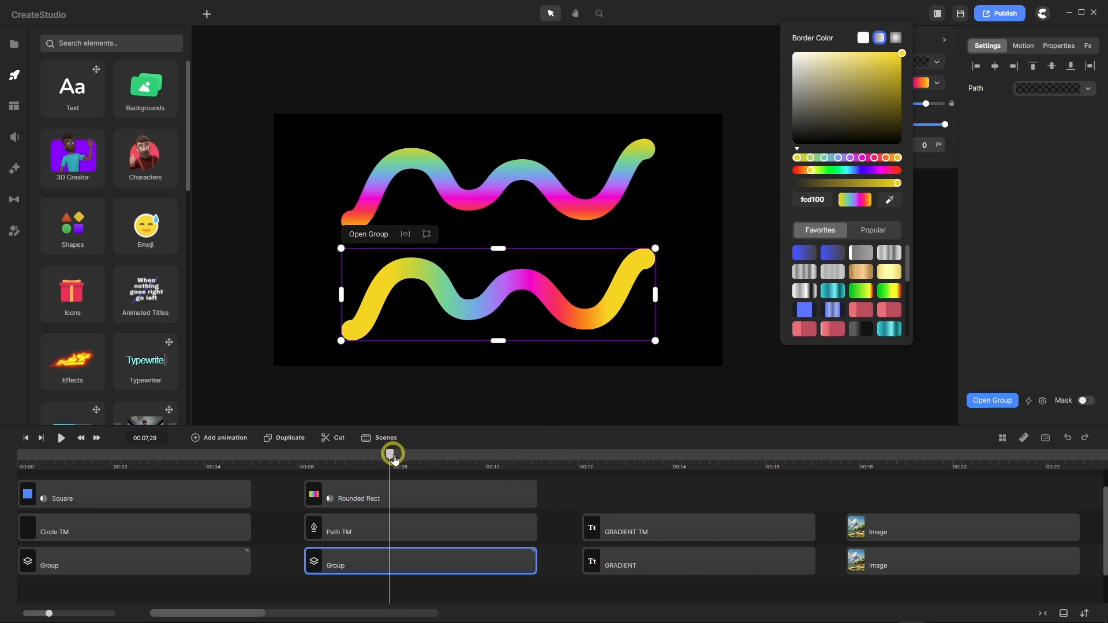
Move the playhead to 00:13,18, over the GRADIENT text layers.
left_click_drag(393, 458, 656, 447)
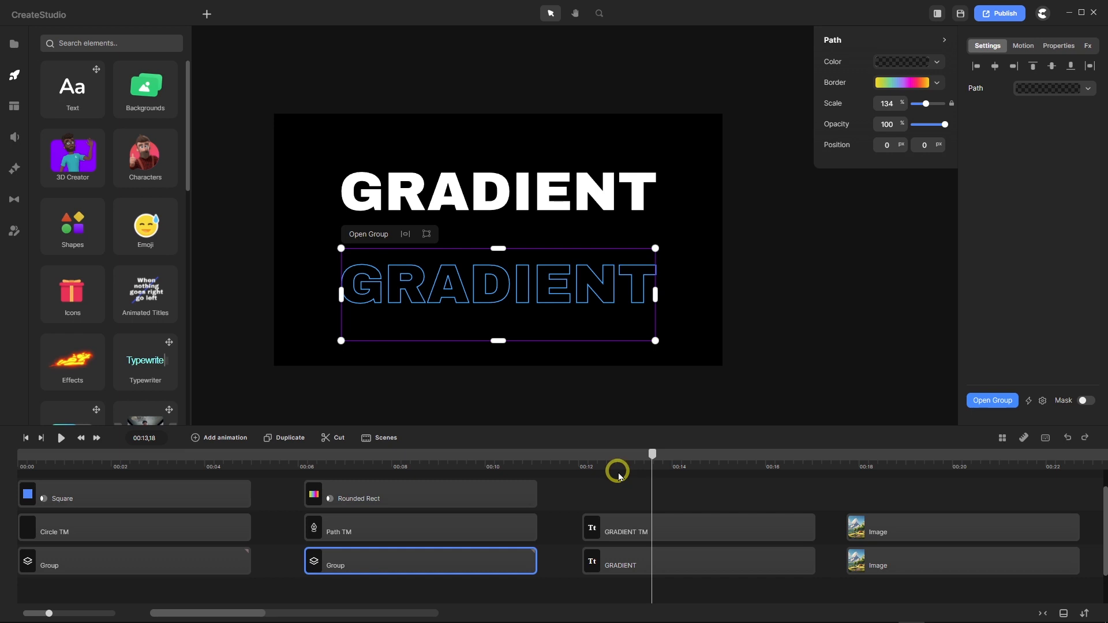
Try setting the scale of the lower outlined GRADIENT text to 100%, and undo the scale change.
left_click(615, 566)
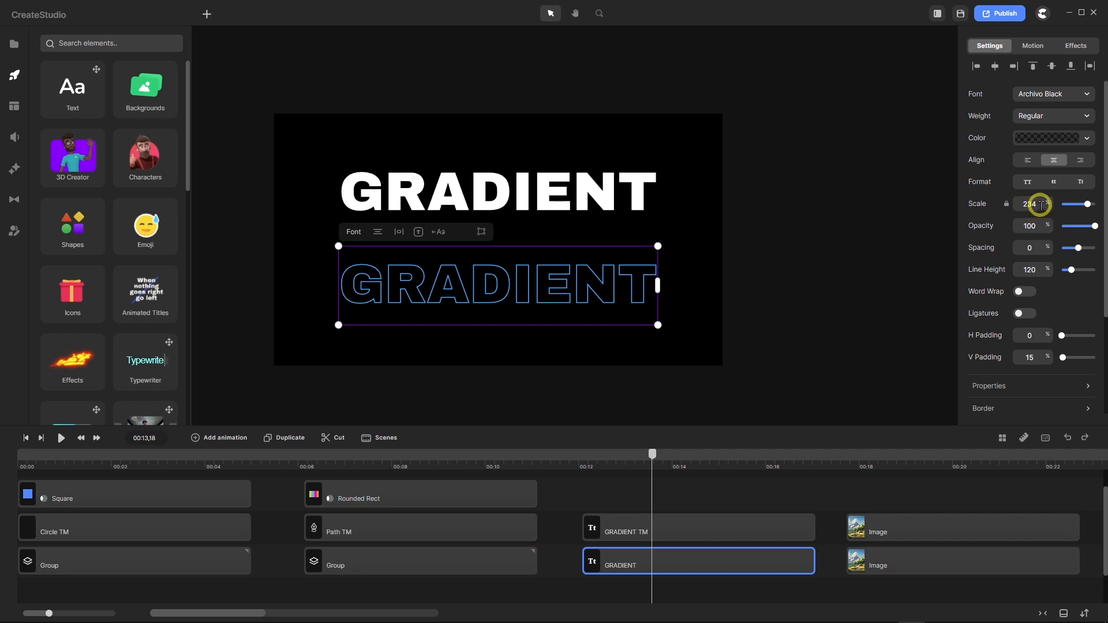
left_click_drag(1041, 205, 1020, 207)
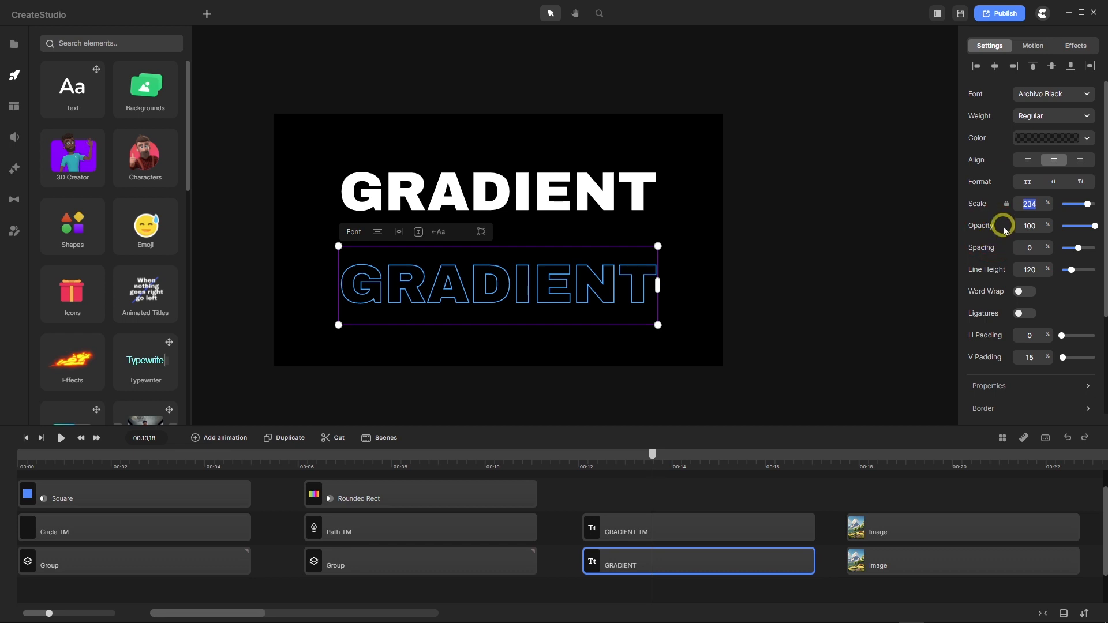
type("100")
key("Return")
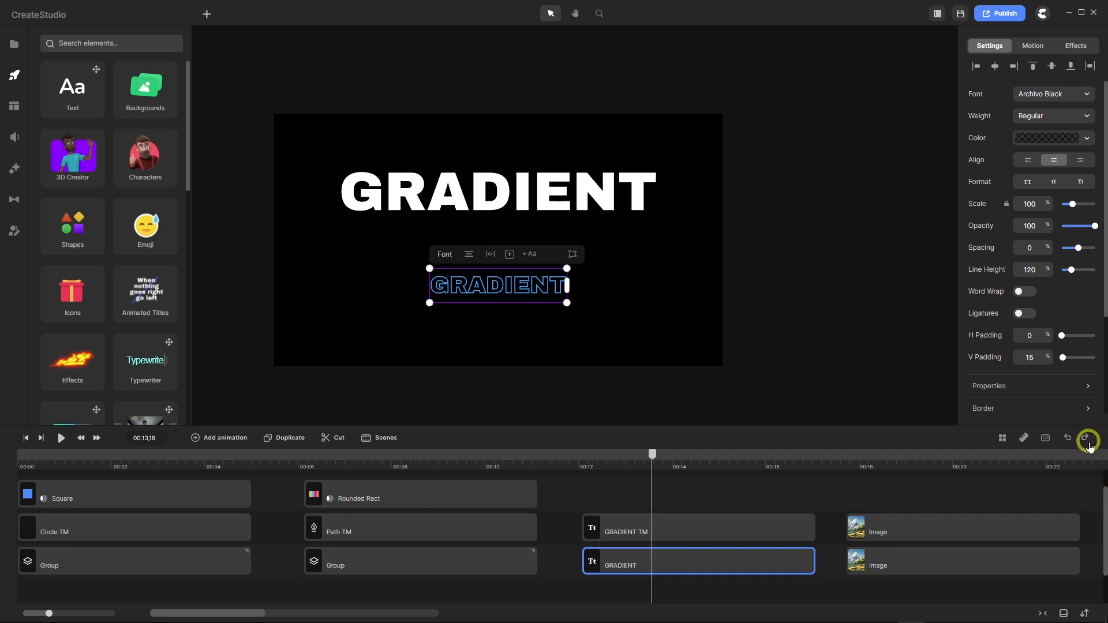
left_click(1067, 437)
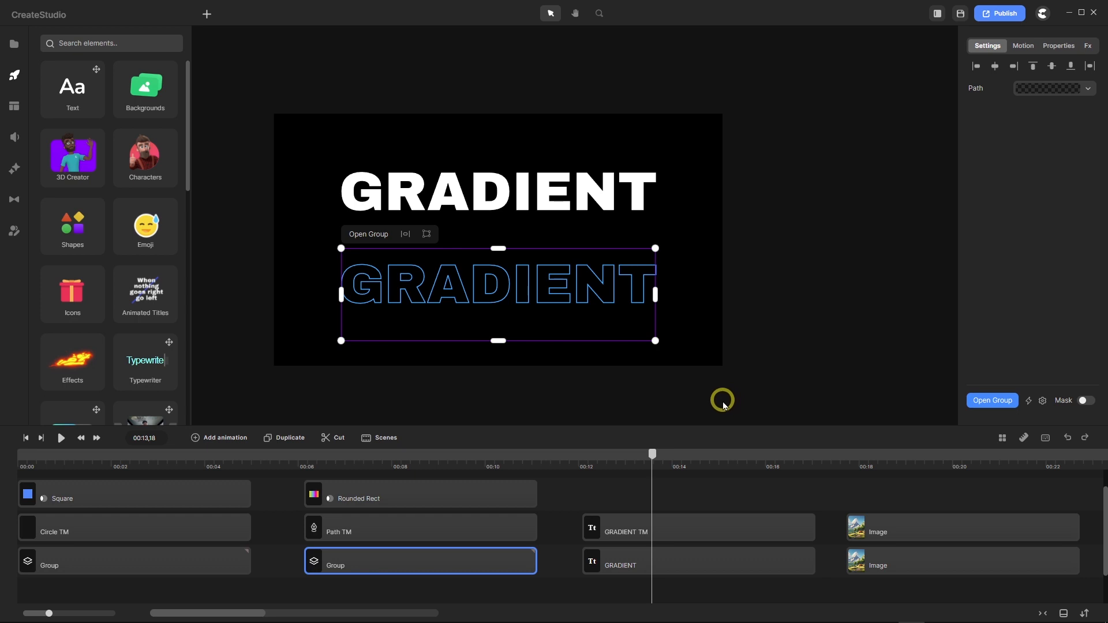
Make the fill colour of the GRADIENT TM text fully transparent.
left_click(629, 530)
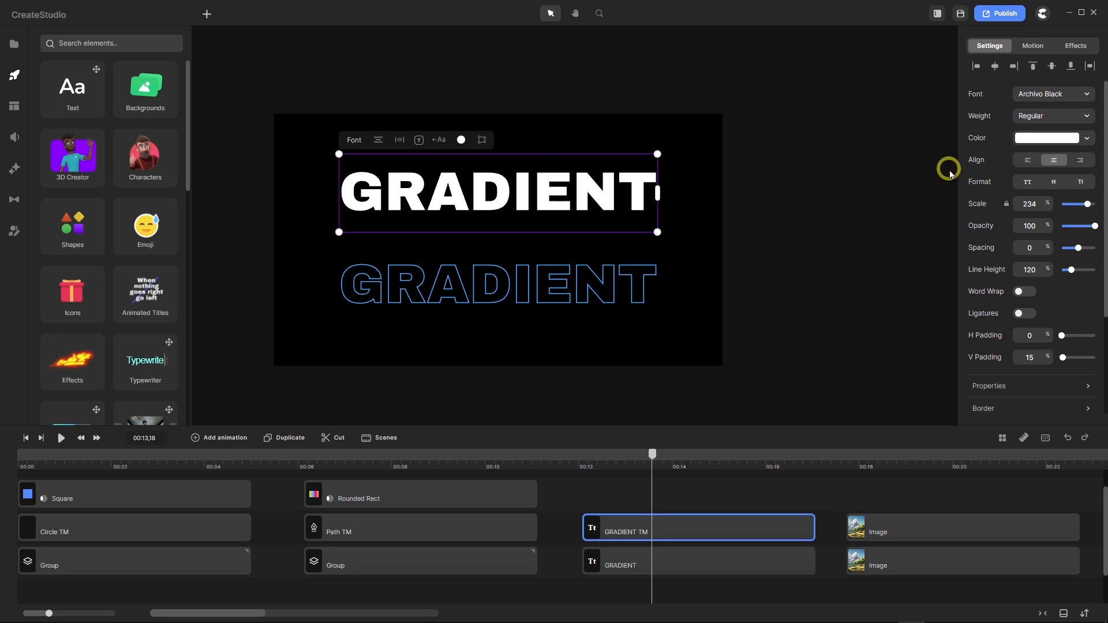
left_click(1088, 140)
left_click_drag(1076, 233, 958, 230)
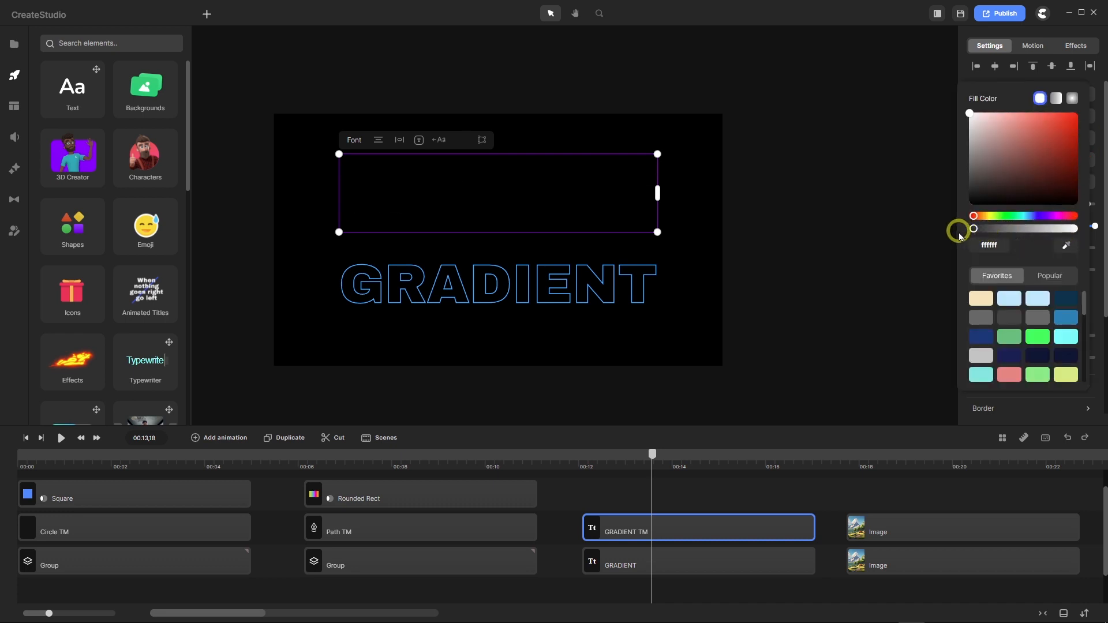
left_click(960, 71)
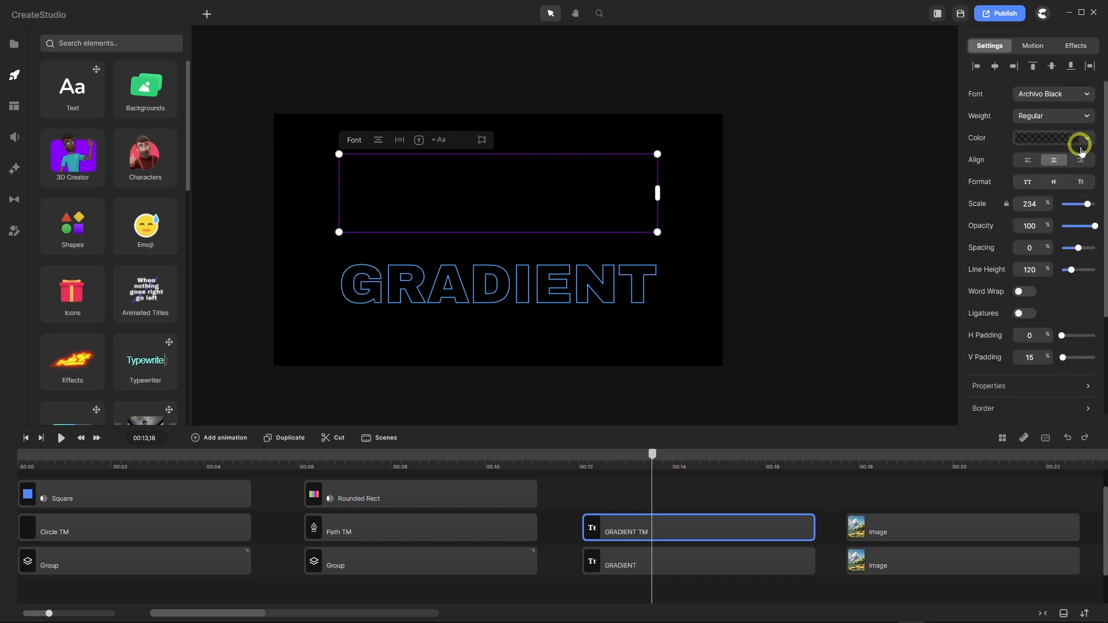
Give the GRADIENT TM text a border 2 px wide.
scroll(1051, 342, "down", 1)
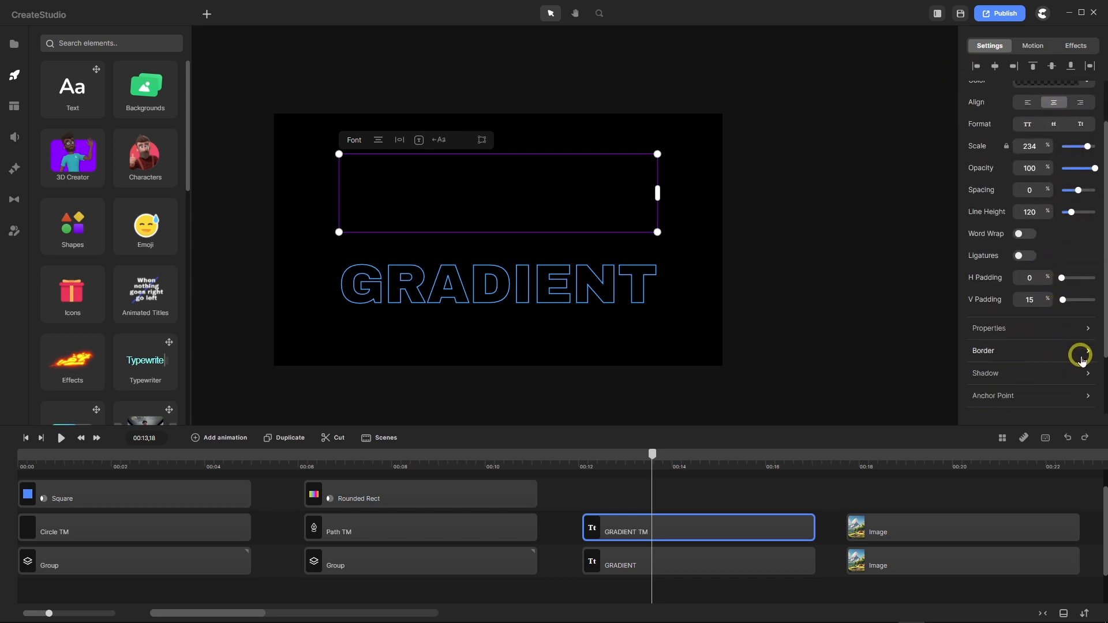
left_click(1087, 351)
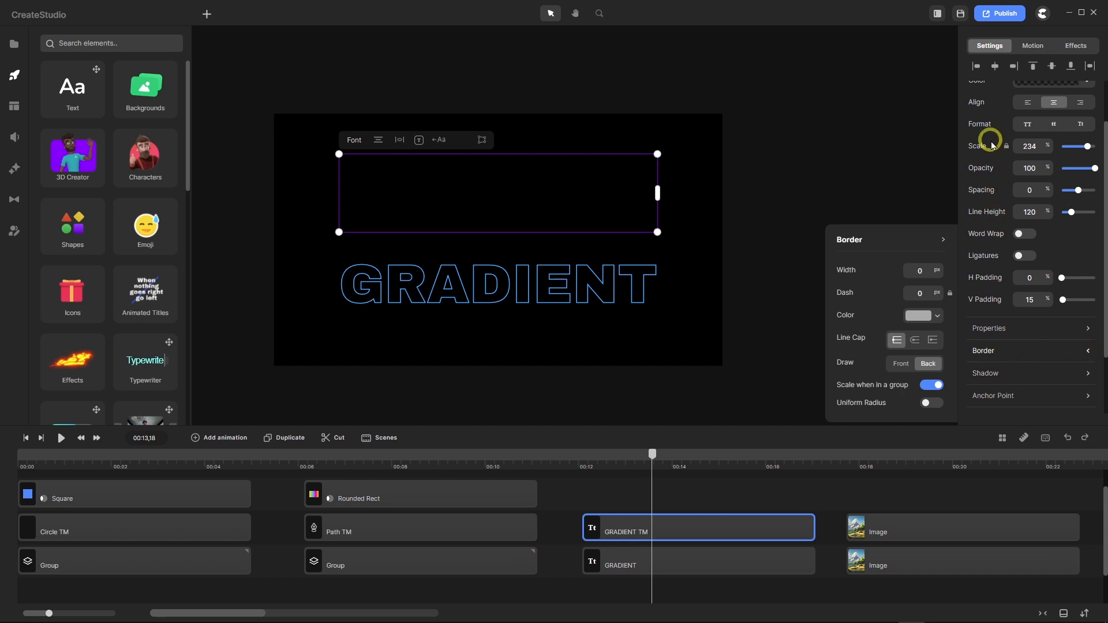
scroll(990, 141, "up", 3)
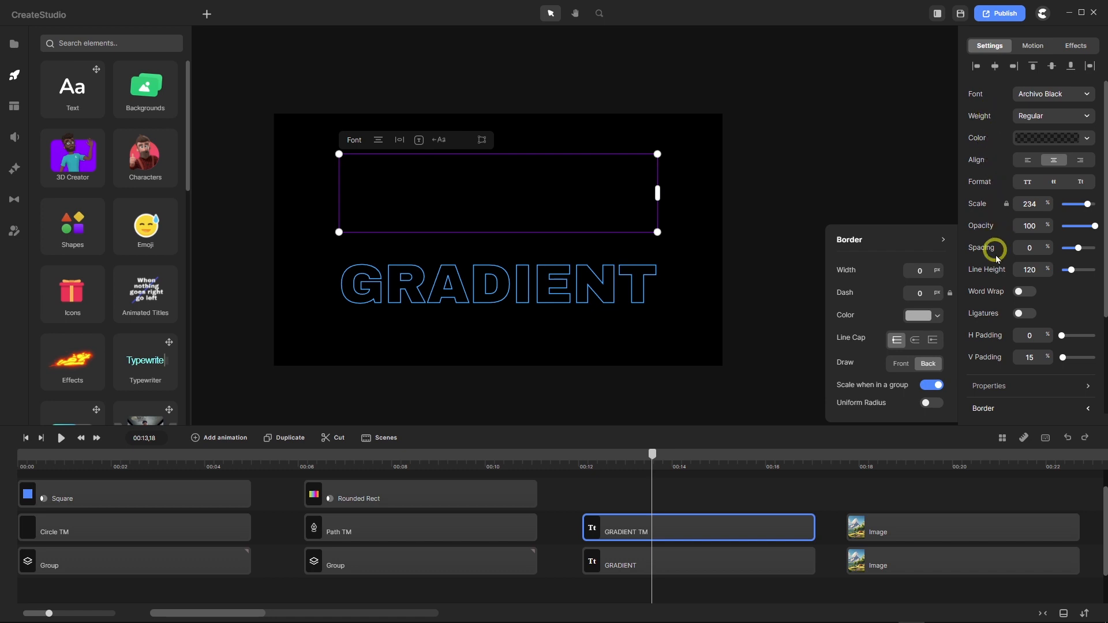
scroll(992, 254, "down", 3)
scroll(993, 256, "down", 3)
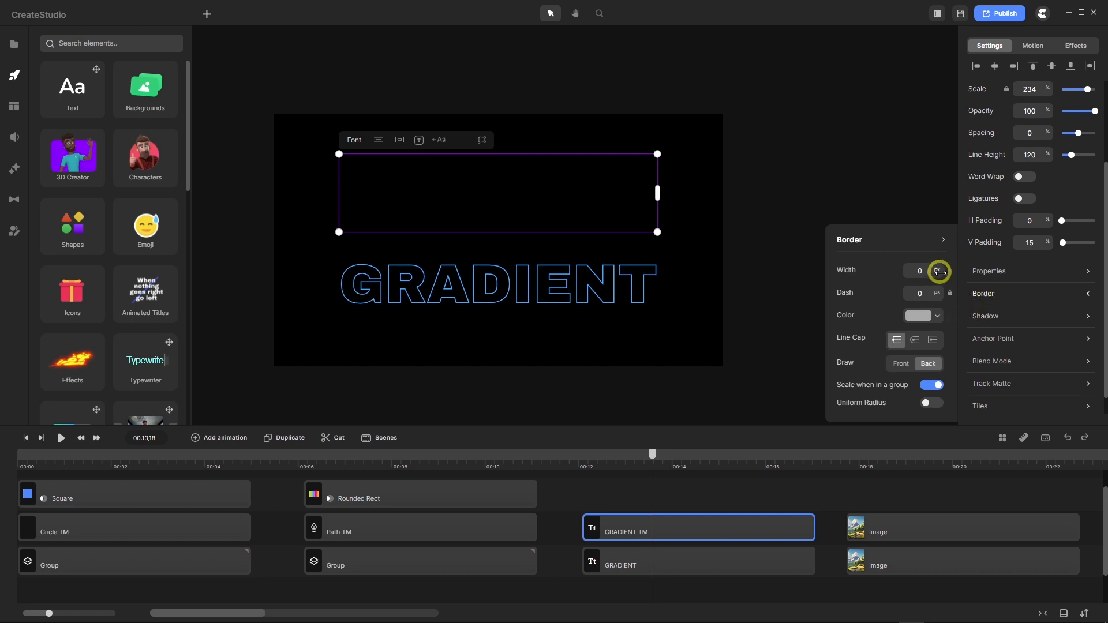
left_click_drag(937, 271, 945, 277)
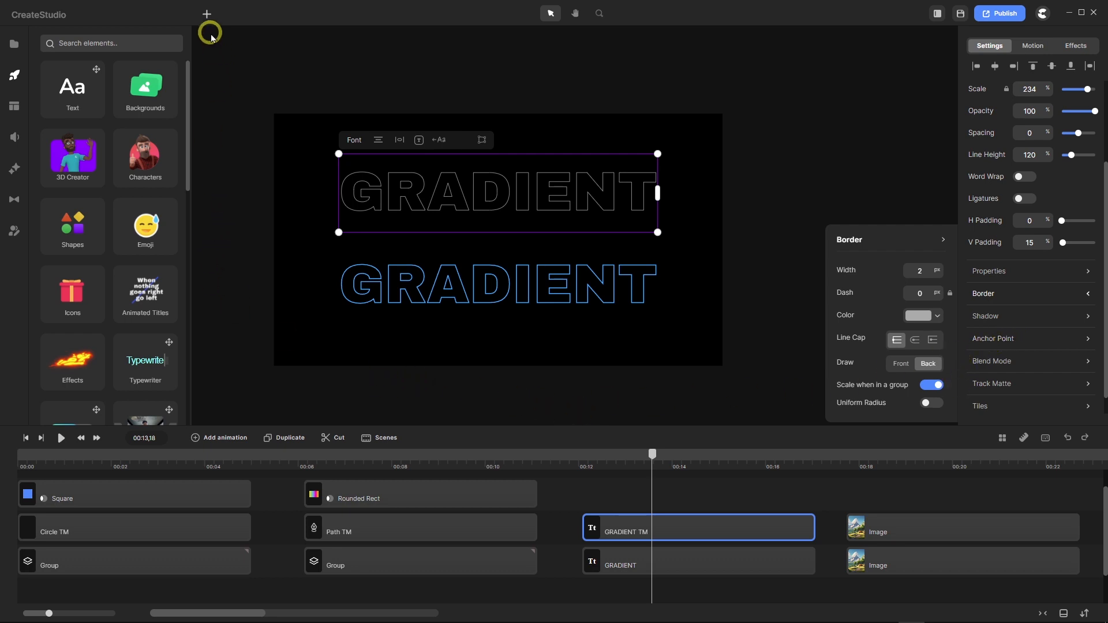
Add a rectangle and resize it vertically to a band over the upper GRADIENT text.
left_click(207, 14)
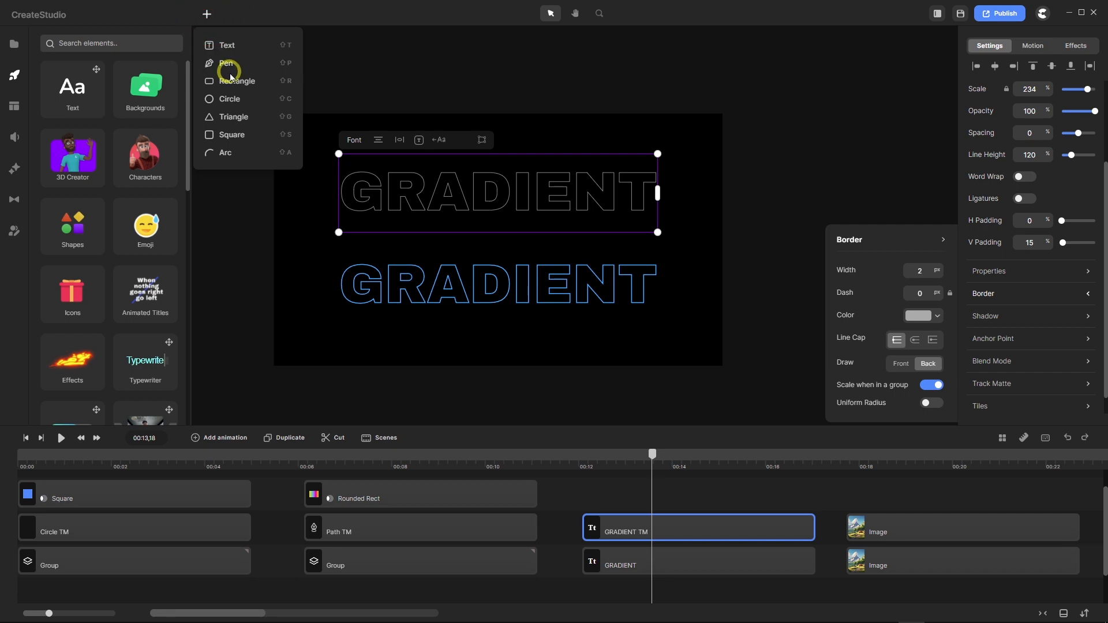
left_click(241, 85)
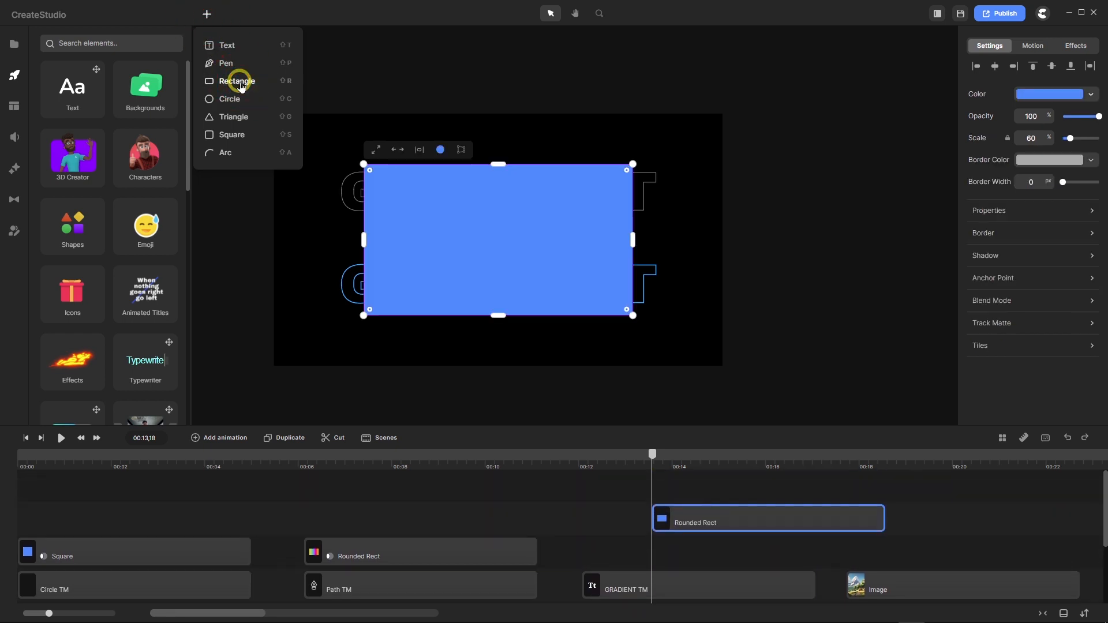
left_click_drag(507, 312, 495, 223)
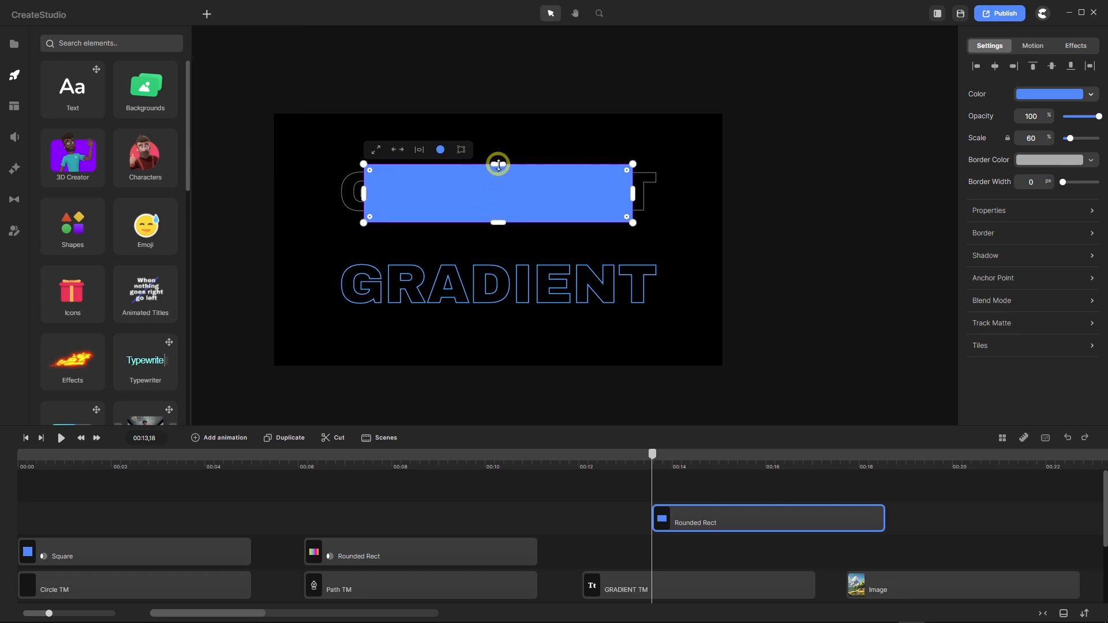
left_click_drag(498, 163, 498, 155)
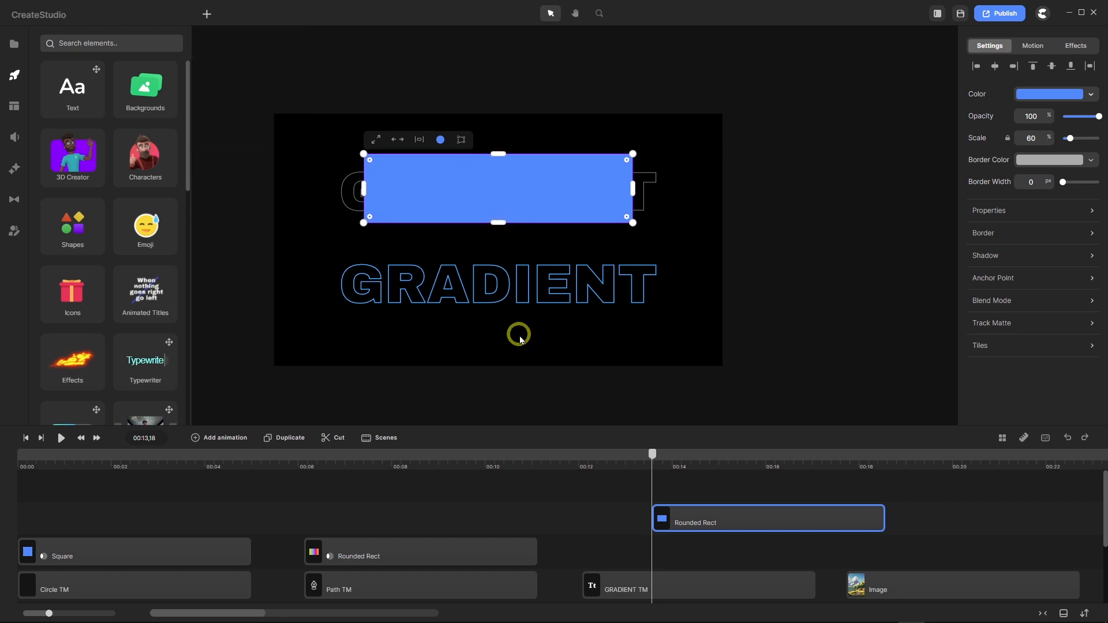
Align the new Rounded Rect layer directly above GRADIENT TM, and set the GRADIENT TM text's vertical padding to 0%.
scroll(593, 488, "down", 1)
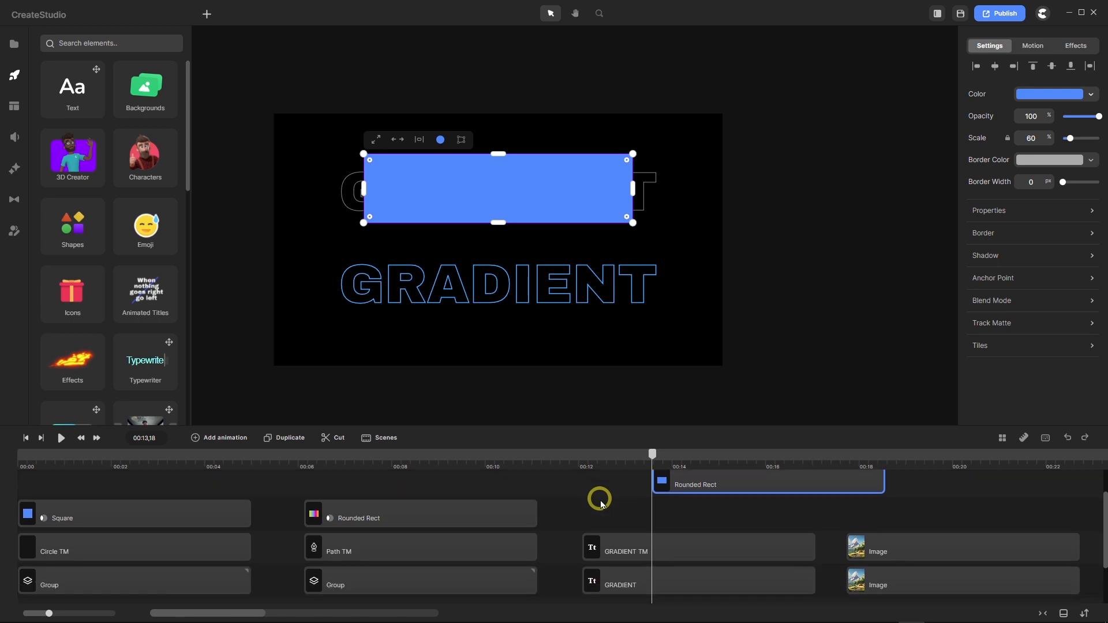
left_click_drag(717, 487, 662, 524)
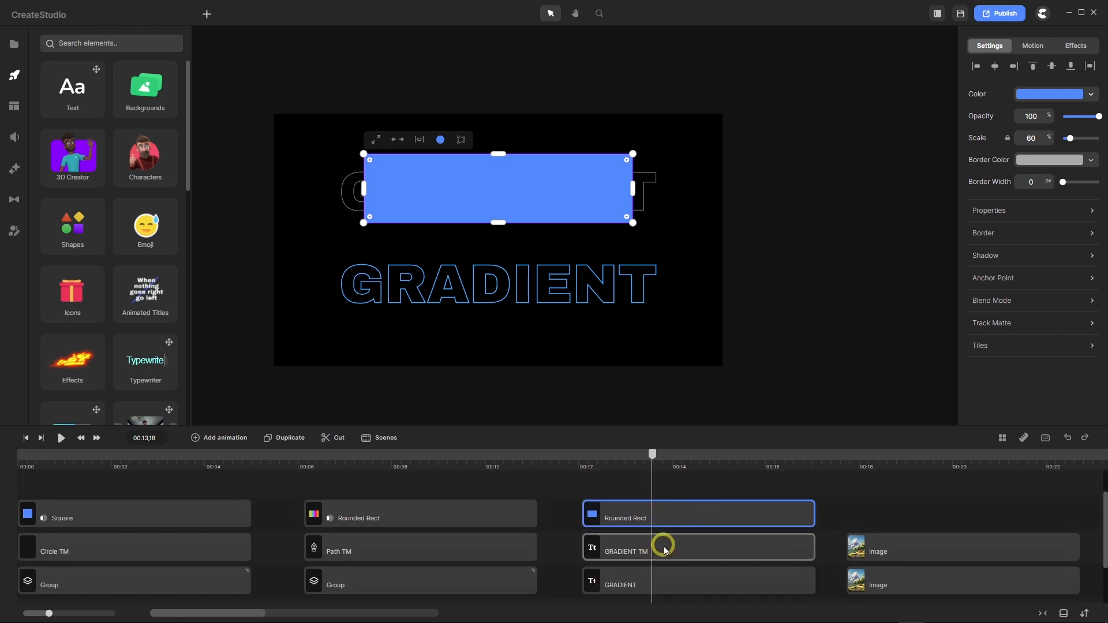
left_click(665, 549)
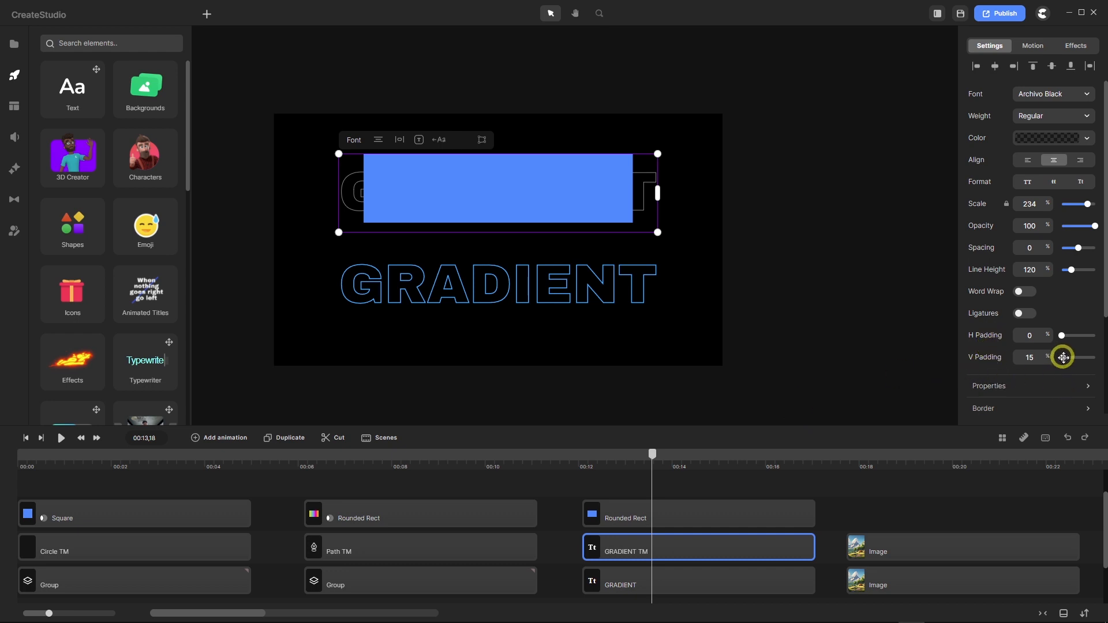
left_click_drag(1063, 357, 1060, 356)
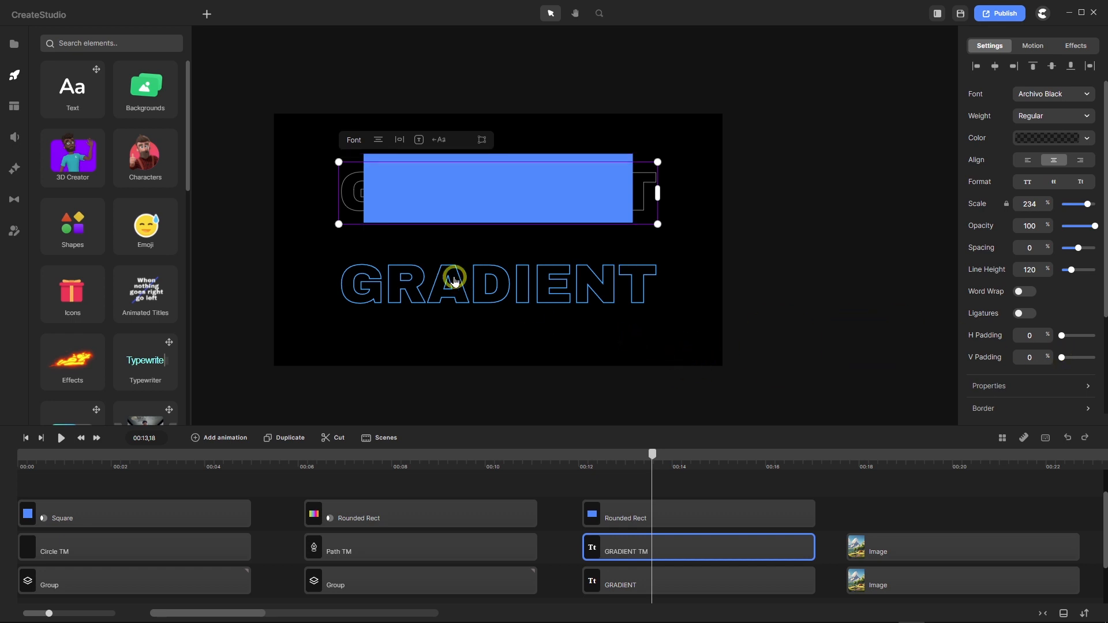
Widen the rectangle to both ends of the upper GRADIENT text and nudge it down so it covers the whole word.
scroll(357, 187, "up", 2)
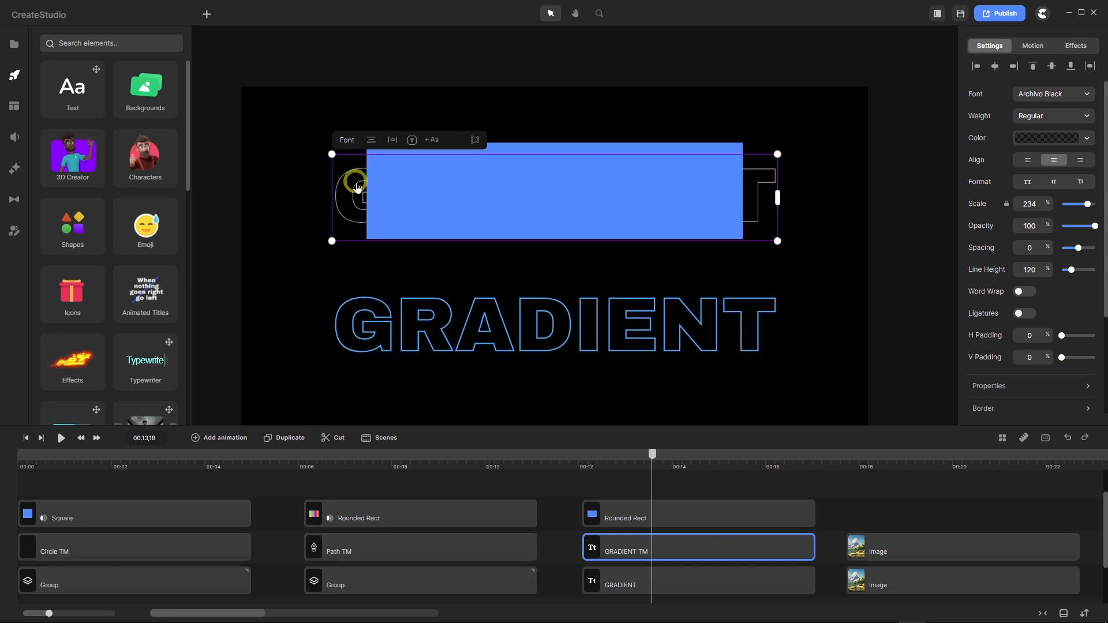
left_click(692, 513)
left_click_drag(365, 191, 334, 196)
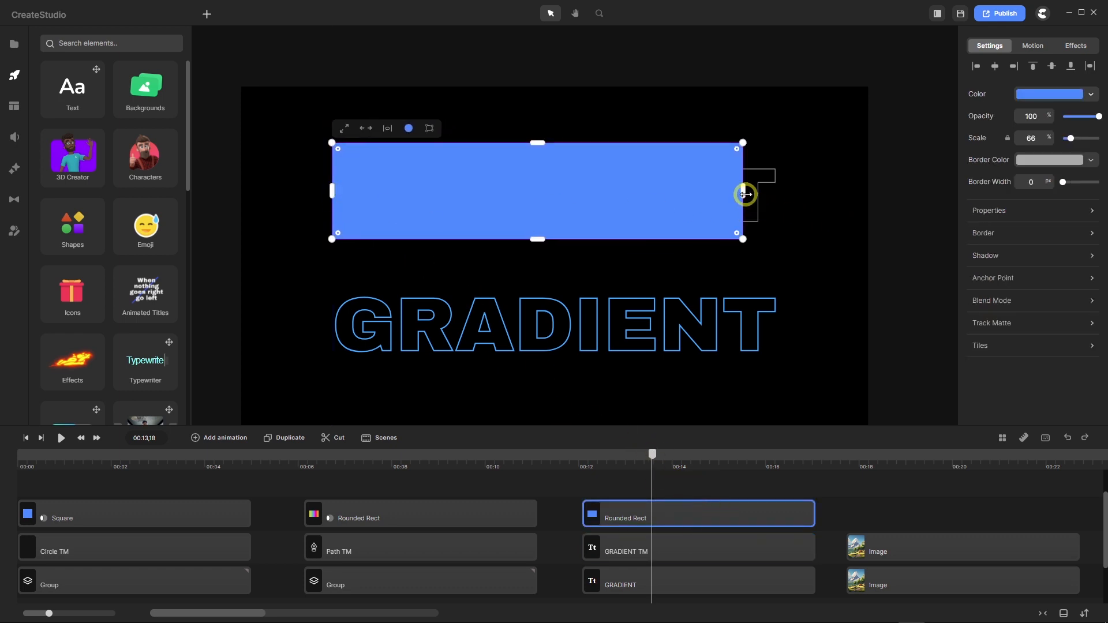
left_click_drag(743, 190, 776, 190)
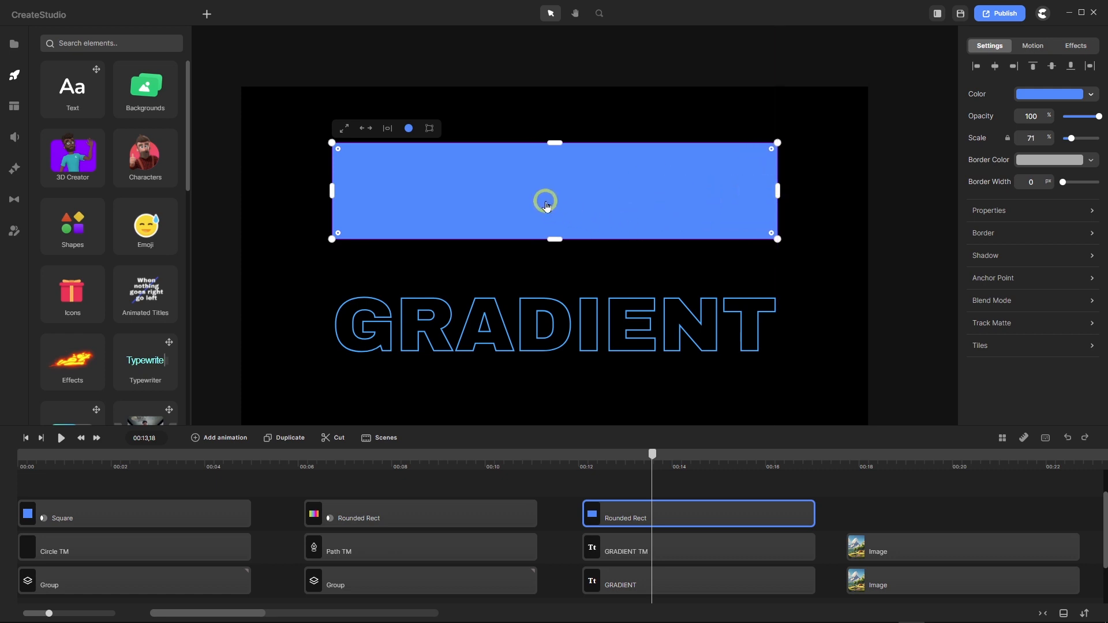
mouse_move(539, 197)
left_mouse_down()
mouse_move(527, 123)
mouse_move(529, 192)
mouse_move(541, 192)
left_mouse_up()
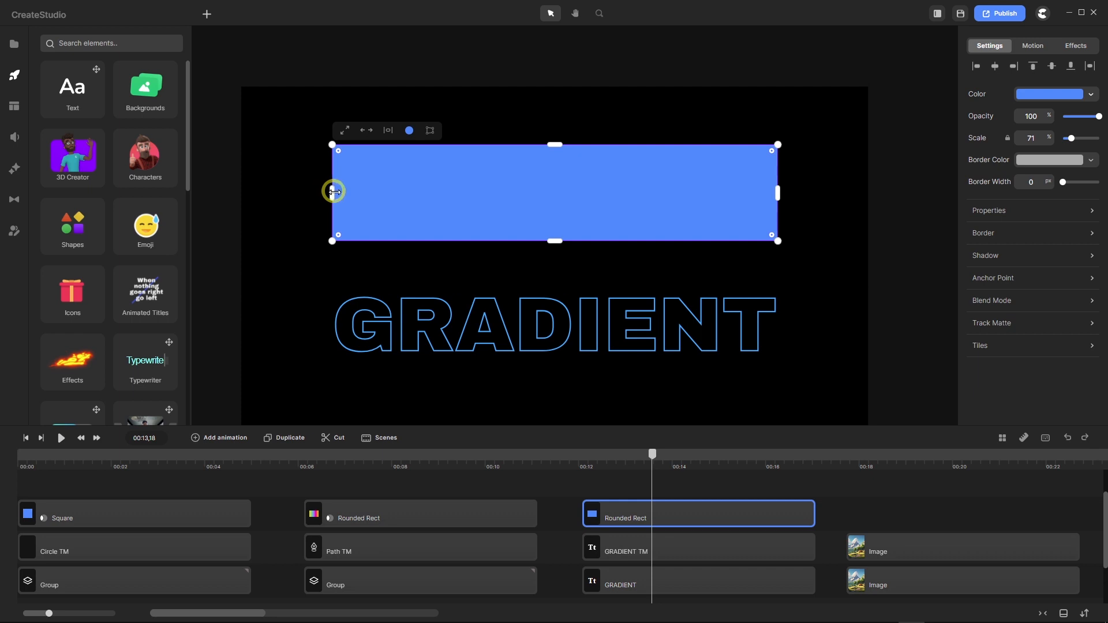
Stretch the rectangle past both ends of the upper GRADIENT text and shrink it back to the word's width.
left_click_drag(334, 191, 272, 191)
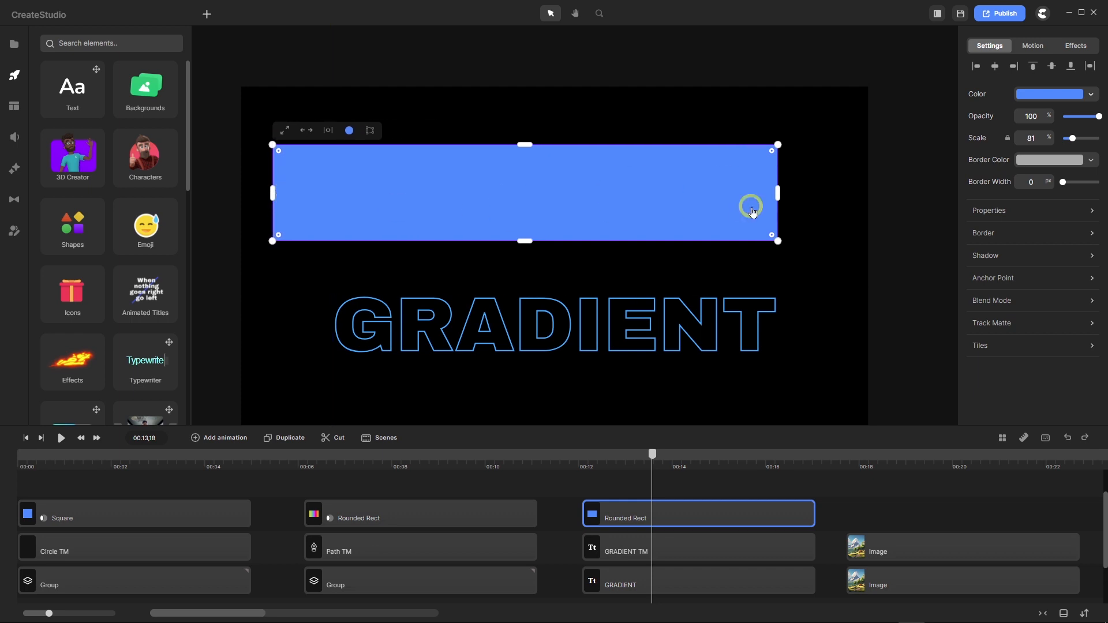
left_click_drag(779, 192, 828, 192)
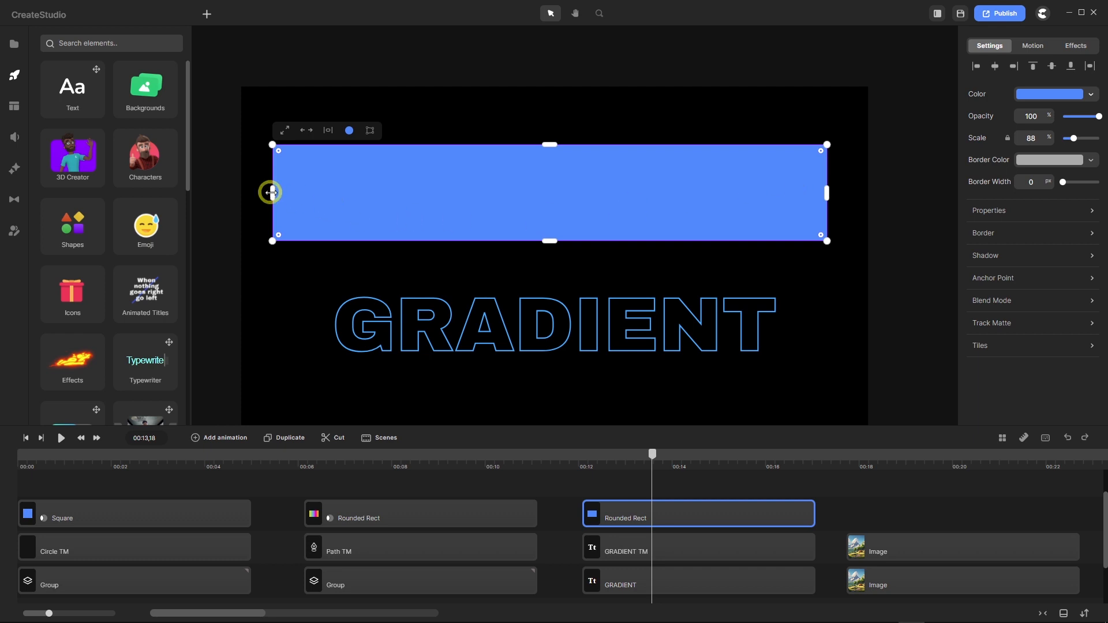
left_click_drag(273, 192, 333, 219)
left_click_drag(827, 195, 777, 210)
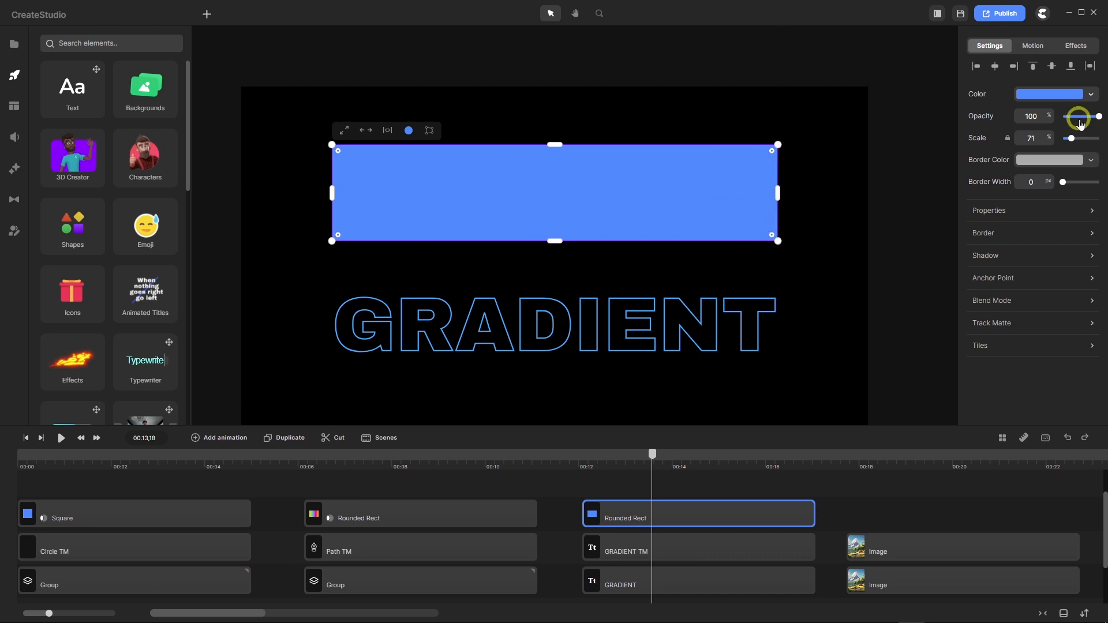
Make the rectangle's blue fill semi-transparent and lower its top edge closer to the upper GRADIENT text.
left_click(1048, 98)
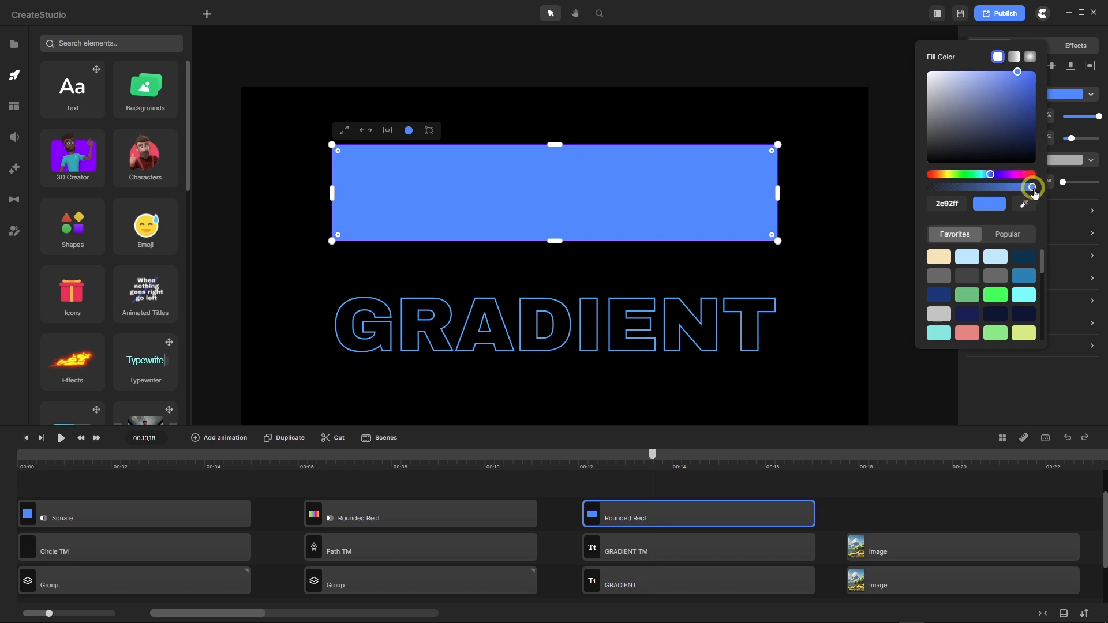
left_click_drag(1031, 187, 993, 186)
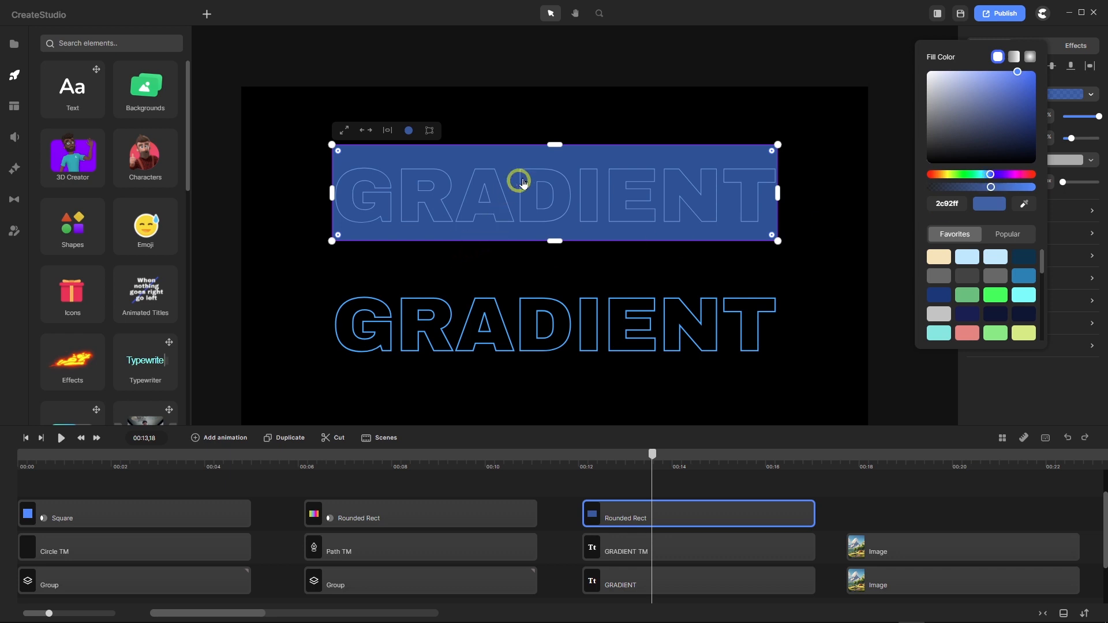
left_click_drag(556, 144, 552, 154)
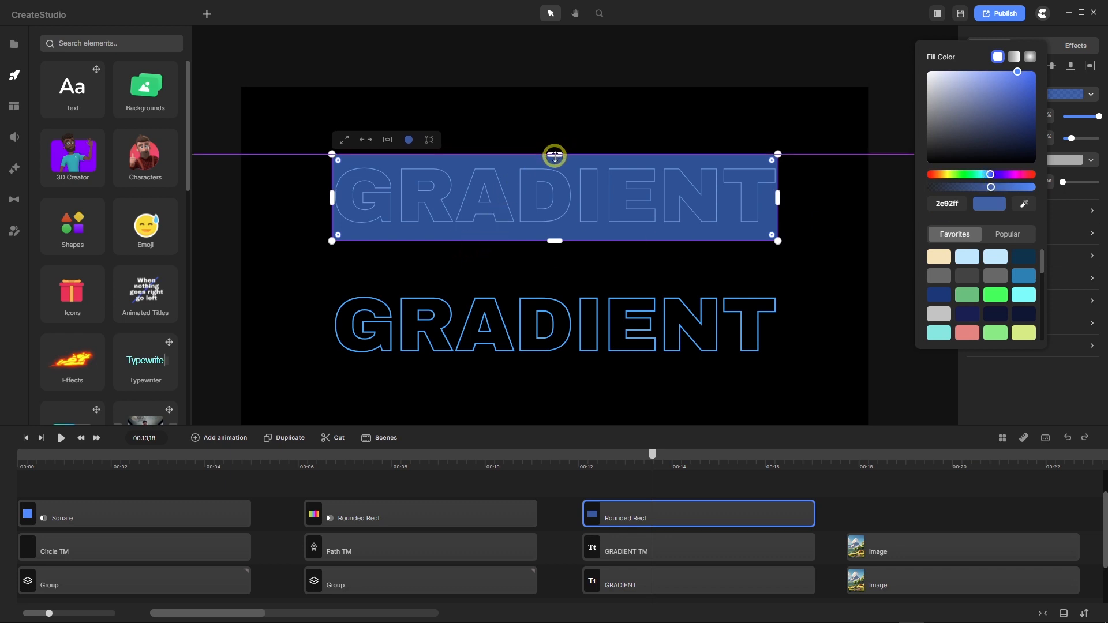
left_click_drag(558, 242, 555, 239)
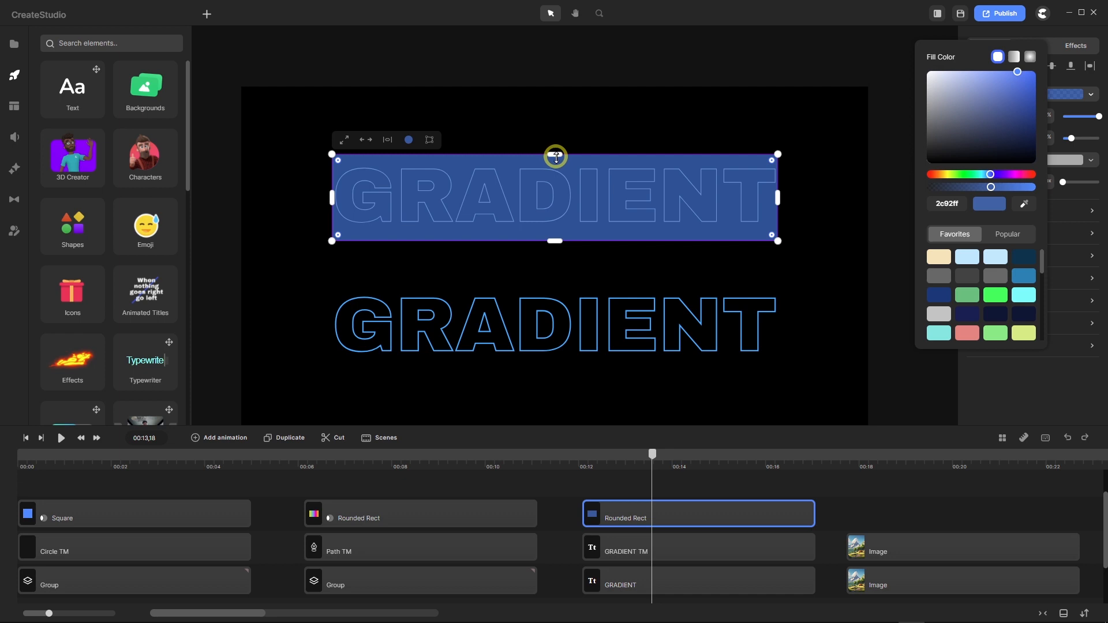
Trim the rectangle's top and bottom edges so it fits tightly around the letters of the upper GRADIENT text.
scroll(555, 157, "up", 5)
scroll(556, 161, "down", 3)
left_click_drag(558, 155, 553, 170)
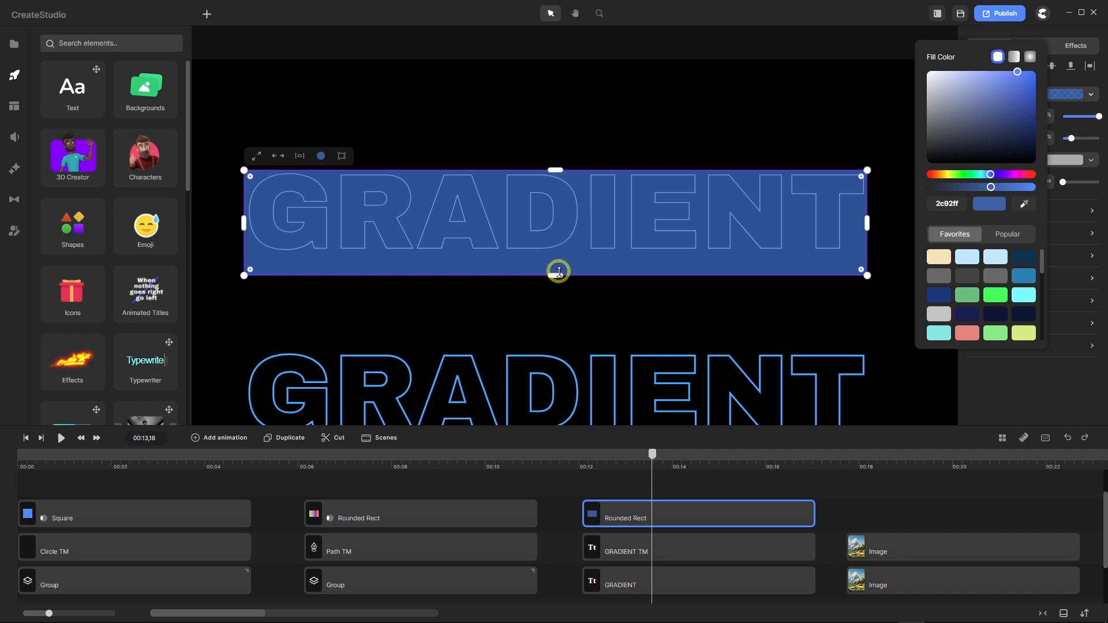
left_click_drag(555, 271, 554, 252)
left_click(314, 244)
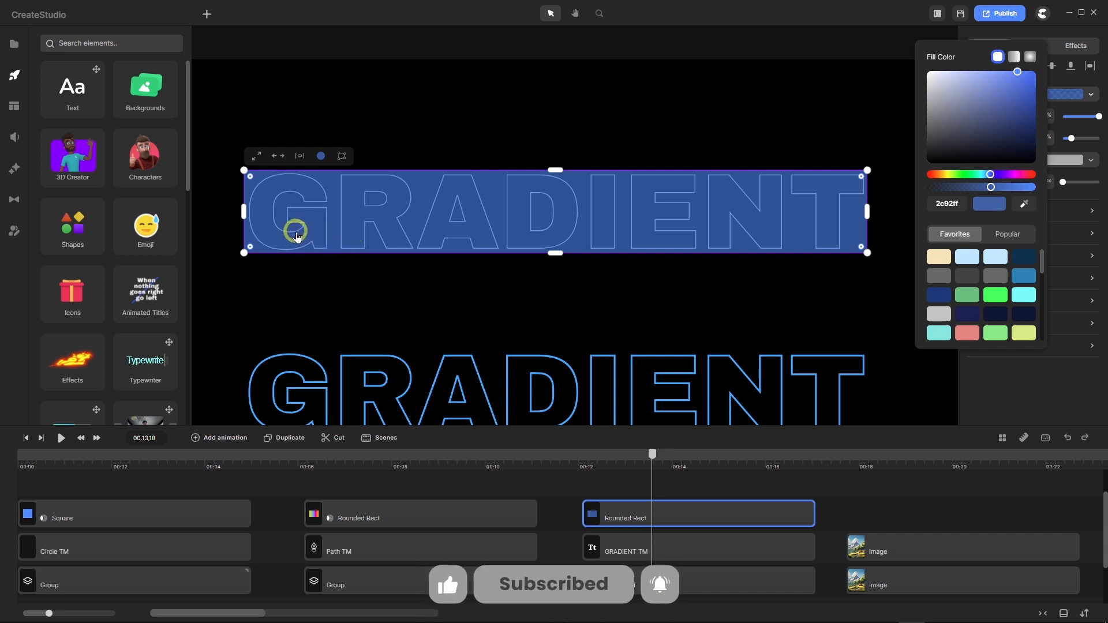
left_click(1071, 78)
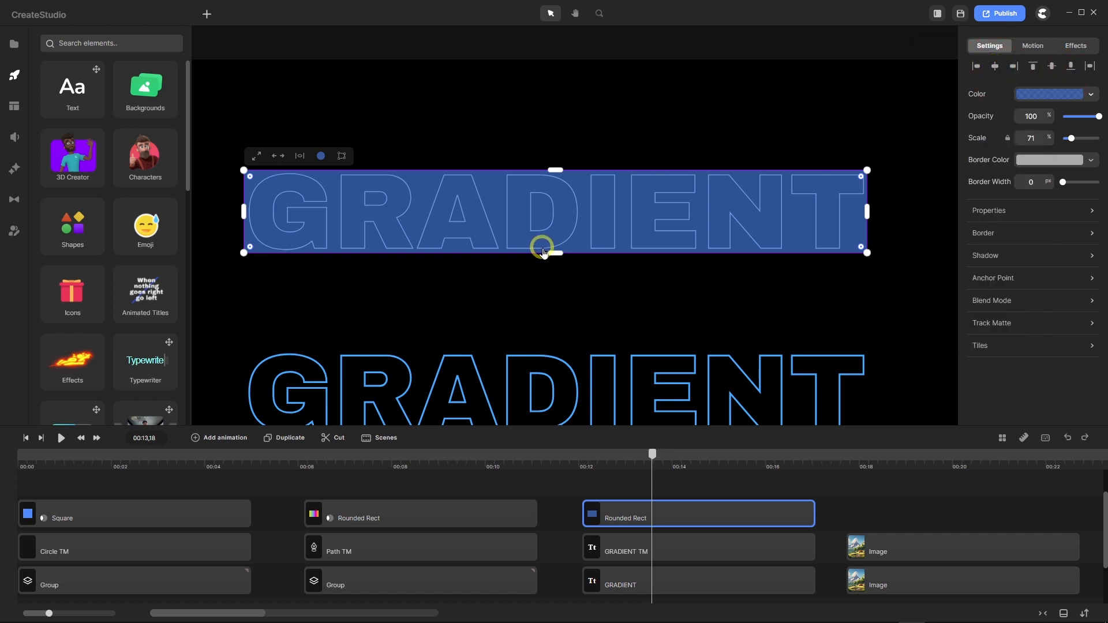
scroll(235, 209, "up", 5)
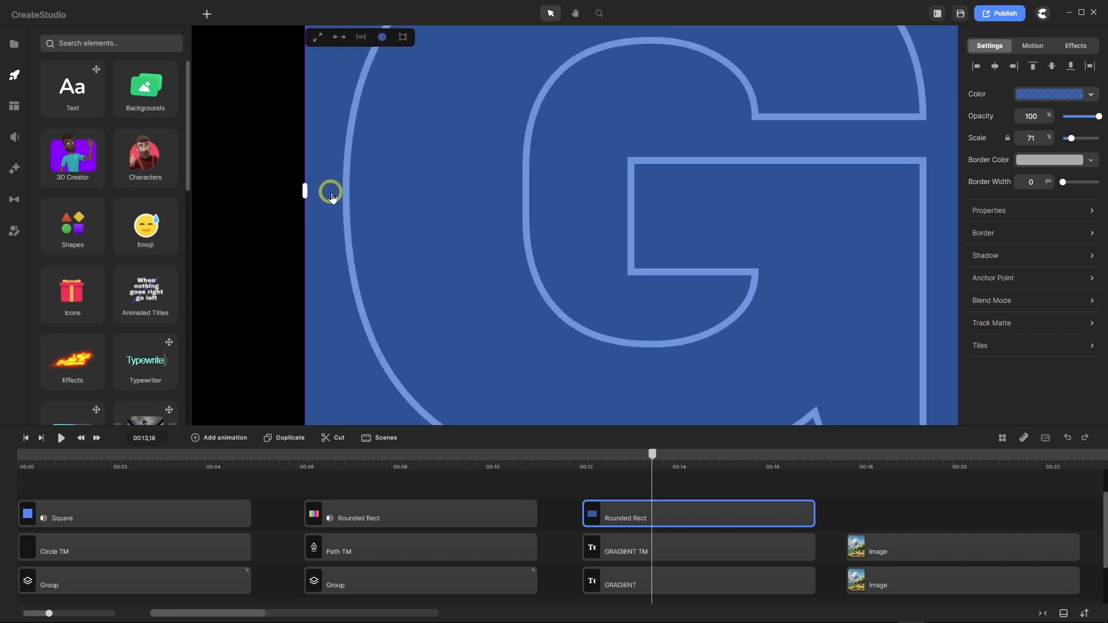
scroll(277, 203, "down", 3)
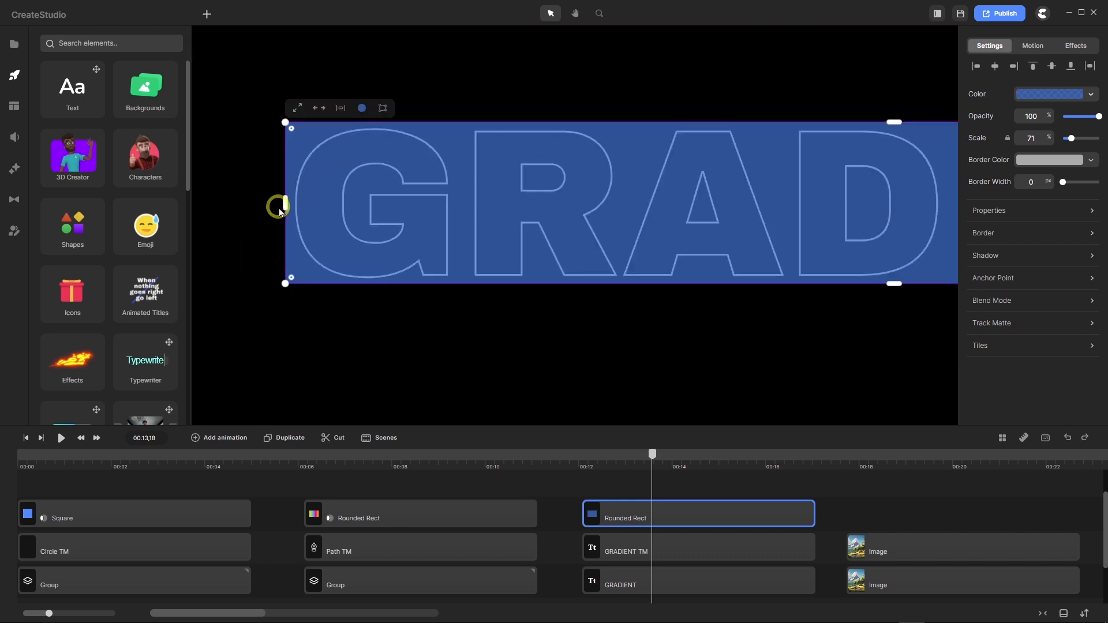
scroll(313, 195, "down", 5)
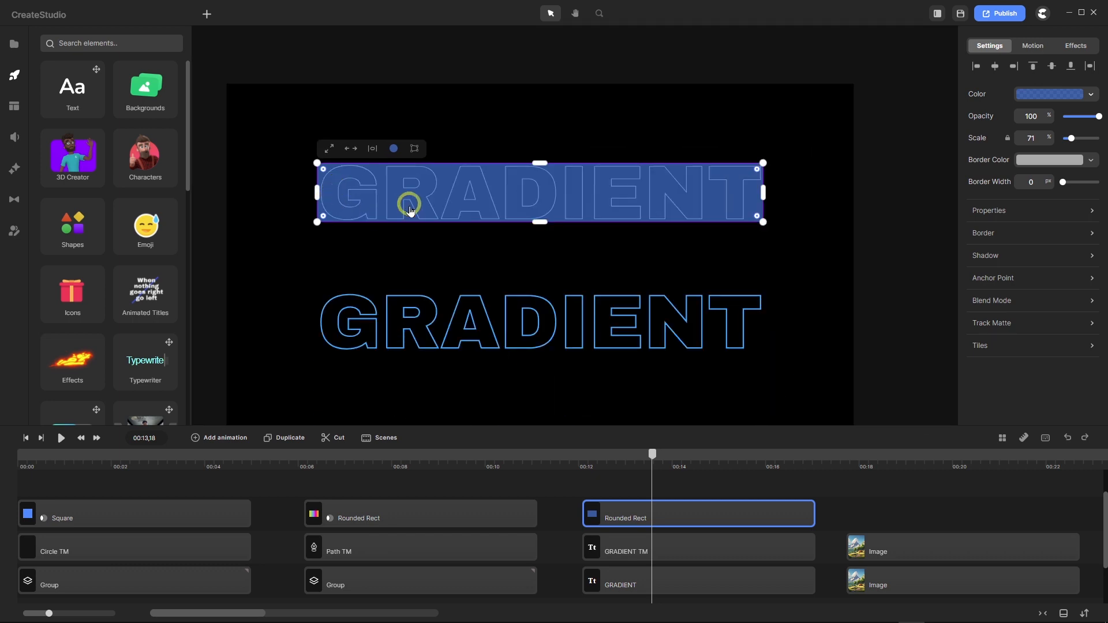
Restore the rectangle's fill to full opacity and apply the favorite linear gradient running from yellow-green through blue, red, green and purple.
left_click(1090, 94)
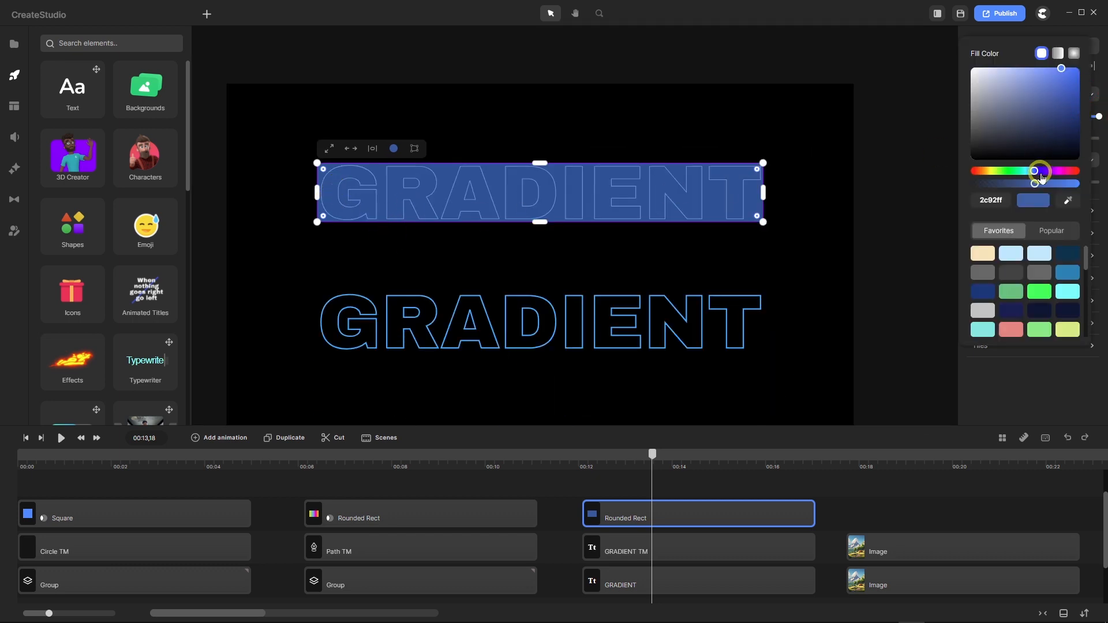
left_click_drag(1035, 185, 1096, 195)
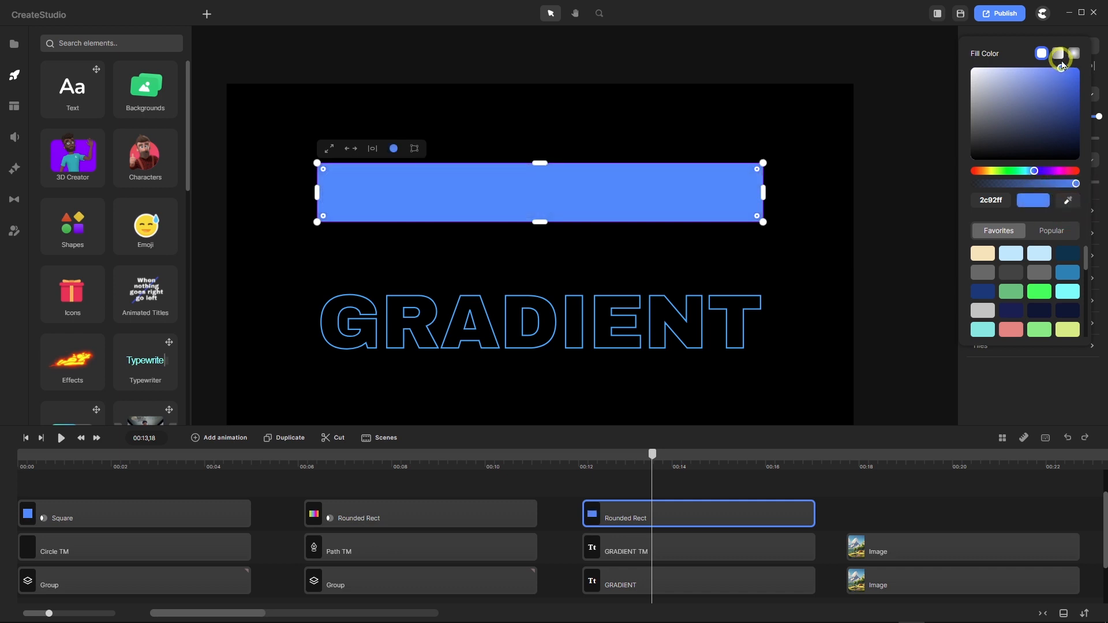
left_click(1056, 55)
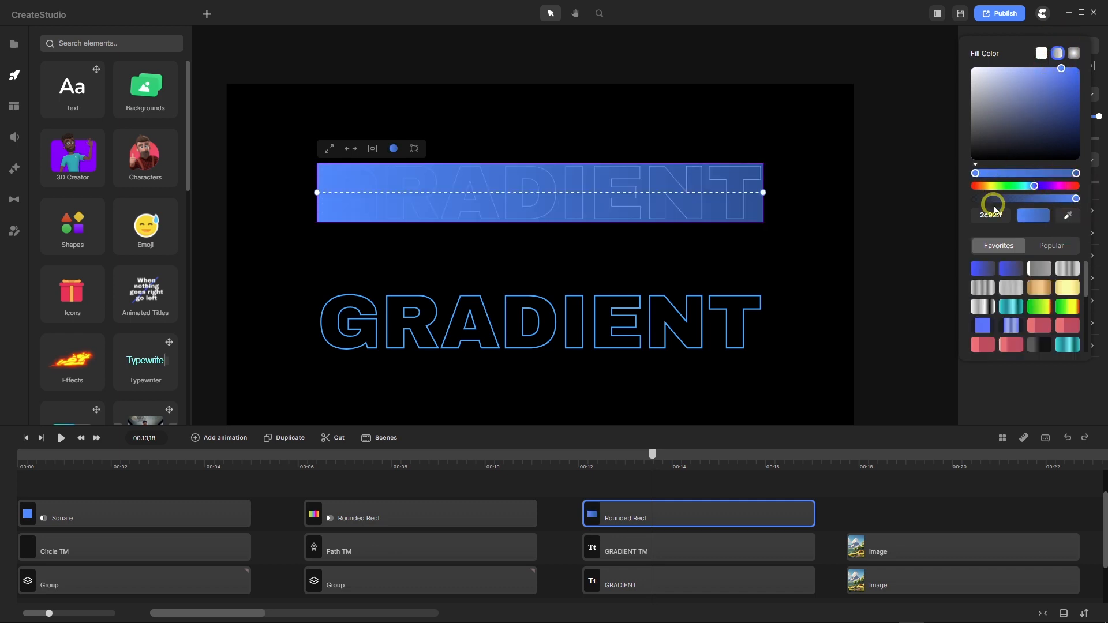
scroll(1050, 332, "down", 5)
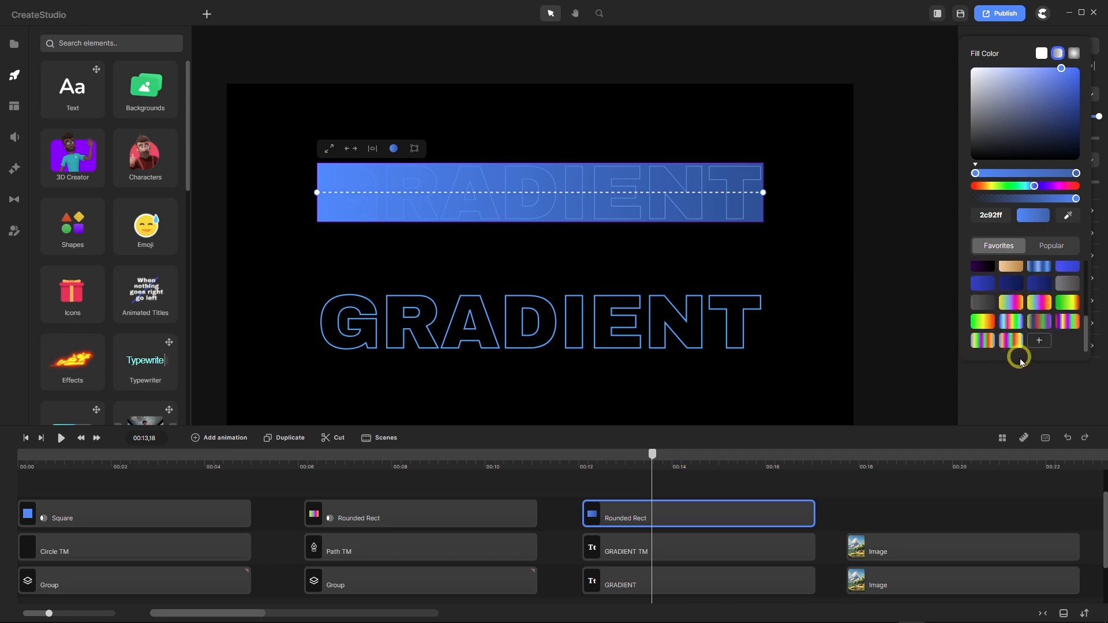
left_click(1040, 322)
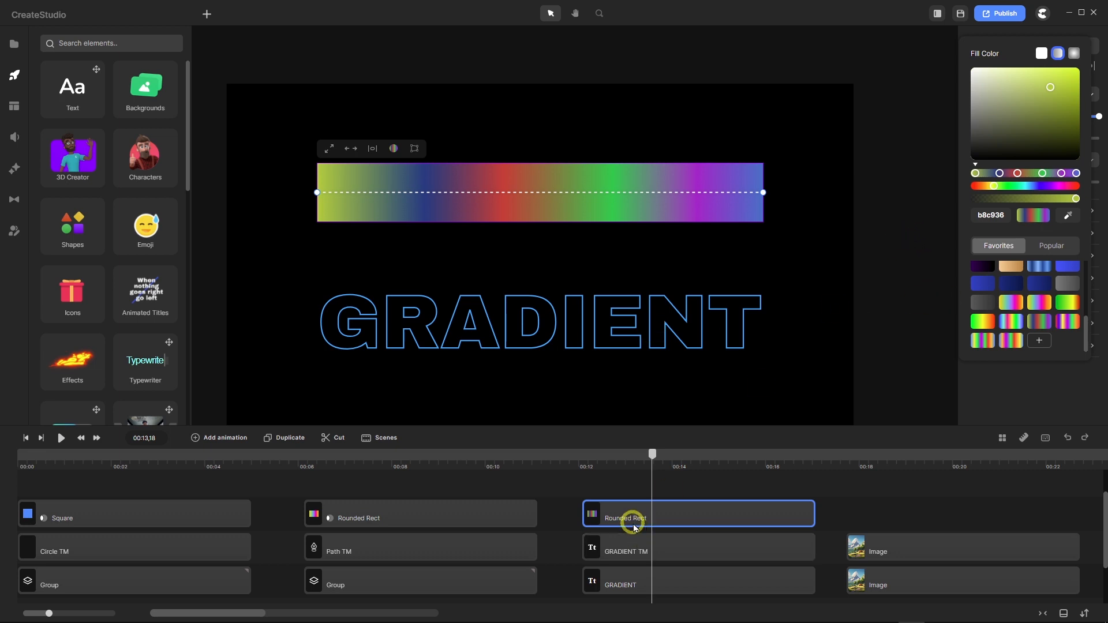
Track-matte the gradient rectangle to GRADIENT TM with the matte type set to Alpha.
left_click(1092, 323)
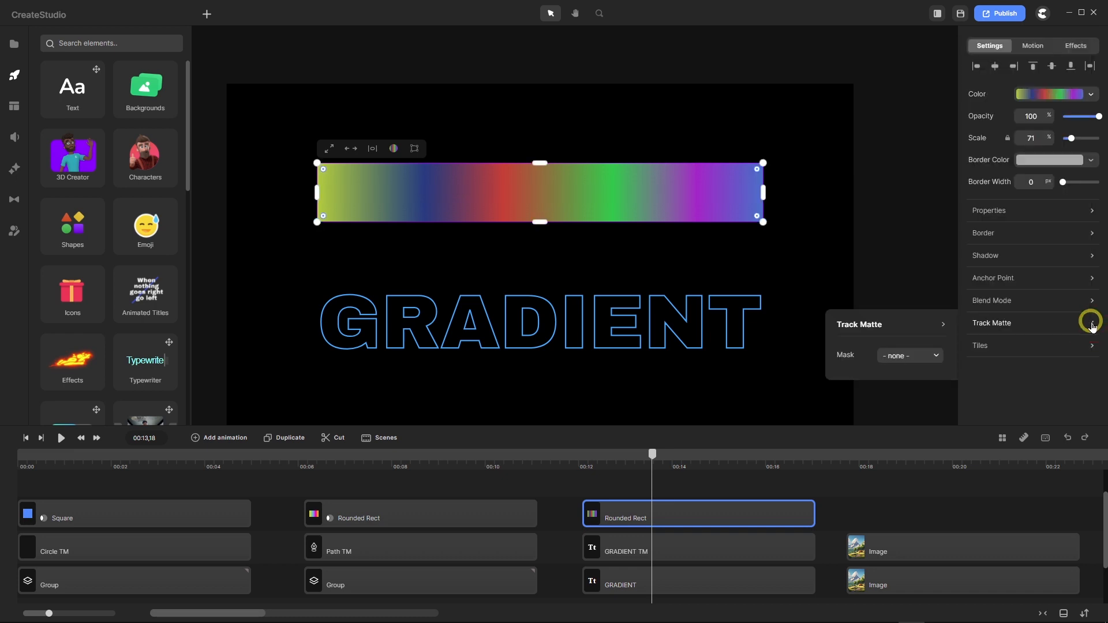
left_click(932, 359)
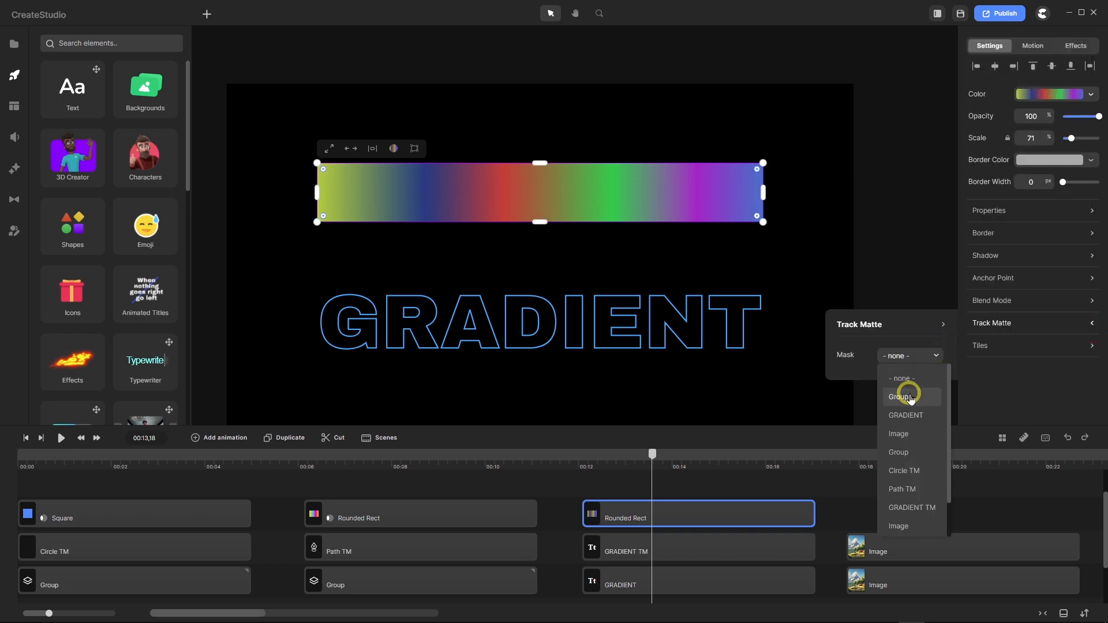
left_click(922, 506)
left_click(928, 380)
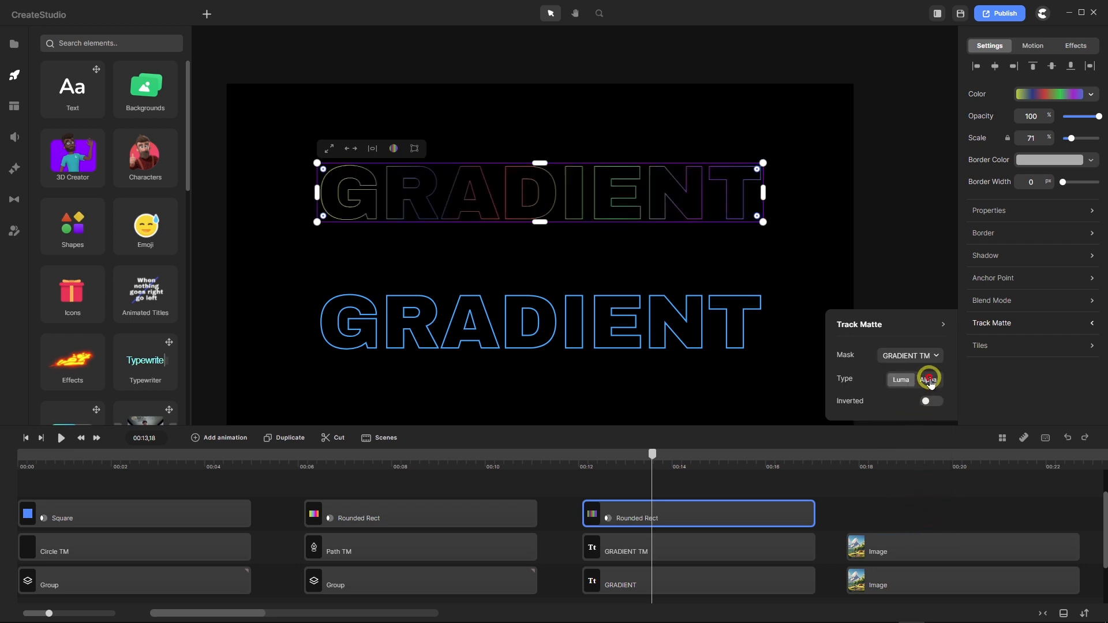
scroll(546, 200, "up", 5)
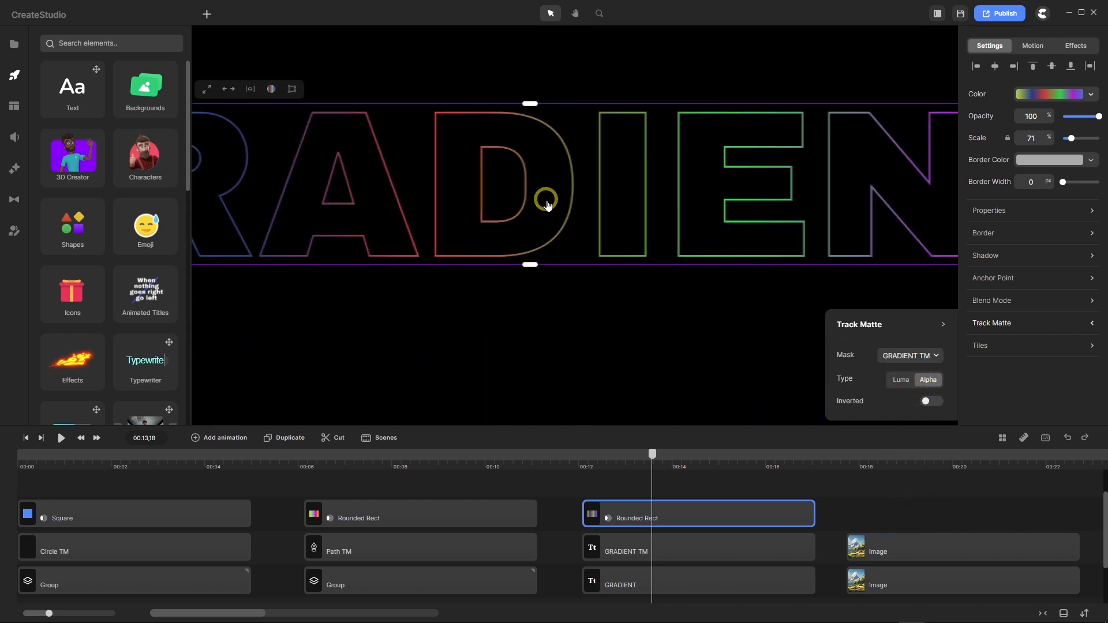
scroll(561, 223, "down", 3)
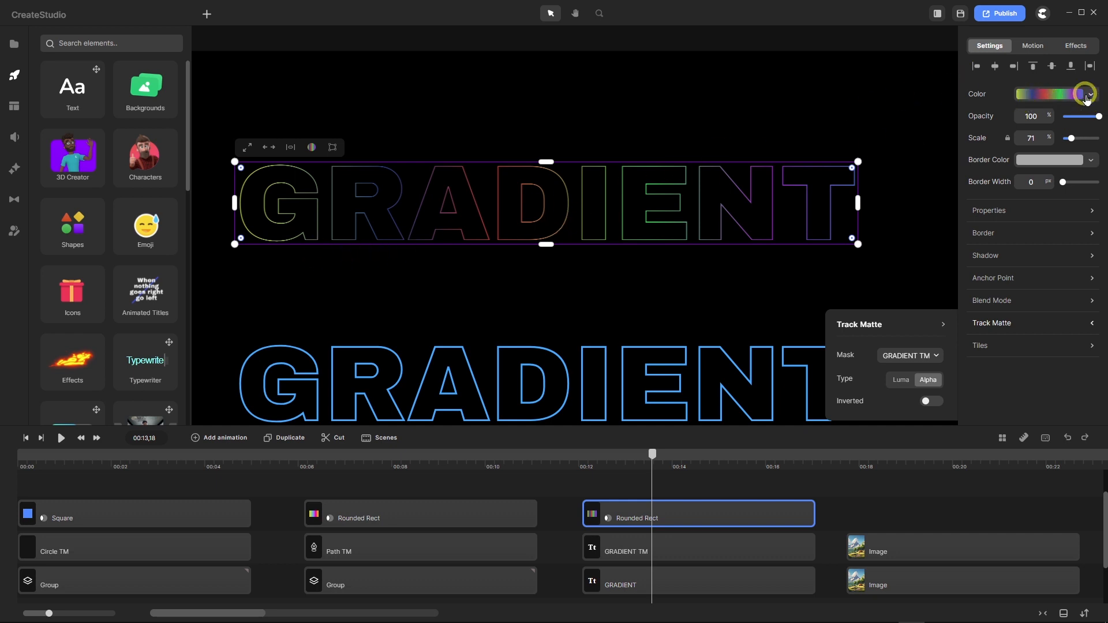
Set the border width of the GRADIENT TM text to 4 px.
left_click(1092, 233)
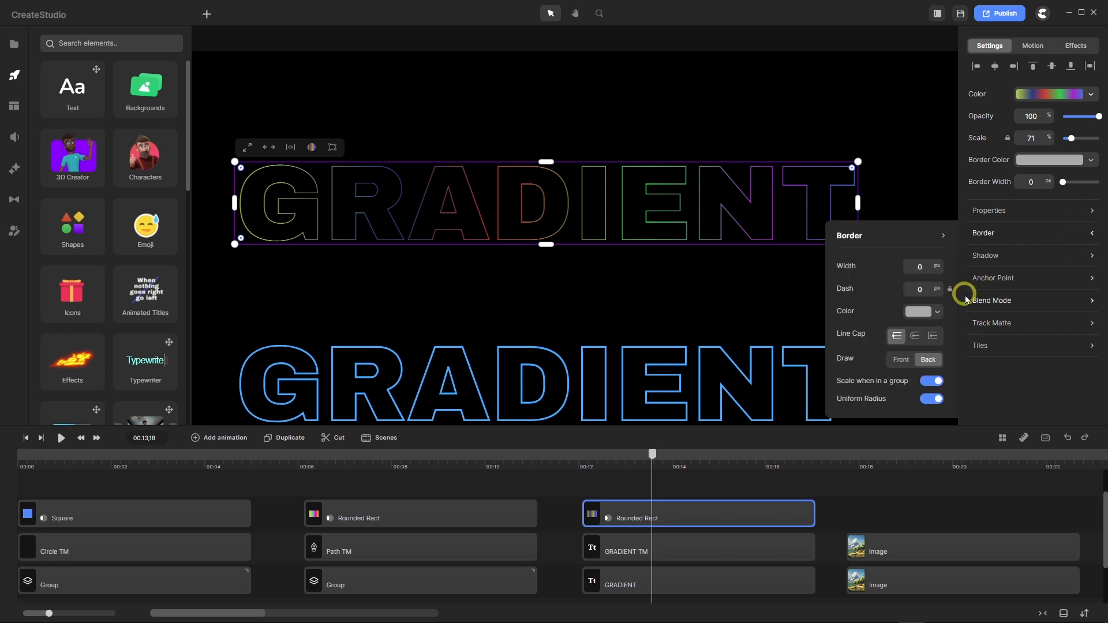
left_click(715, 553)
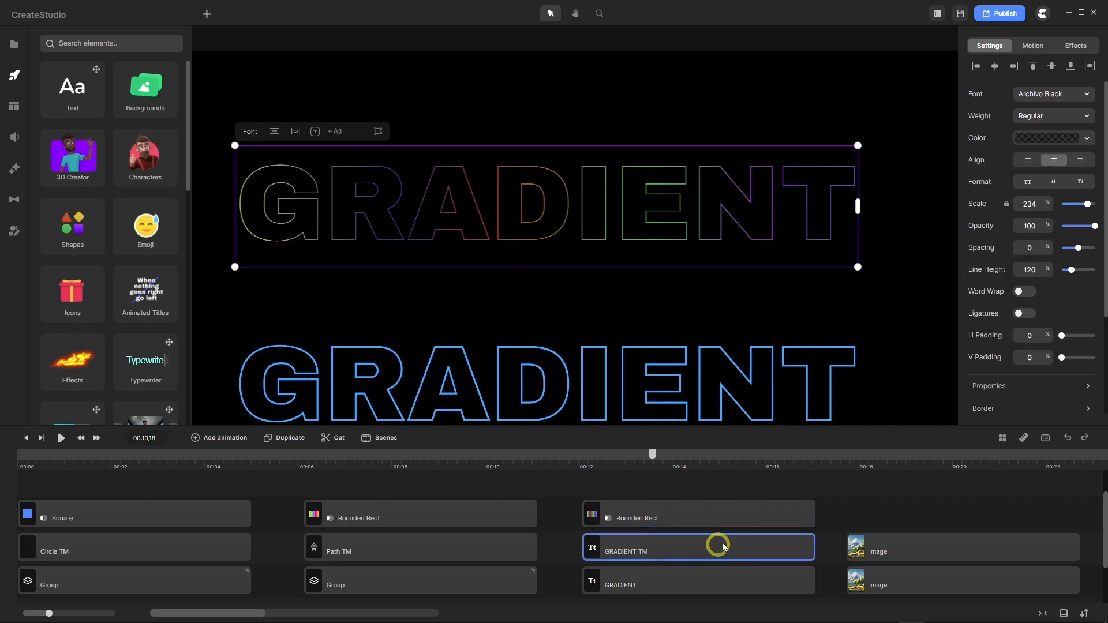
scroll(1016, 387, "down", 2)
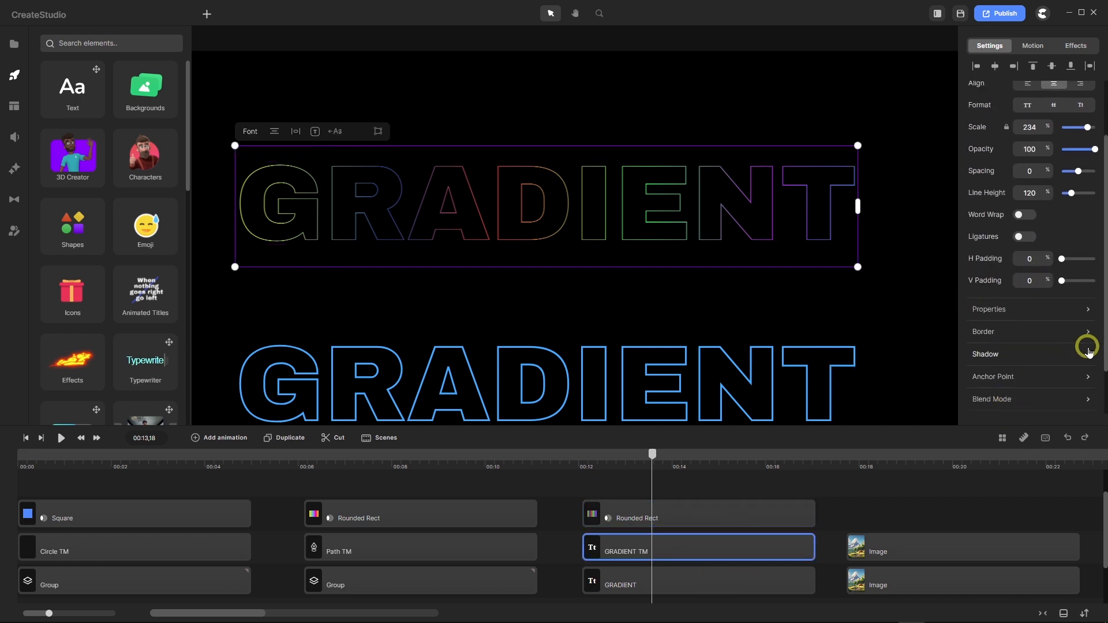
left_click(1084, 332)
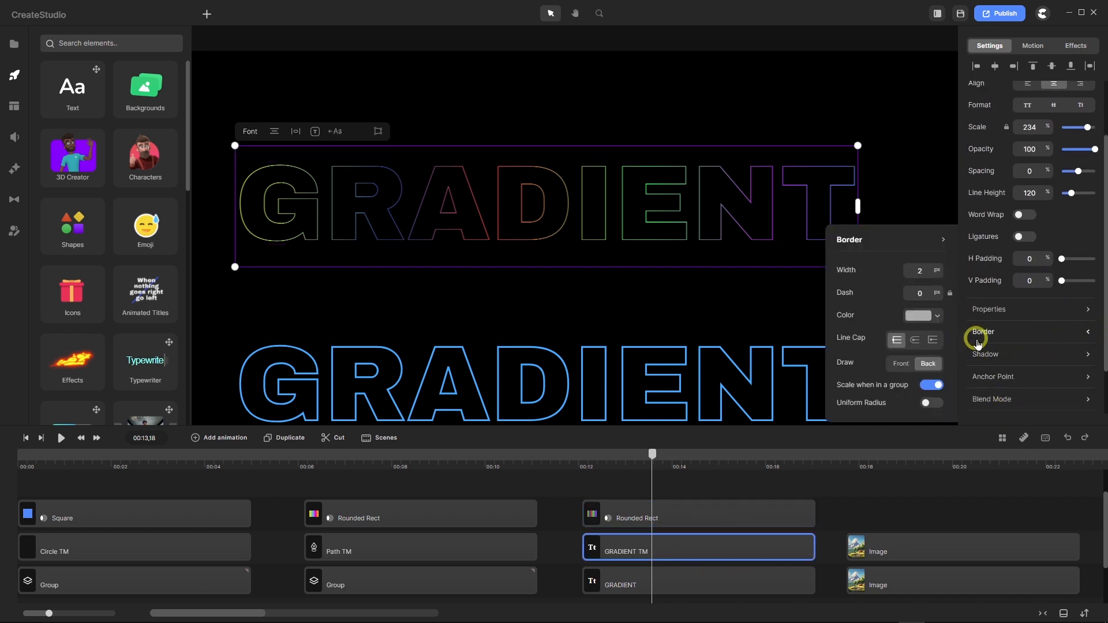
left_click_drag(938, 269, 941, 269)
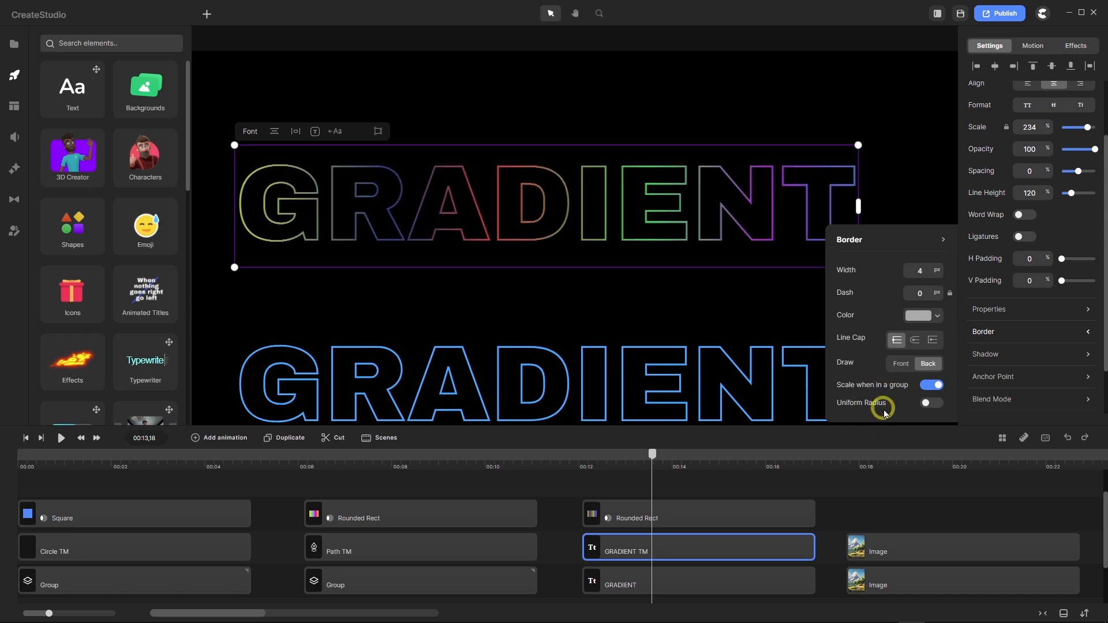
scroll(611, 235, "down", 3)
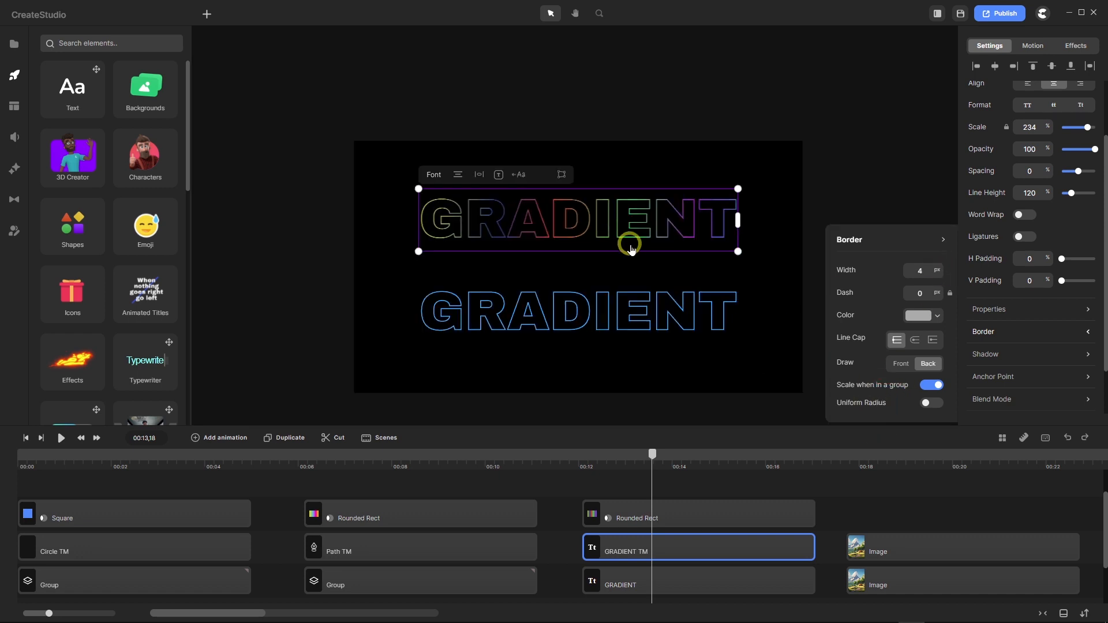
scroll(634, 253, "up", 2)
scroll(620, 250, "down", 1)
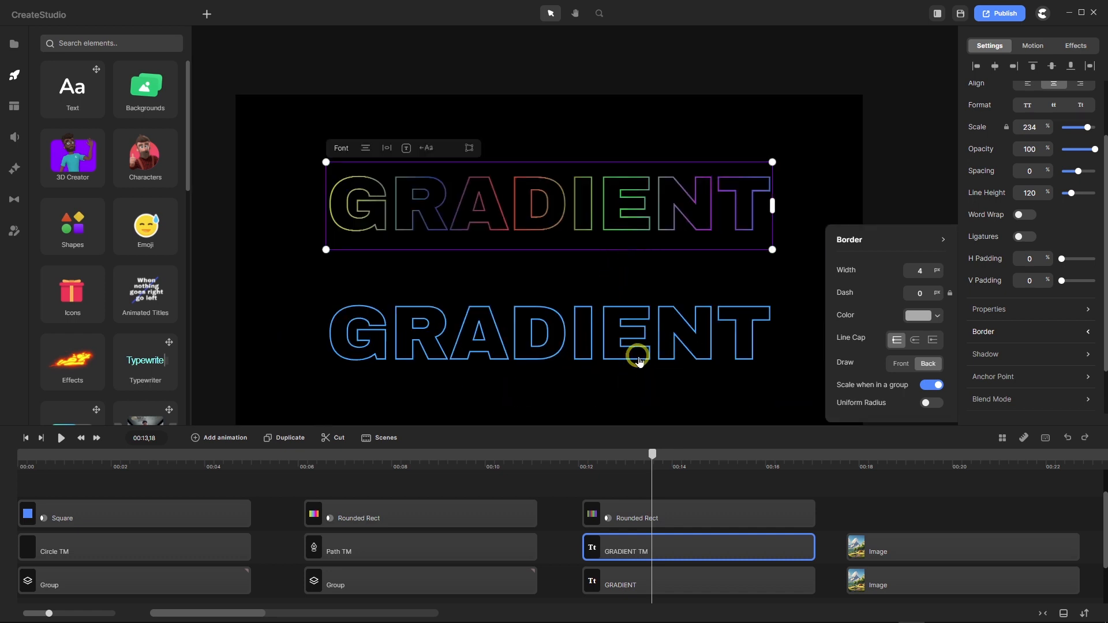
left_click(676, 588)
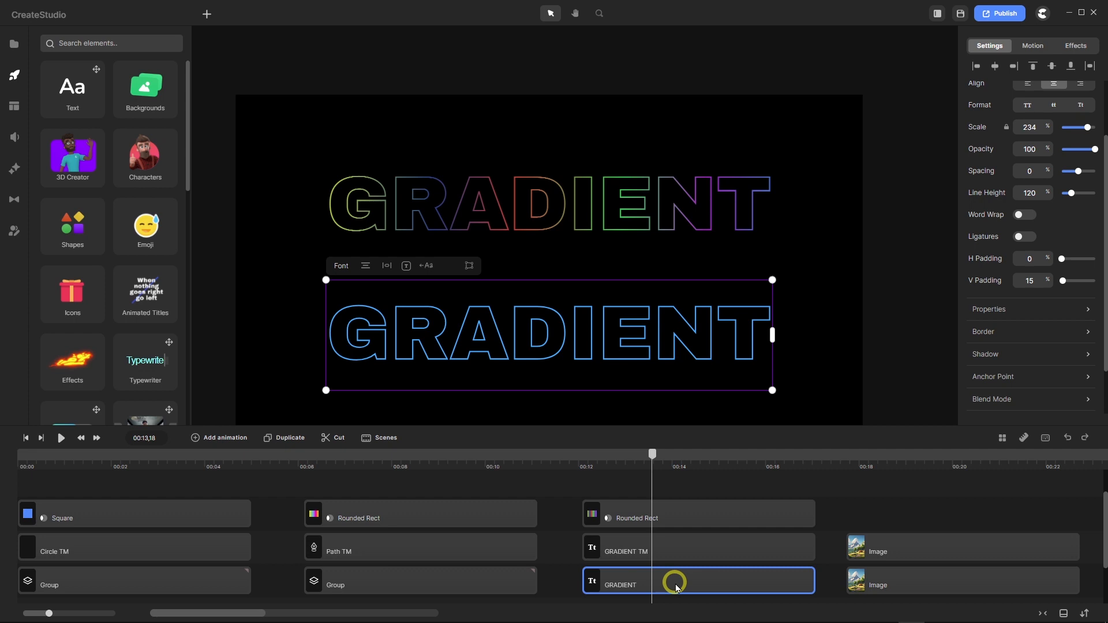
right_click(677, 588)
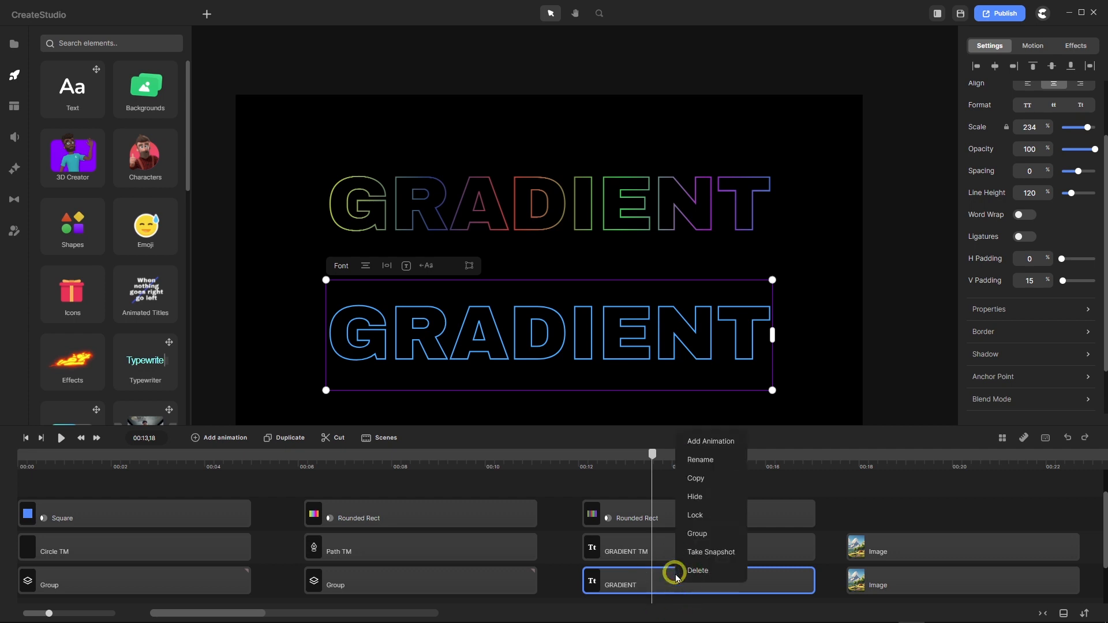
left_click(688, 542)
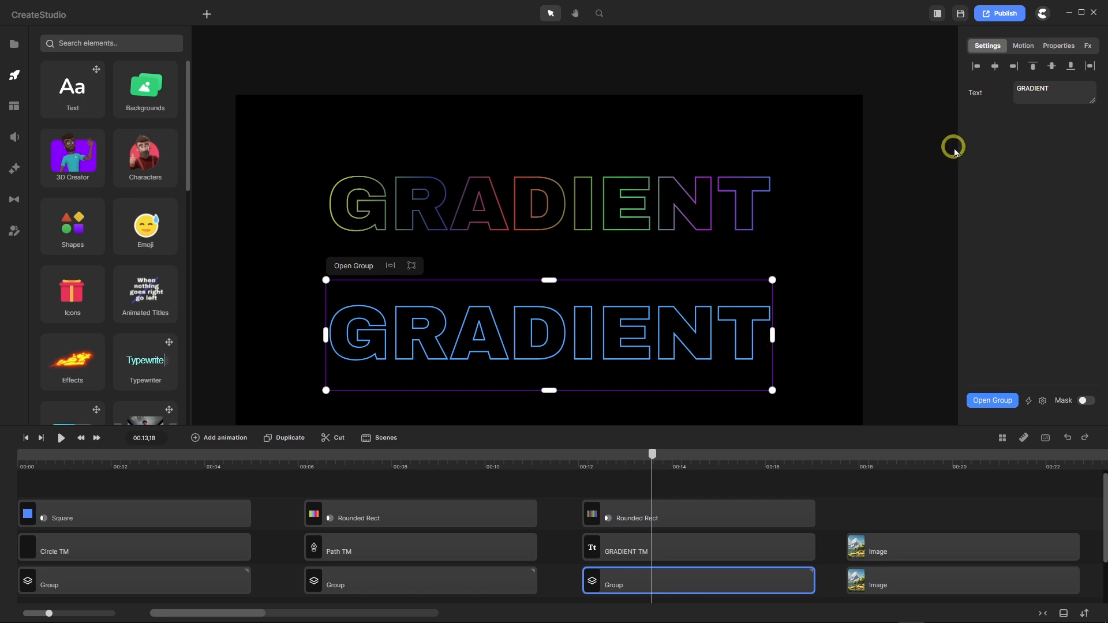
left_click(1068, 437)
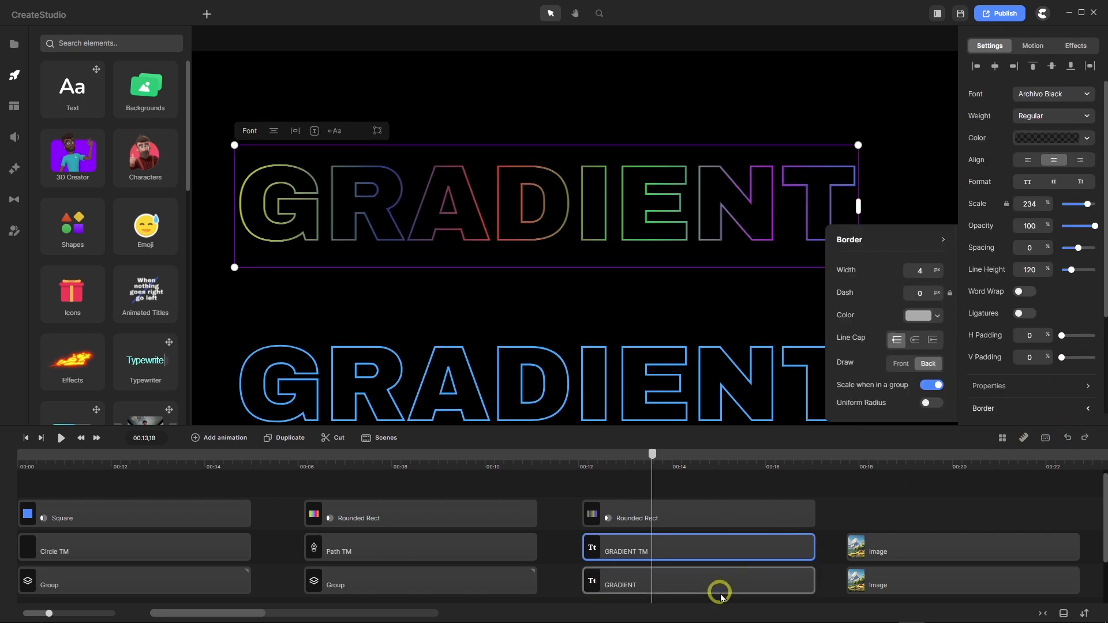
Turn the lower blue-outlined GRADIENT text layer into a group.
left_click(716, 585)
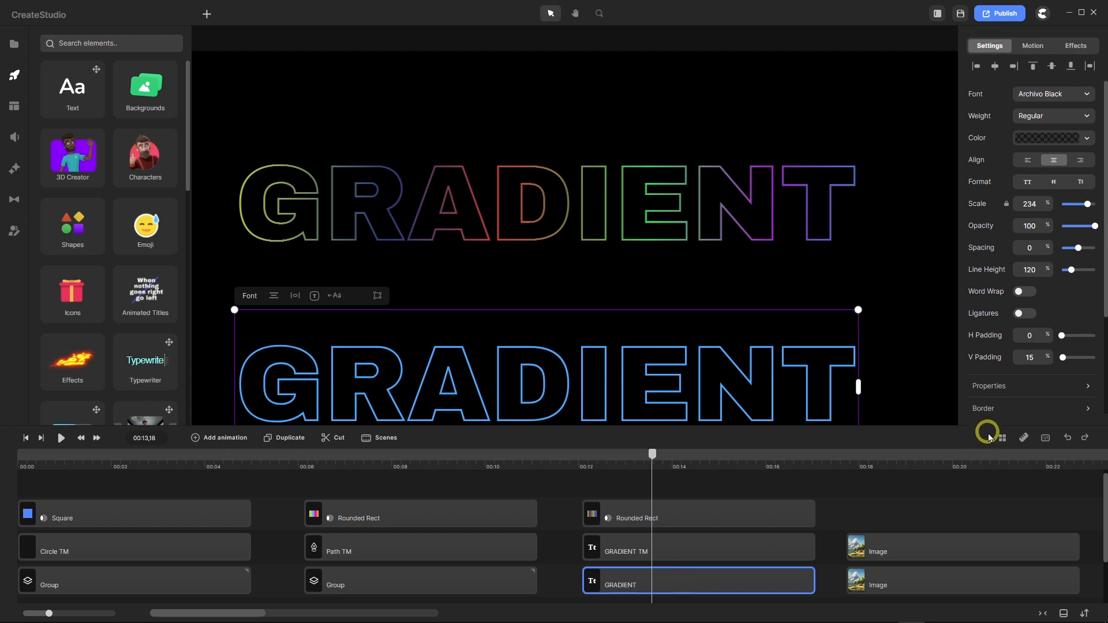
right_click(679, 574)
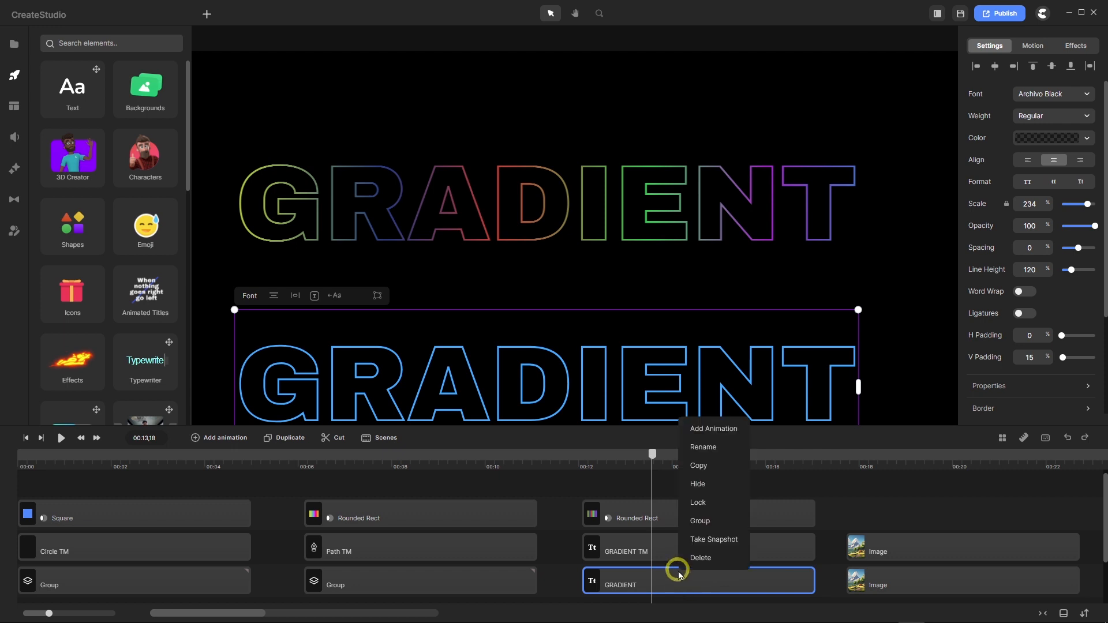
left_click(699, 521)
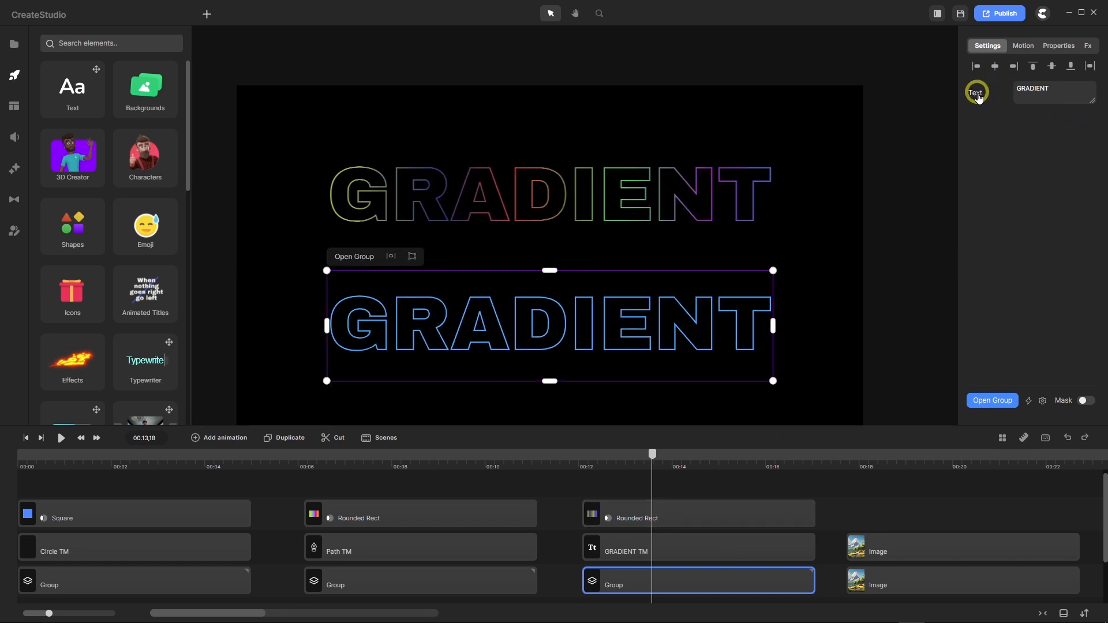
Set the grouped text's border to the favorite linear gradient running from yellow-green through blue, red, green and purple.
left_click(977, 96)
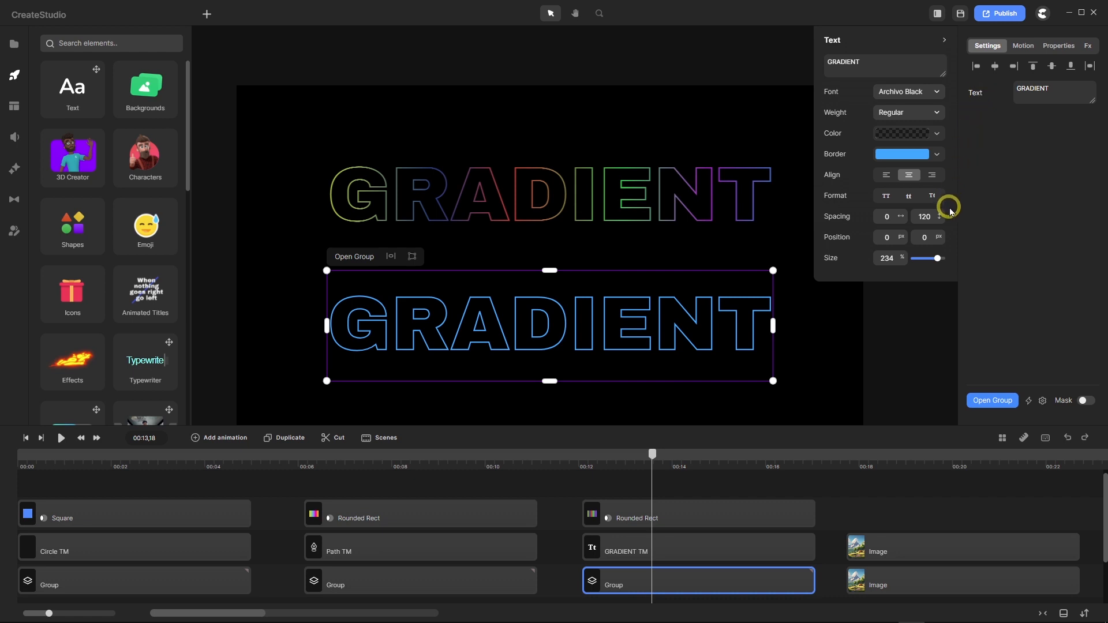
left_click(909, 156)
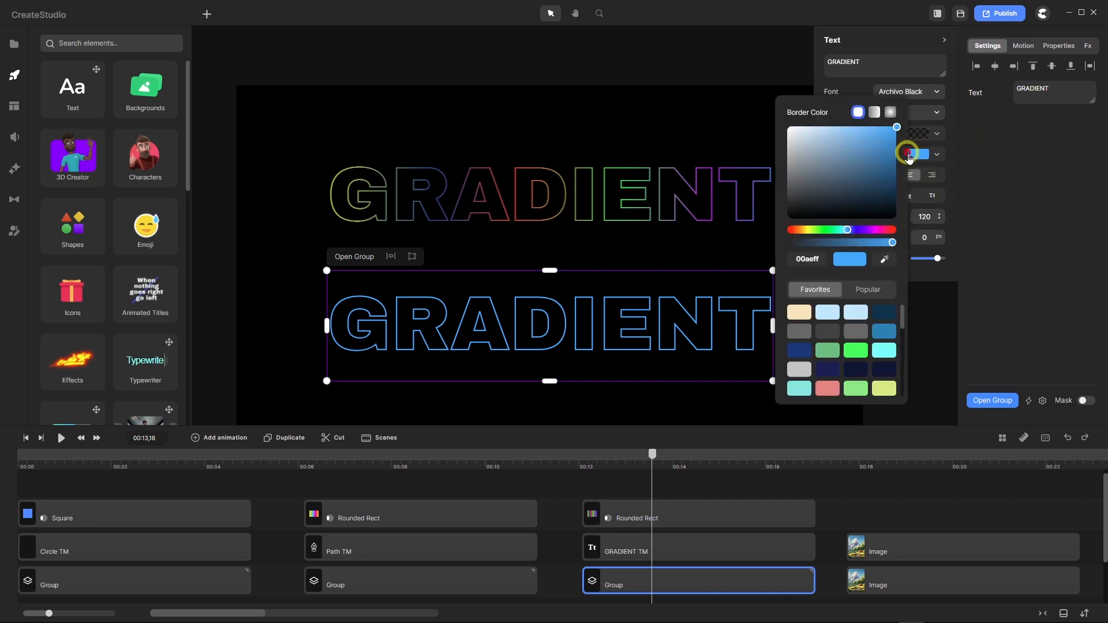
left_click(874, 112)
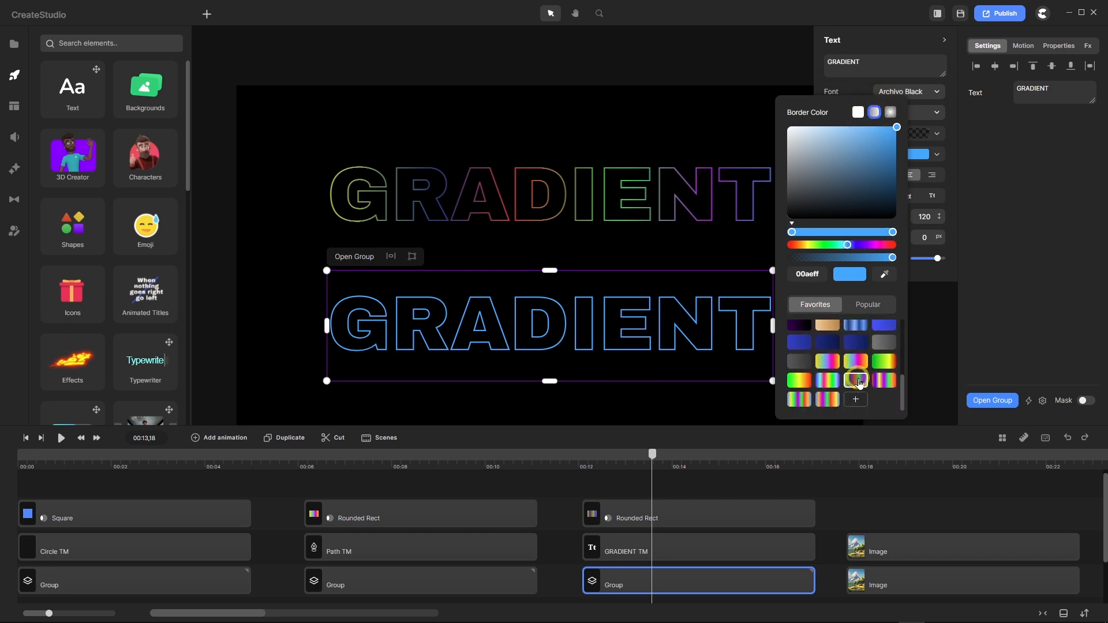
left_click(856, 380)
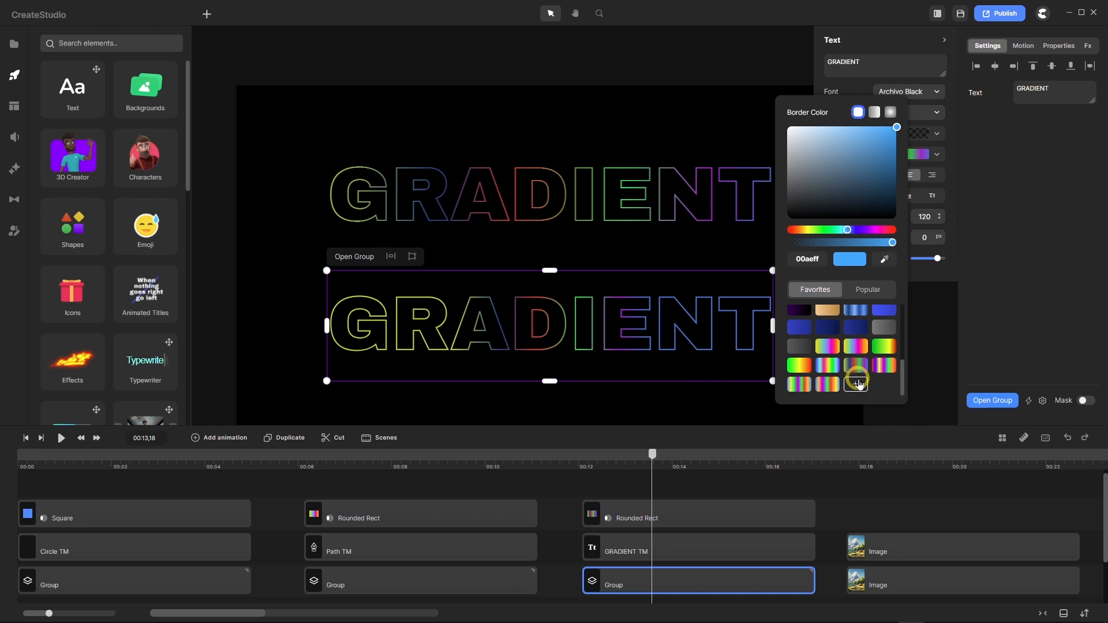
left_click(1025, 360)
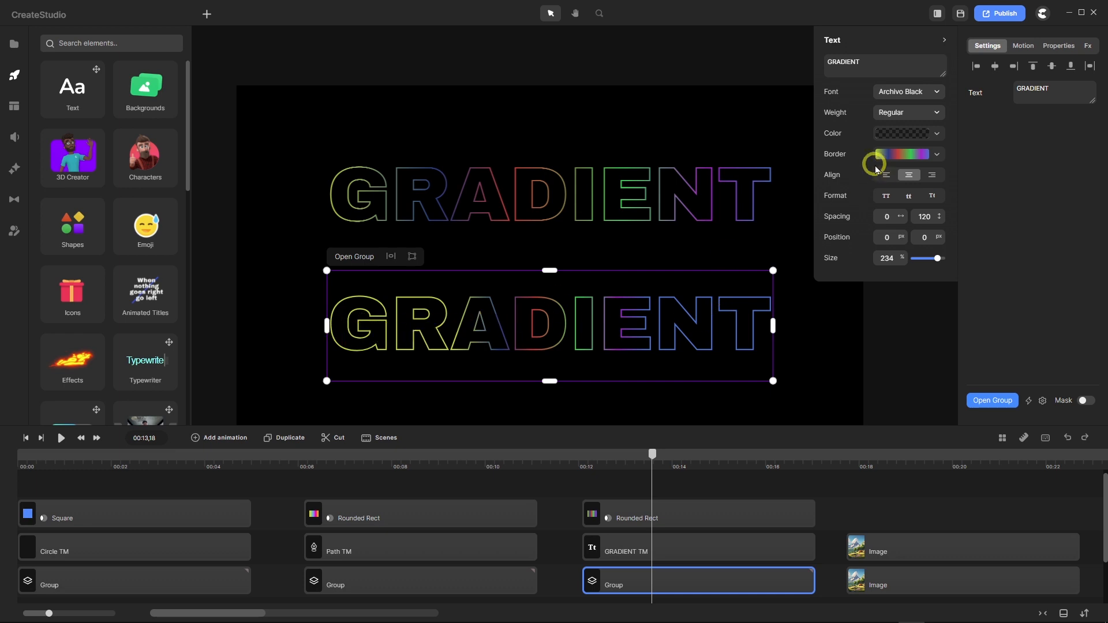
Examine the grouped text's border gradient stops and compare its color distribution with the track-matted text above.
left_click(895, 163)
left_click(777, 238)
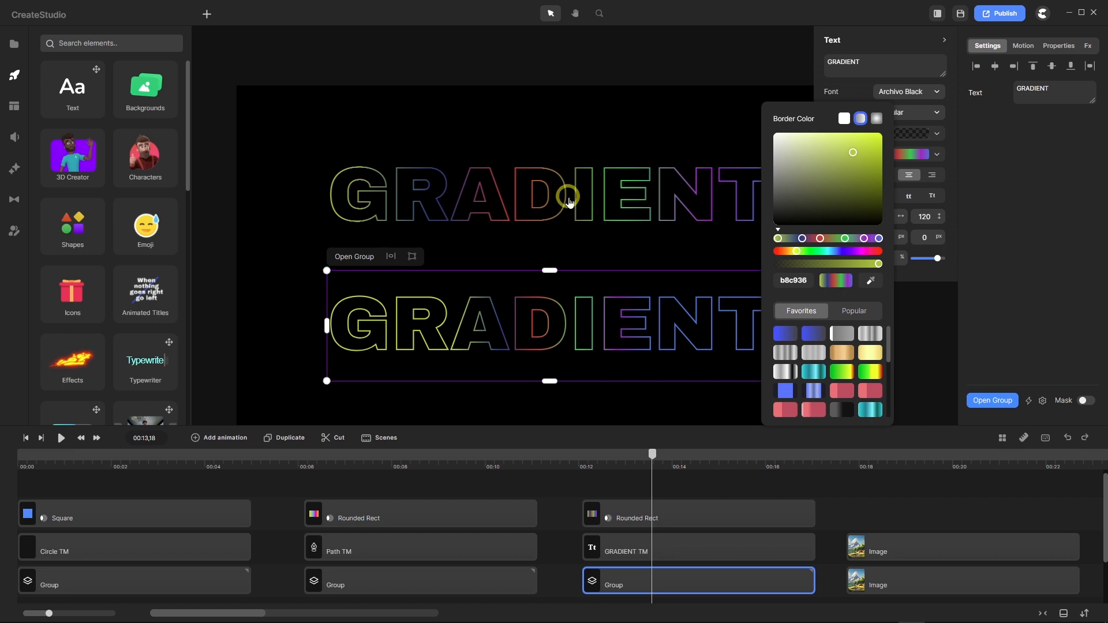
left_click(1024, 280)
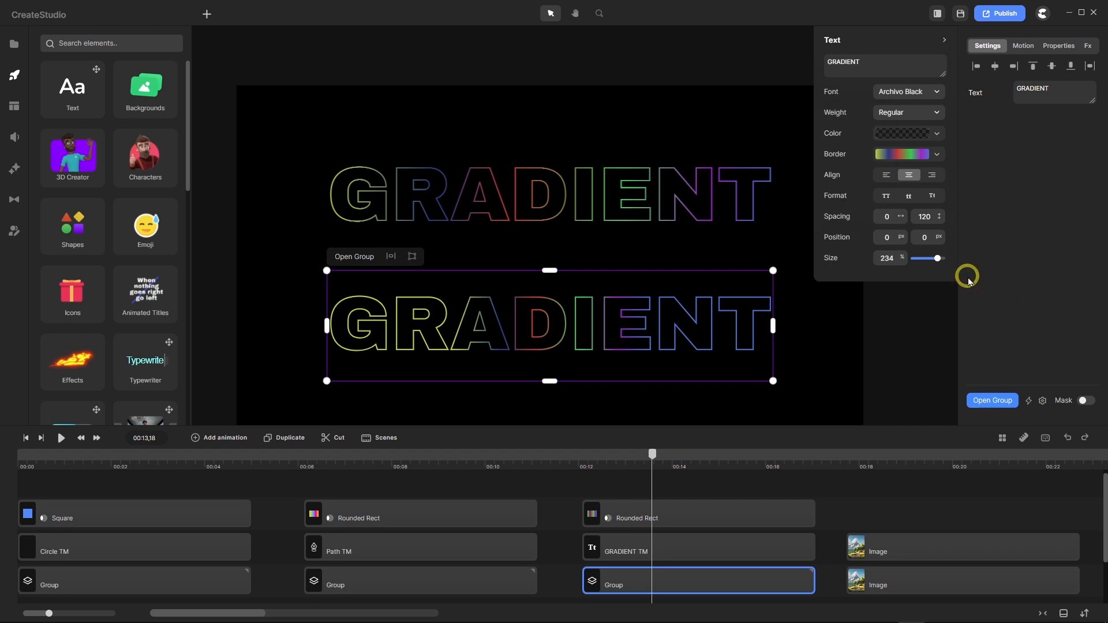
scroll(514, 202, "down", 3)
scroll(537, 231, "up", 4)
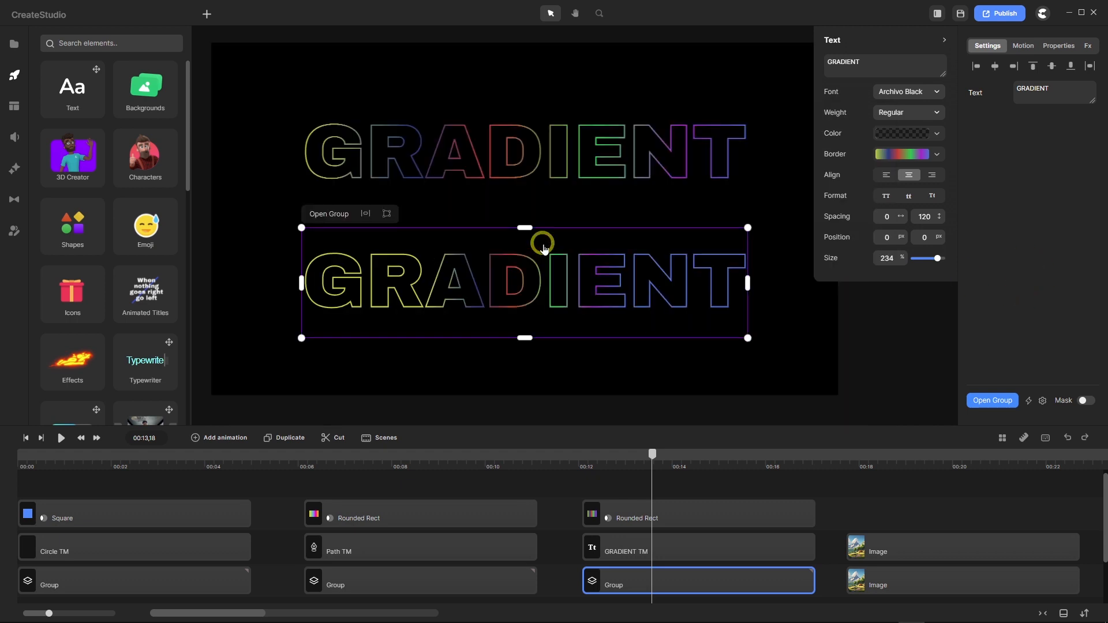
scroll(542, 247, "down", 2)
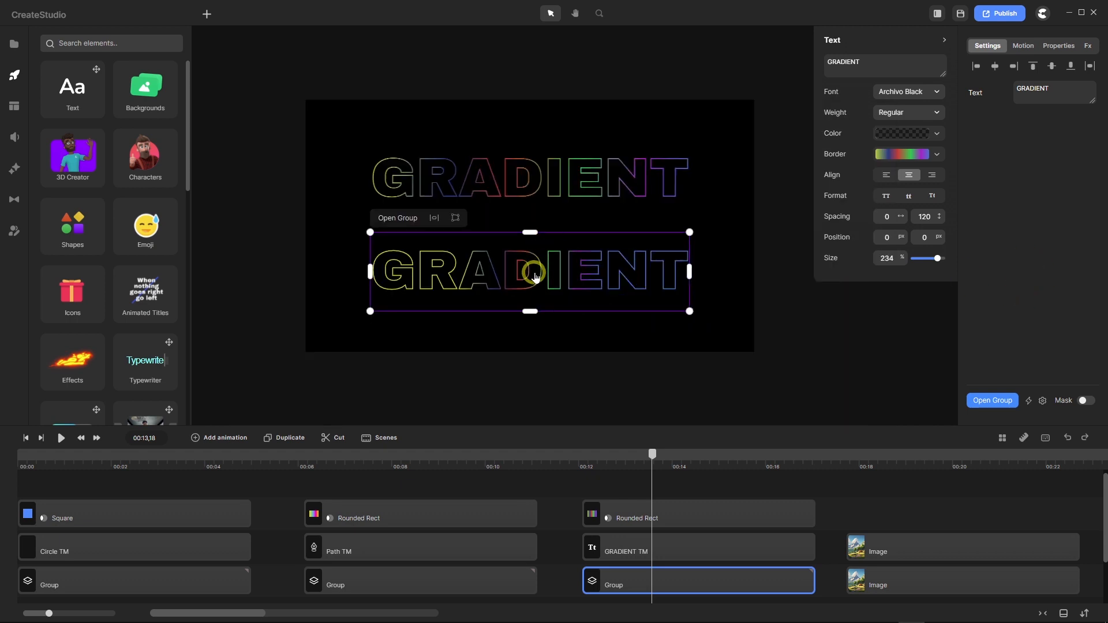
Move the track-matted GRADIENT text and its gradient rectangle near the canvas top, and bring the grouped text up close beneath them.
left_click(525, 182)
mouse_move(526, 184)
left_mouse_down()
mouse_move(534, 148)
mouse_move(532, 185)
left_mouse_up()
left_click(806, 131)
left_click_drag(743, 128, 346, 232)
left_click_drag(487, 198, 544, 161)
left_click_drag(774, 228, 250, 356)
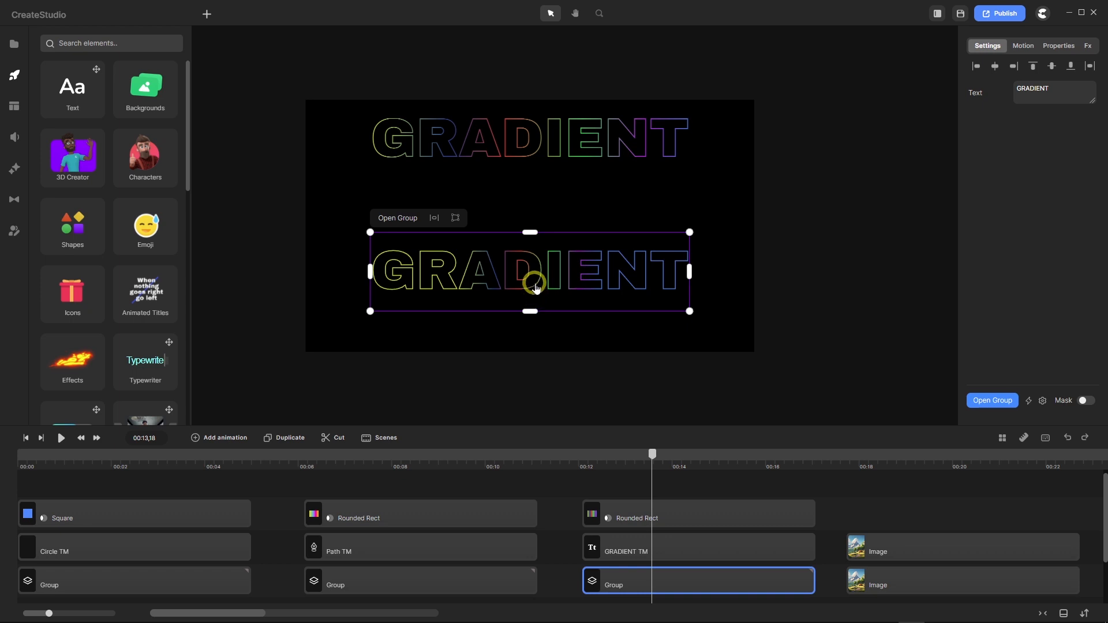
left_click_drag(531, 279, 536, 226)
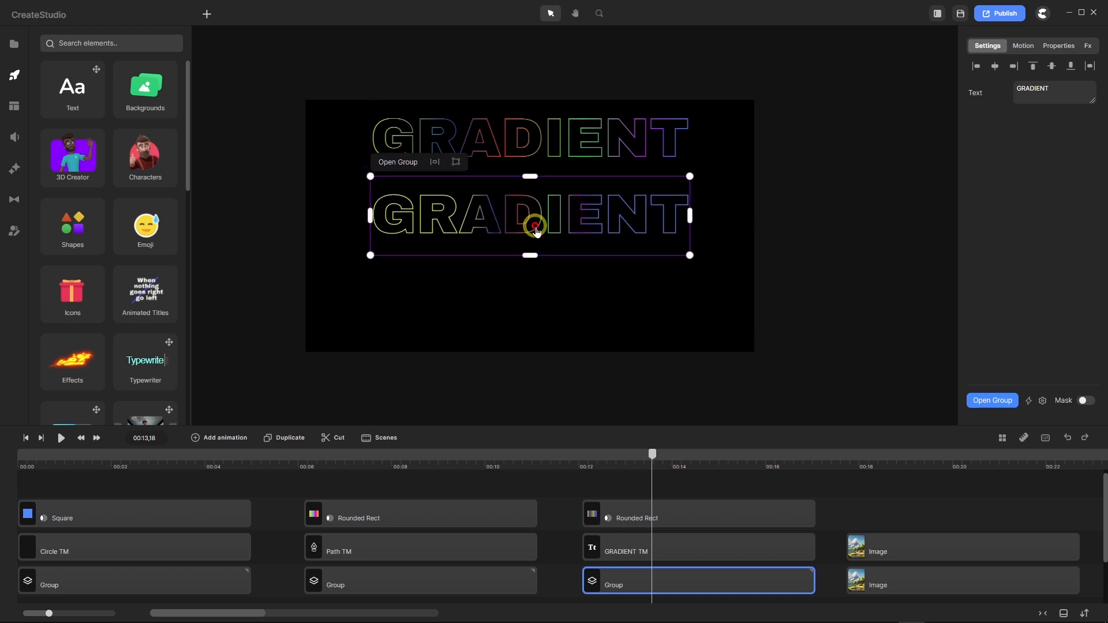
Add a new text element and place it below the two GRADIENT texts.
left_click(206, 13)
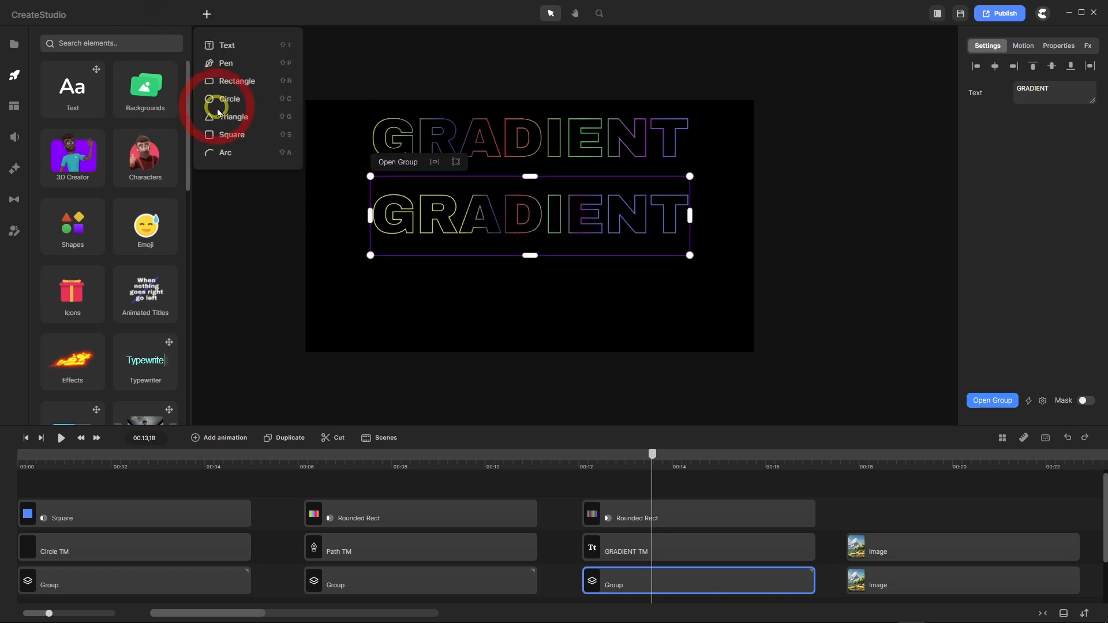
left_click(237, 50)
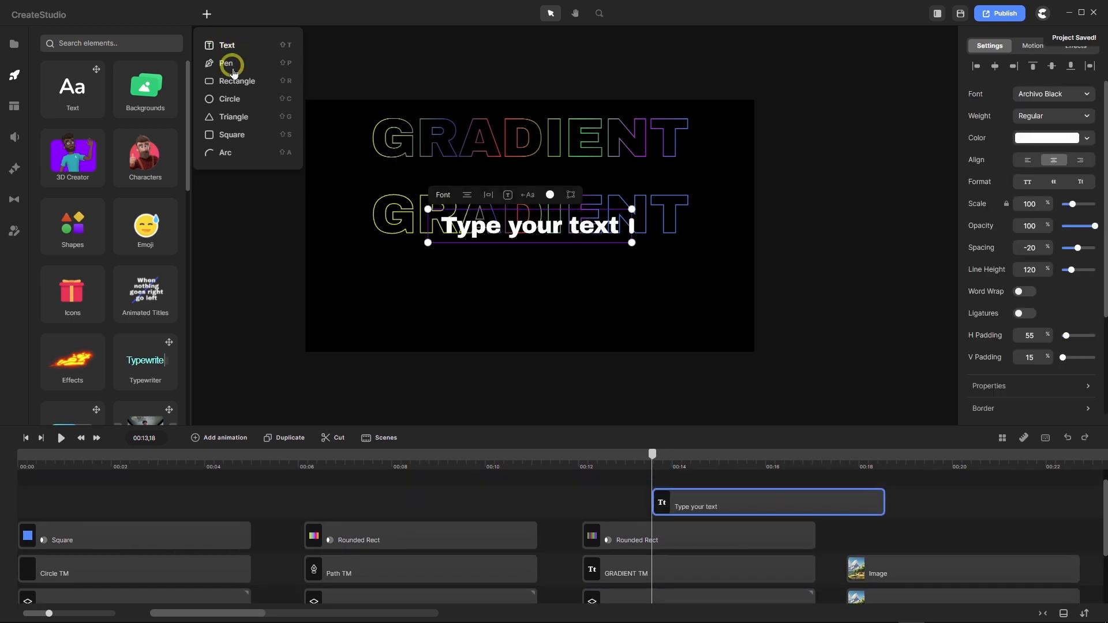
left_click_drag(527, 230, 526, 299)
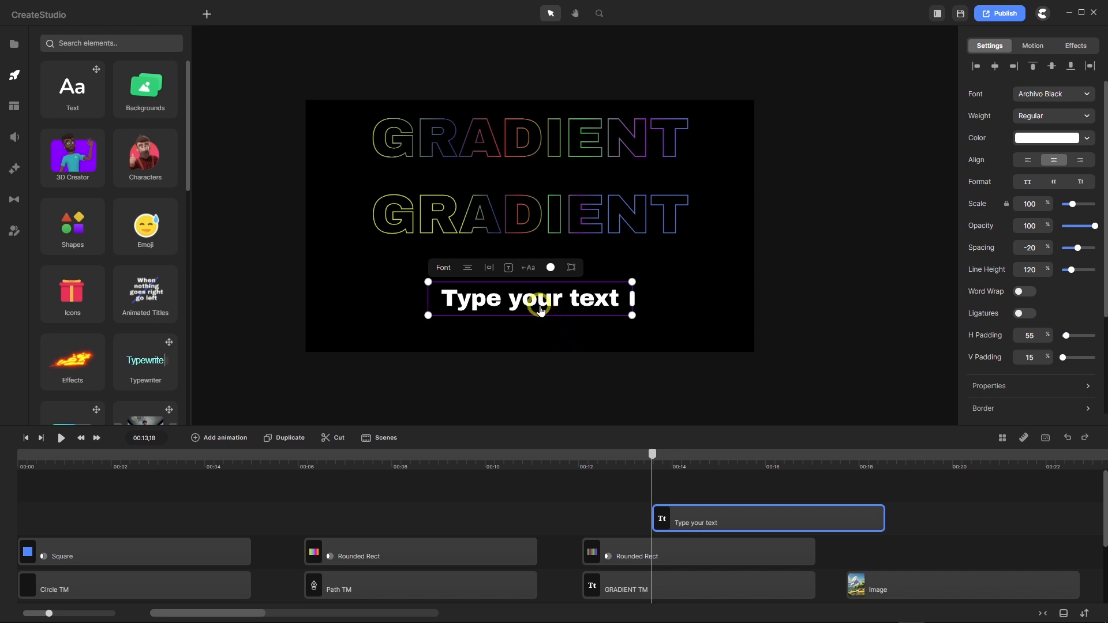
Change the new text to GRADIENT, with horizontal padding and letter spacing both set to 0%.
left_click_drag(1067, 335, 865, 358)
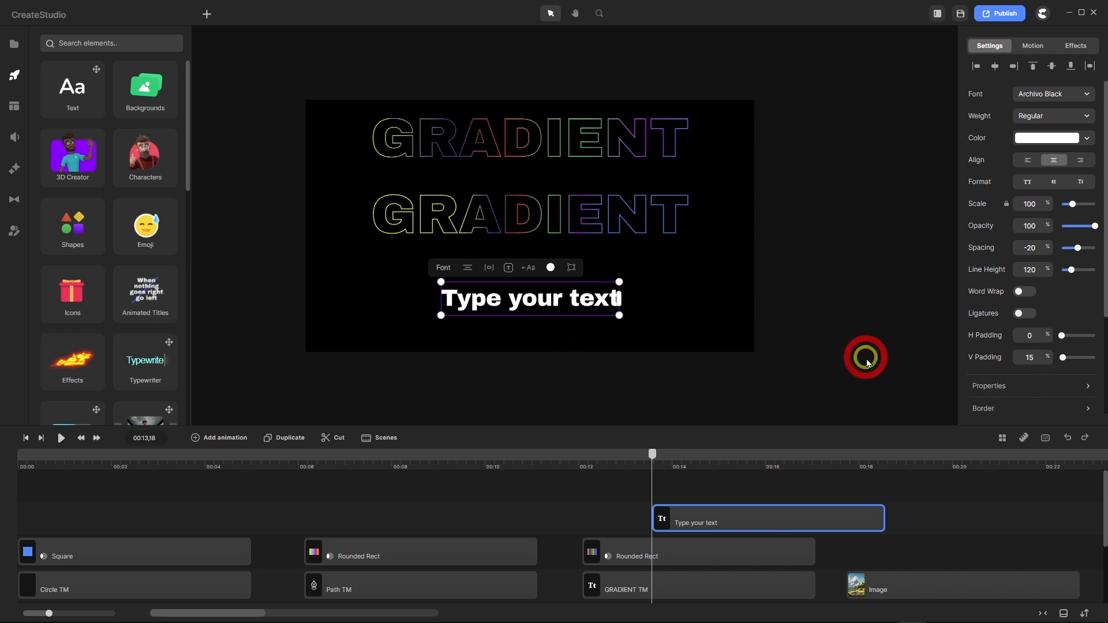
double_click(509, 306)
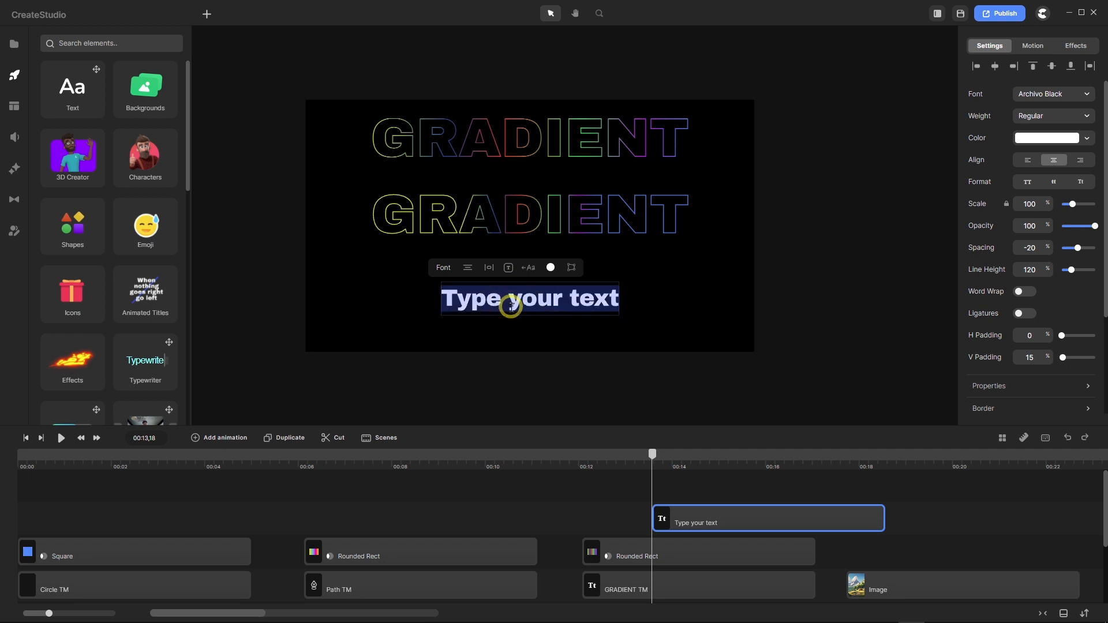
type("GRAD")
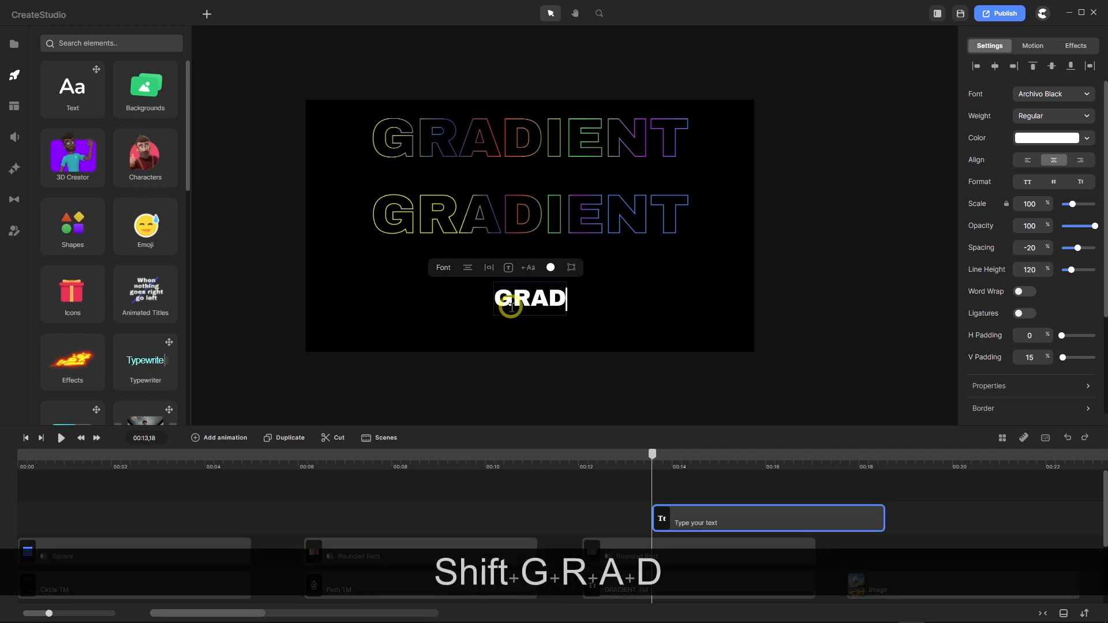
type("IENT")
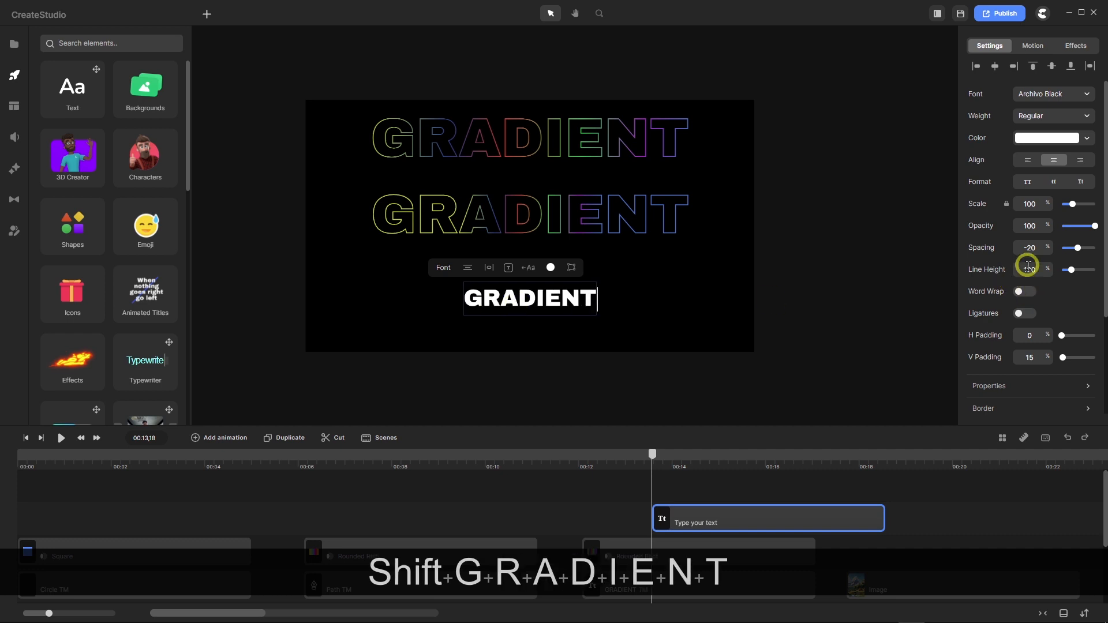
left_click(991, 260)
type("0")
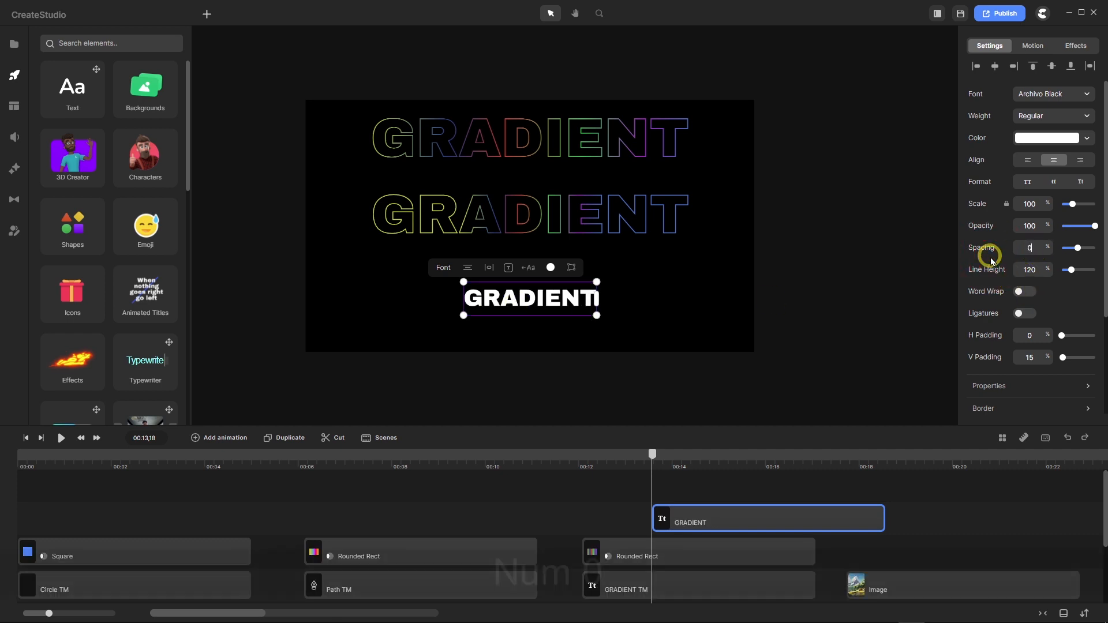
key("Return")
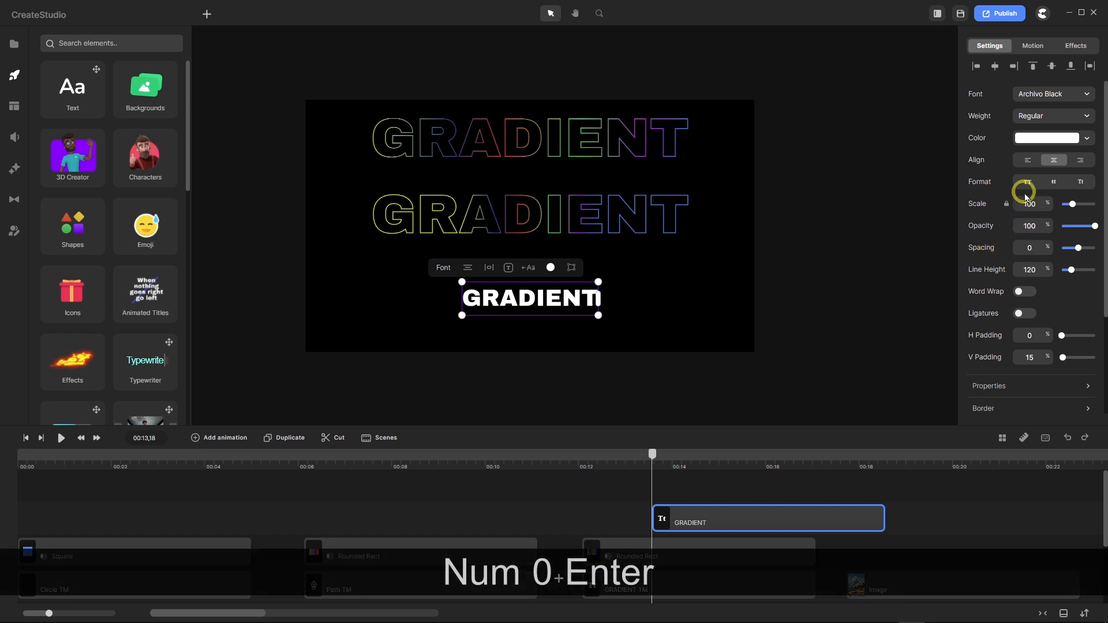
Make the new GRADIENT text's fill fully transparent and set its border width to 2 px.
left_click(1041, 140)
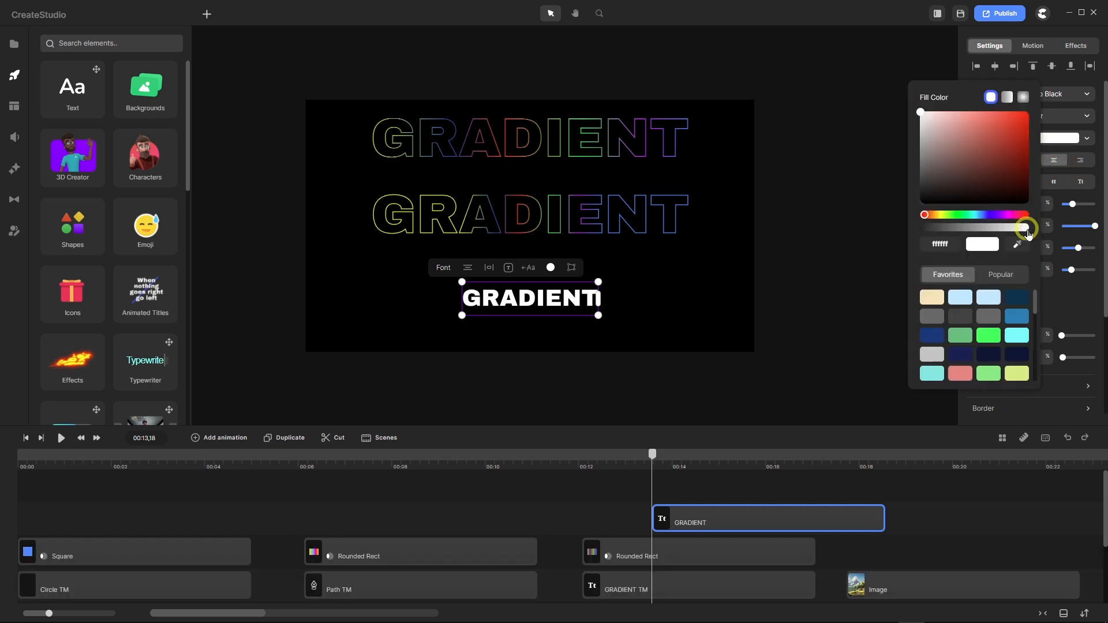
left_click_drag(1025, 229, 875, 240)
left_click(1081, 312)
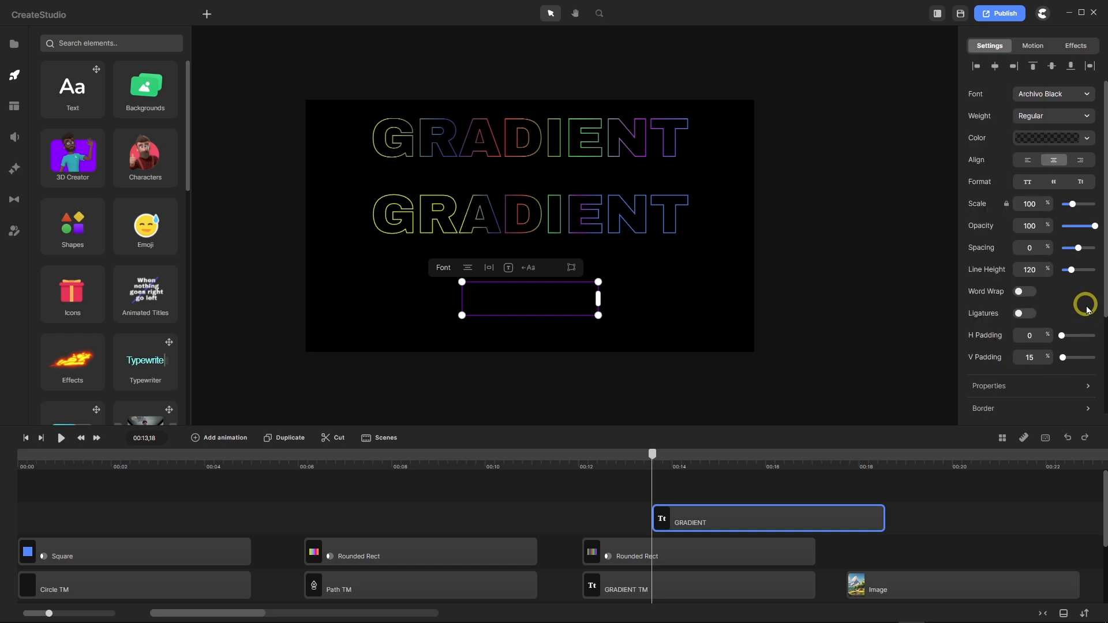
left_click(1022, 411)
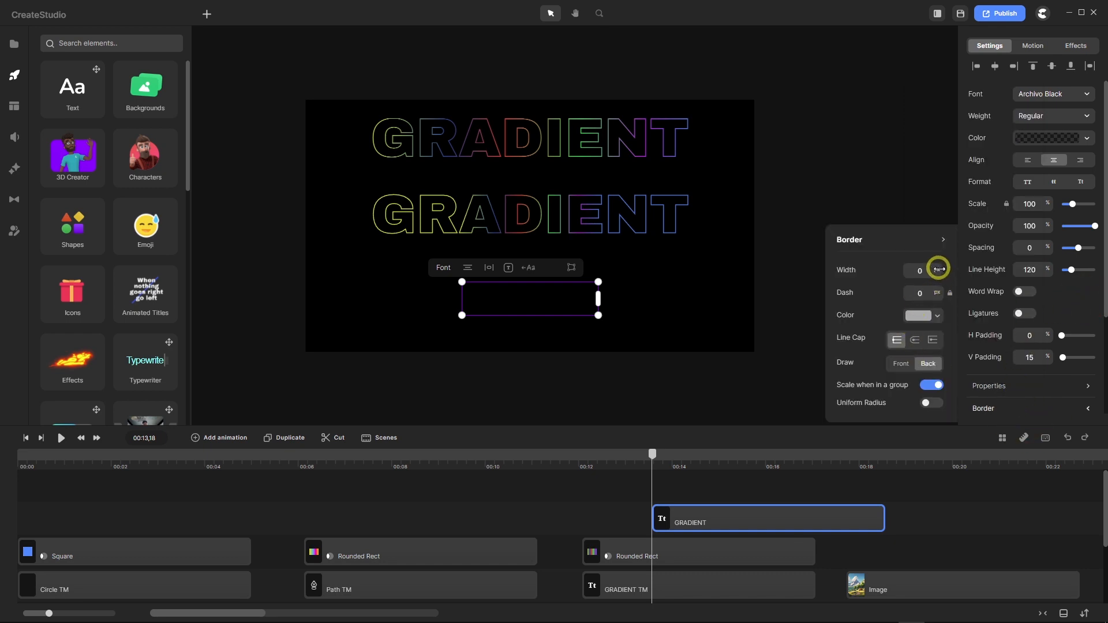
left_click_drag(939, 269, 947, 273)
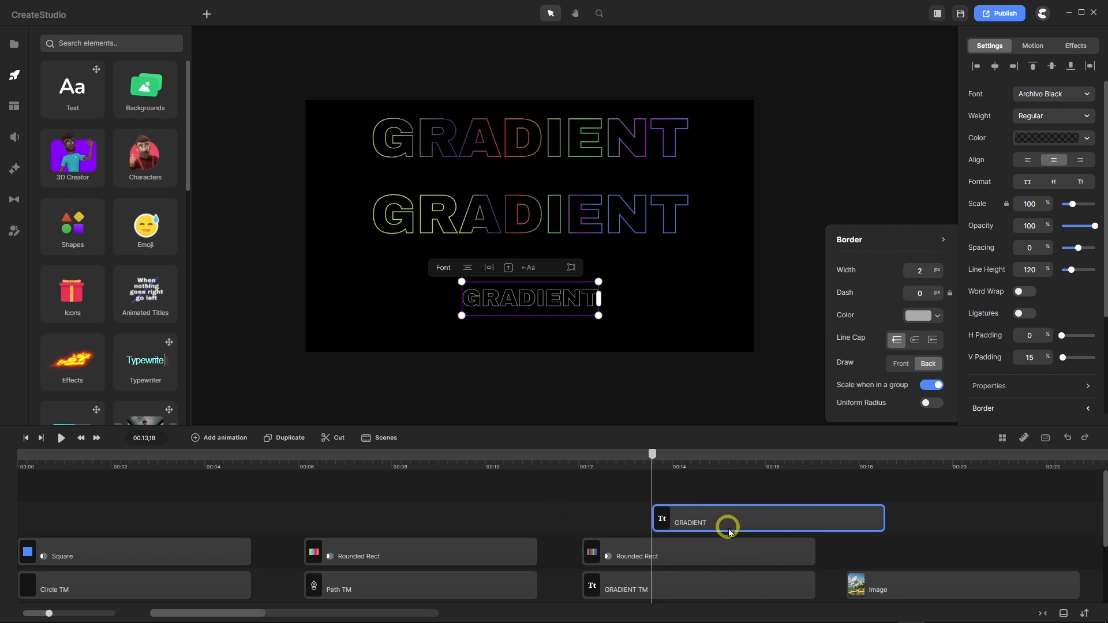
Move the new GRADIENT layer beneath the text's Group layer, aligned with its start, and bring up its layer options.
left_click_drag(720, 524, 657, 557)
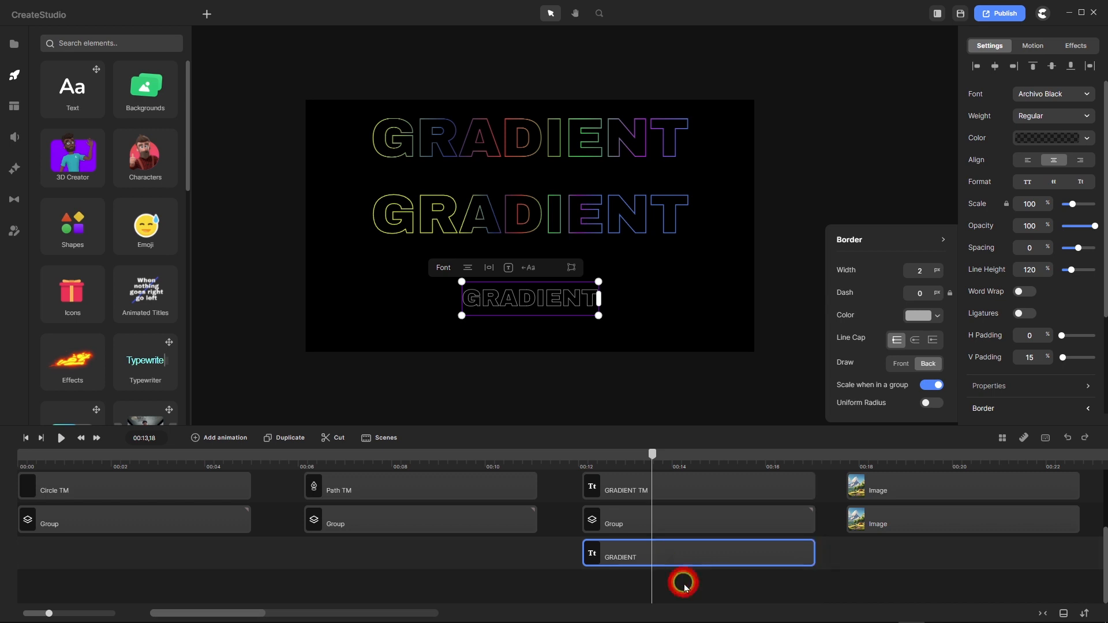
left_click(672, 552)
right_click(671, 551)
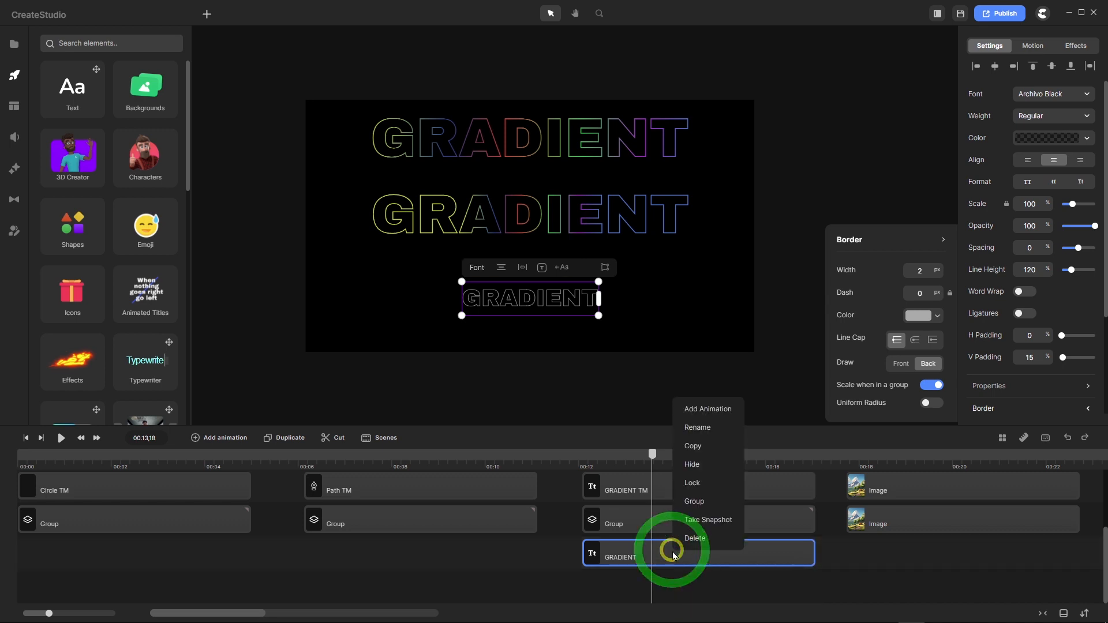
Group the GRADIENT text layer and apply the dark multicolour linear gradient from the favourites to its border.
left_click(691, 504)
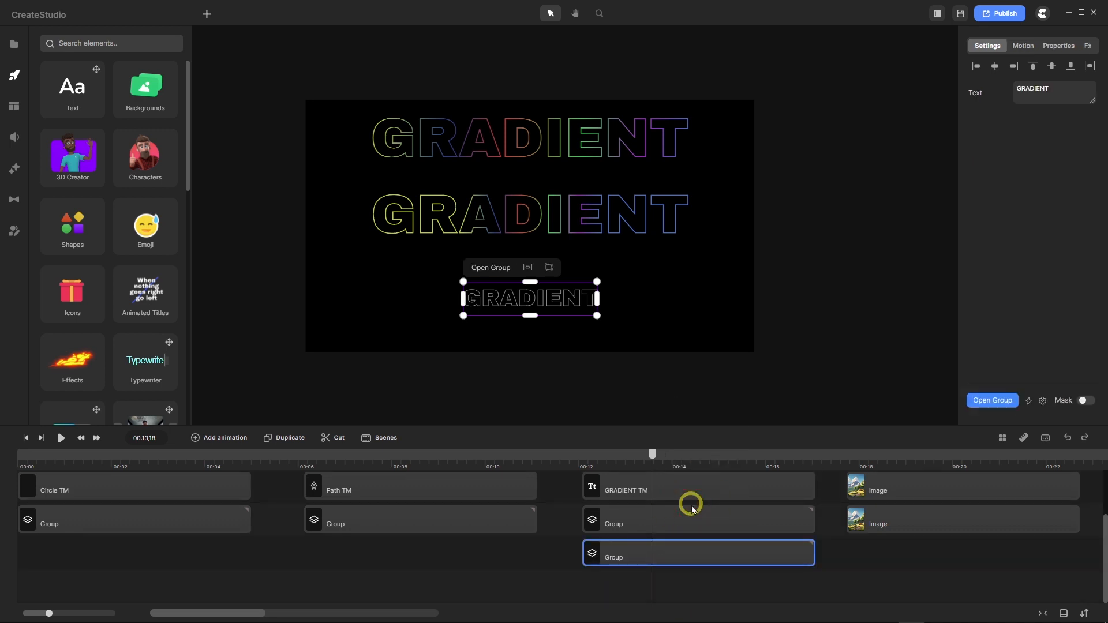
left_click(961, 100)
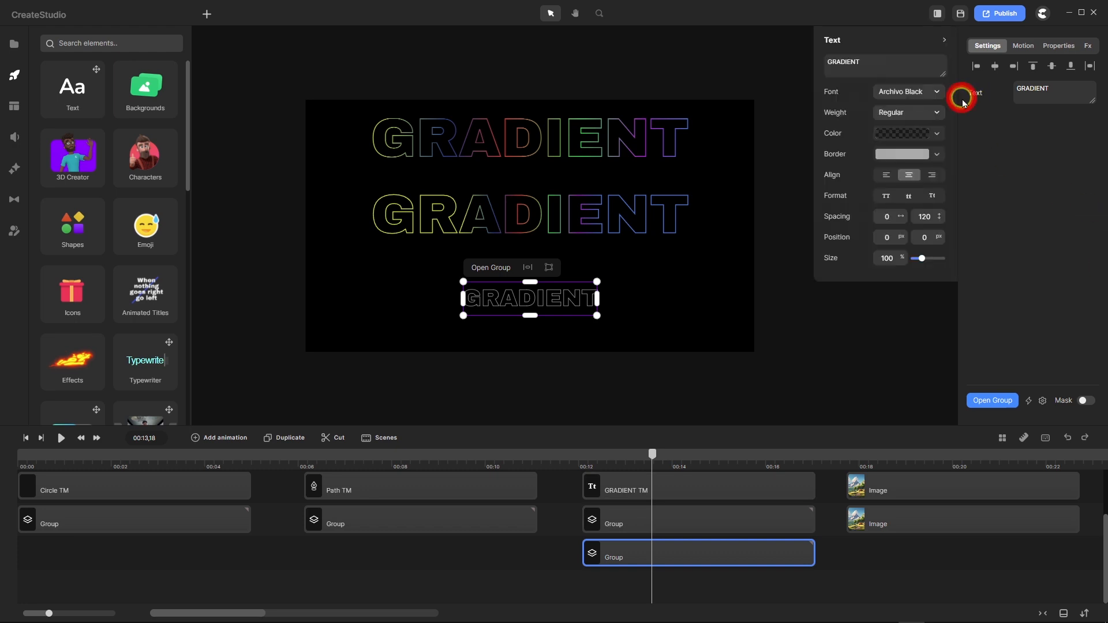
left_click(895, 155)
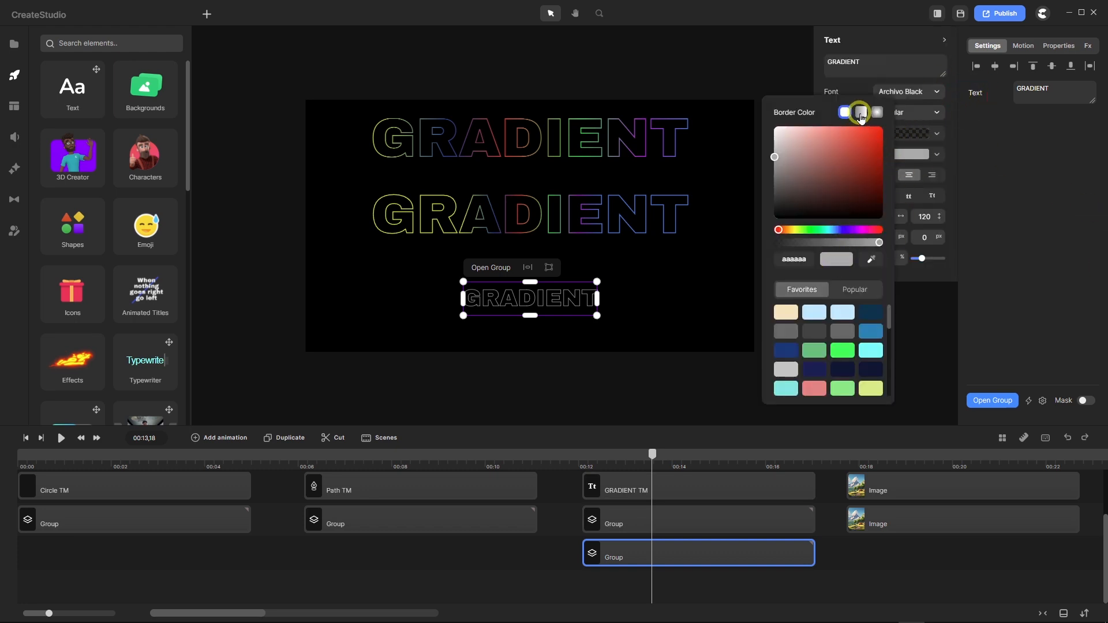
left_click(861, 114)
scroll(837, 328, "down", 2)
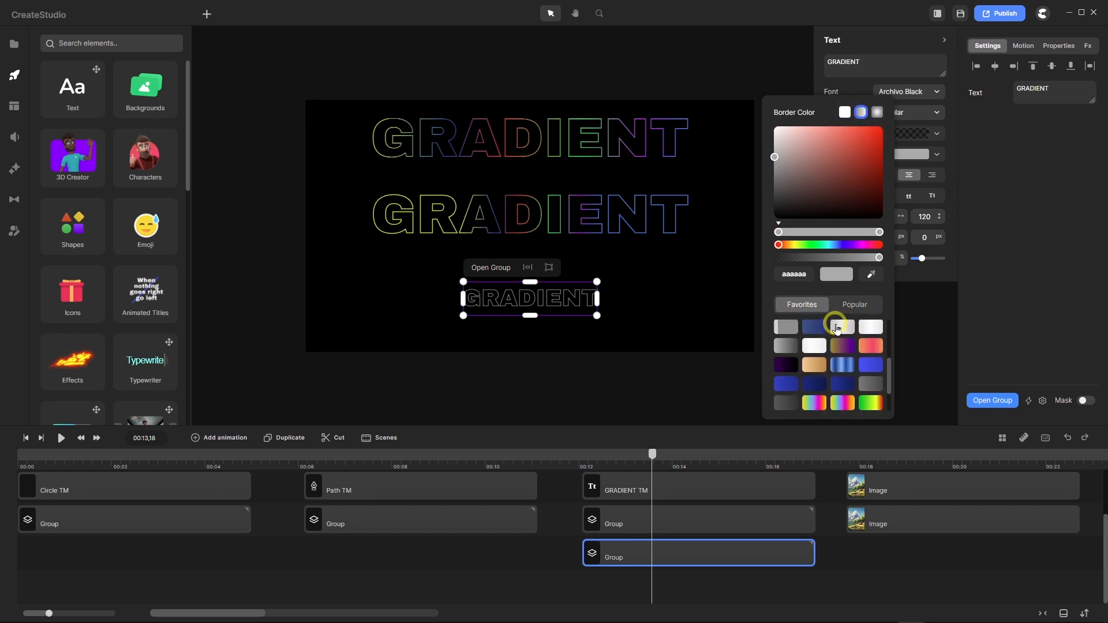
scroll(836, 327, "down", 2)
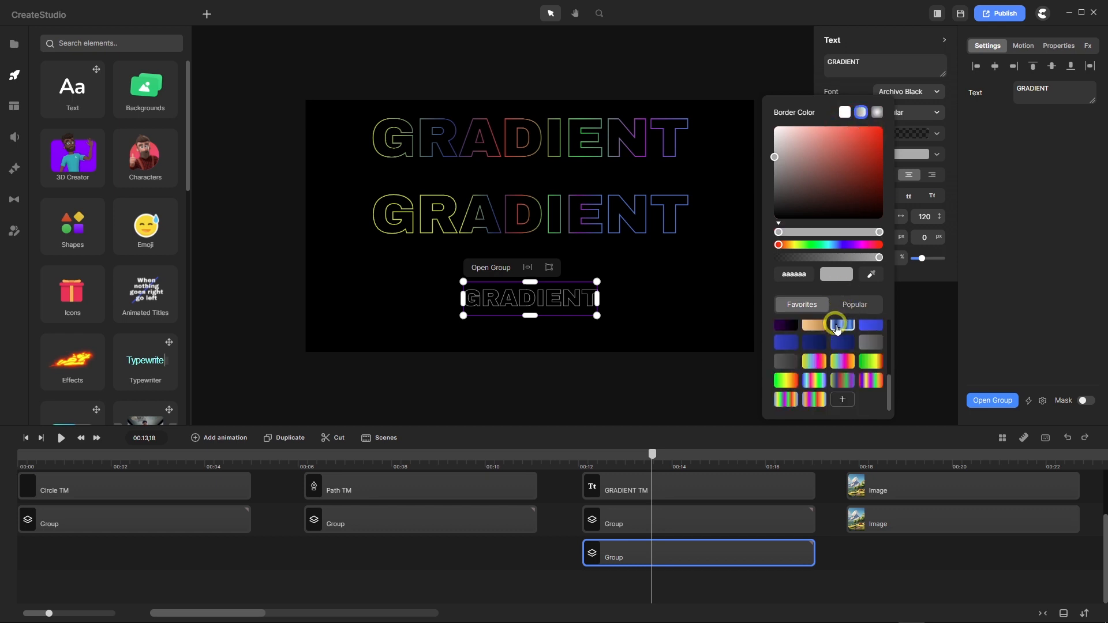
left_click(845, 382)
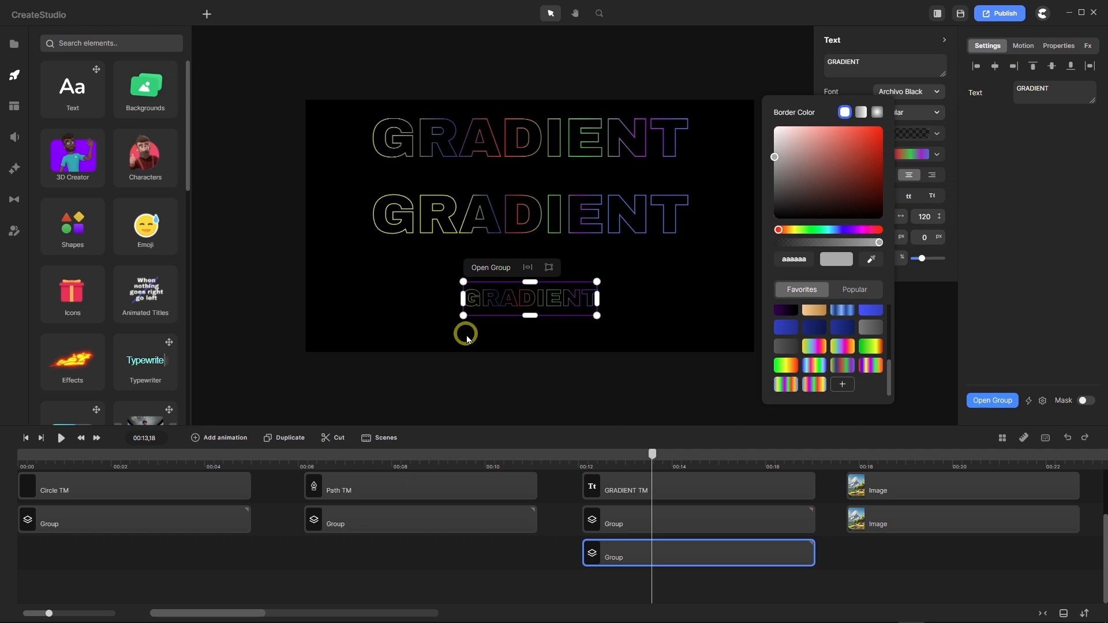
Try enlarging the grouped GRADIENT text to the width of the two lines above, and undo both resizes.
scroll(466, 333, "up", 3)
scroll(391, 340, "down", 3)
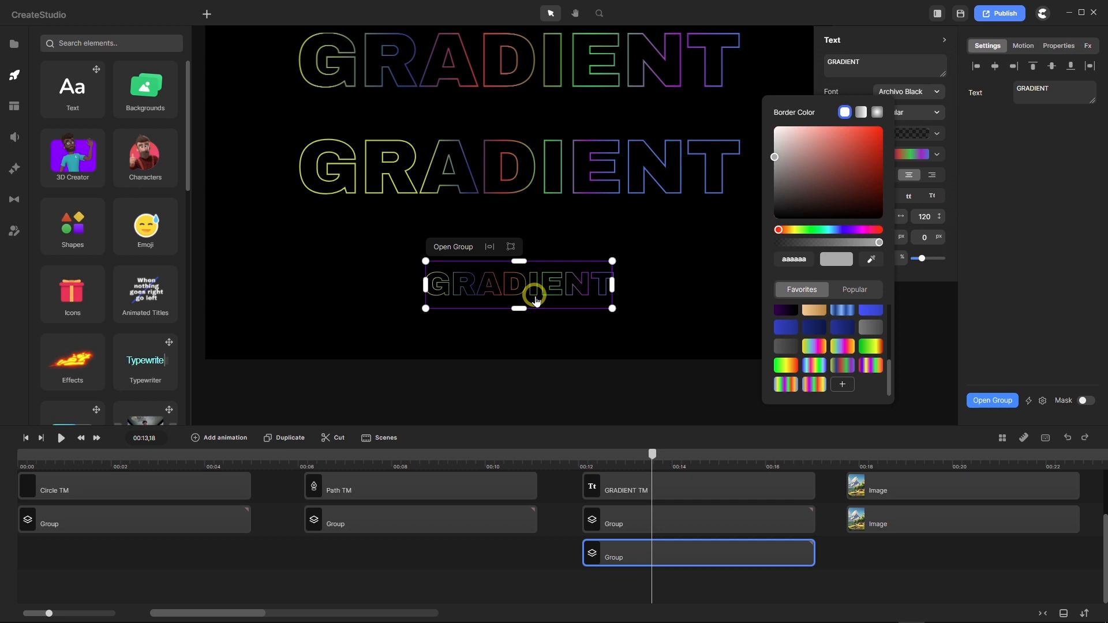
scroll(565, 276, "down", 5)
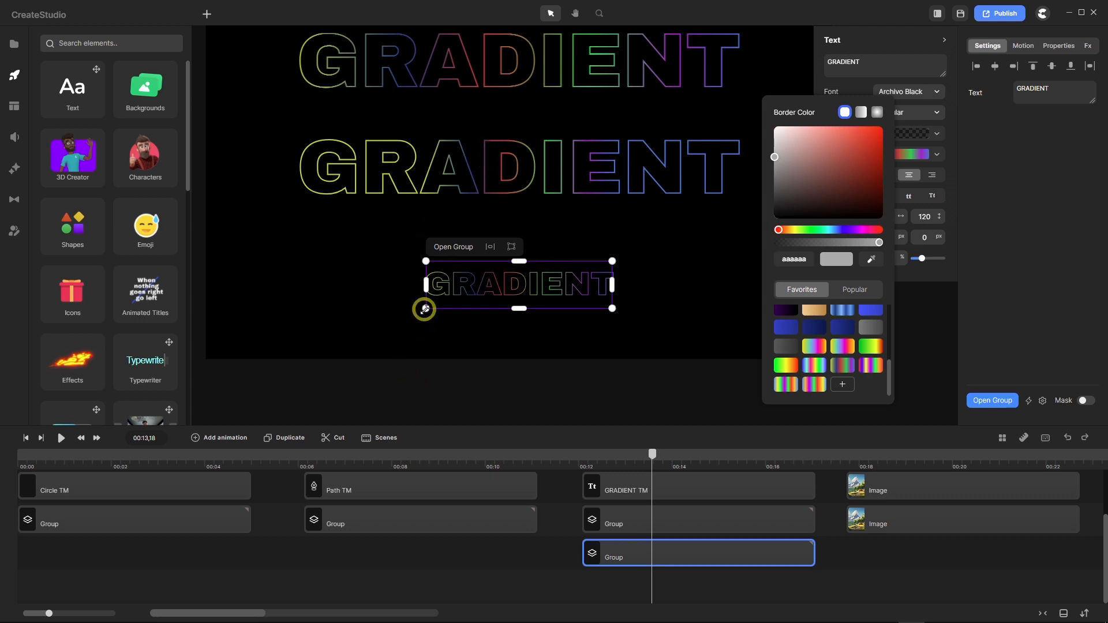
left_click_drag(424, 309, 299, 345)
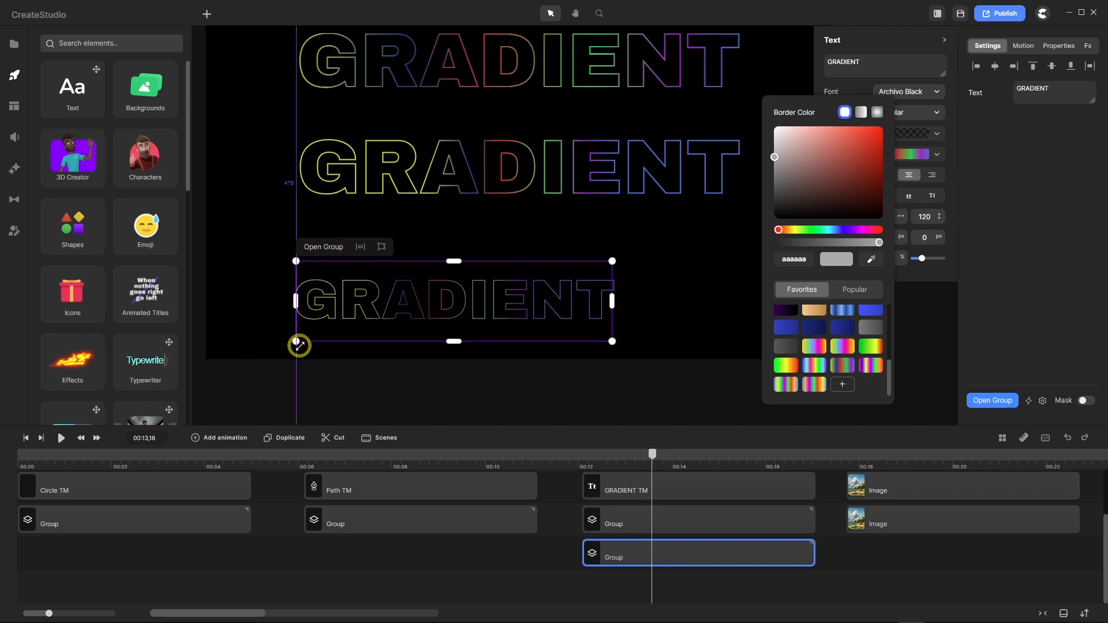
left_click_drag(609, 258, 744, 231)
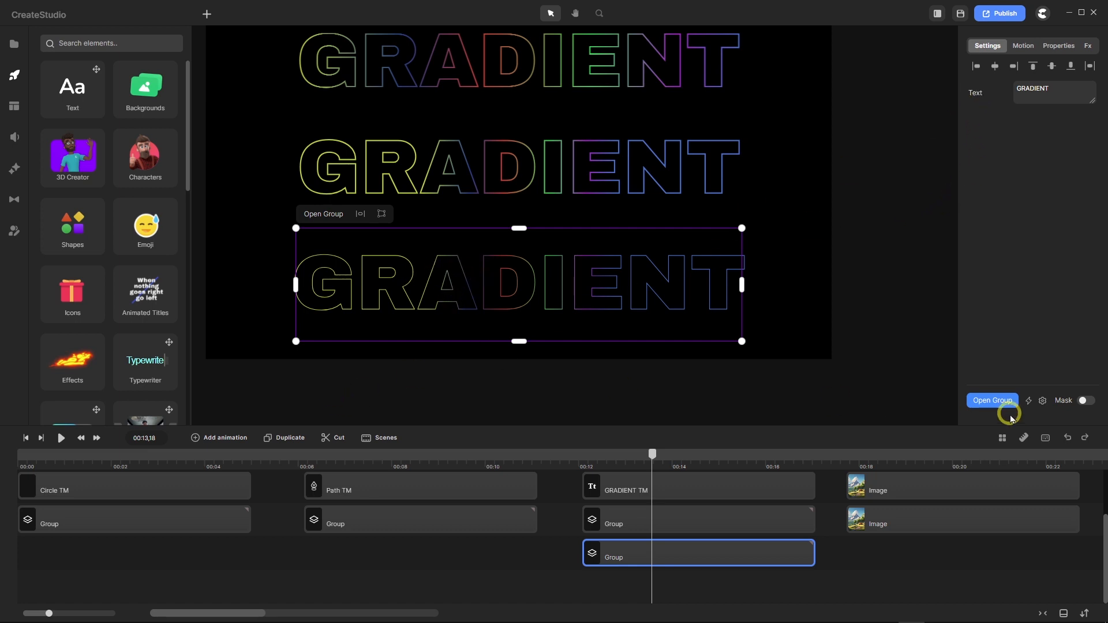
left_click(1068, 438)
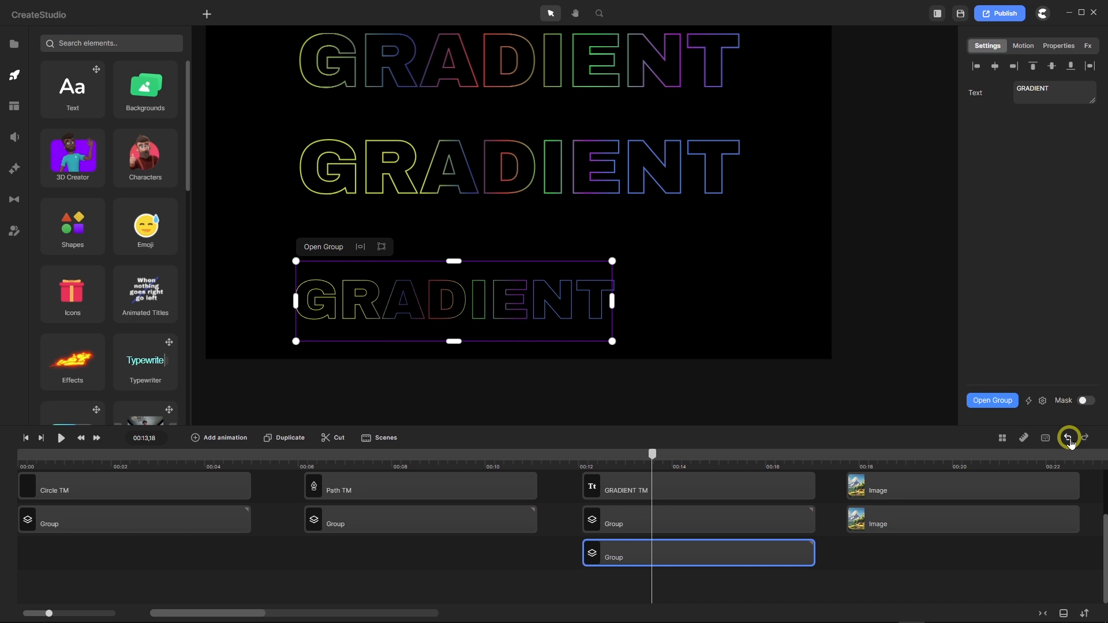
left_click(1068, 438)
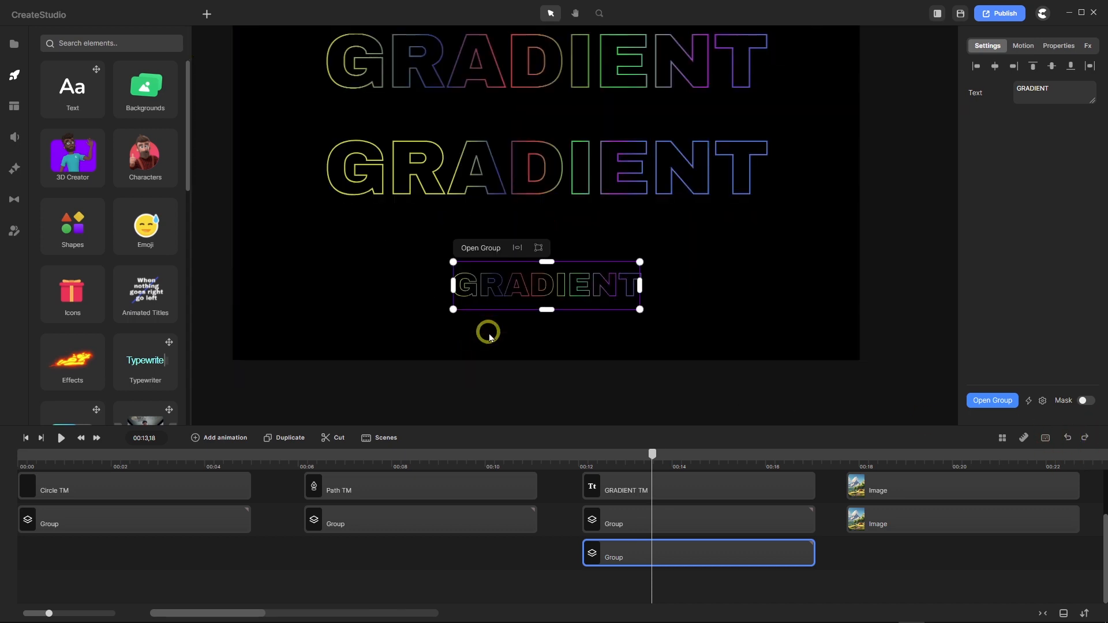
Place the small GRADIENT group between the two larger lines to compare their border gradients, and return it centred below them.
left_click_drag(537, 290, 505, 119)
scroll(527, 53, "up", 3)
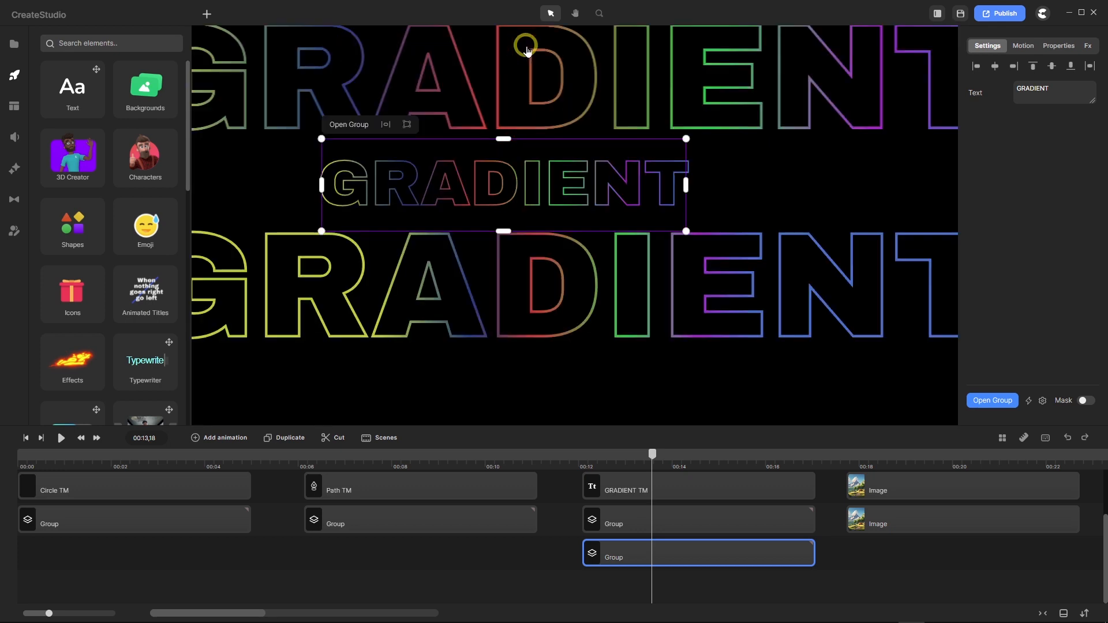
scroll(786, 154, "down", 2)
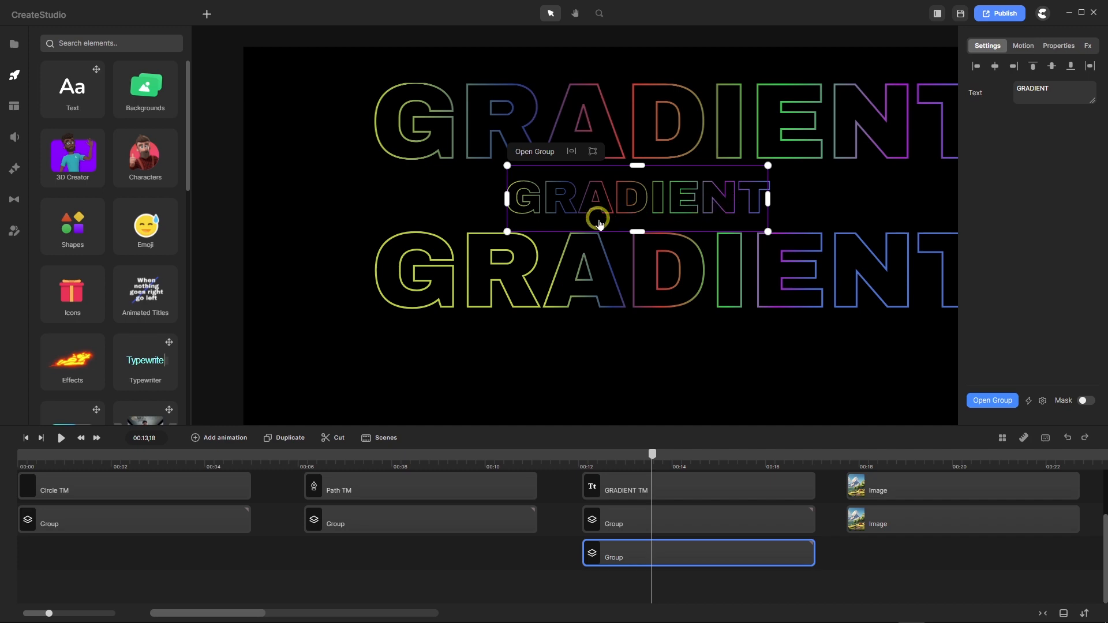
scroll(705, 221, "up", 3)
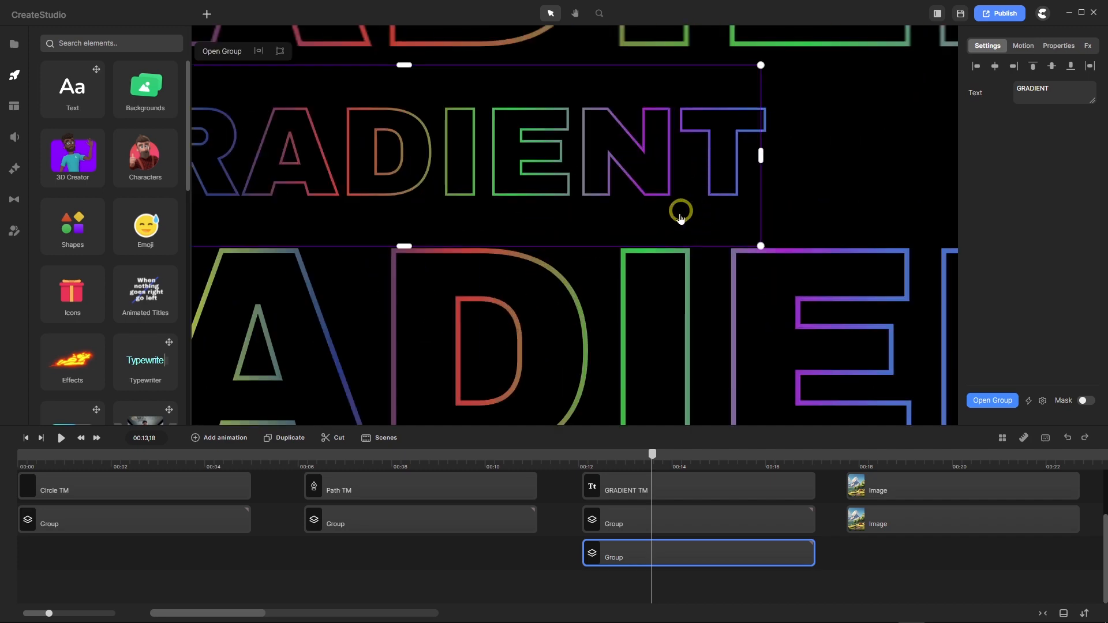
scroll(613, 221, "down", 5)
scroll(613, 220, "down", 3)
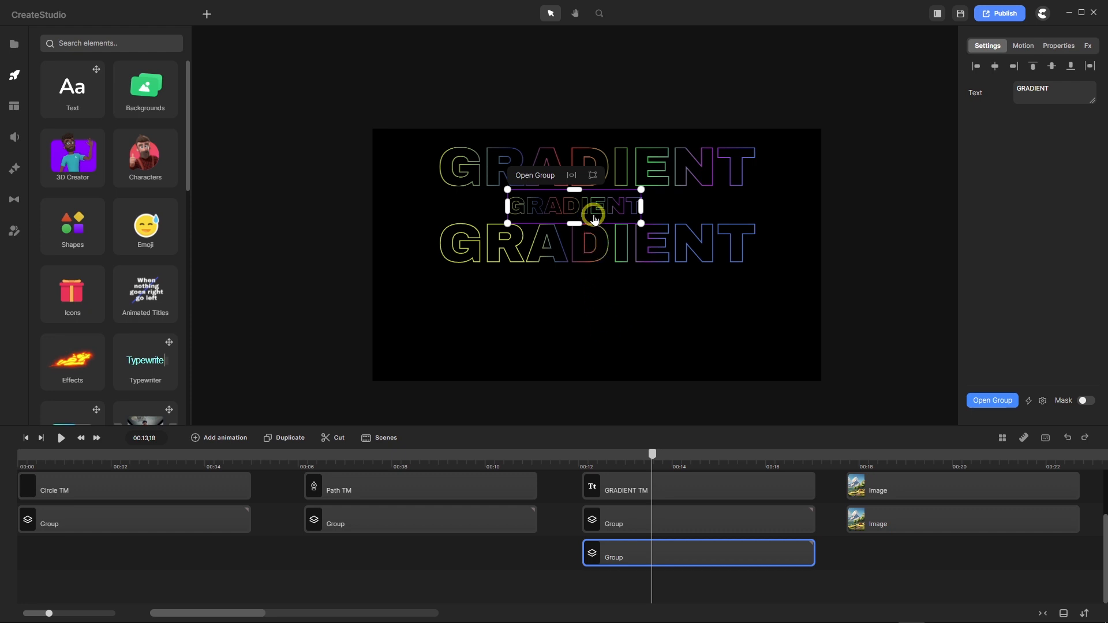
left_click_drag(586, 208, 608, 313)
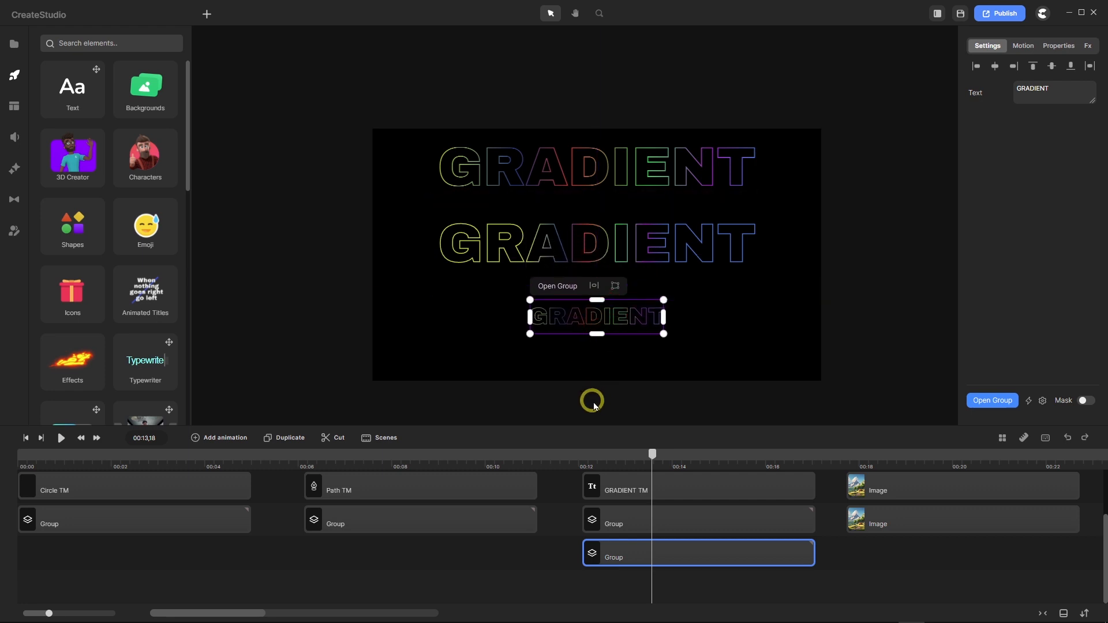
Move the playhead to 00:20,11, over the two landscape images, and select the upper image's layer.
left_click(560, 521)
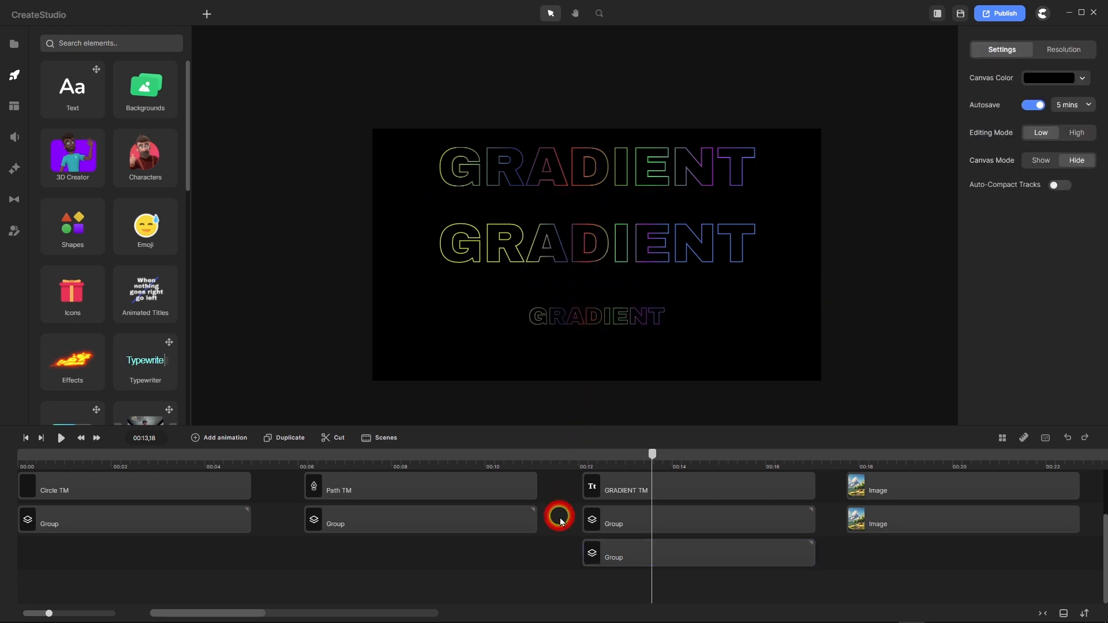
left_click_drag(236, 615, 277, 616)
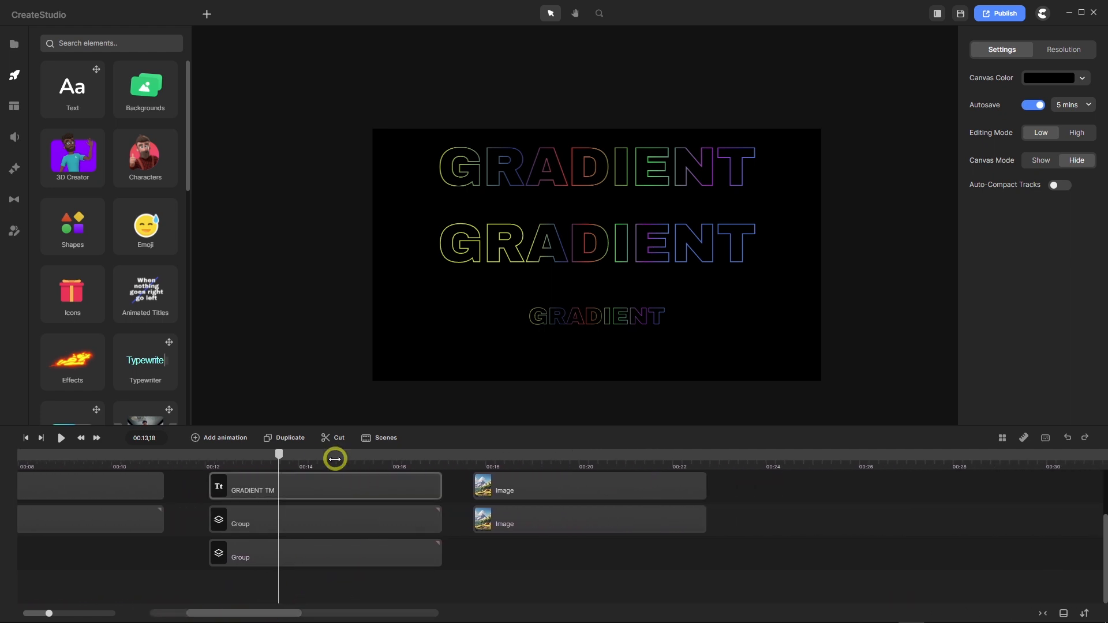
left_click_drag(280, 459, 596, 457)
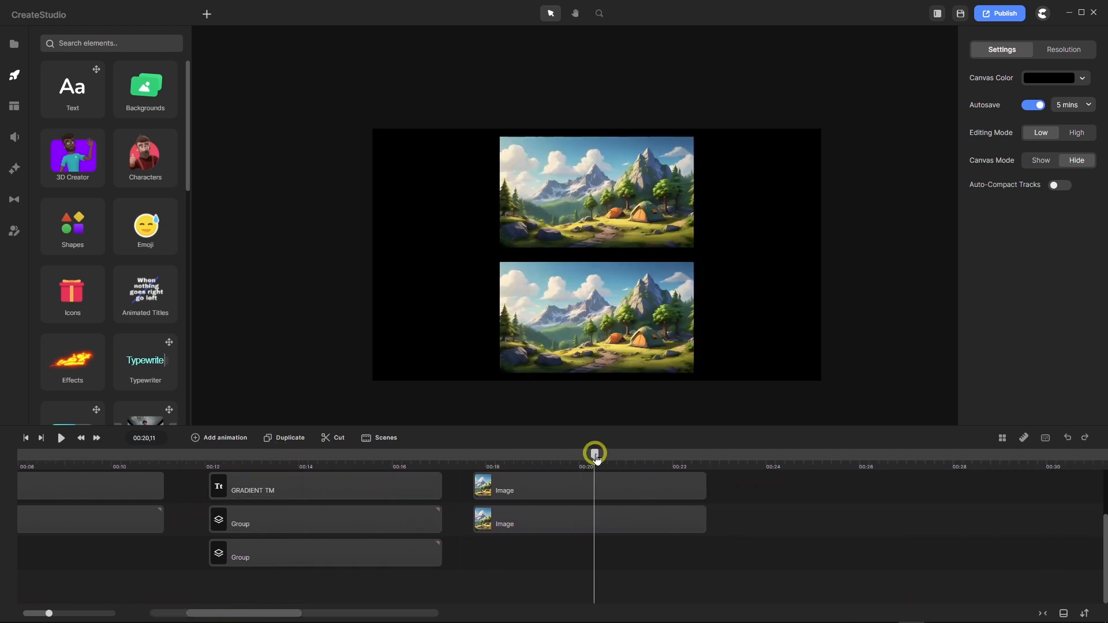
left_click(513, 497)
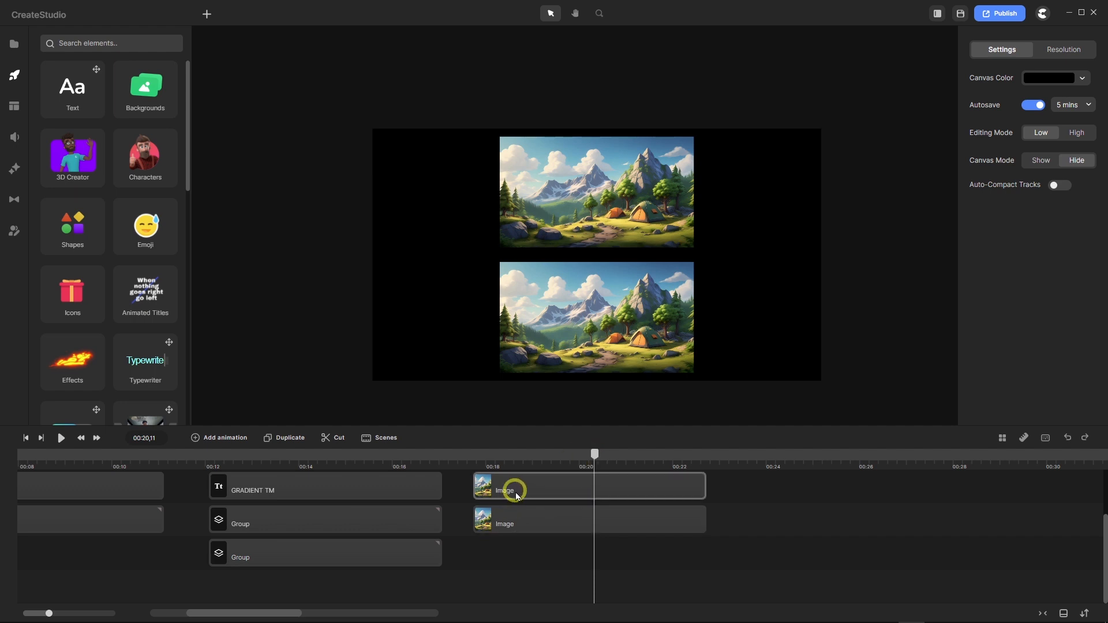
left_click(520, 491)
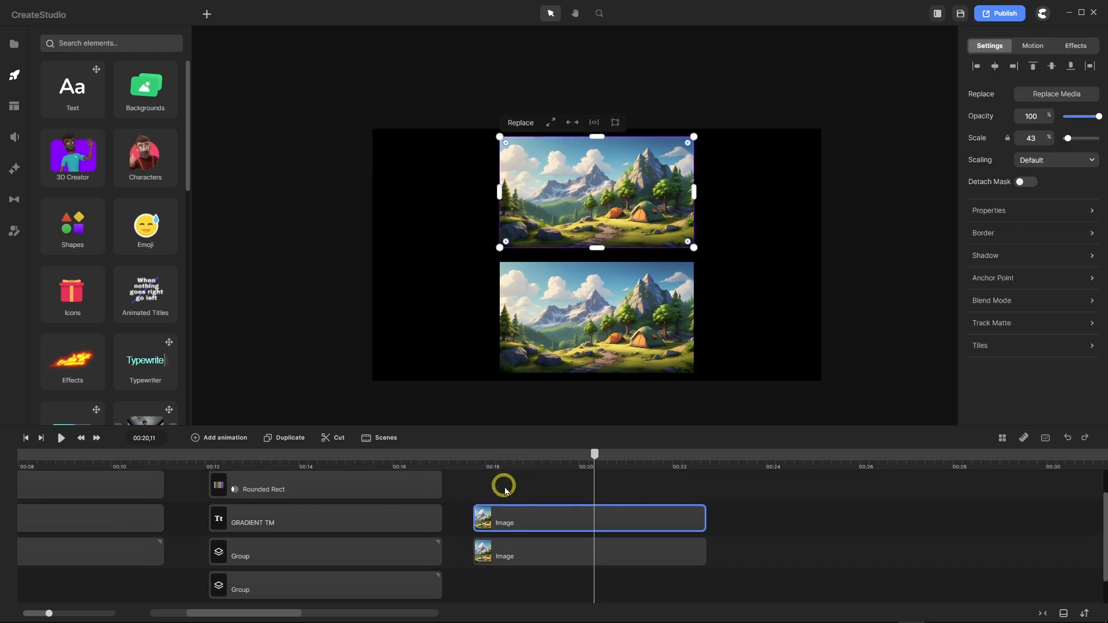
Add a rectangle shape and resize it to cover the upper landscape image exactly.
left_click(207, 14)
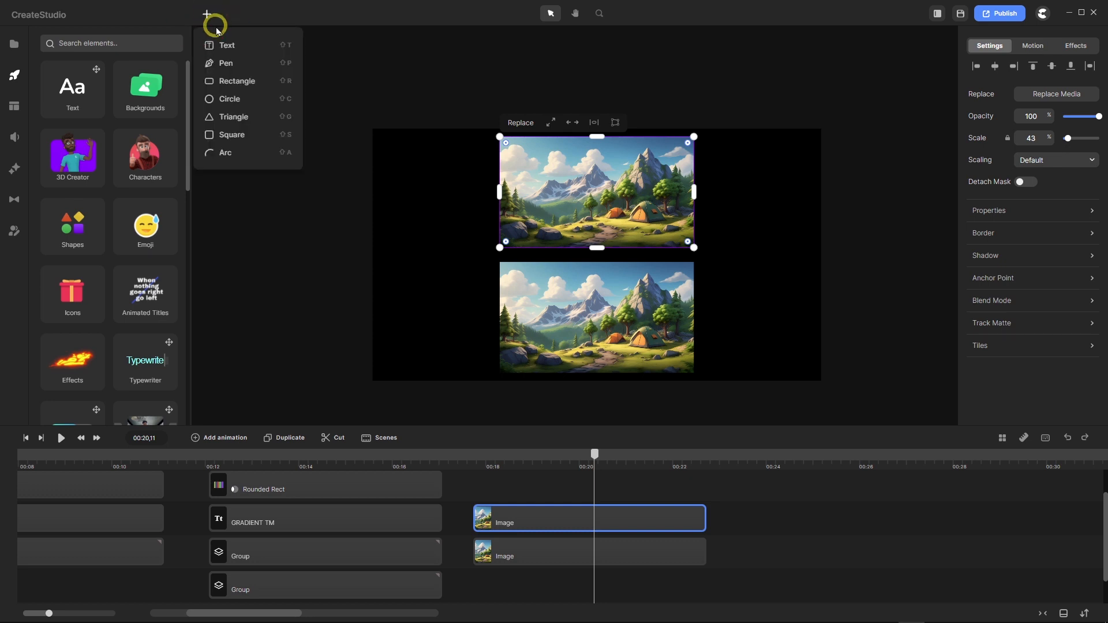
left_click(249, 81)
left_click_drag(539, 263, 566, 223)
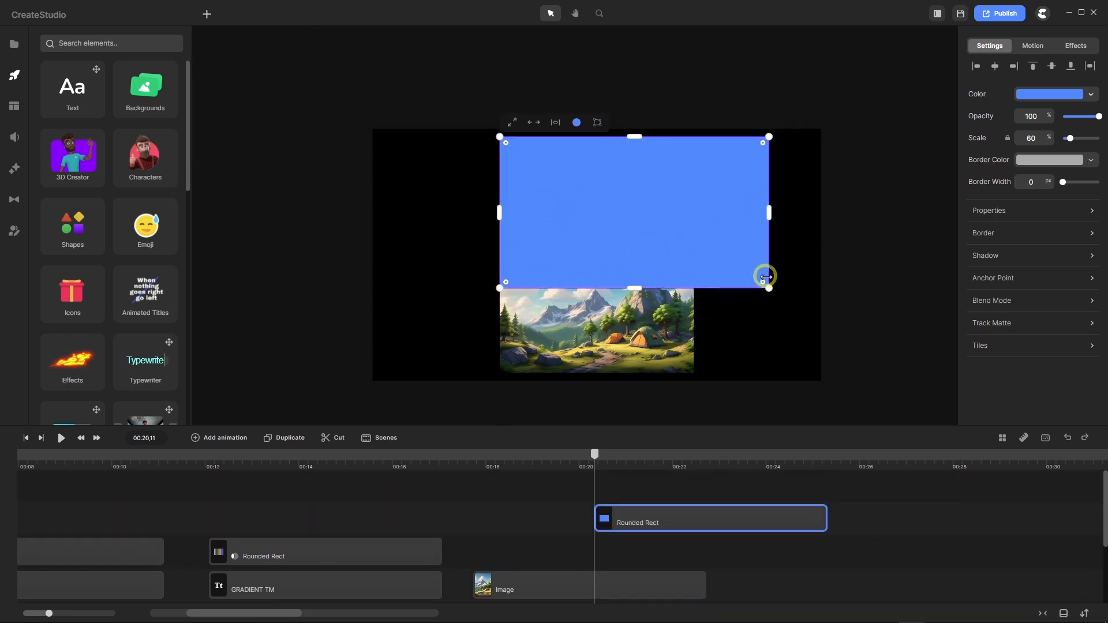
left_click_drag(766, 285, 696, 241)
left_click_drag(696, 194, 695, 193)
left_click_drag(598, 139, 597, 137)
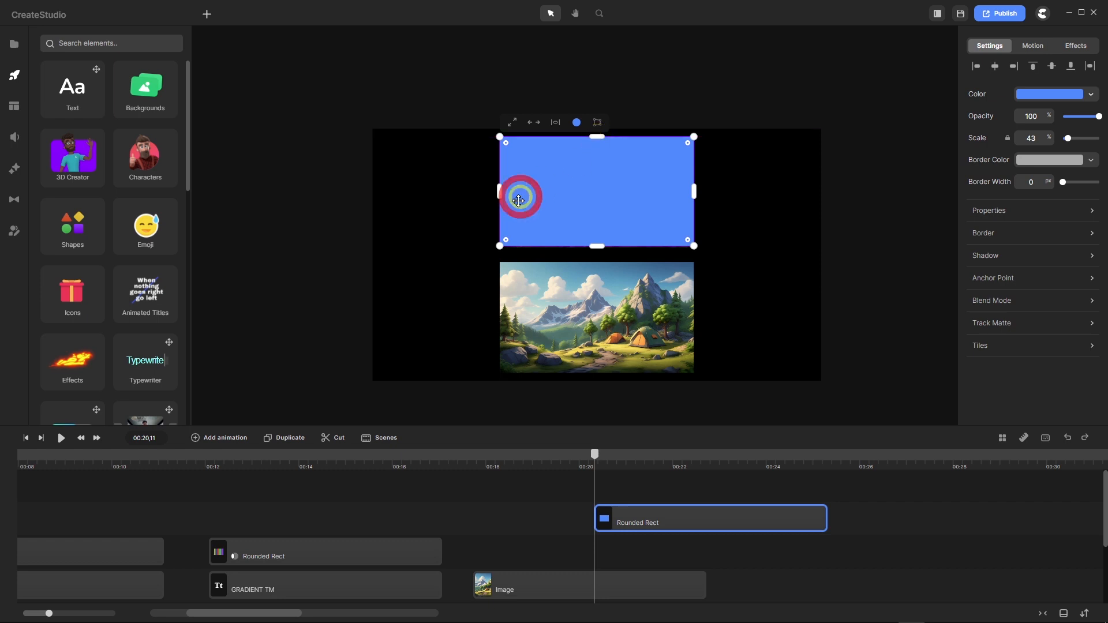
left_click_drag(498, 190, 499, 190)
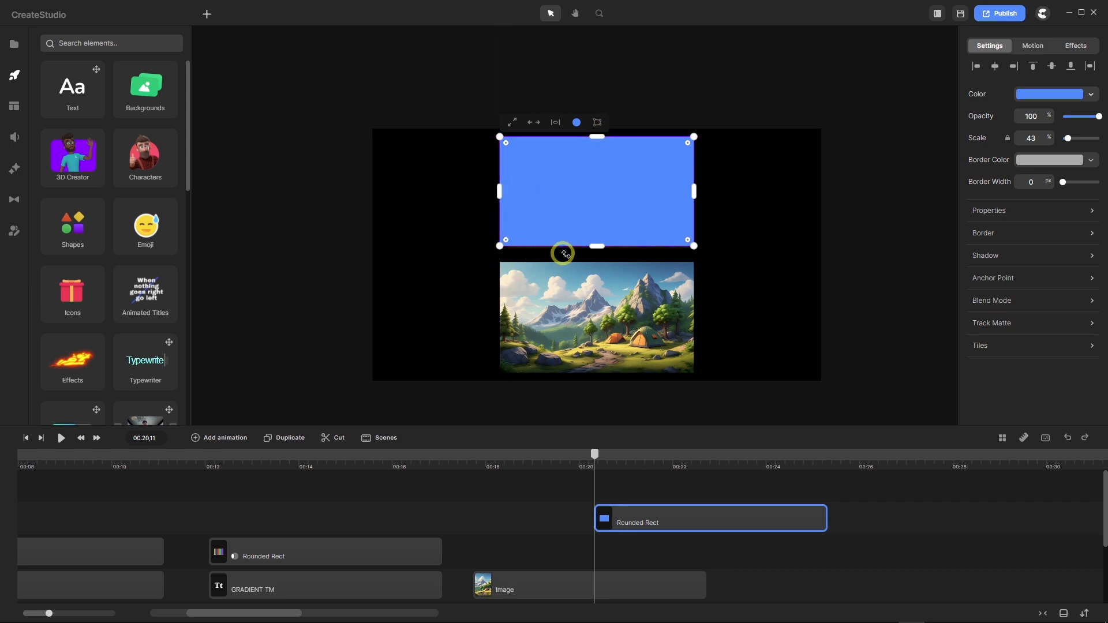
left_click_drag(598, 246, 600, 248)
Place the rectangle's clip on the track directly above the image clips, aligned with their start time.
left_click_drag(680, 517, 559, 554)
scroll(566, 495, "down", 2)
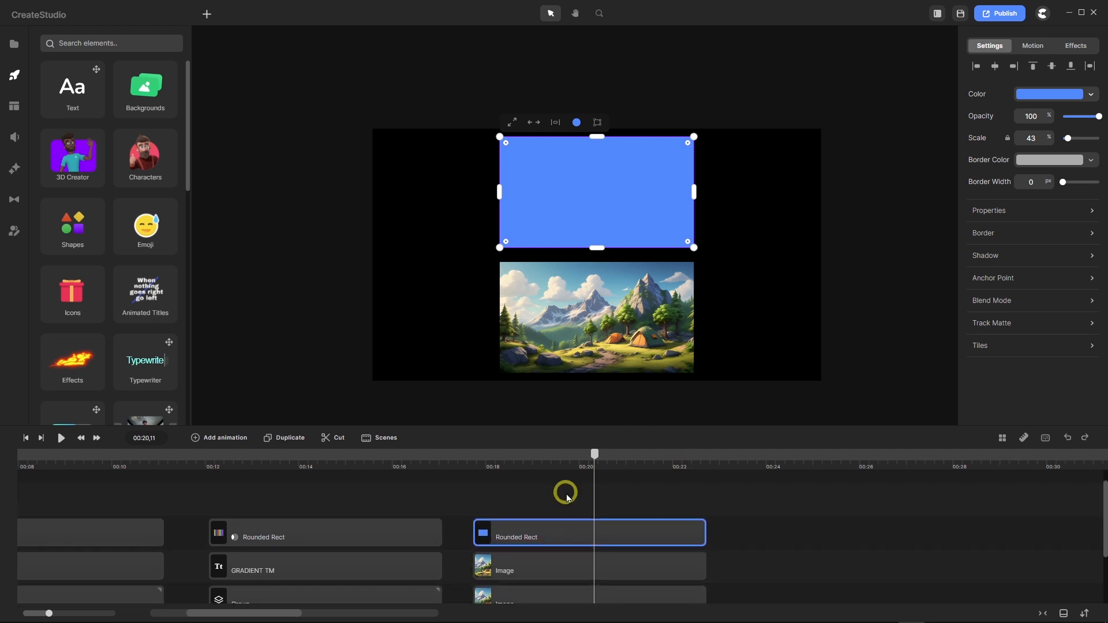
left_click_drag(557, 425, 567, 364)
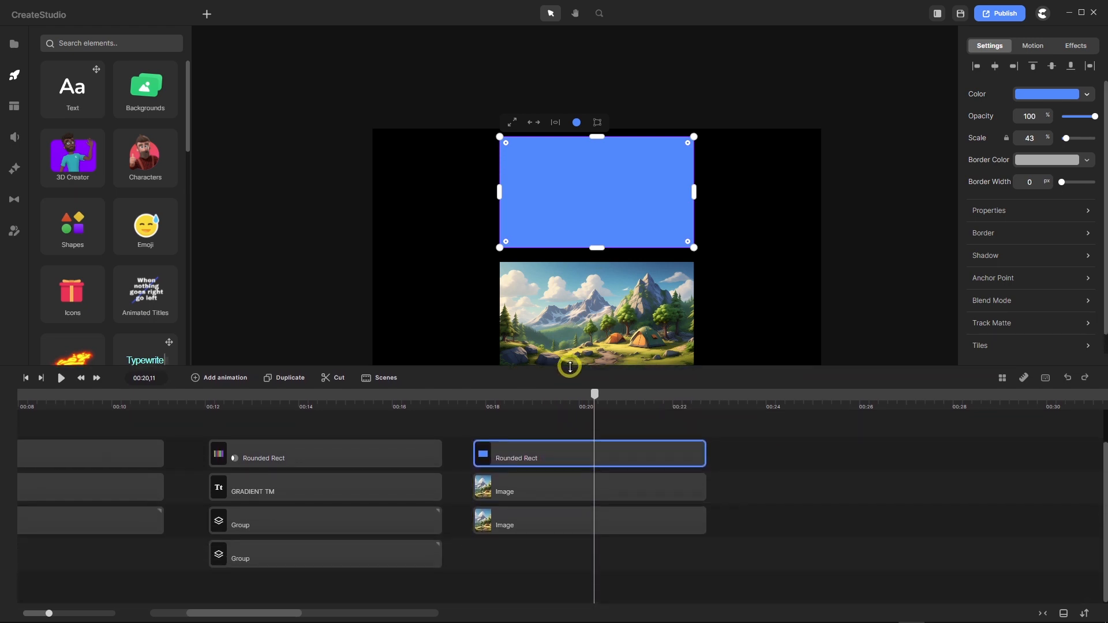
scroll(559, 436, "up", 1)
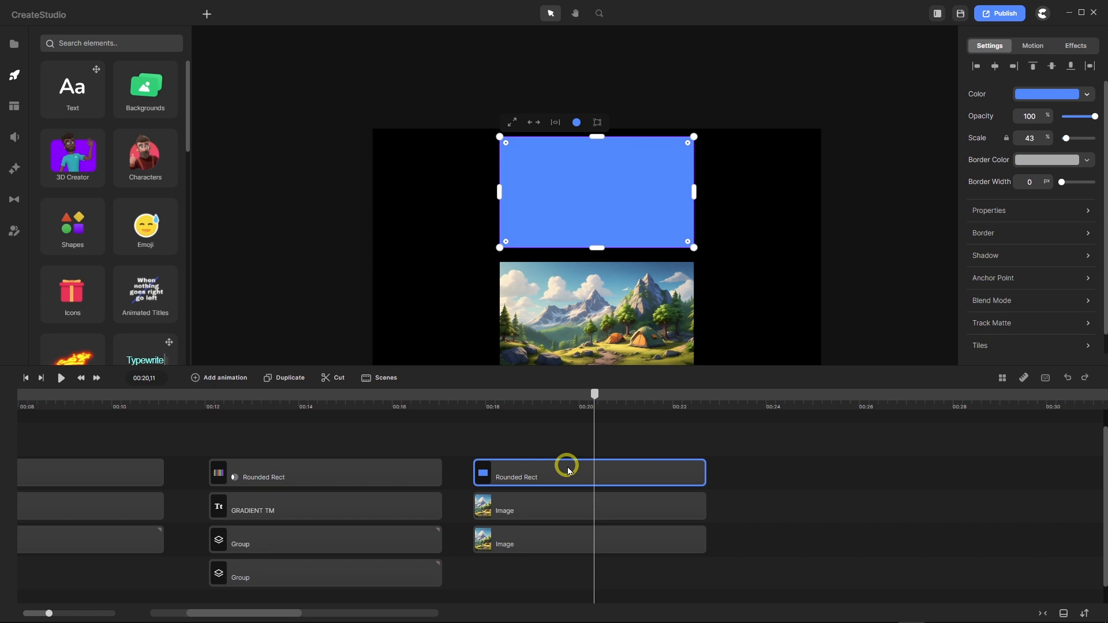
Duplicate the blue rectangle and make the copy's fill colour fully transparent.
left_click(284, 378)
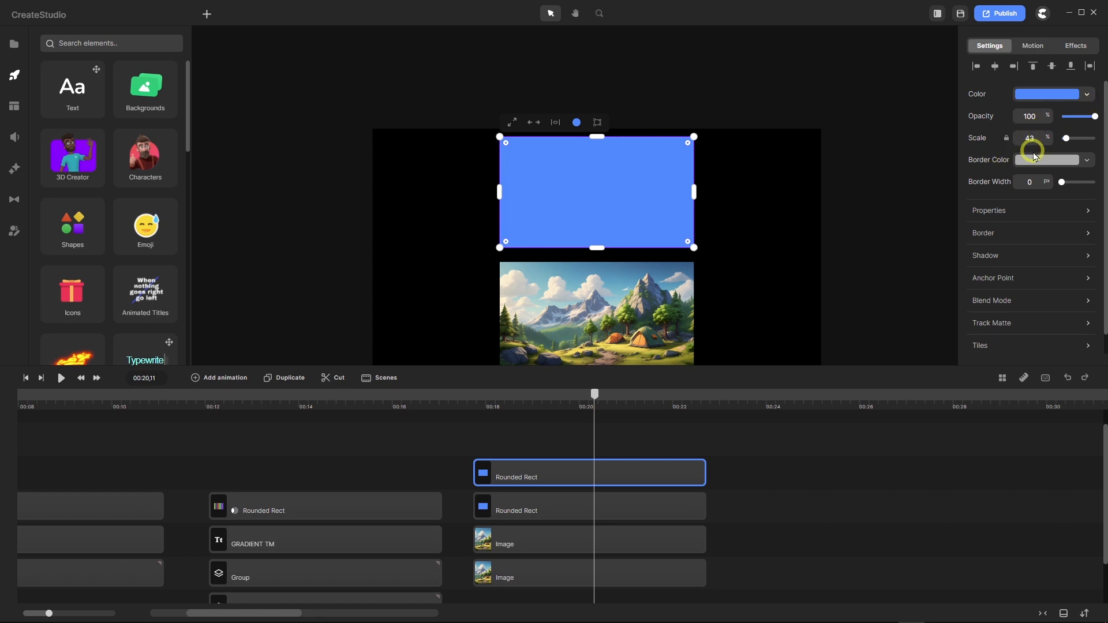
left_click(1085, 94)
left_click(1068, 179)
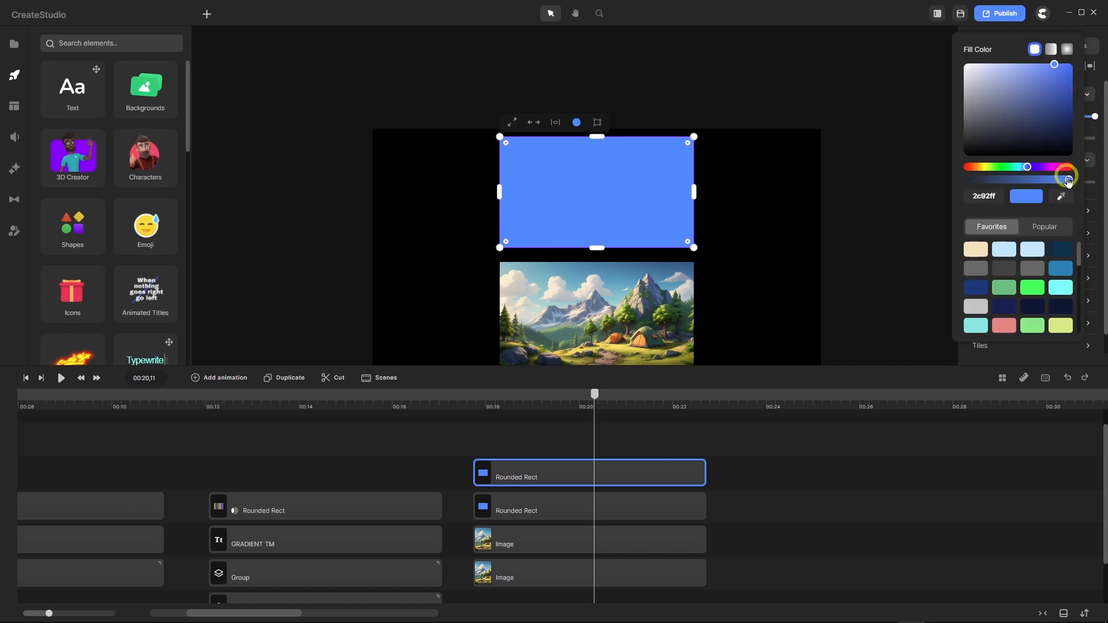
left_click(913, 134)
left_click(639, 476)
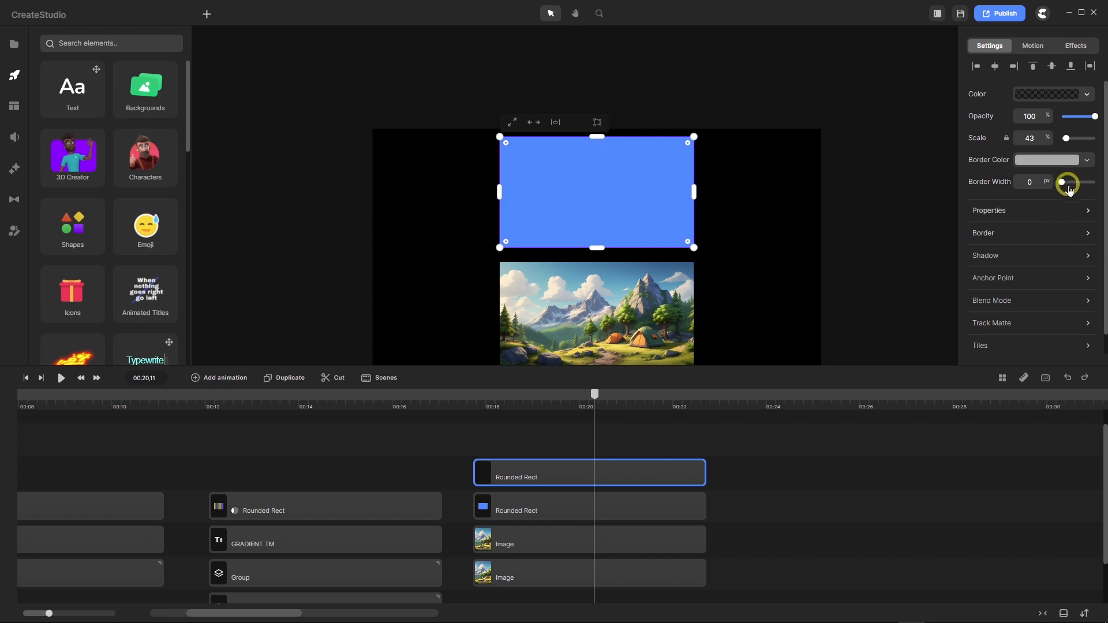
Give the transparent rectangle copy a border 40 px wide.
left_click_drag(1064, 180, 1078, 181)
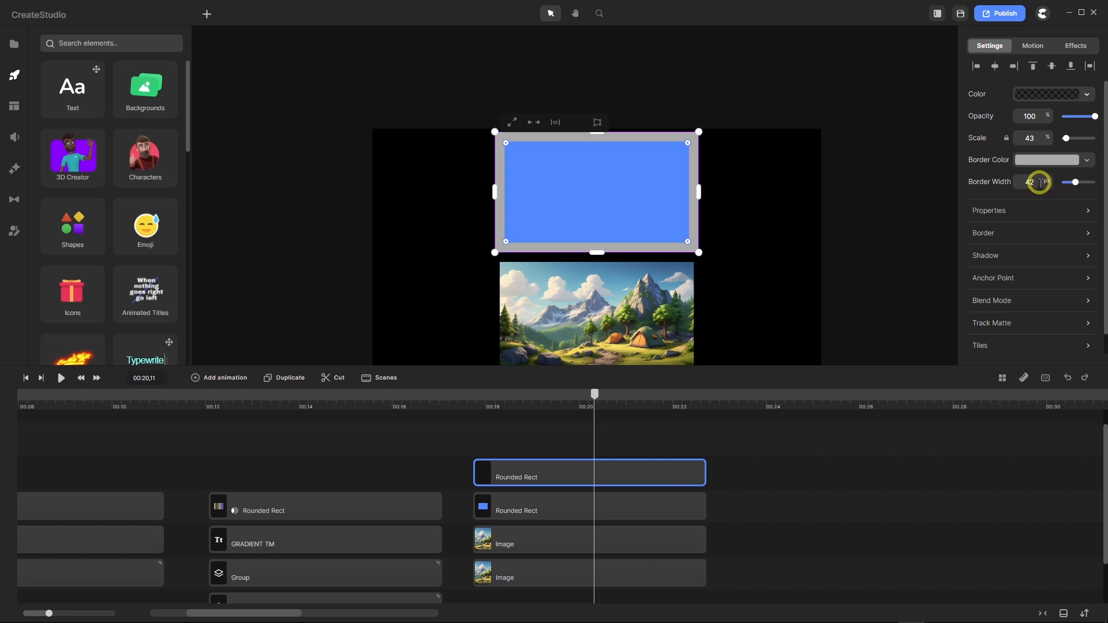
left_click(988, 185)
type("40")
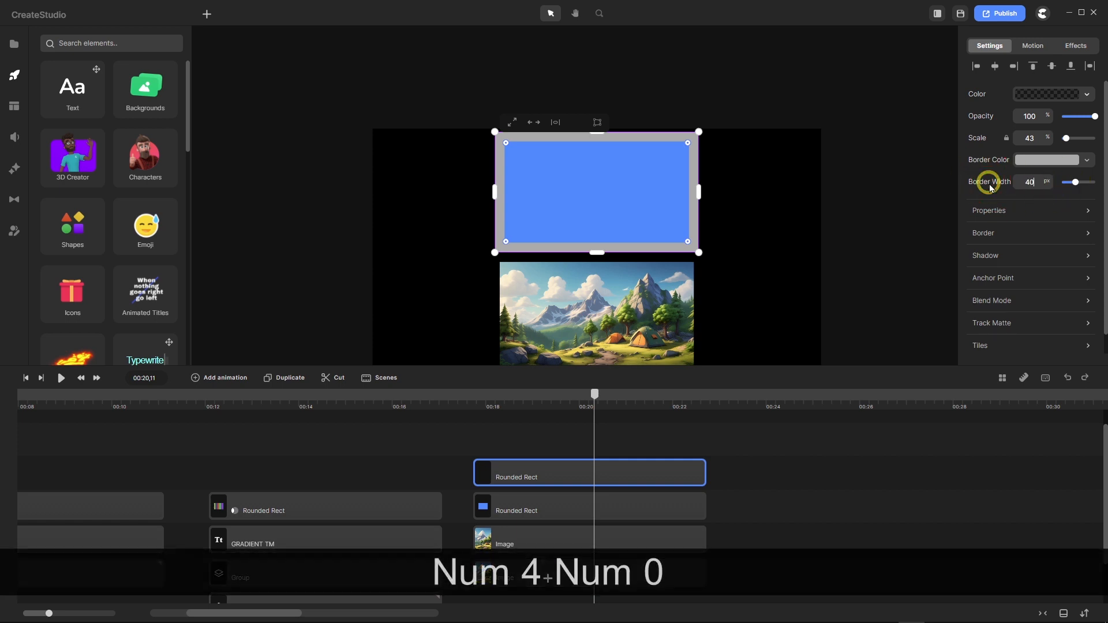
key("Return")
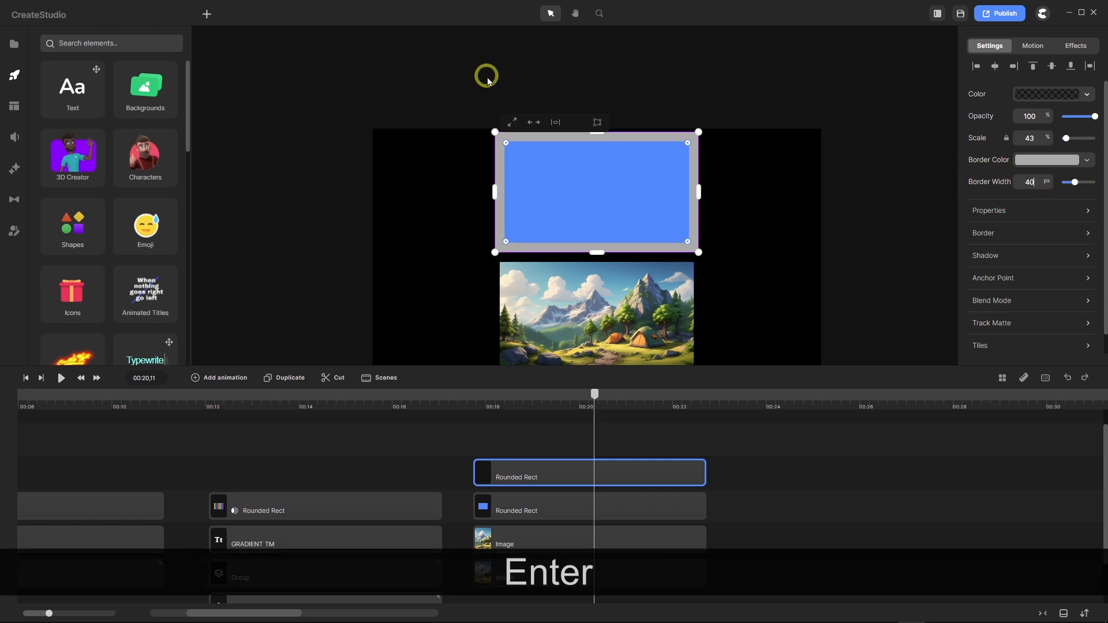
Resize the transparent bordered rectangle on all four sides so its border's outer edges align with the upper image's edges.
scroll(603, 166, "up", 2)
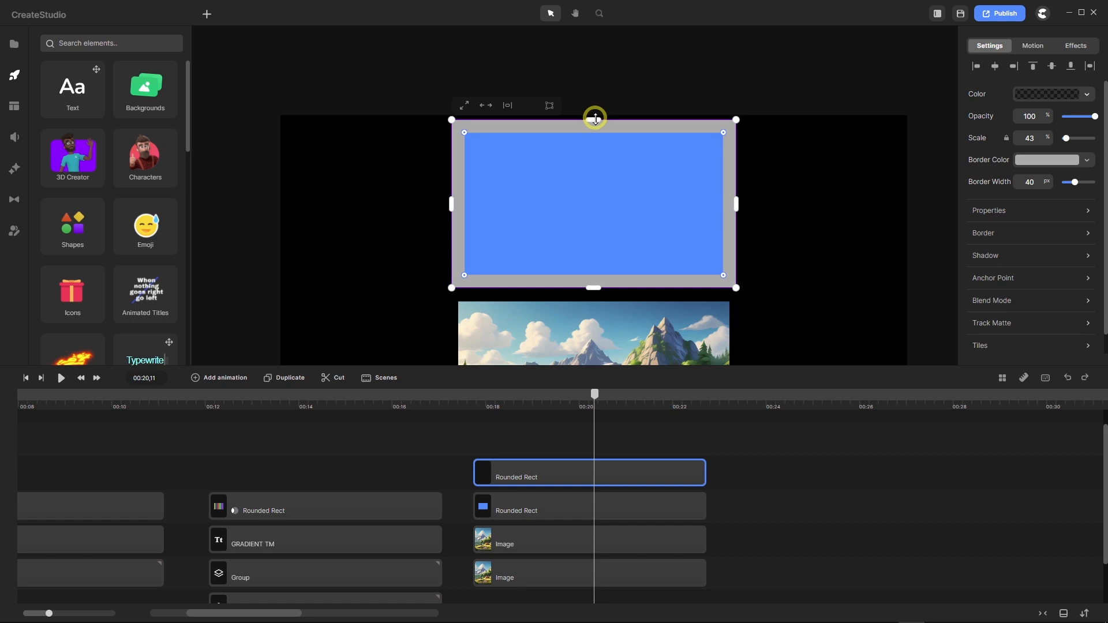
left_click_drag(595, 119, 595, 126)
left_click(548, 178)
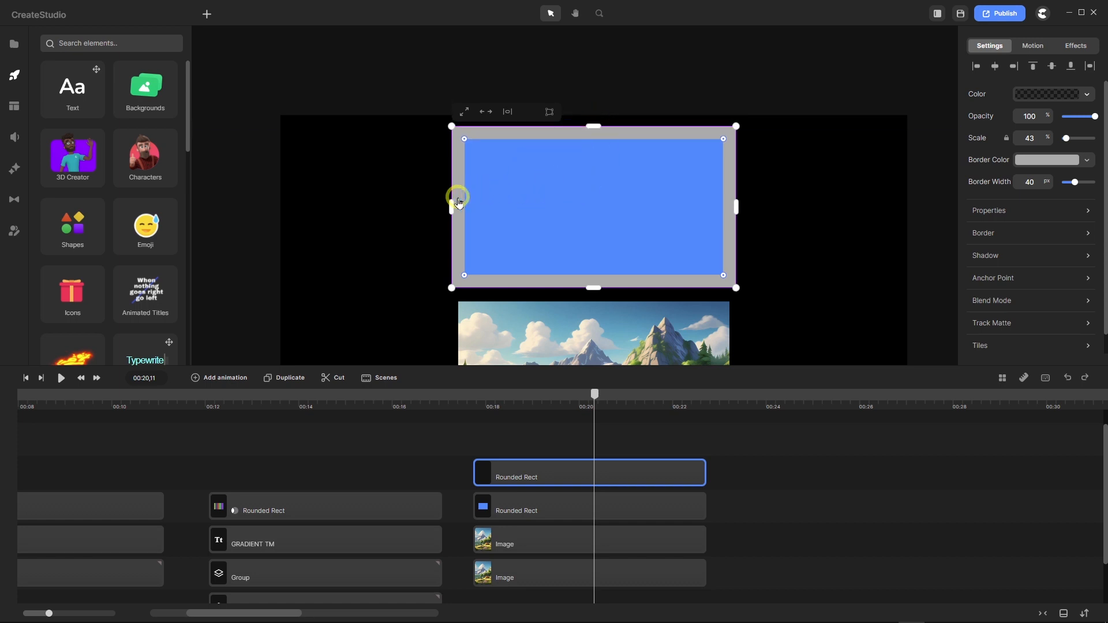
left_click_drag(454, 206, 458, 206)
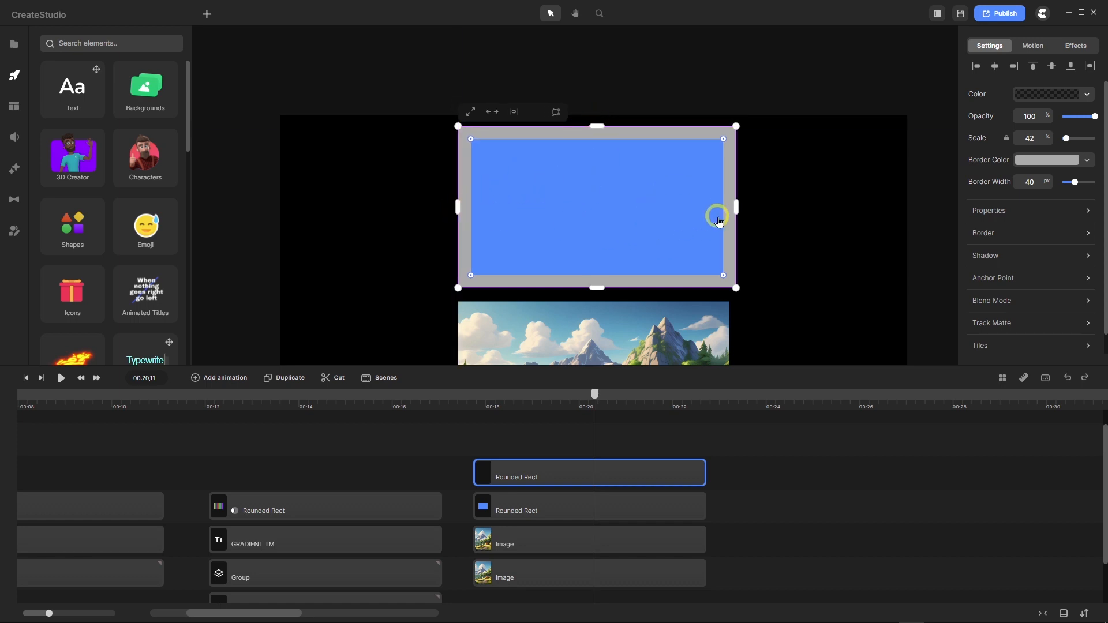
left_click_drag(734, 205, 730, 205)
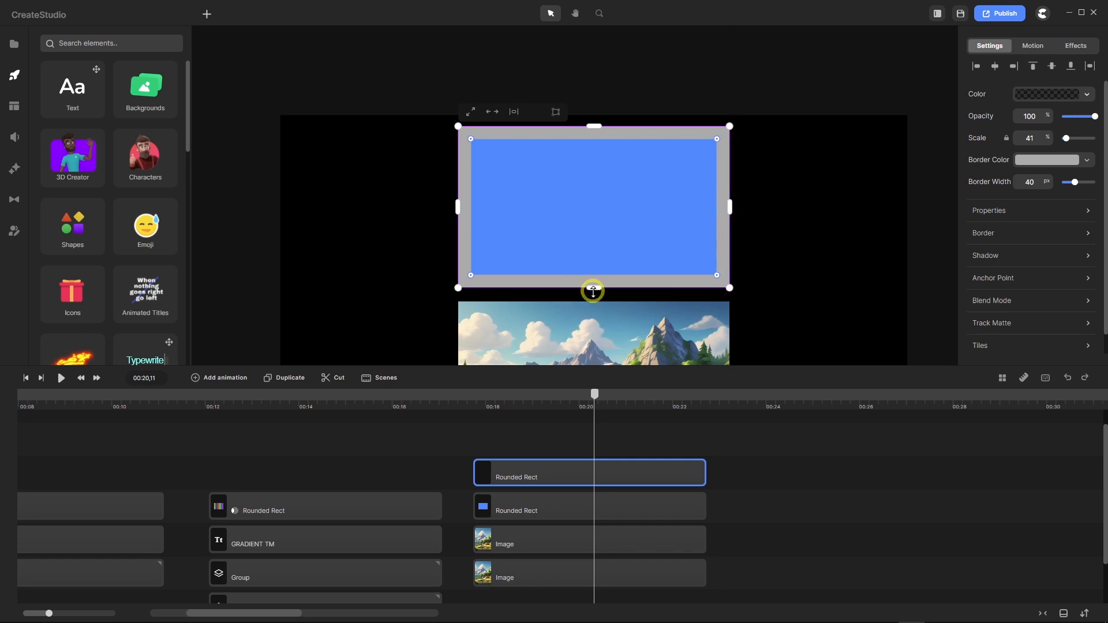
mouse_move(593, 291)
left_mouse_down()
mouse_move(595, 272)
mouse_move(595, 281)
left_mouse_up()
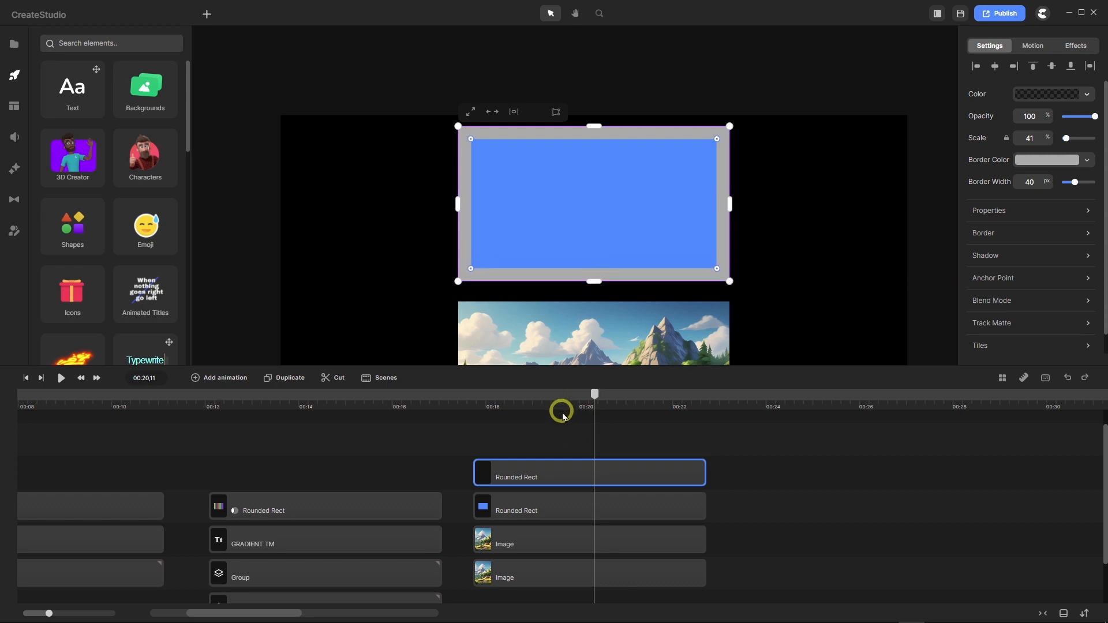
Fill the blue rectangle beneath the bordered copy with a linear rainbow gradient from the saved favourites, running from yellow through magenta to orange.
left_click(550, 513)
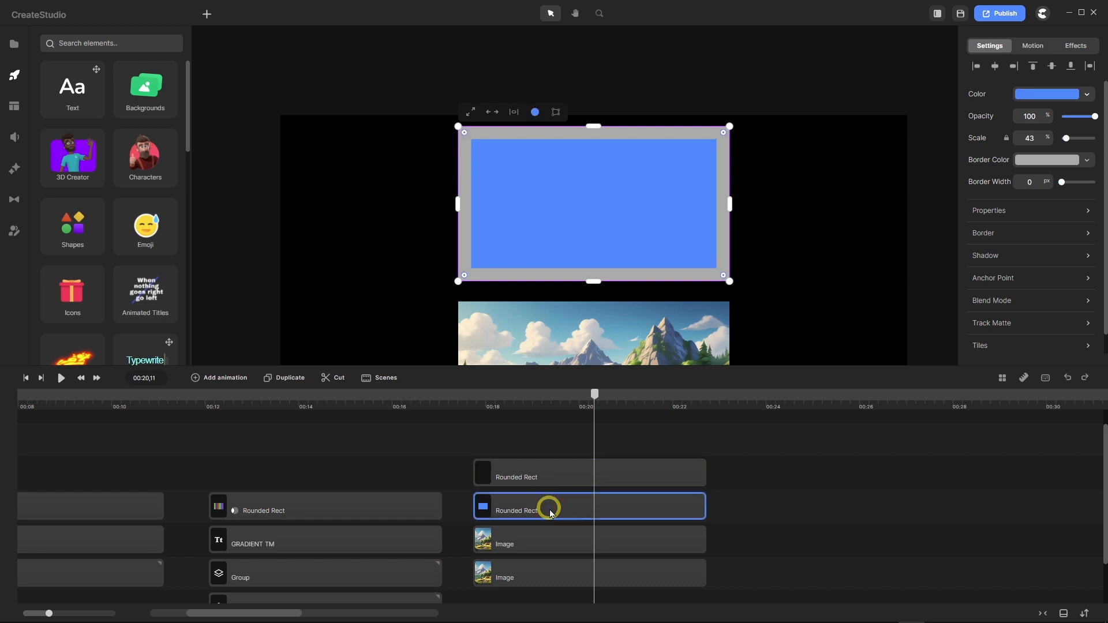
left_click(1045, 97)
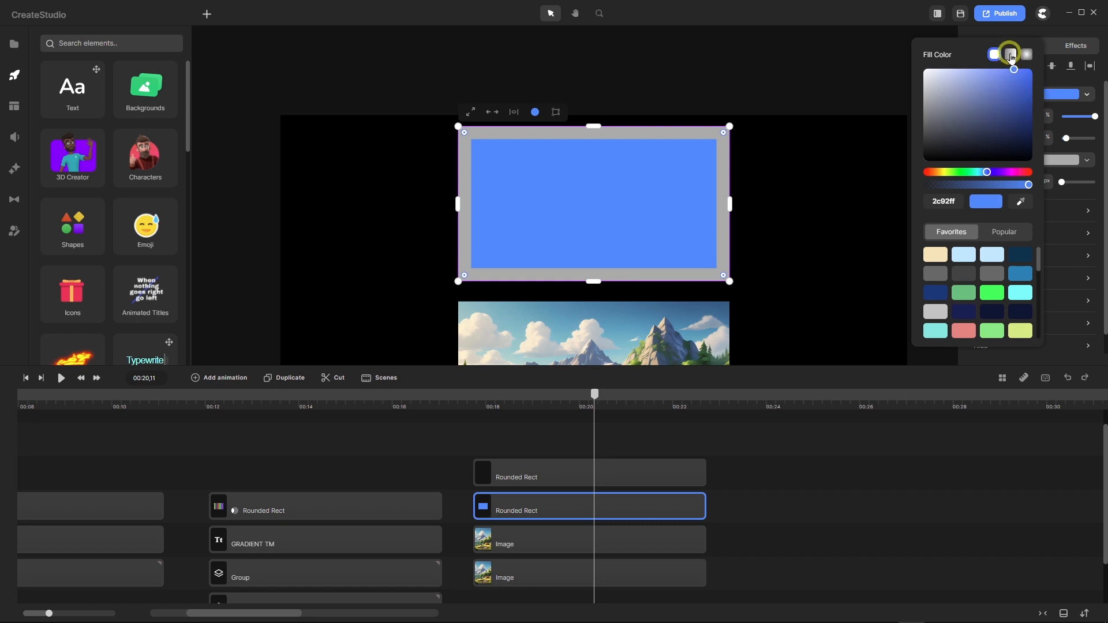
left_click(1010, 55)
left_click(950, 248)
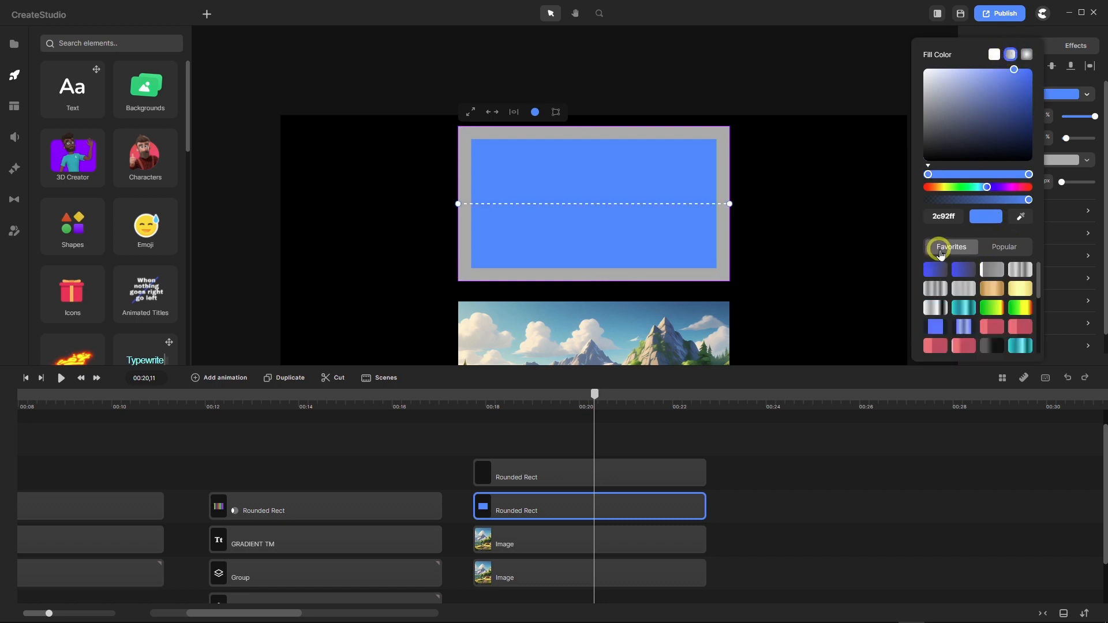
scroll(964, 305, "down", 5)
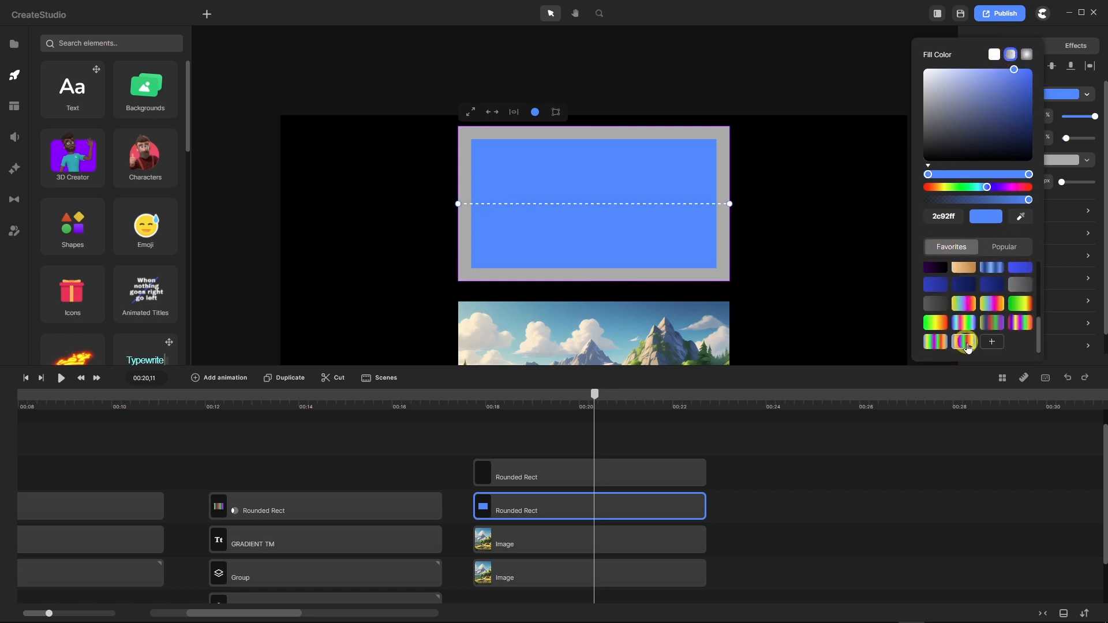
left_click(963, 304)
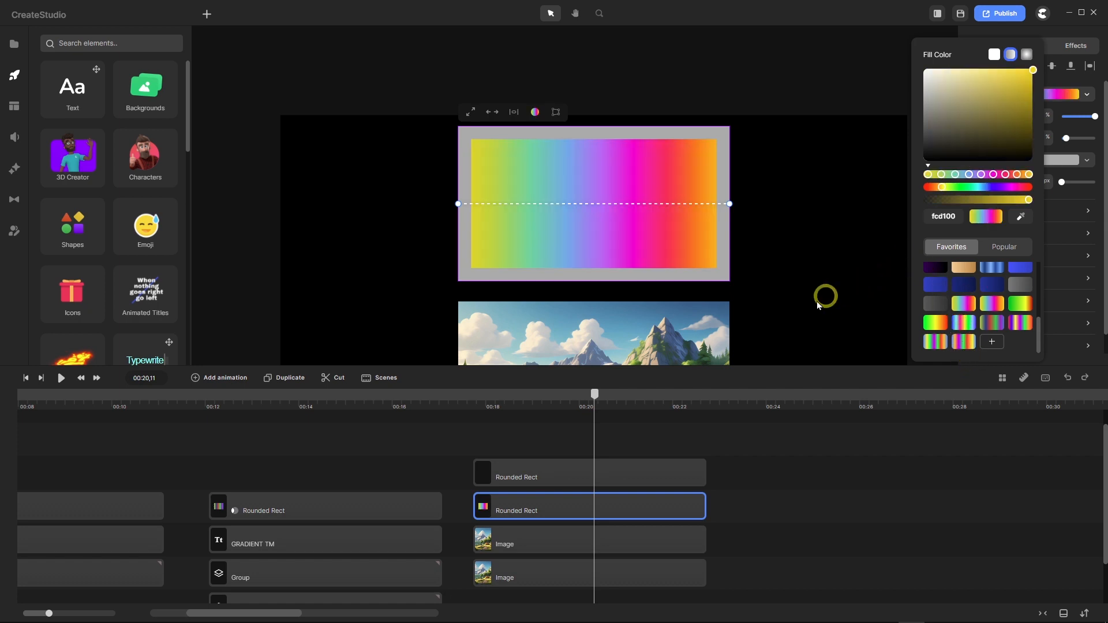
Rename the transparent bordered rectangle's clip as Rounded Rect Image TM.
left_click(537, 478)
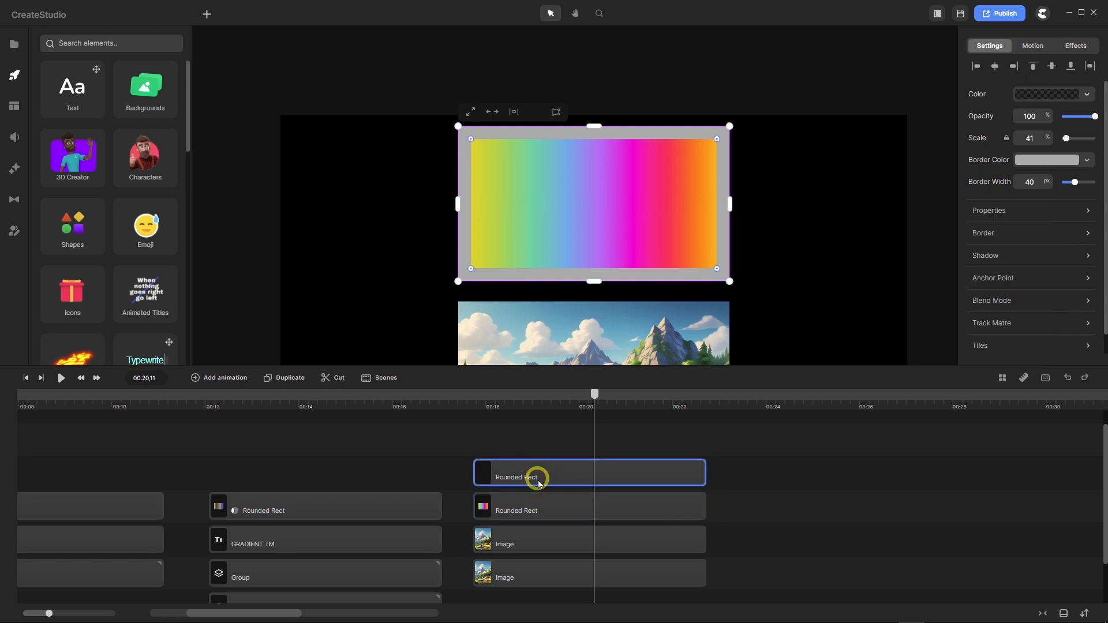
right_click(539, 484)
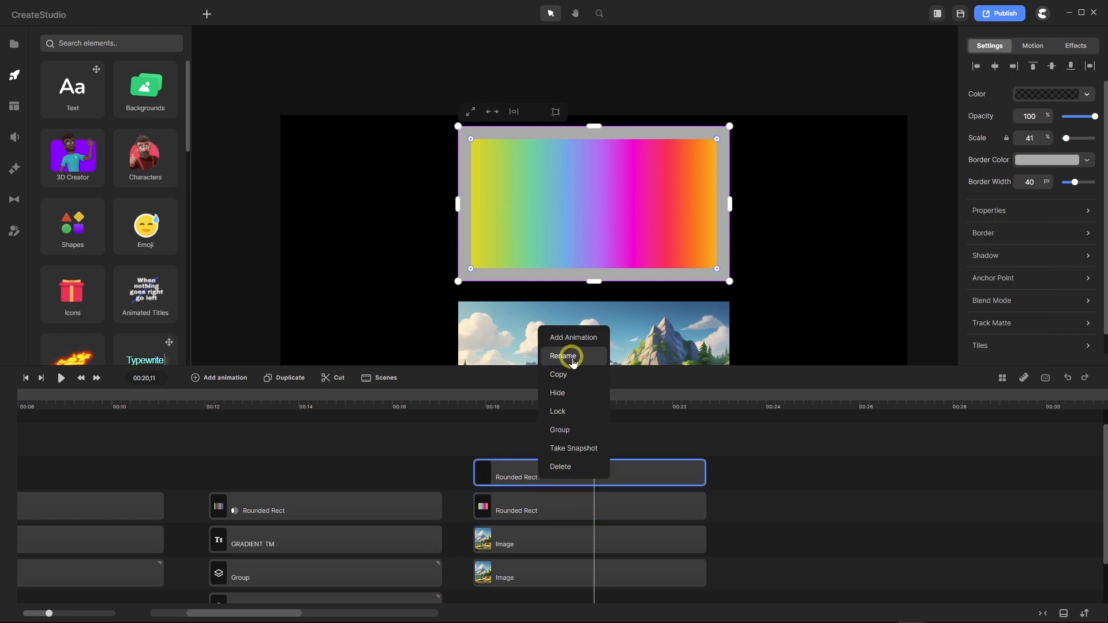
left_click(574, 358)
left_click(539, 470)
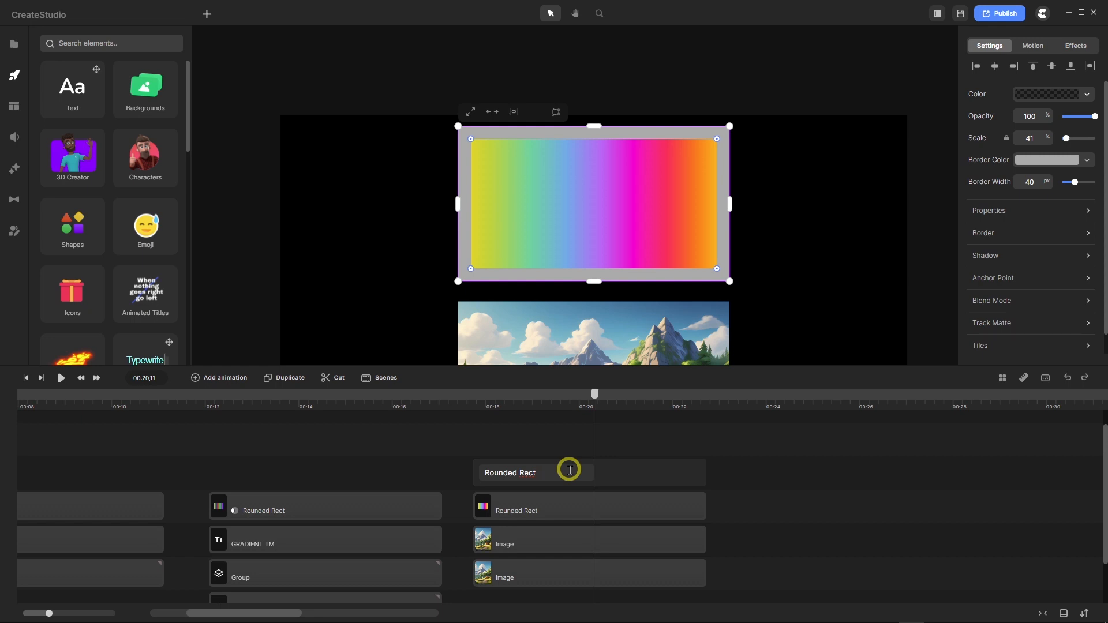
type("Image")
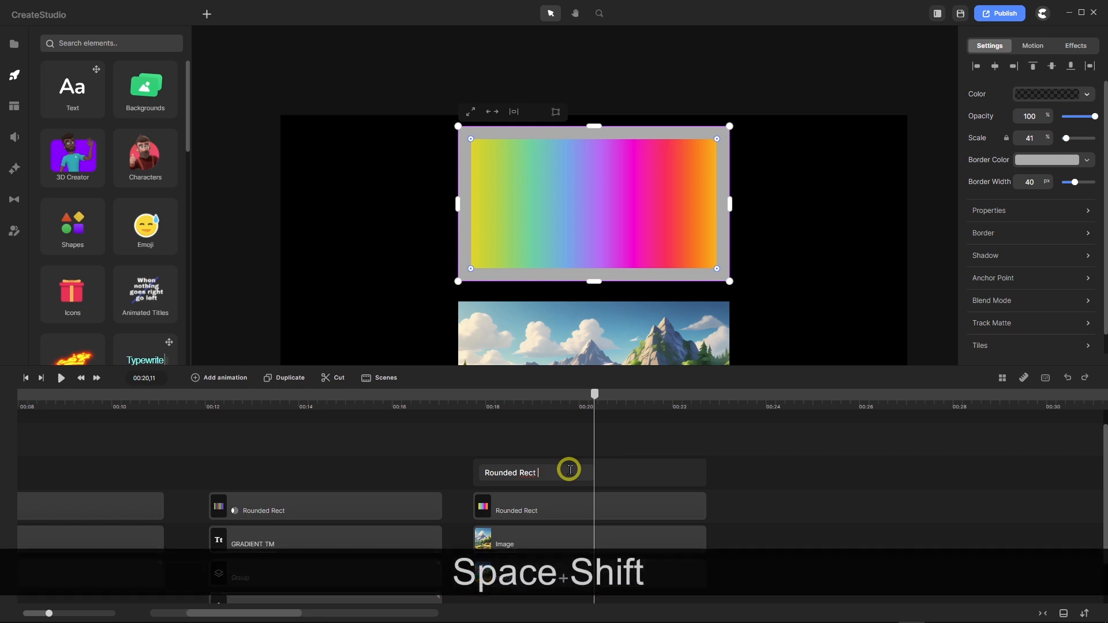
type(" T")
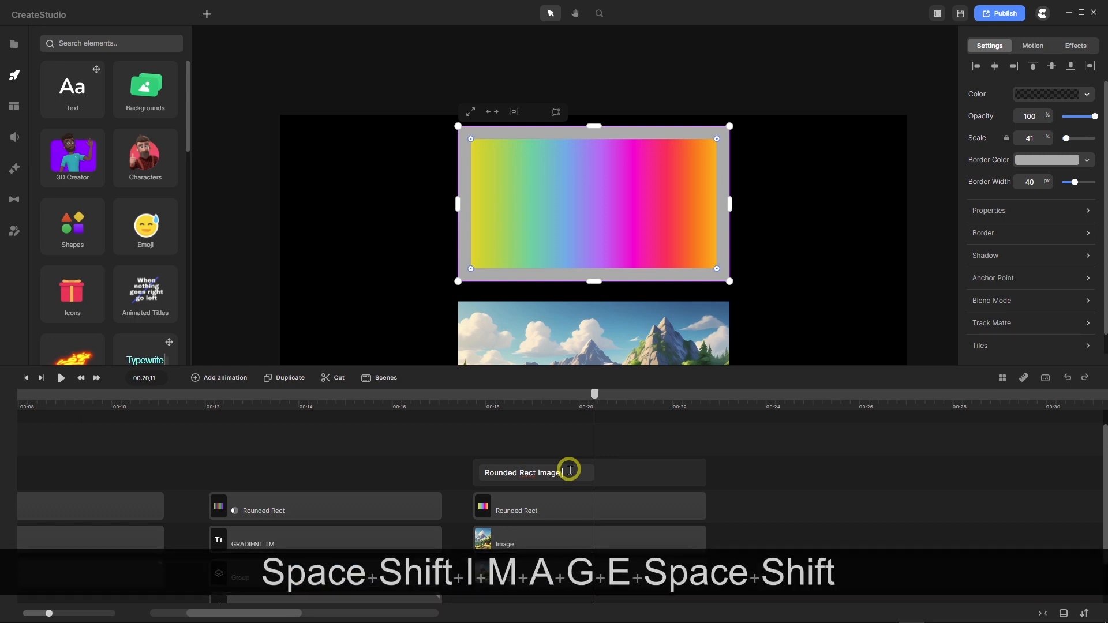
type("M")
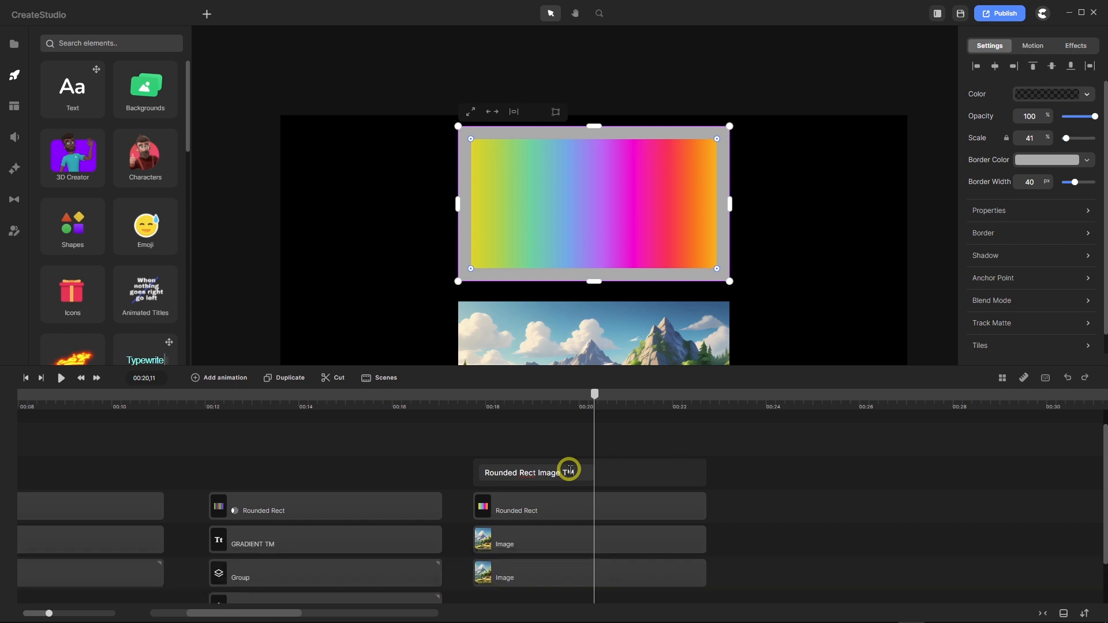
key("Return")
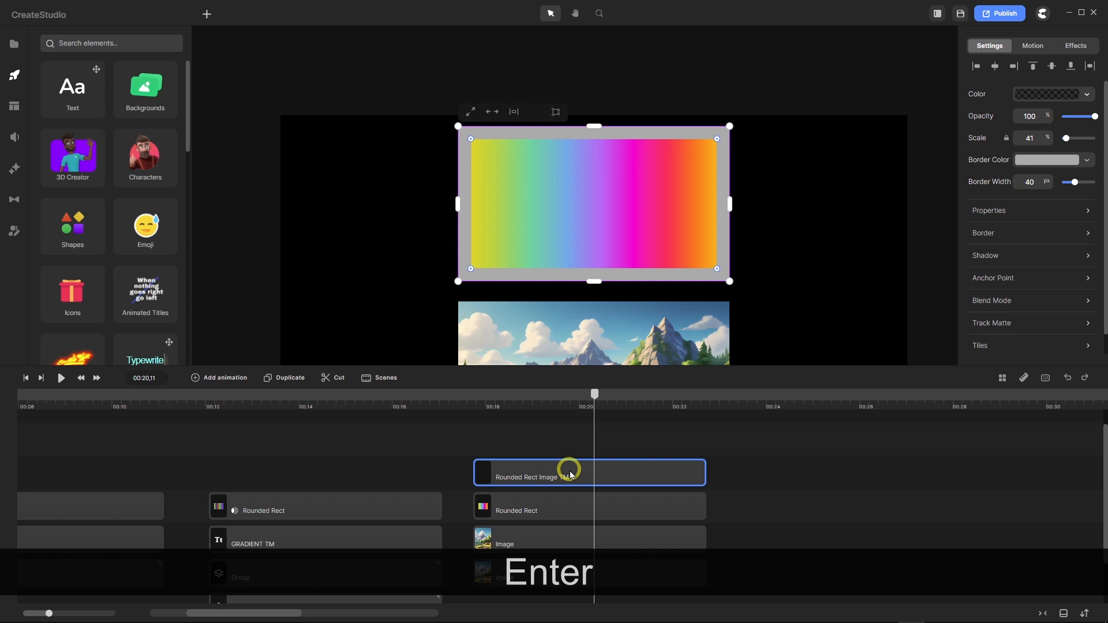
Set the gradient rectangle's track matte mask to Rounded Rect Image TM.
left_click(553, 511)
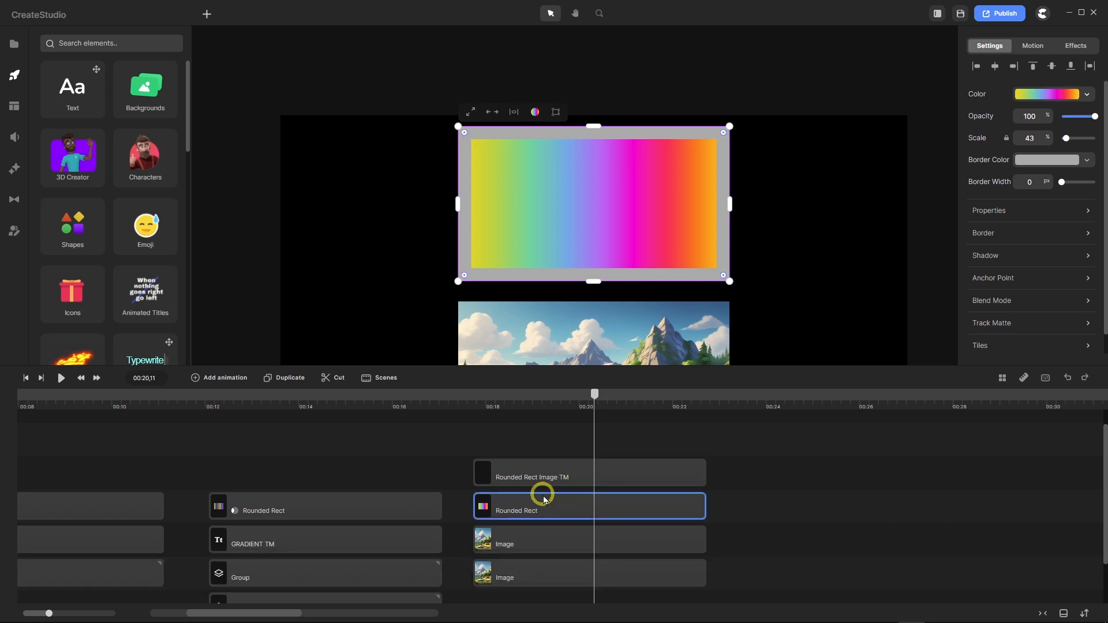
left_click(1087, 323)
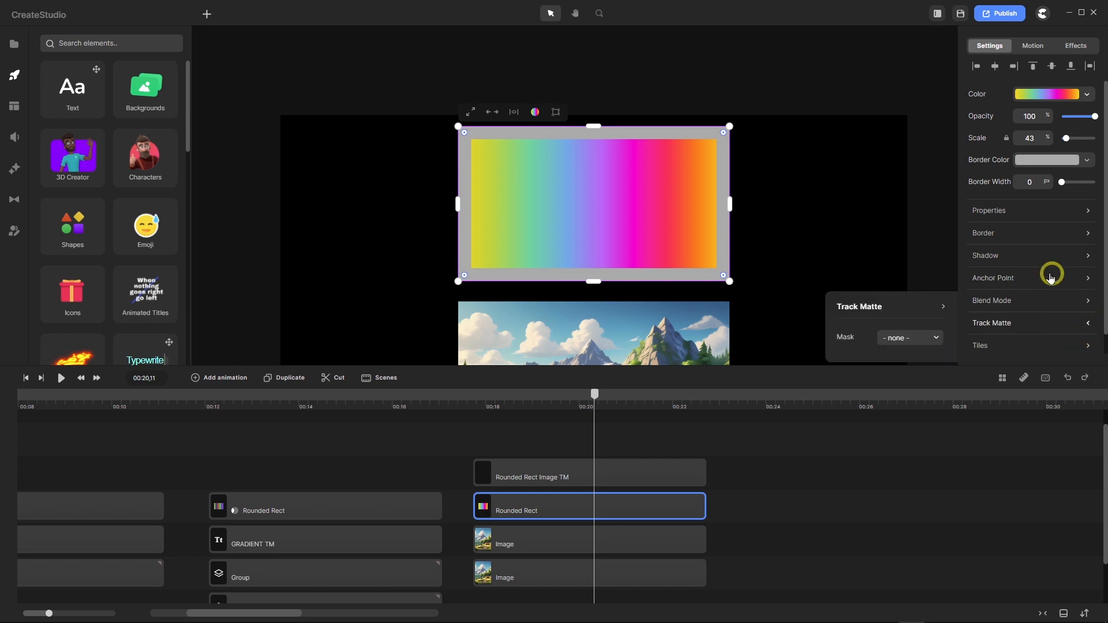
left_click(935, 339)
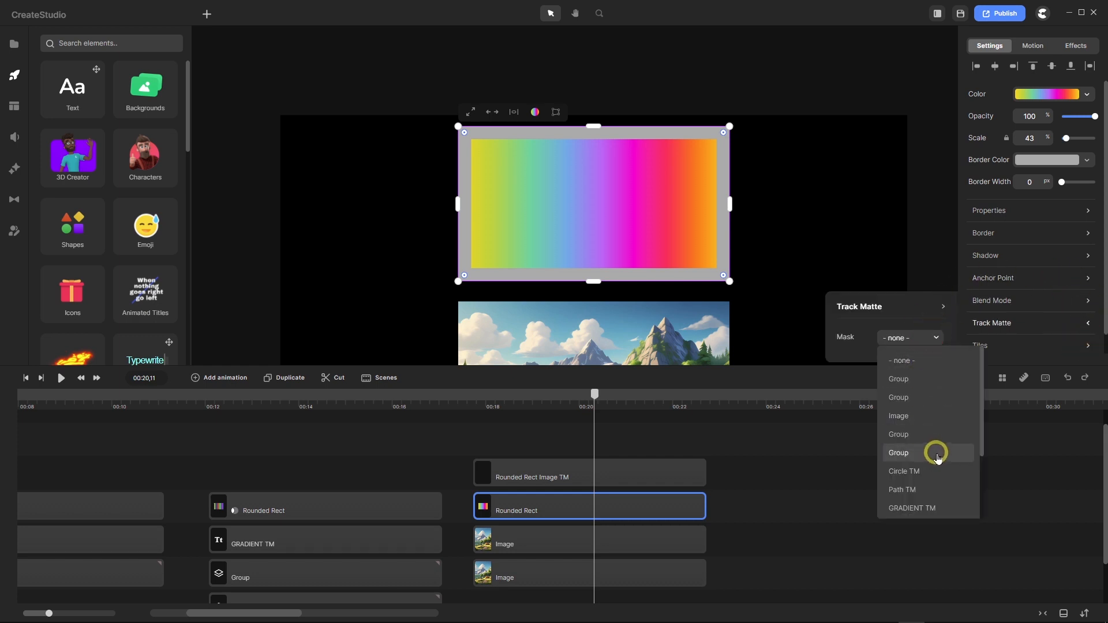
scroll(936, 457, "down", 3)
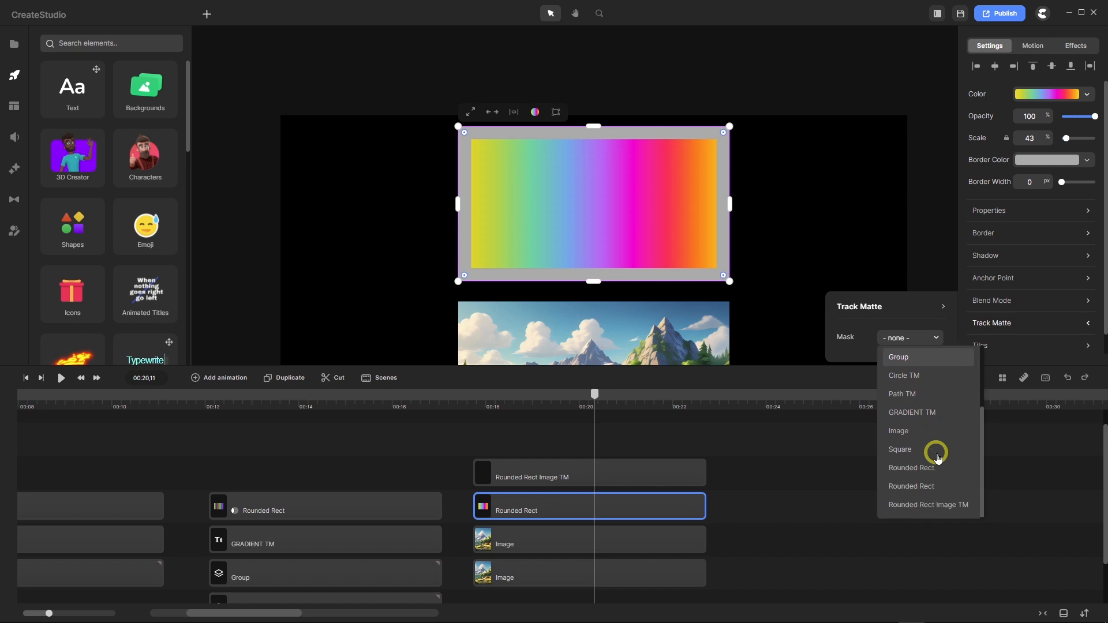
left_click(929, 504)
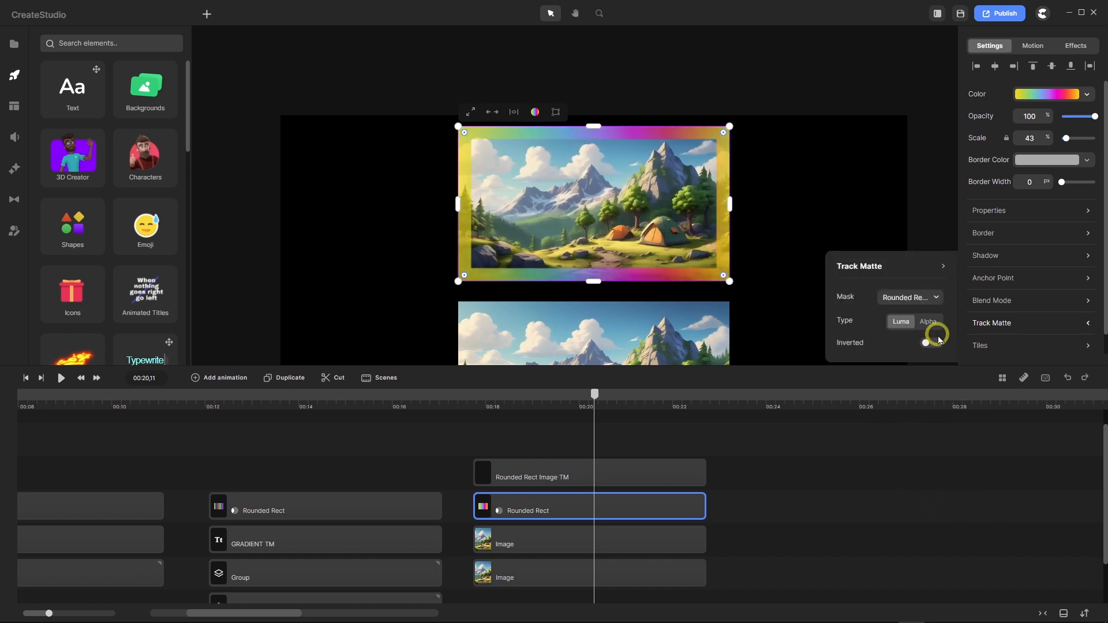
Examine the gradient border's opacity up close along the upper image's left and right edges.
scroll(467, 135, "up", 3)
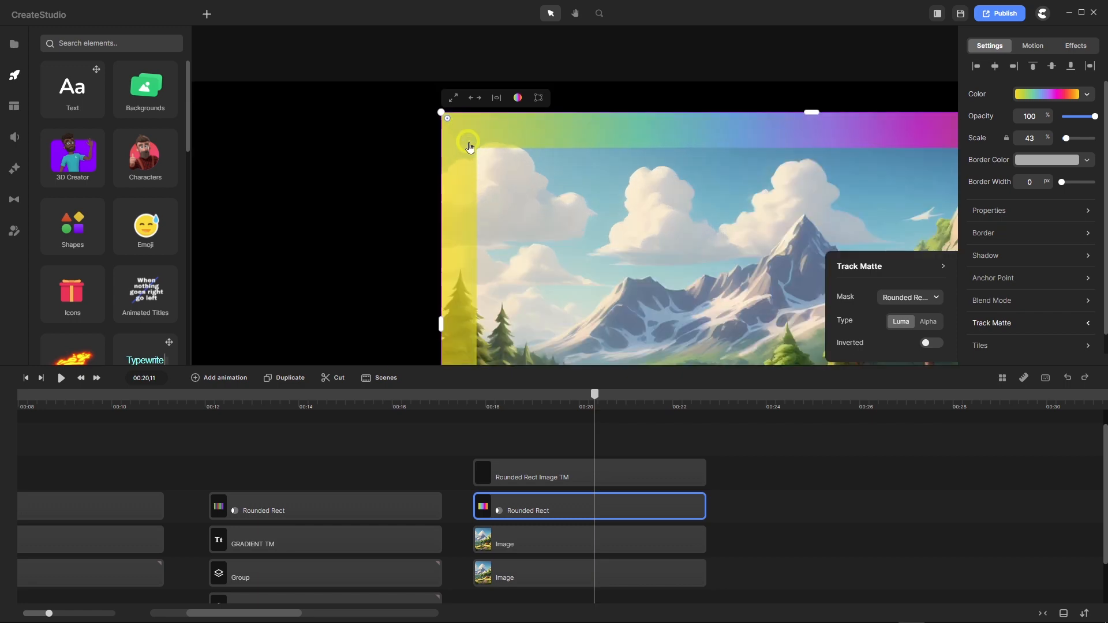
scroll(437, 147, "down", 3)
scroll(466, 188, "up", 2)
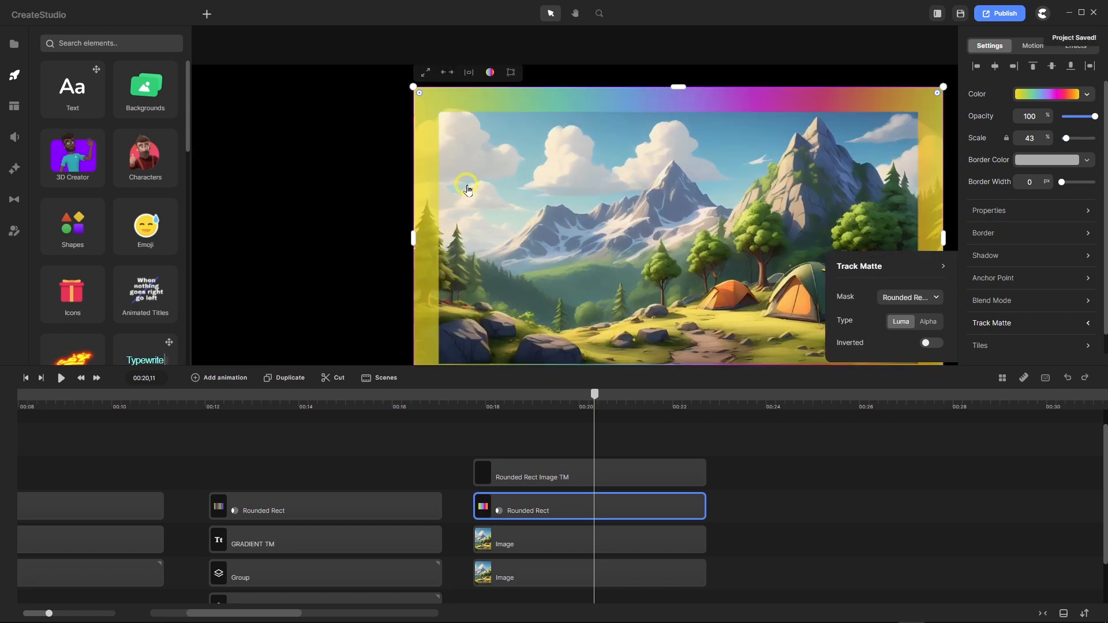
scroll(447, 147, "down", 1)
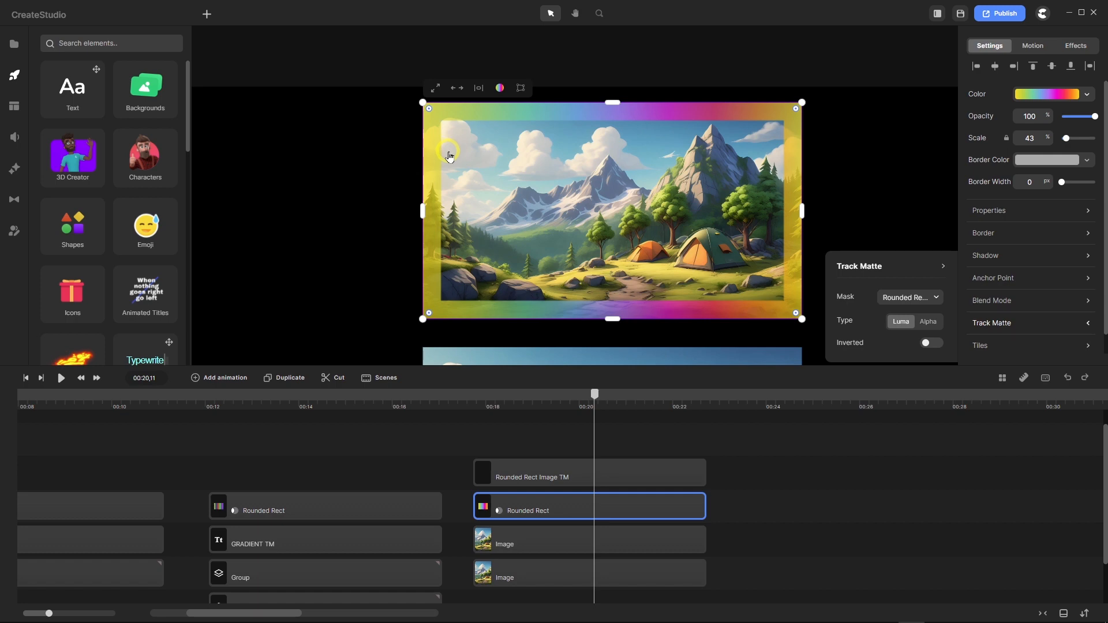
scroll(450, 157, "up", 3)
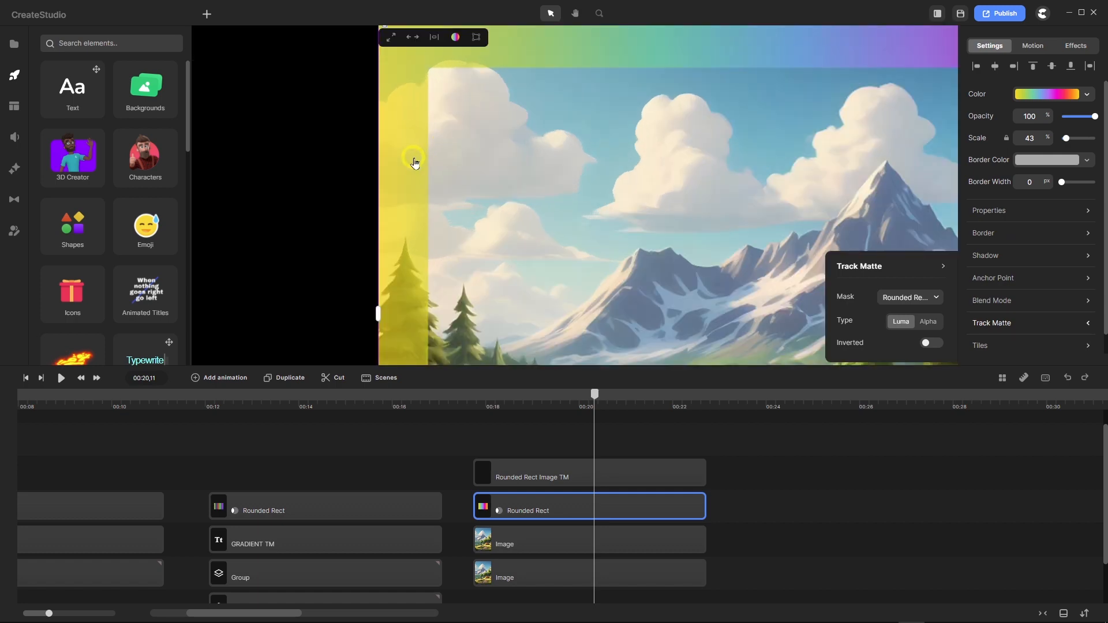
scroll(413, 162, "down", 4)
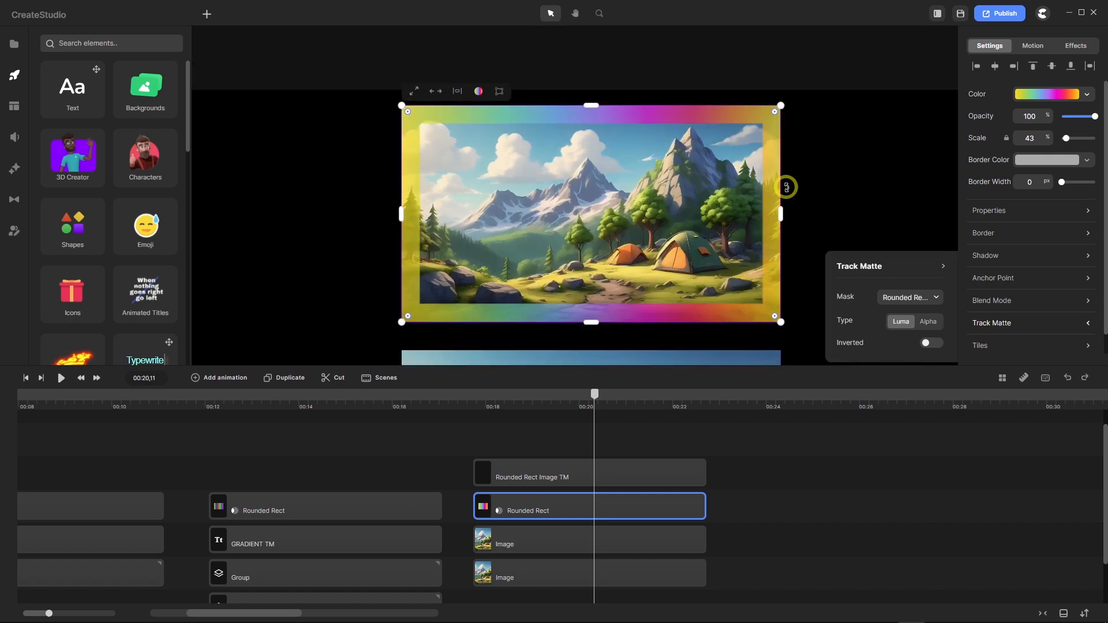
scroll(786, 186, "up", 3)
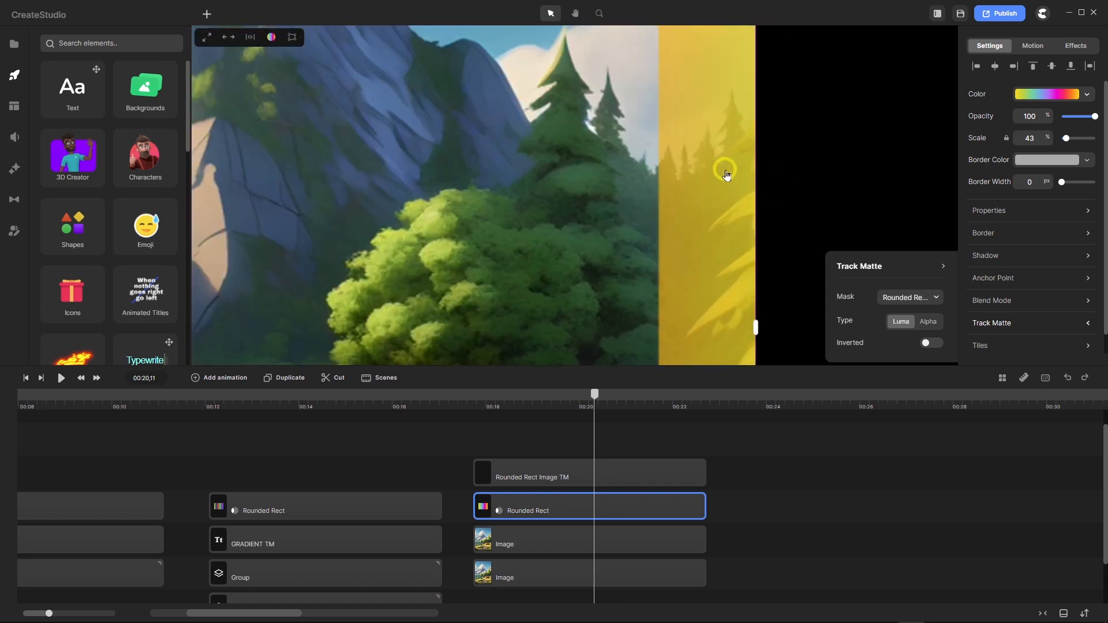
scroll(726, 174, "down", 3)
scroll(726, 174, "up", 3)
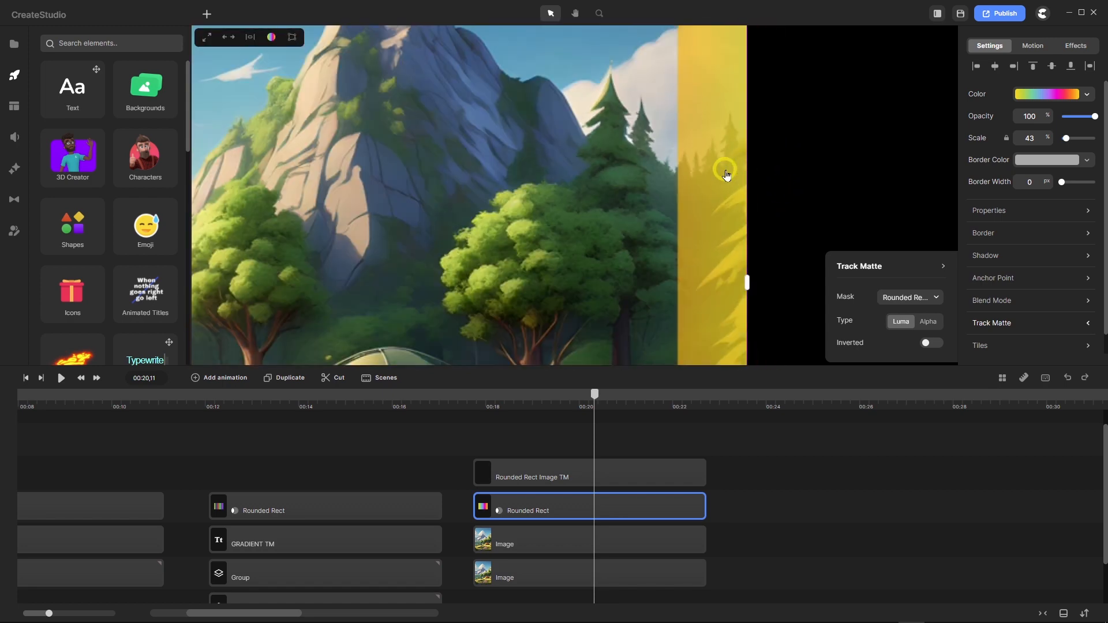
scroll(726, 175, "down", 3)
scroll(725, 174, "down", 2)
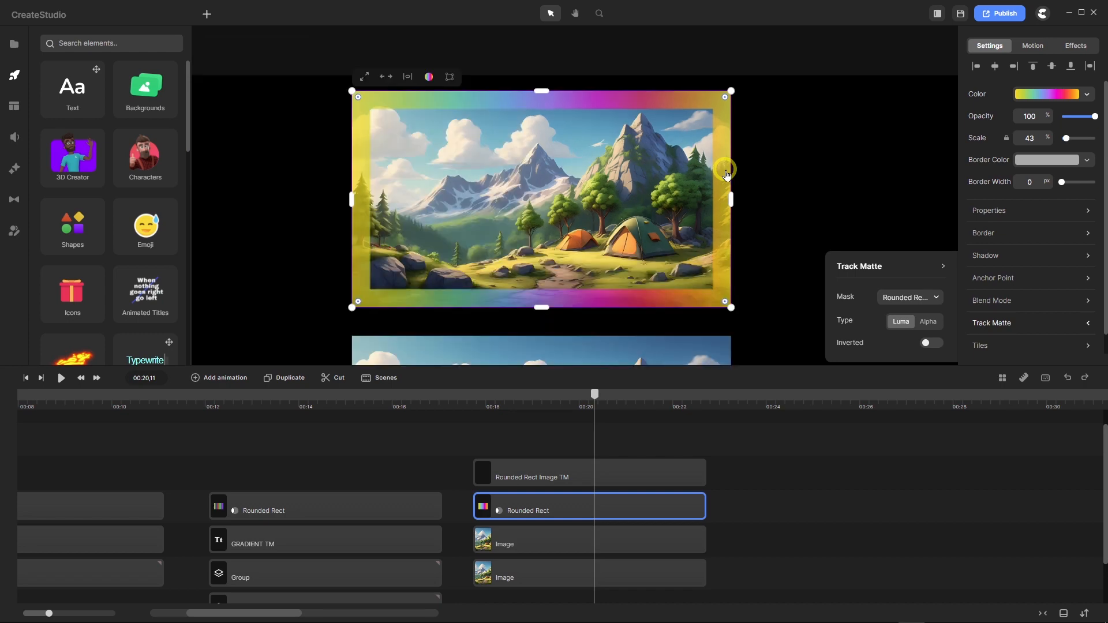
scroll(364, 196, "up", 5)
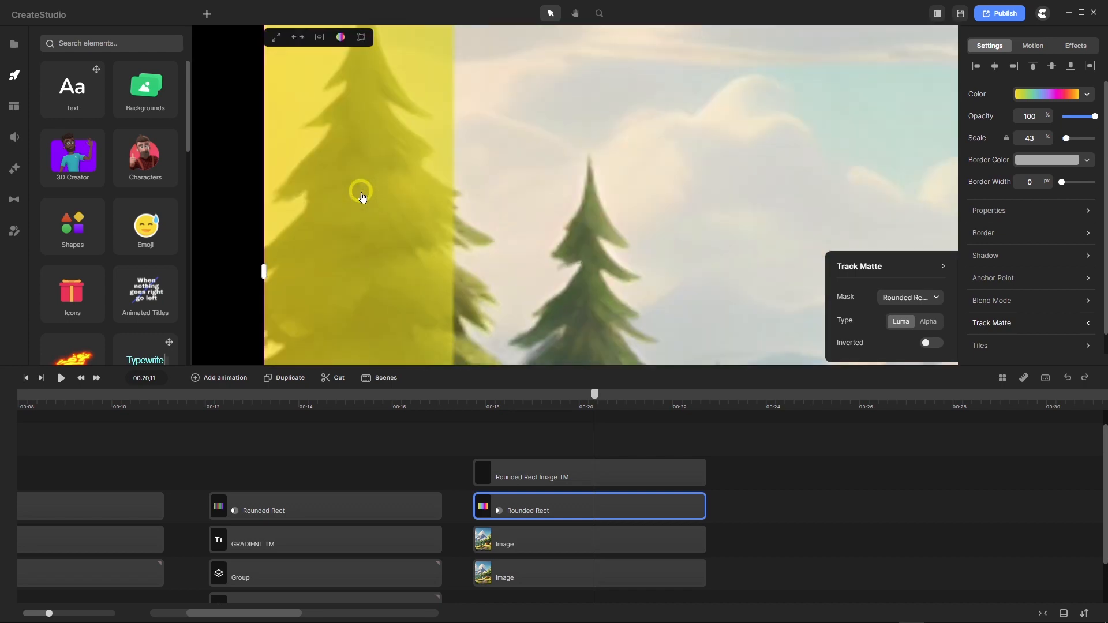
scroll(363, 196, "down", 2)
scroll(362, 197, "down", 3)
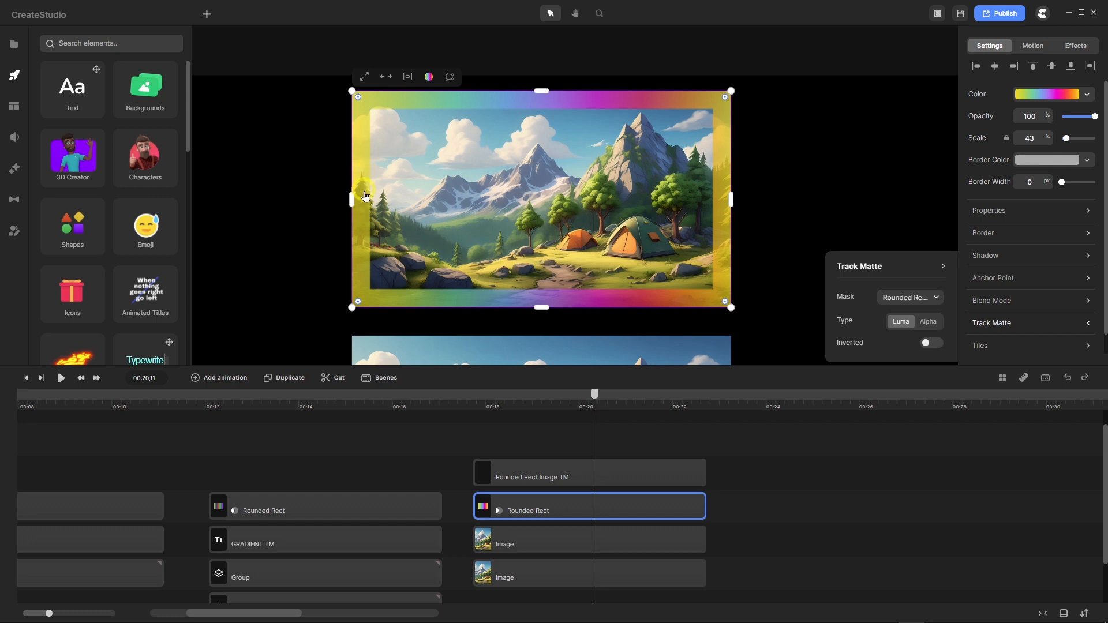
Change the gradient rectangle's track matte type to Alpha.
left_click(930, 321)
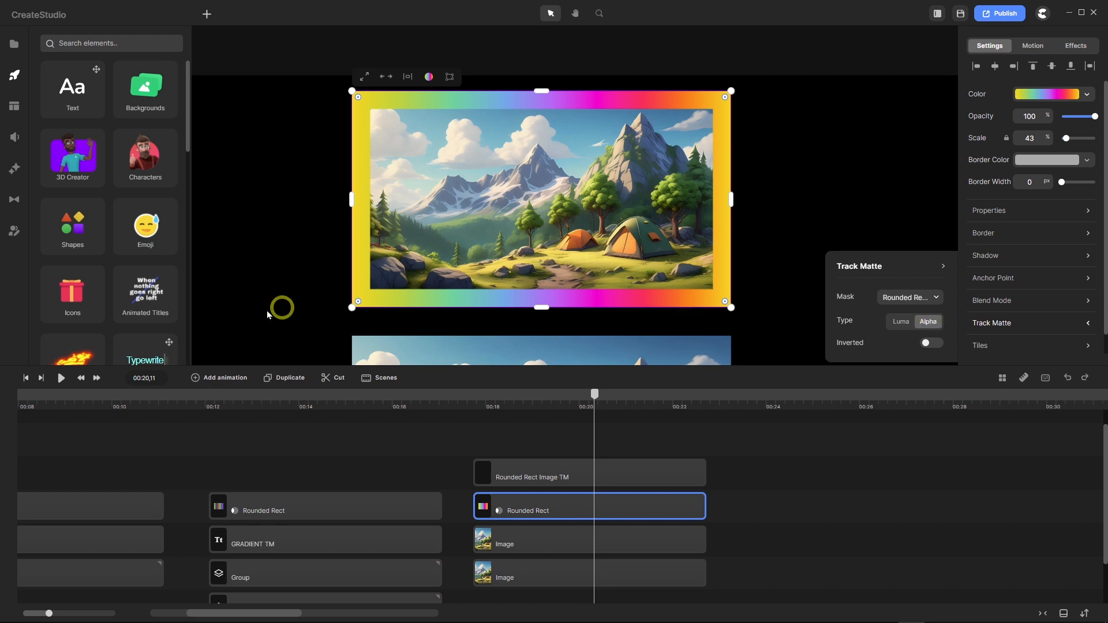
Apply the Inner Shadow effect to the gradient rectangle's clip.
left_click(15, 168)
scroll(148, 206, "down", 5)
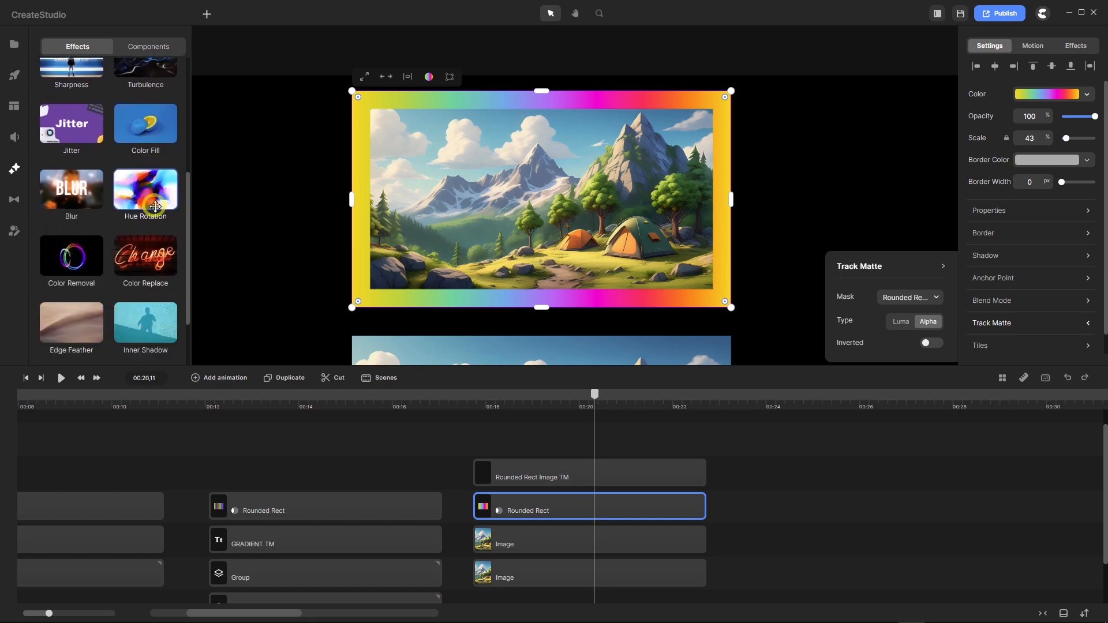
left_click_drag(154, 232, 534, 497)
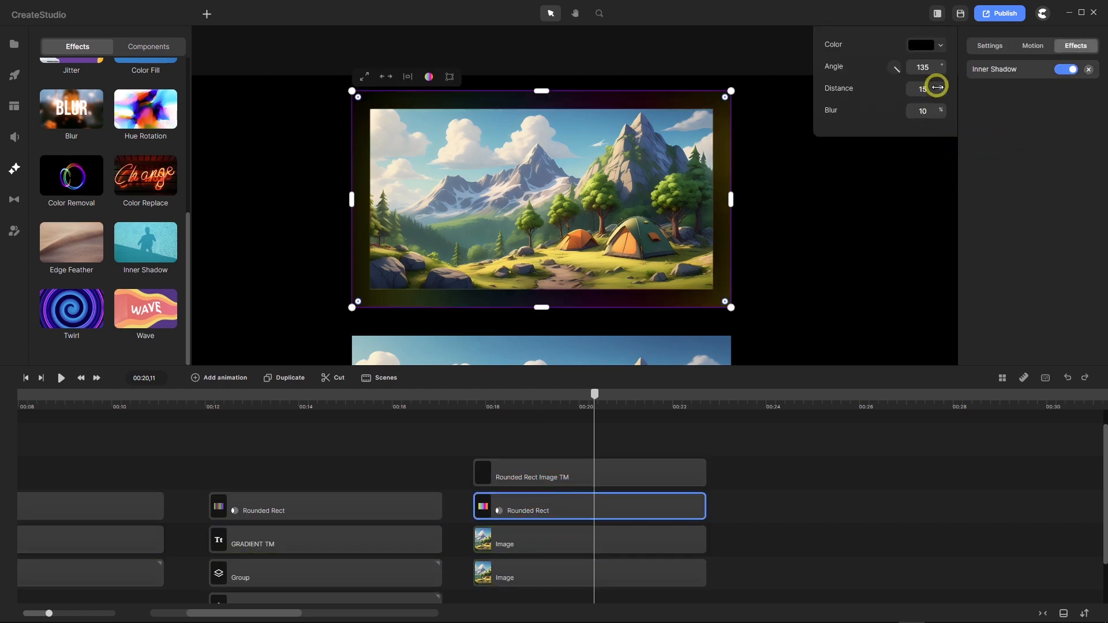
Set the gradient rectangle's inner shadow distance to 0% and its blur to .2%.
left_click_drag(935, 87, 824, 92)
left_click_drag(938, 111, 814, 114)
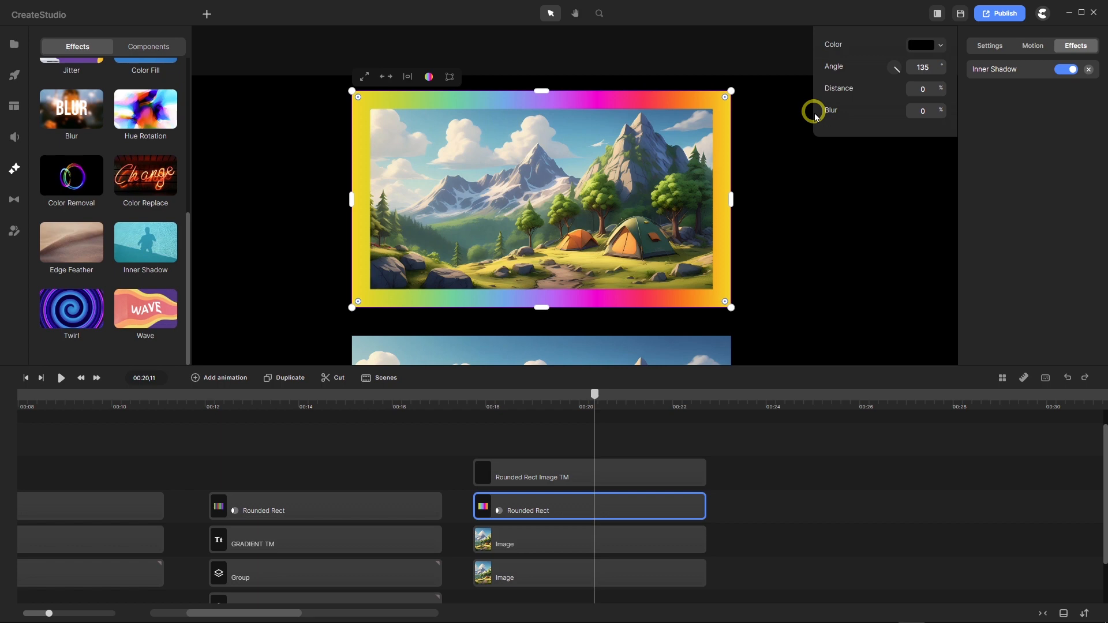
key("BackSpace")
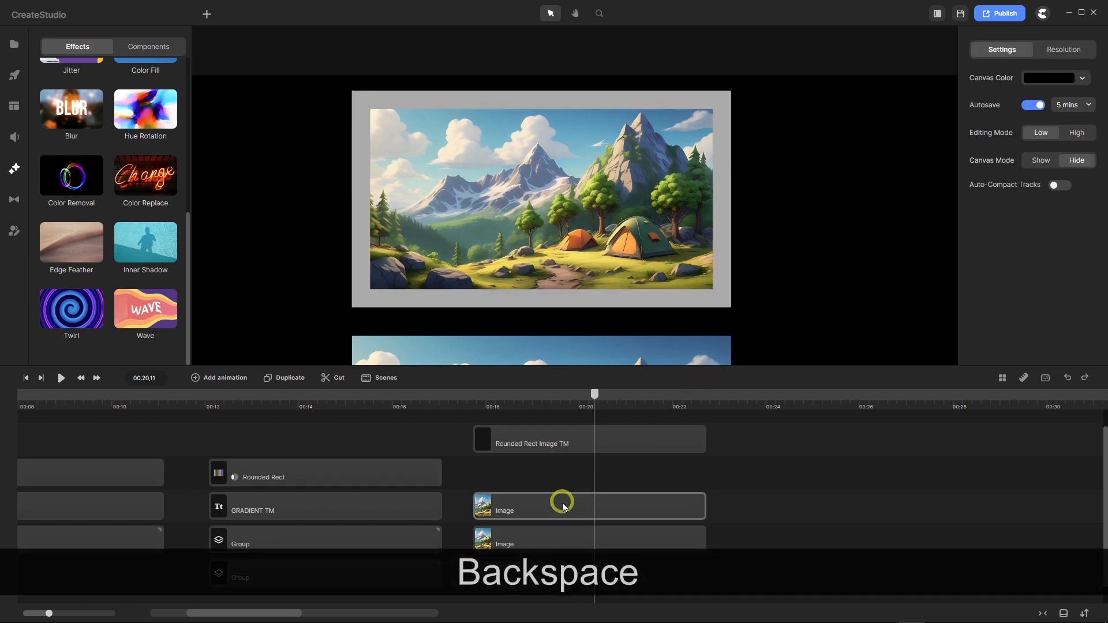
left_click(1070, 379)
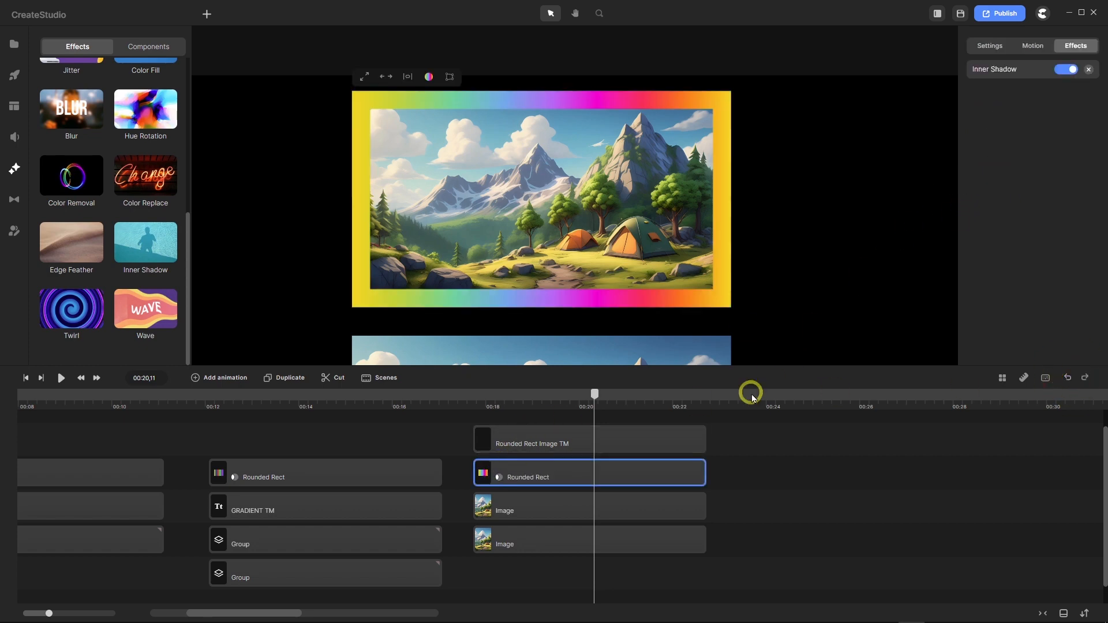
left_click(1003, 70)
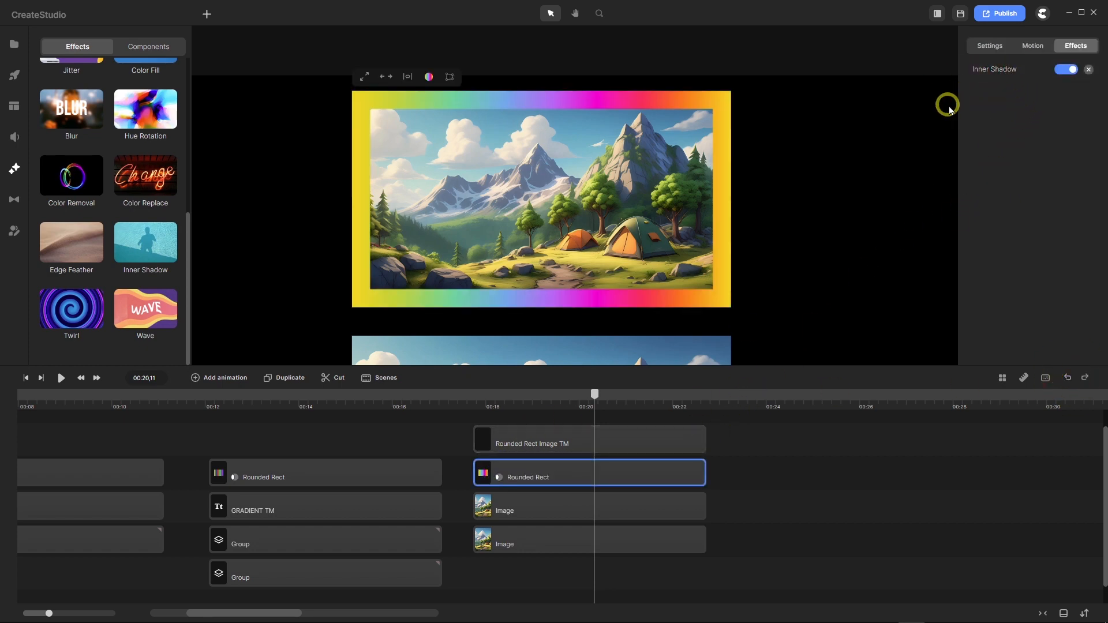
left_click(999, 69)
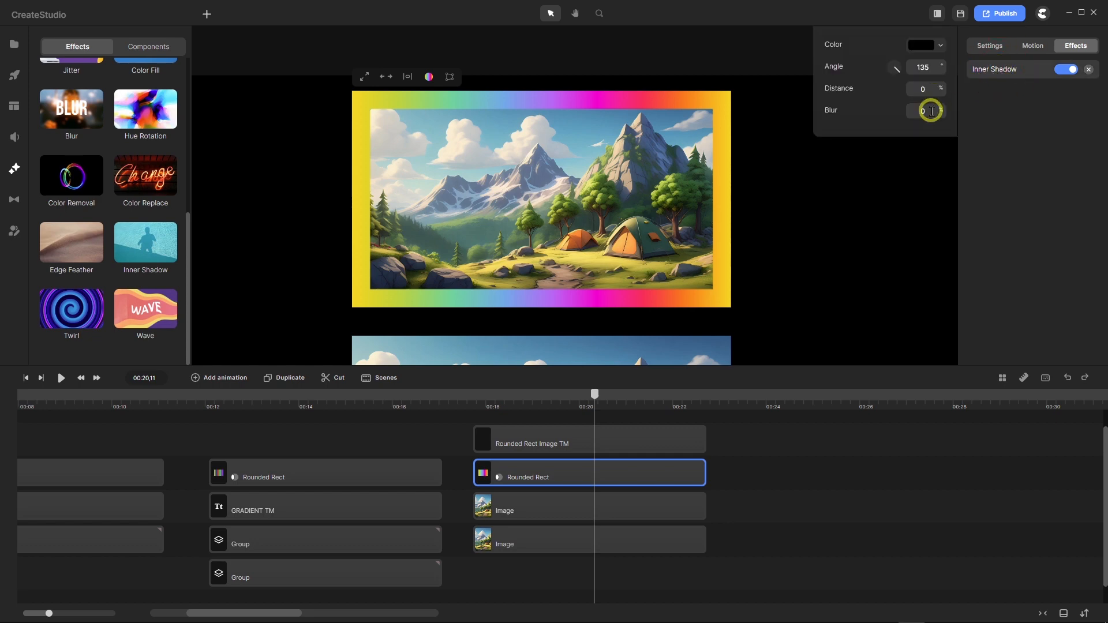
left_click_drag(931, 111, 889, 121)
type(".2")
key("Return")
key("Return")
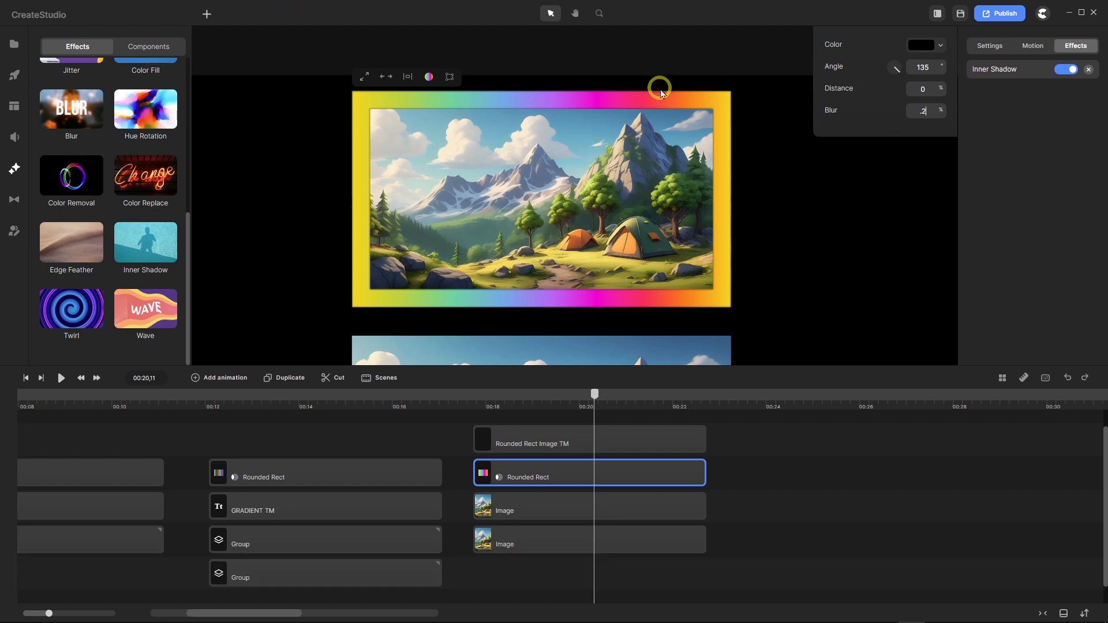
Examine the inner shadow up close along the edges of the gradient border.
scroll(661, 92, "up", 3)
scroll(662, 93, "up", 4)
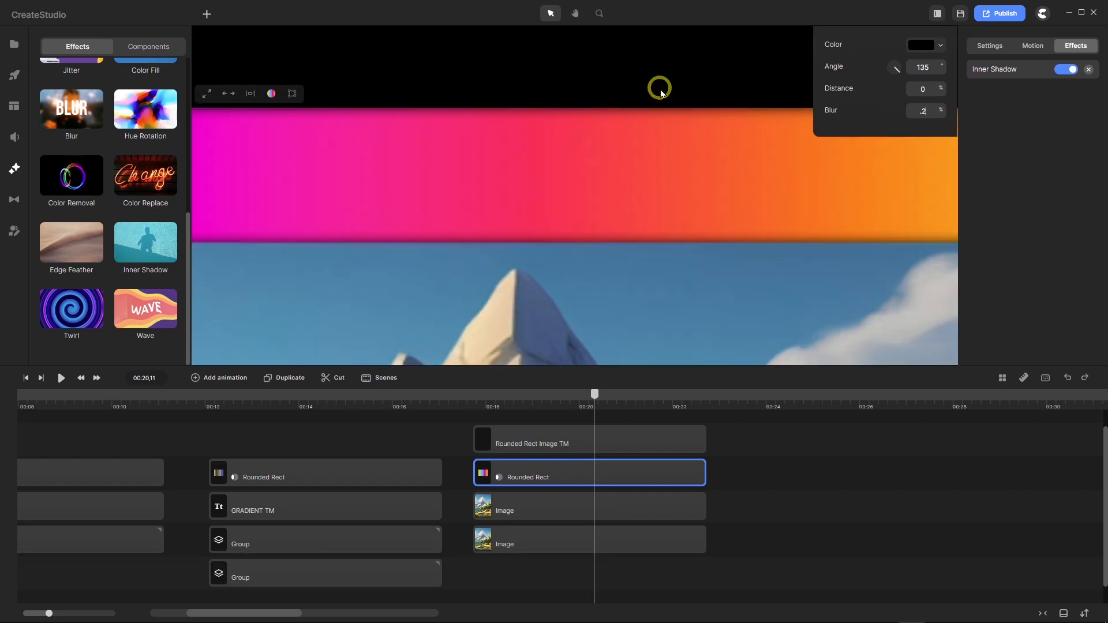
scroll(661, 92, "down", 6)
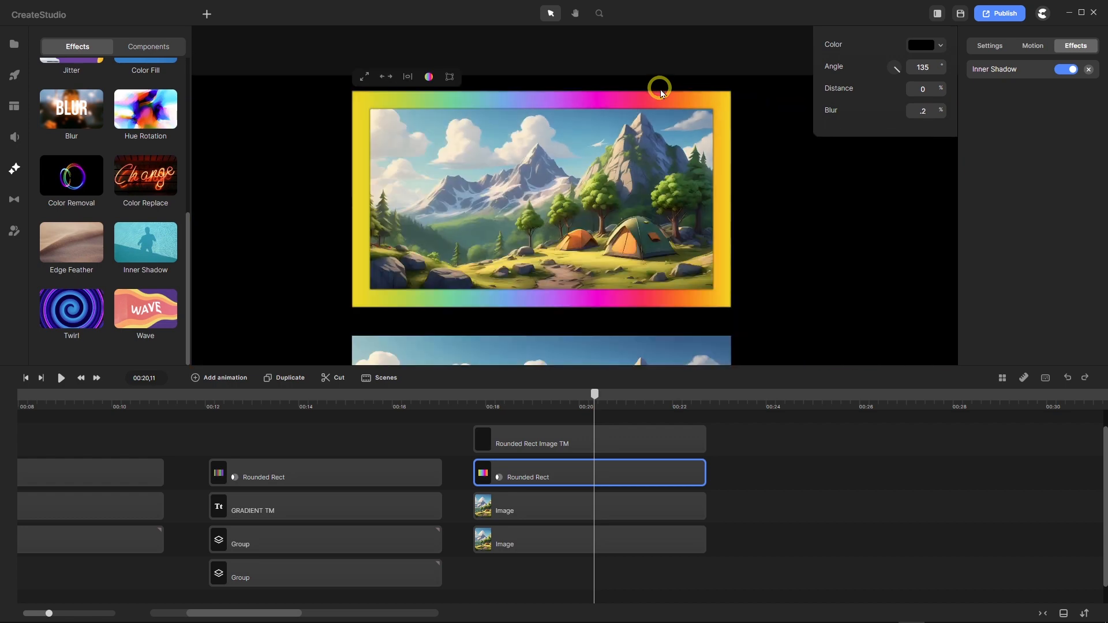
scroll(366, 159, "up", 3)
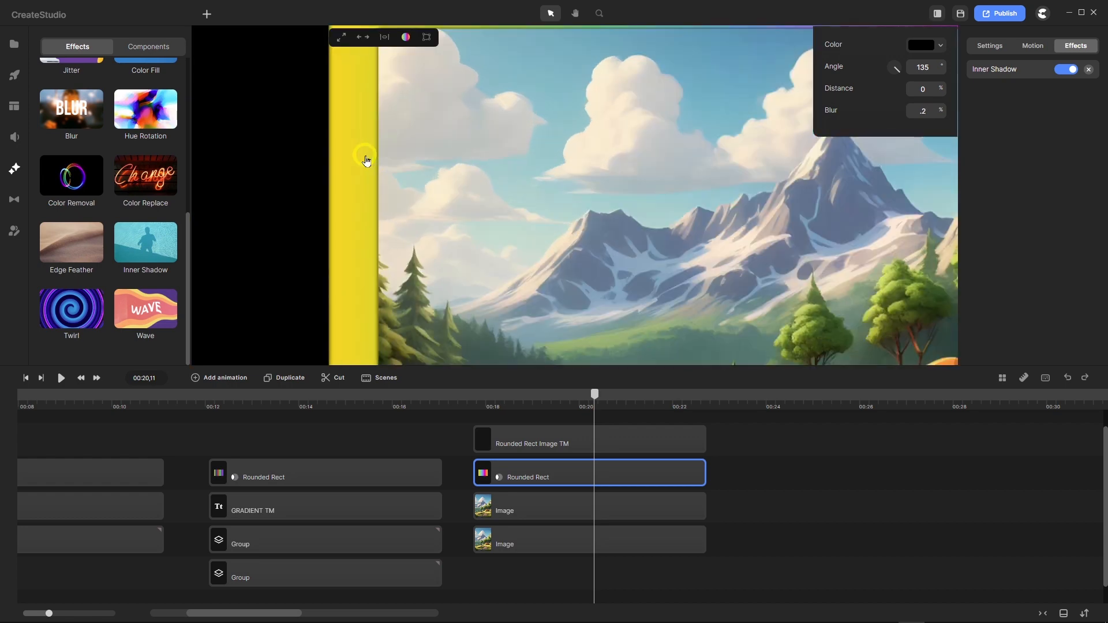
scroll(400, 136, "down", 3)
scroll(403, 136, "up", 3)
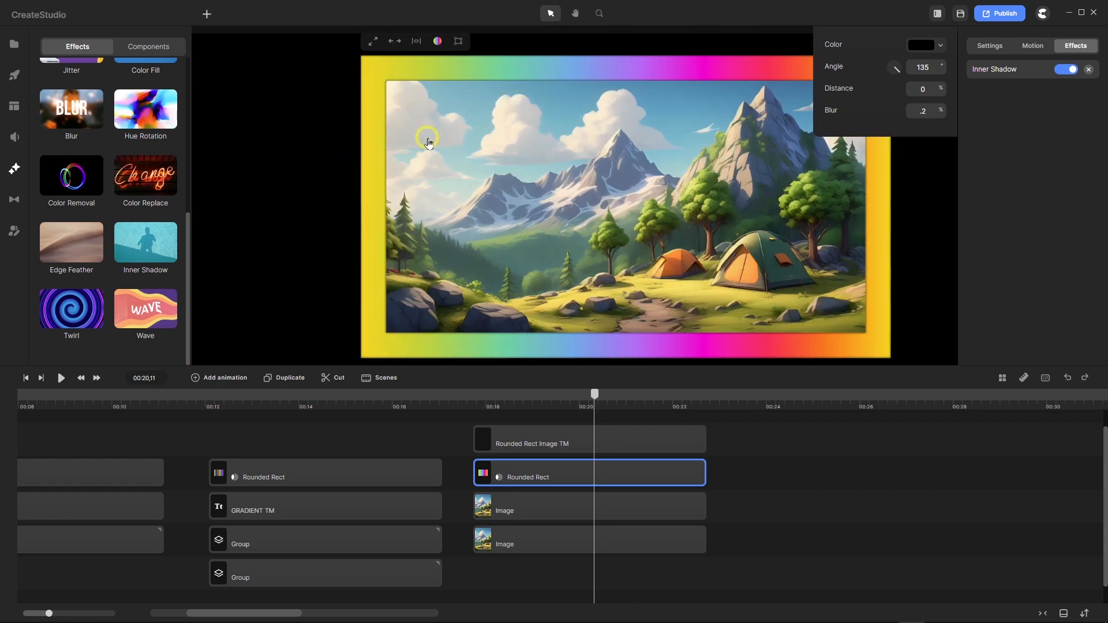
scroll(473, 143, "down", 3)
scroll(473, 143, "up", 3)
scroll(473, 143, "down", 3)
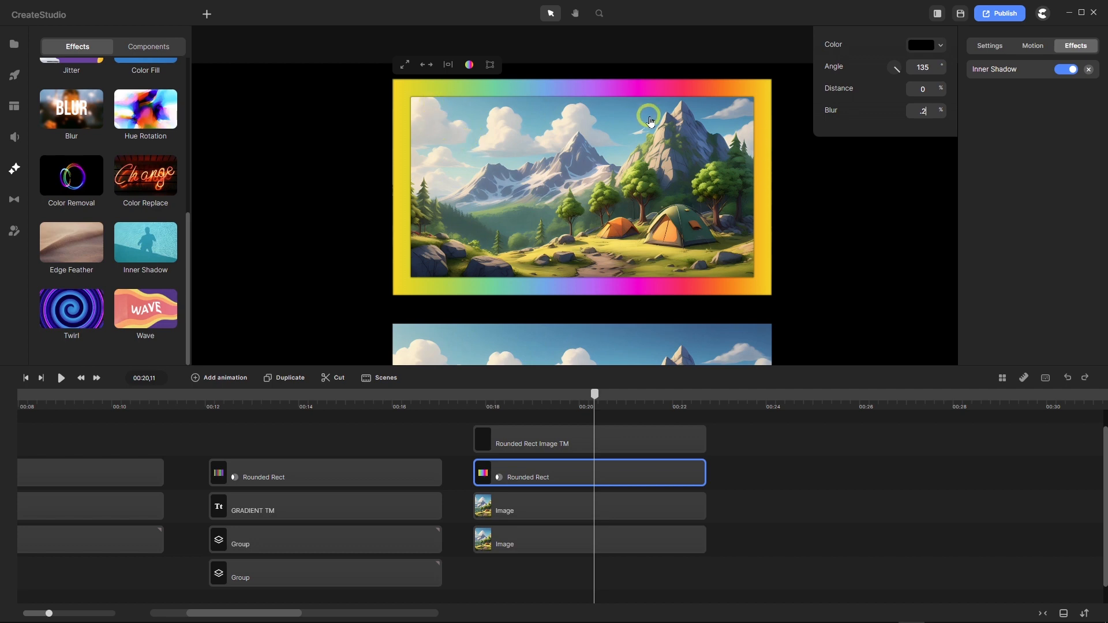
Apply the Inner Shadow effect to the upper image with distance 0% and blur 4%.
left_click(569, 513)
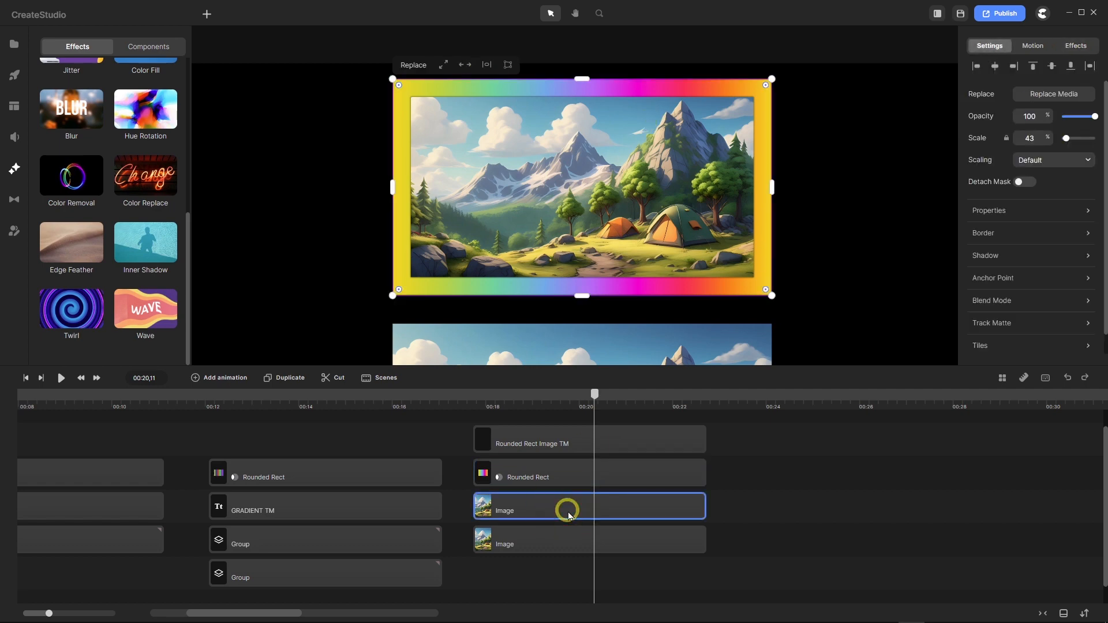
left_click_drag(160, 265, 526, 502)
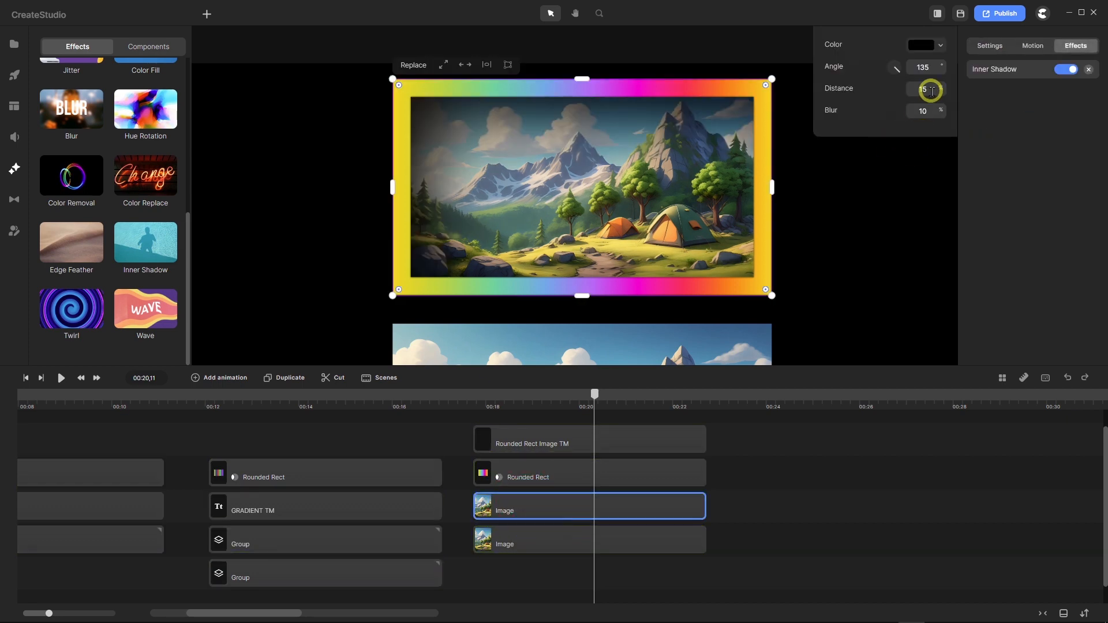
left_click_drag(940, 87, 860, 116)
left_click_drag(943, 111, 939, 110)
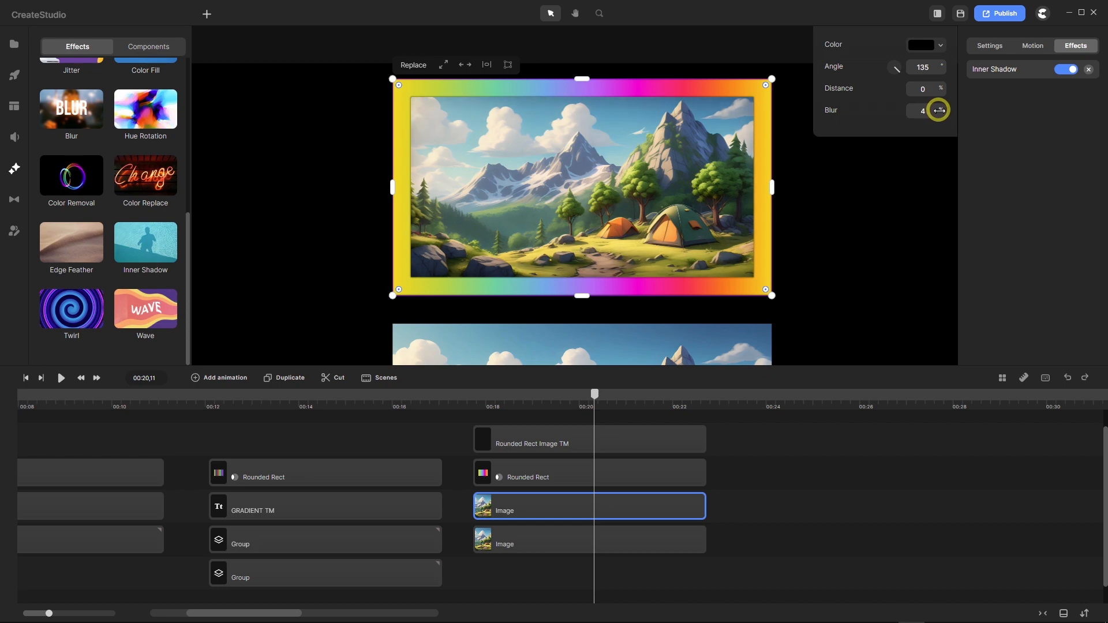
Compare the upper image with its inner shadow effect disabled and enabled.
scroll(730, 101, "up", 3)
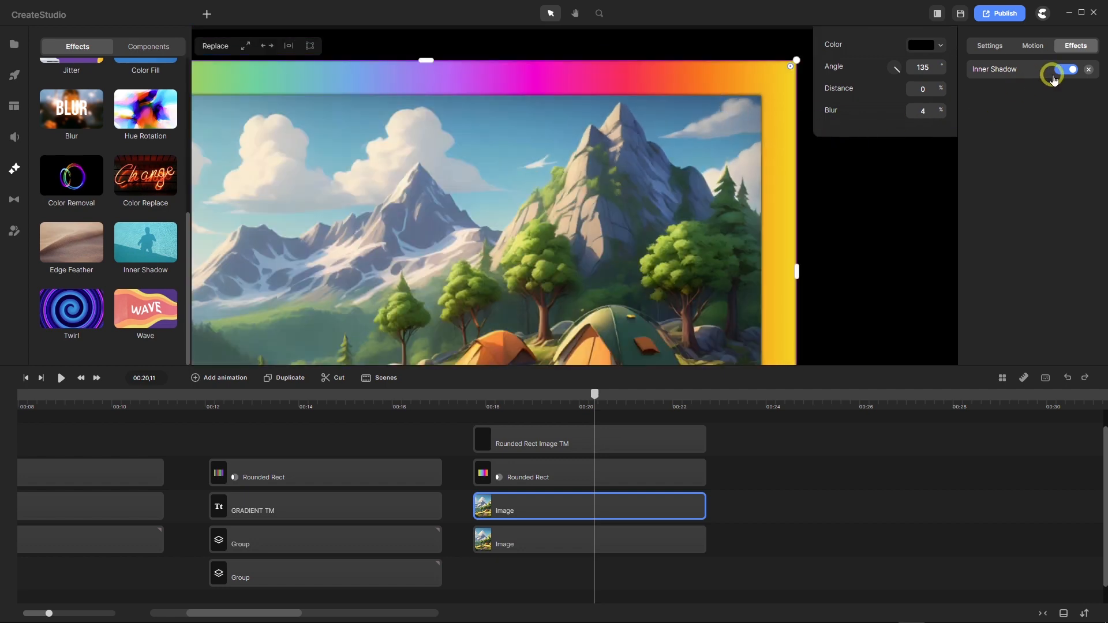
scroll(687, 151, "down", 2)
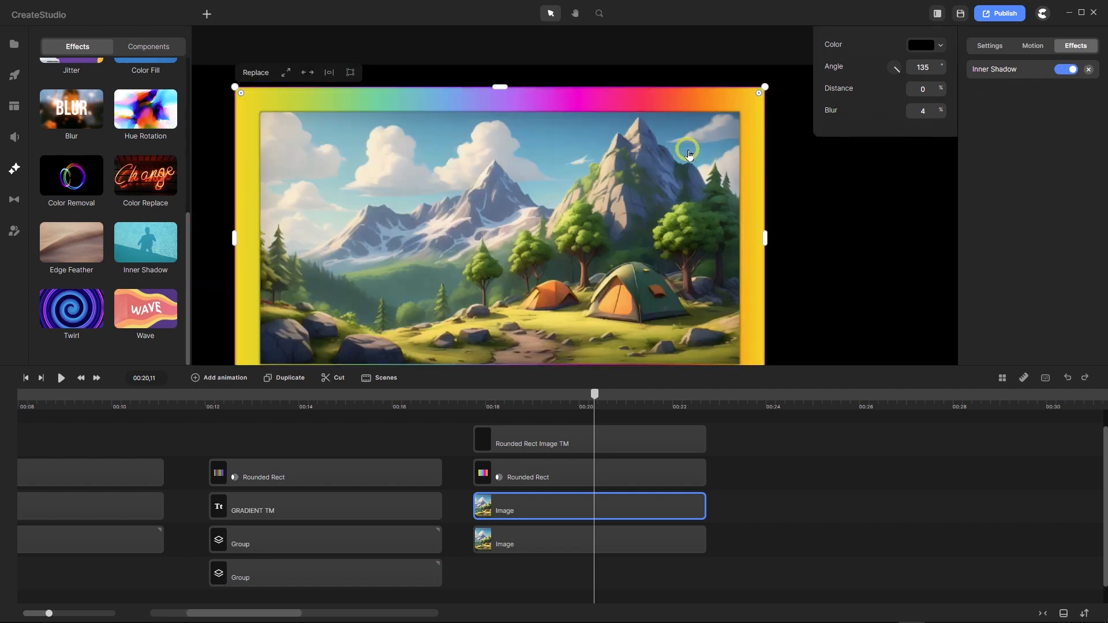
left_click(1060, 71)
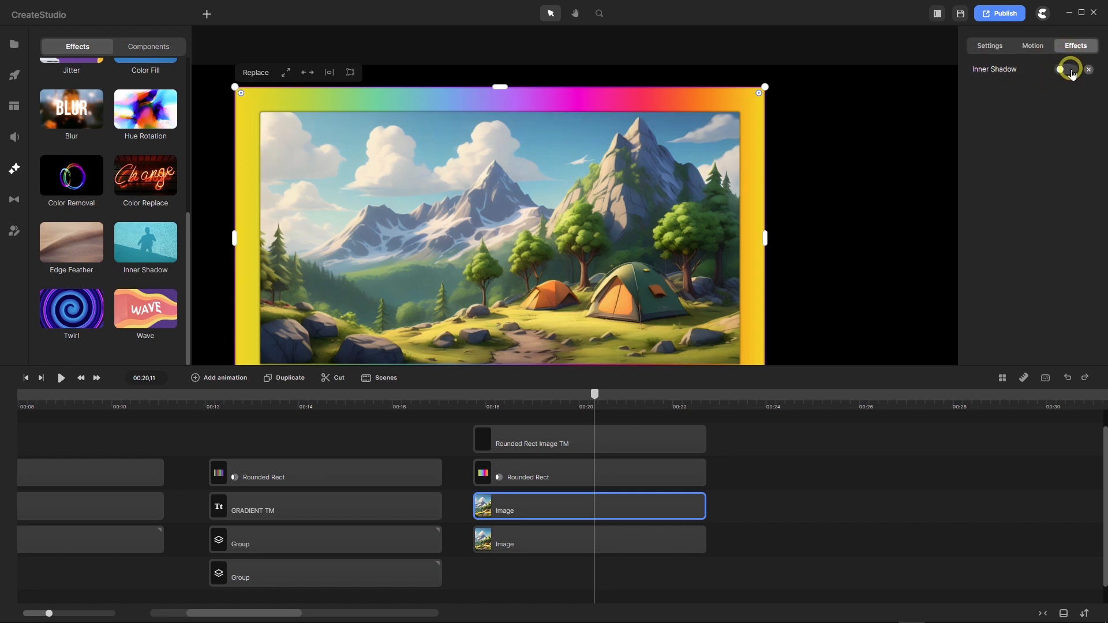
left_click(1071, 72)
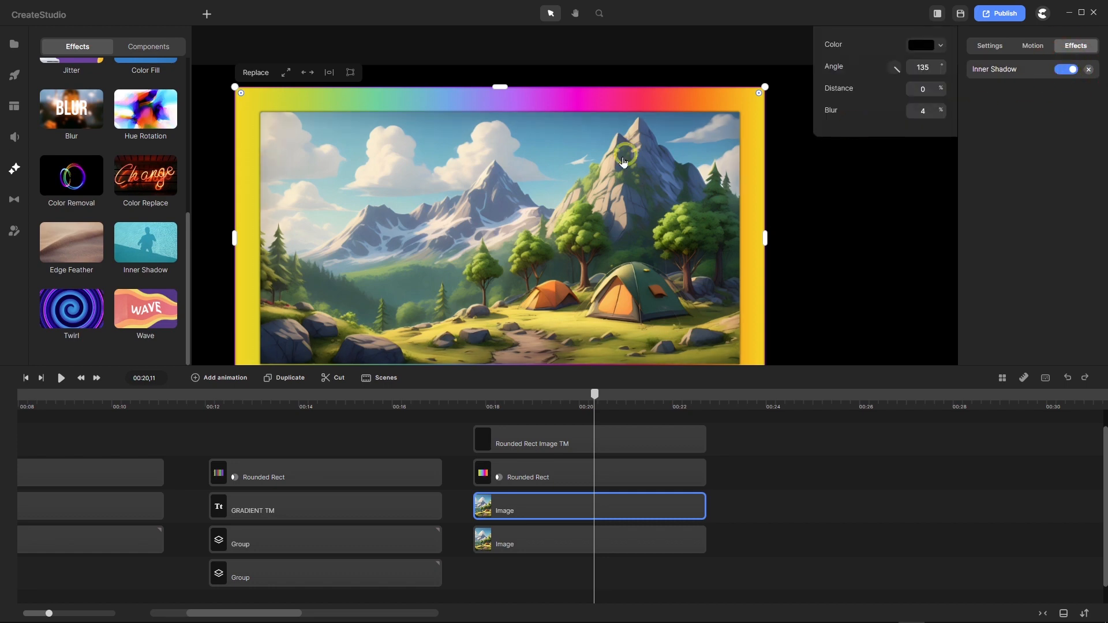
scroll(557, 138, "down", 3)
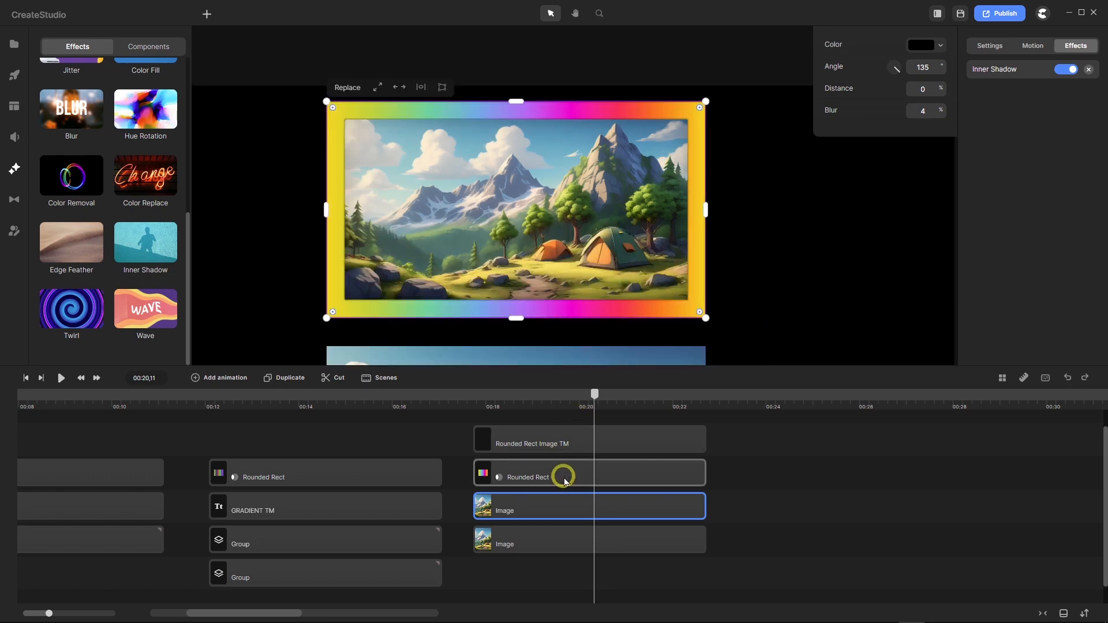
Try the Luma track matte type on the gradient rectangle above the upper image and restore Alpha.
left_click(500, 478)
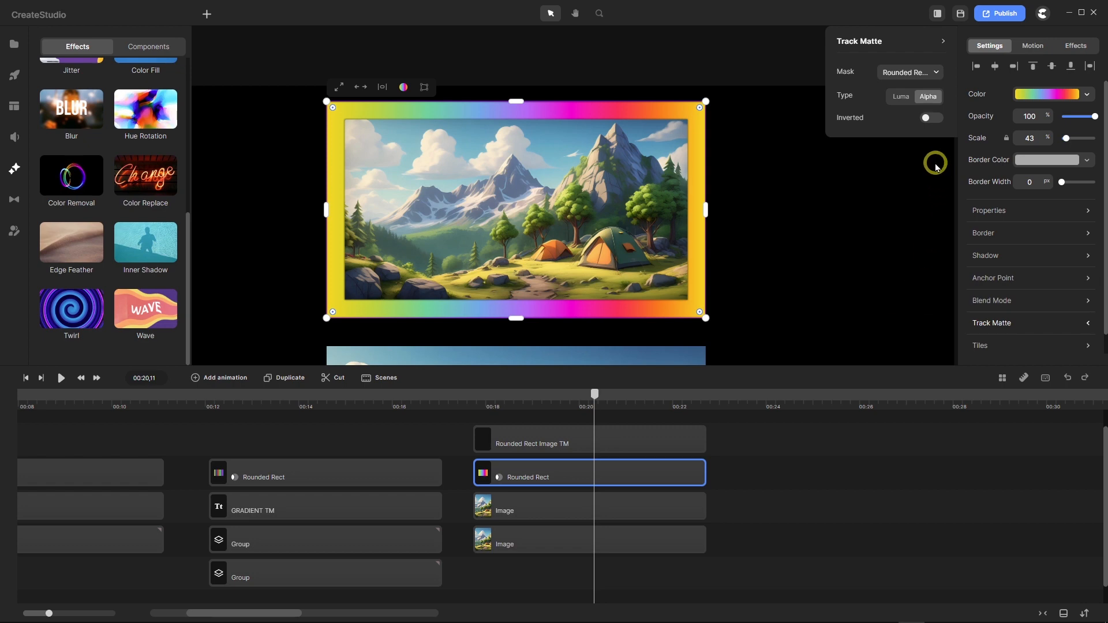
left_click(902, 97)
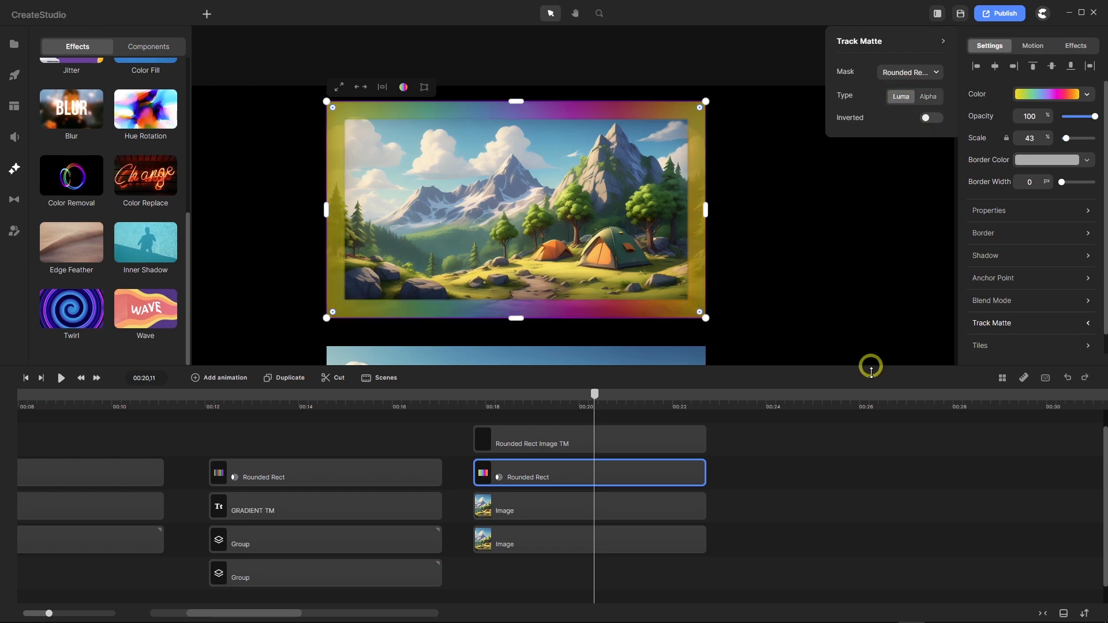
left_click(831, 436)
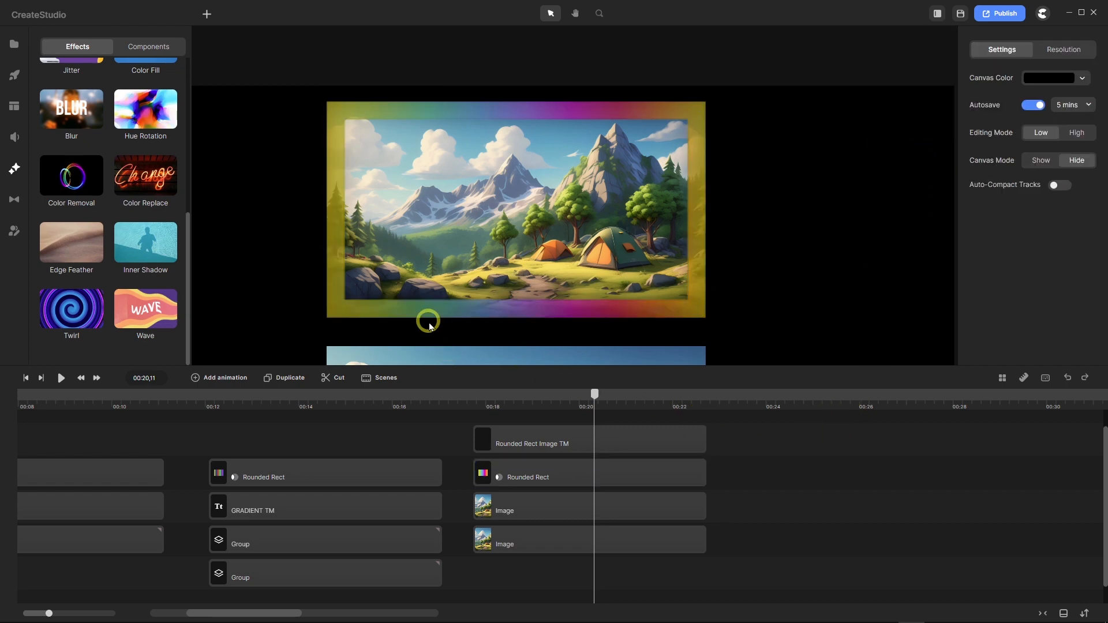
scroll(432, 317, "up", 1)
scroll(565, 308, "down", 1)
scroll(567, 309, "up", 1)
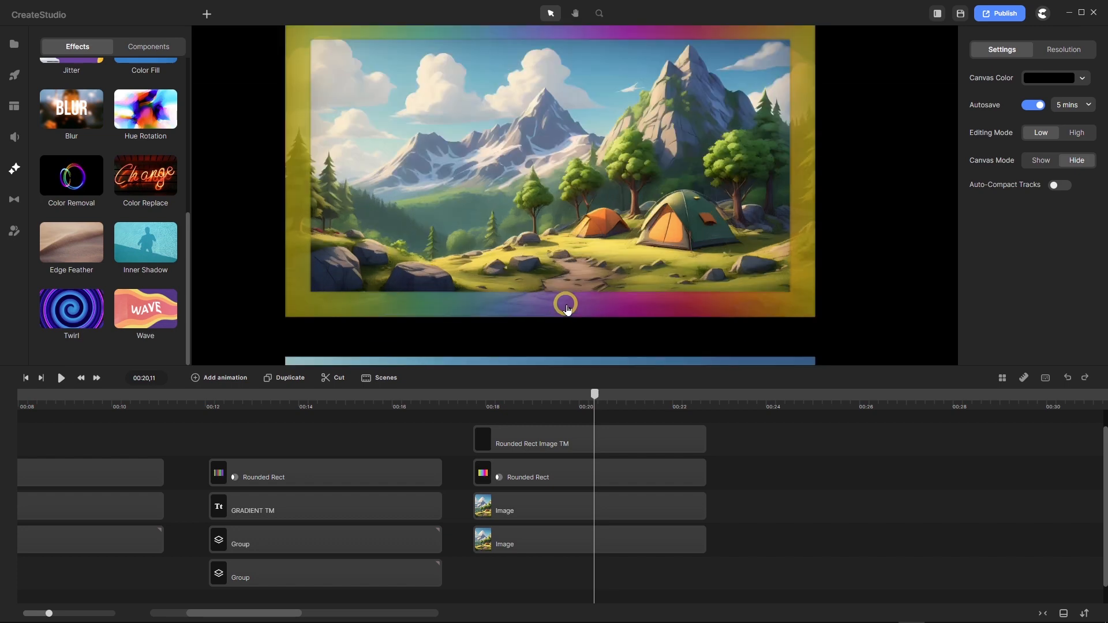
scroll(567, 309, "down", 1)
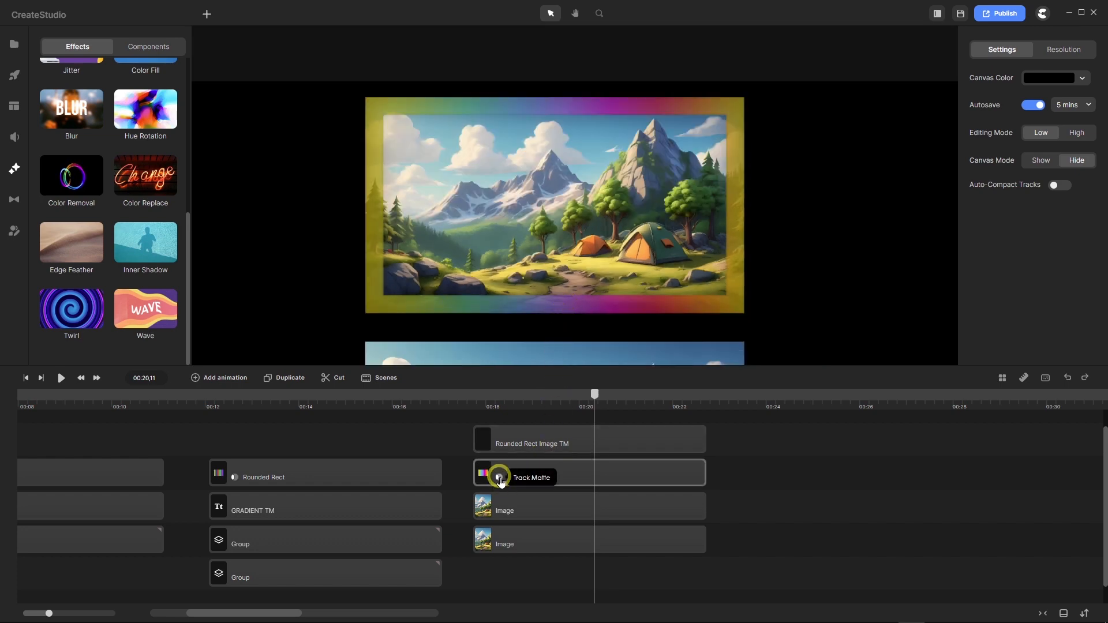
left_click(499, 479)
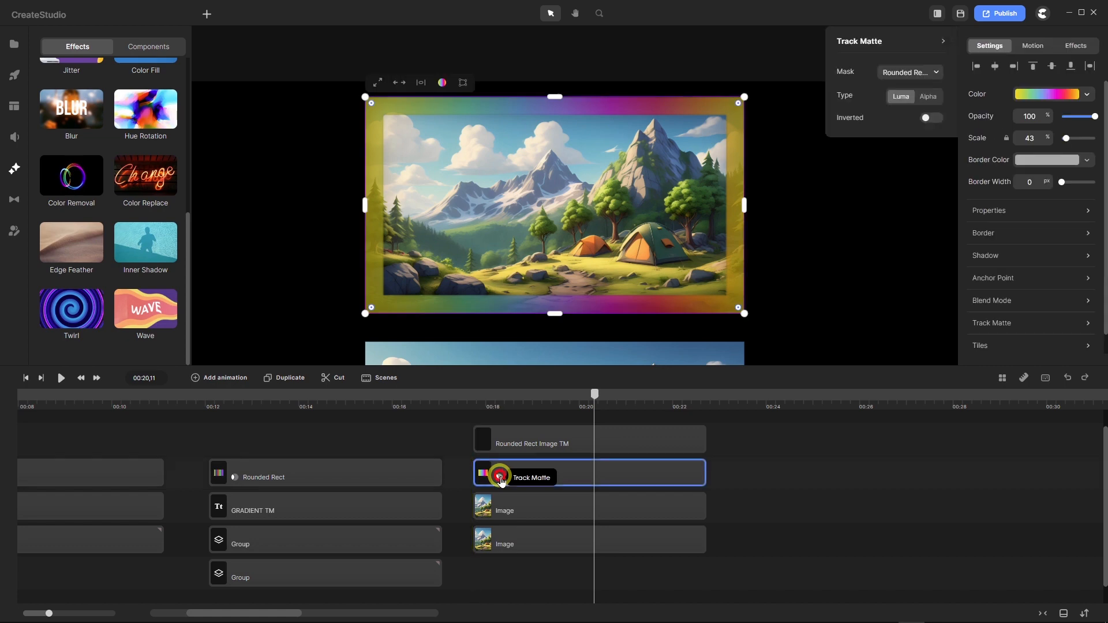
left_click(925, 97)
left_click(786, 442)
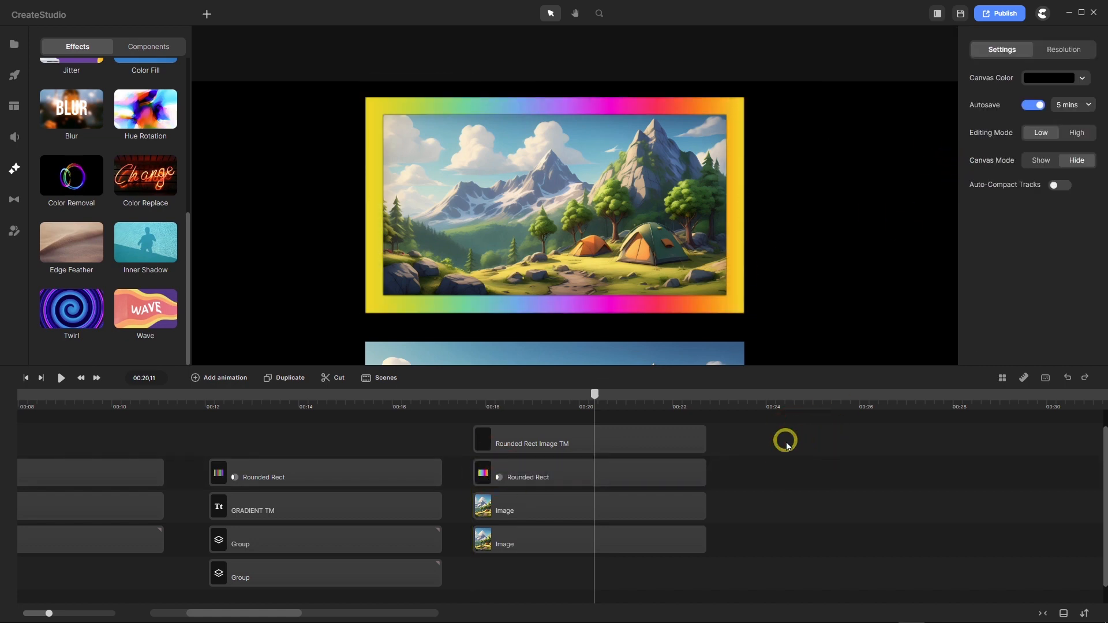
Compare the upper image with its gradient border against the plain lower image.
scroll(664, 182, "down", 3)
scroll(681, 306, "up", 3)
scroll(579, 266, "down", 3)
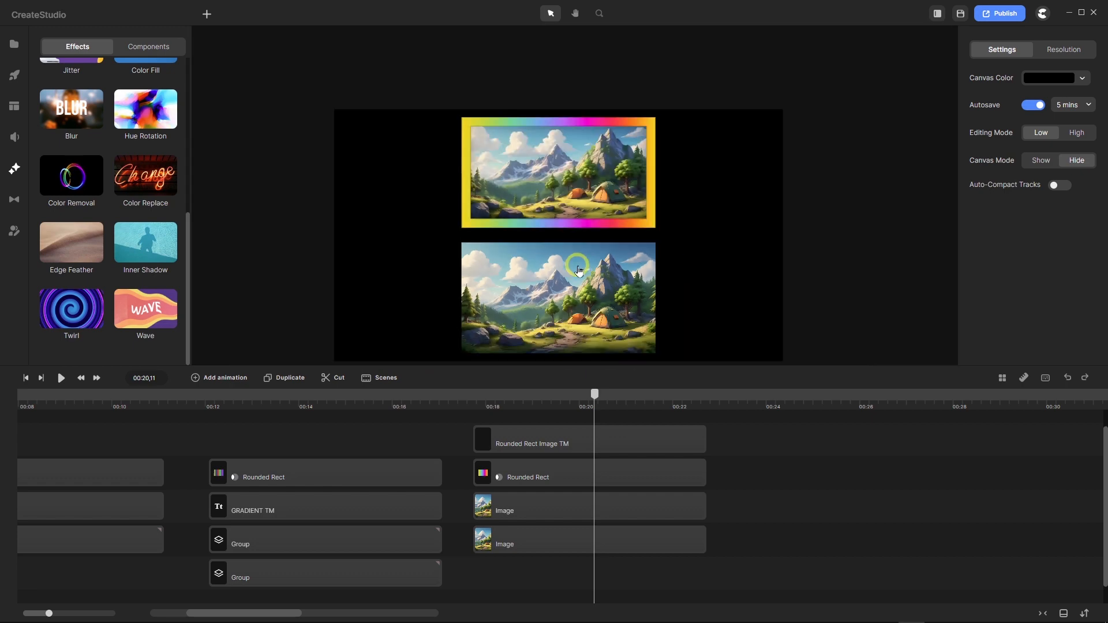
scroll(580, 262, "up", 3)
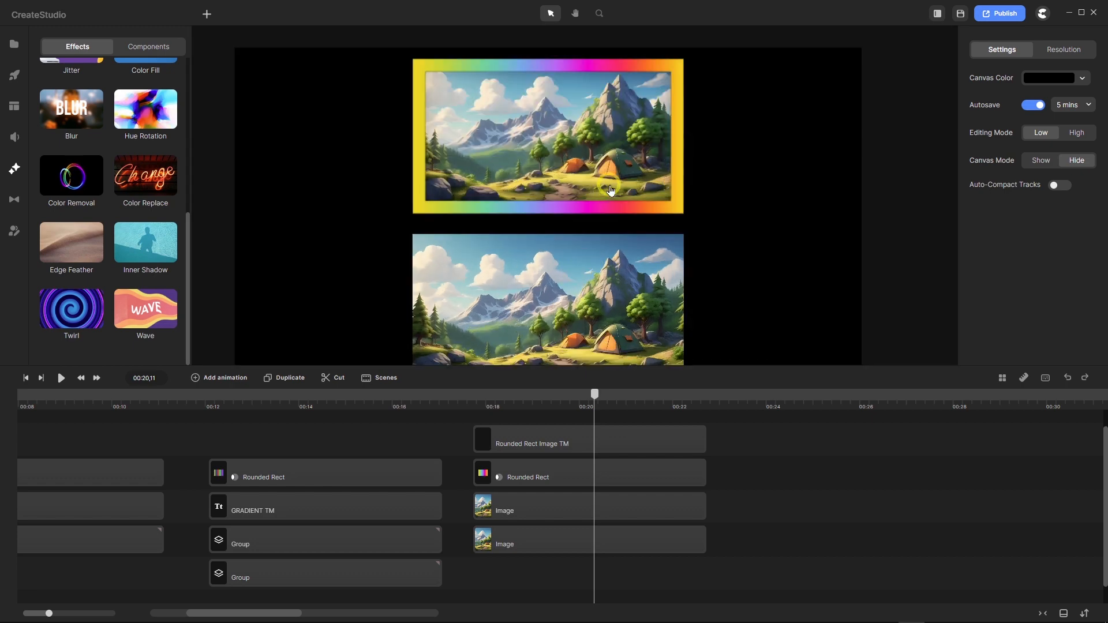
scroll(610, 185, "down", 3)
scroll(610, 185, "down", 3)
scroll(610, 260, "up", 3)
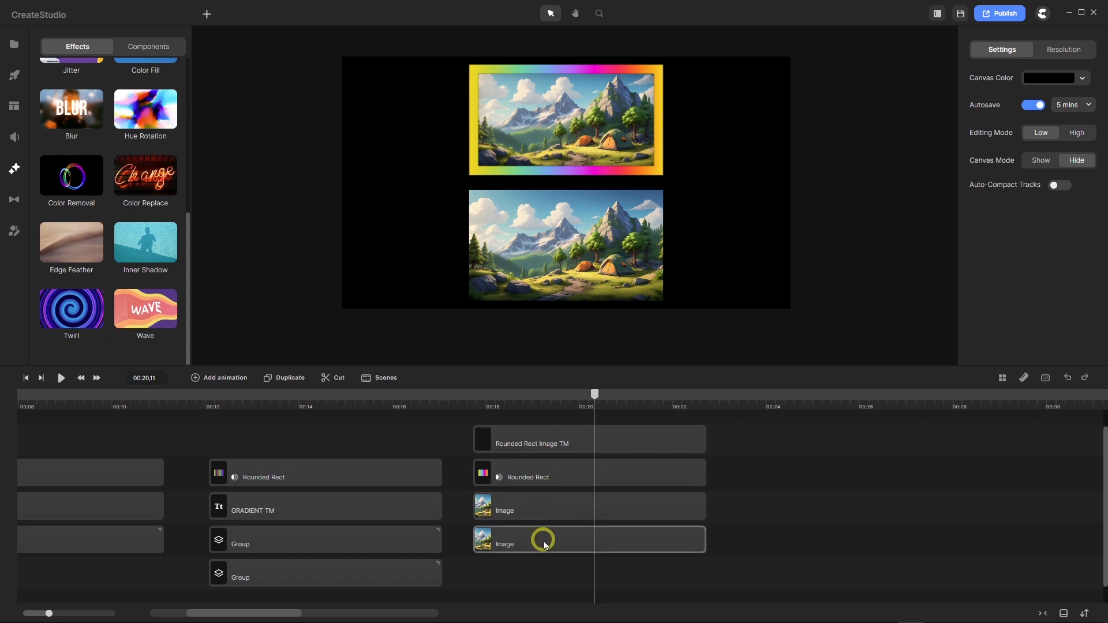
Move the lower image's clip down one track and add a rectangle in the freed track, matching the image clip's duration.
left_click_drag(544, 545, 541, 577)
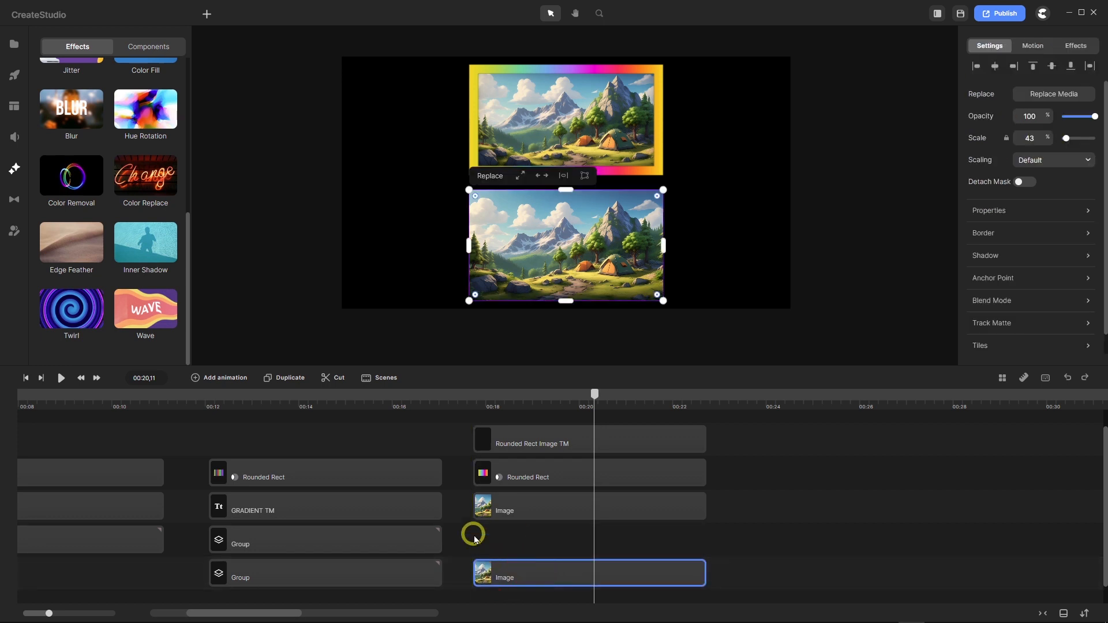
left_click(206, 15)
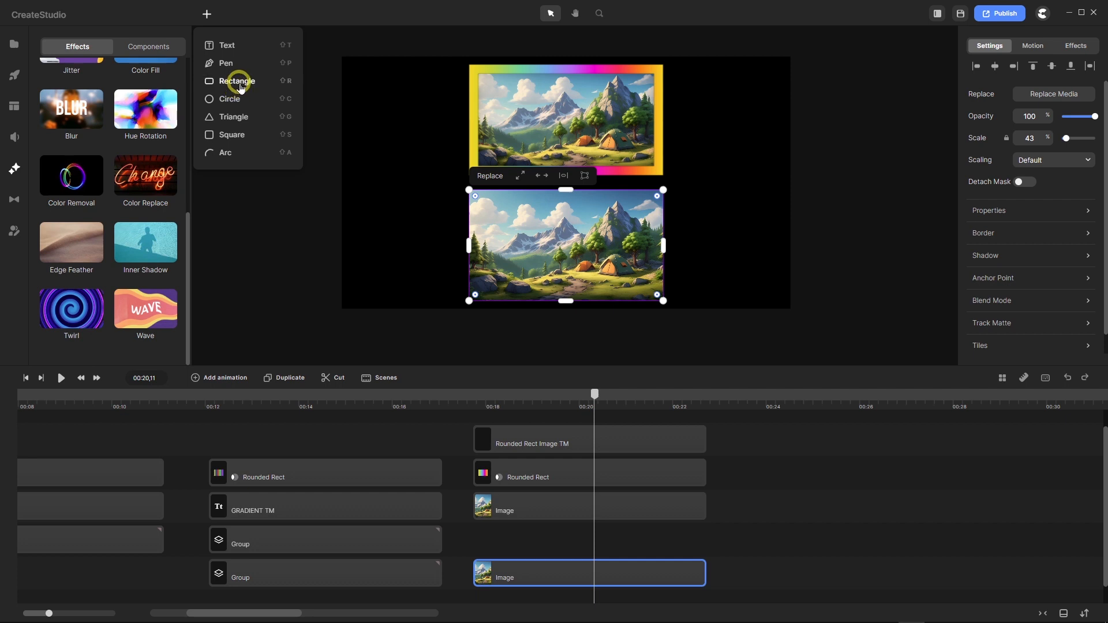
left_click_drag(240, 84, 500, 555)
left_click_drag(609, 542, 704, 545)
Position and resize the new blue rectangle to cover the lower image exactly.
left_click_drag(560, 230, 557, 254)
left_click_drag(435, 234, 468, 229)
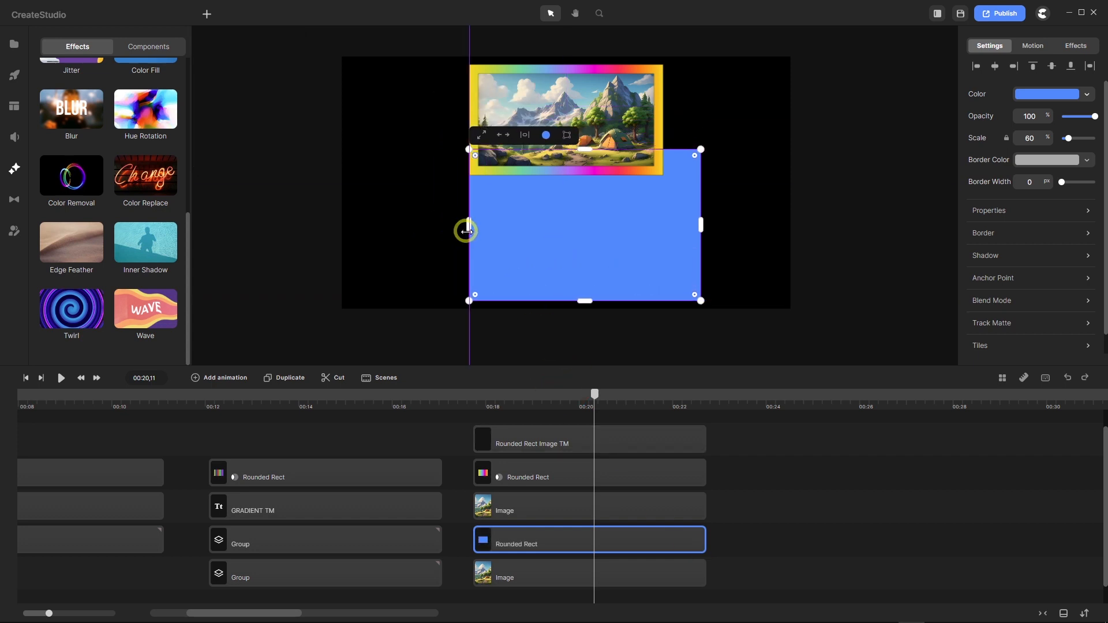
left_click_drag(586, 148, 587, 189)
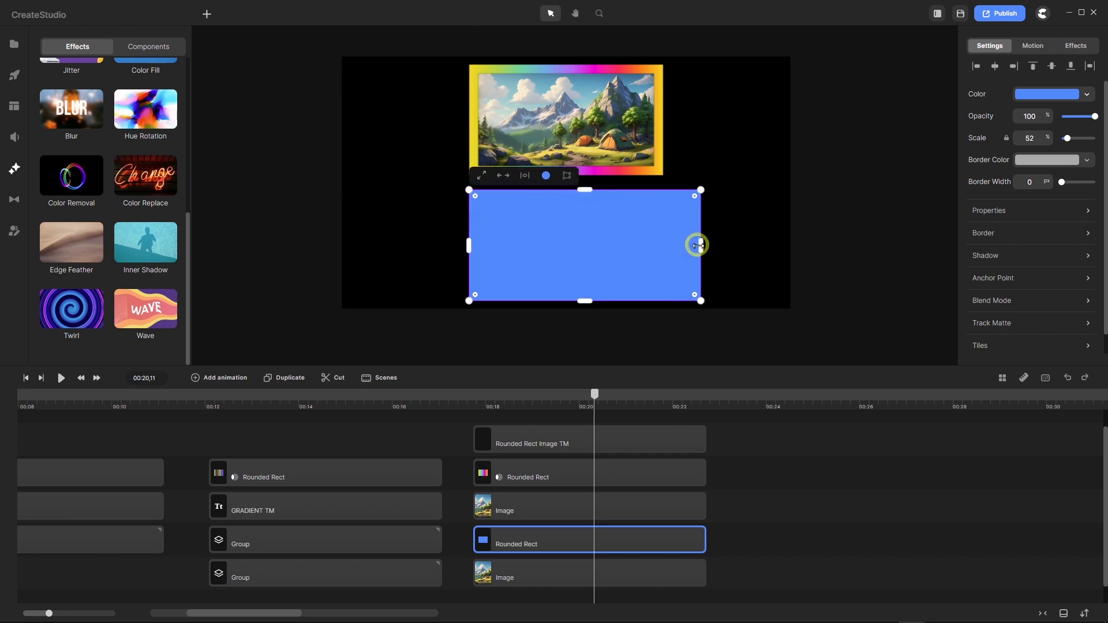
left_click_drag(698, 245, 682, 247)
left_click_drag(677, 247, 664, 245)
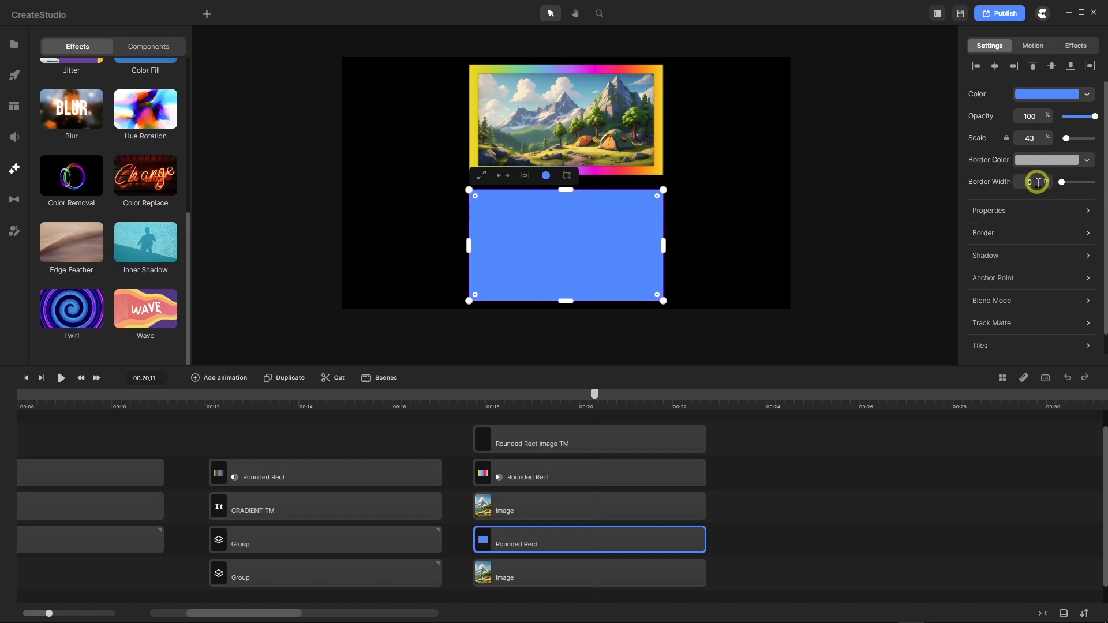
Give the blue rectangle a 40 px border and resize it so the border's outer edges match the lower image.
left_click_drag(1037, 183, 1000, 184)
type("40")
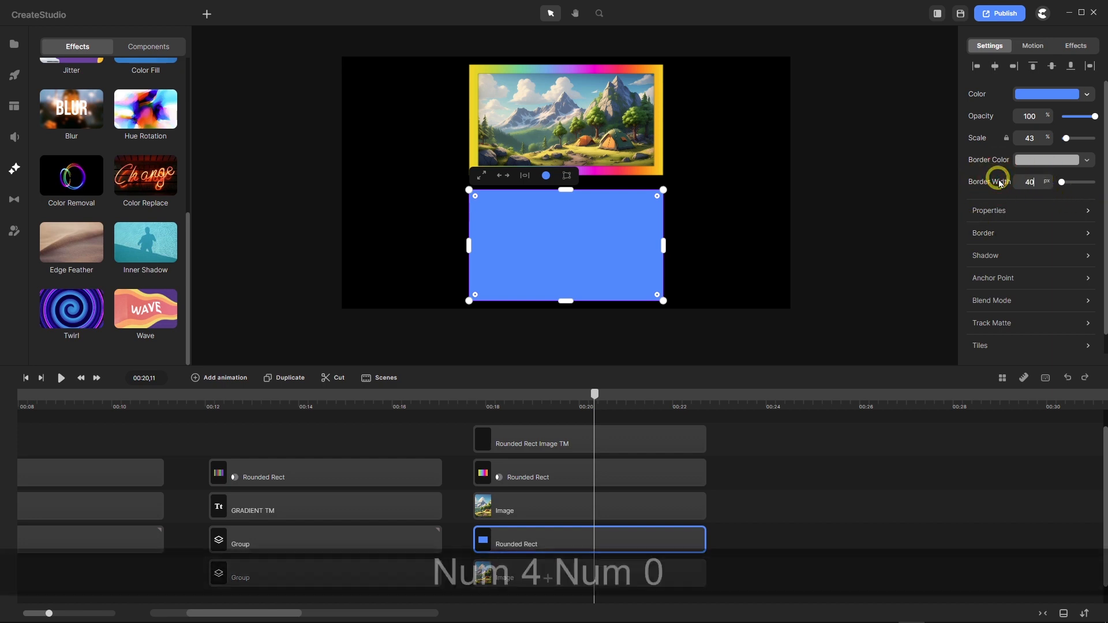
key("Return")
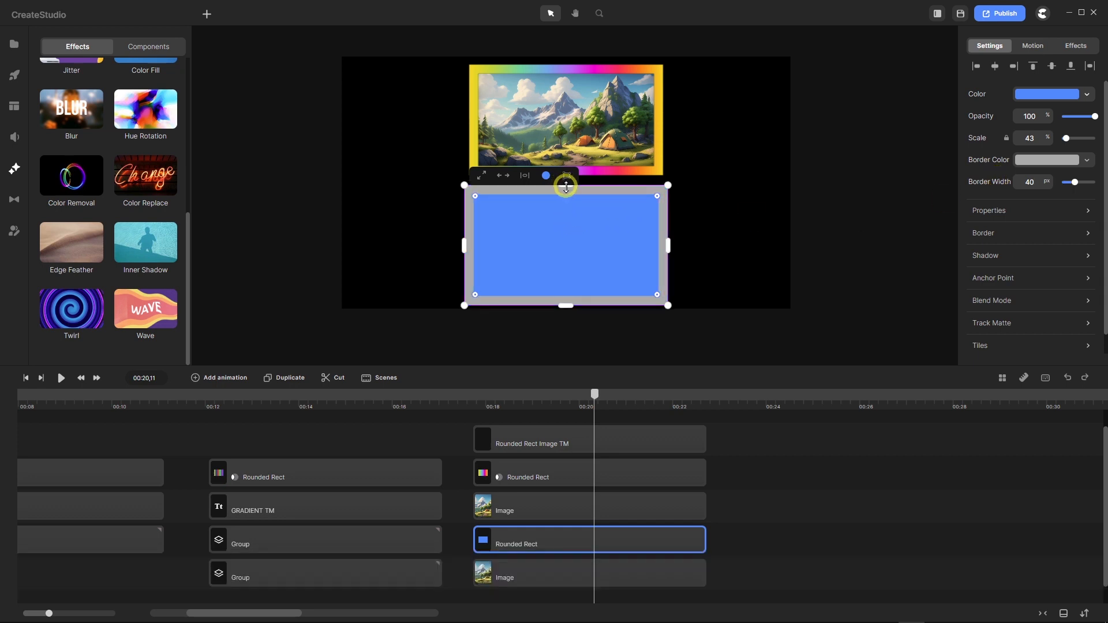
left_click_drag(566, 185, 566, 190)
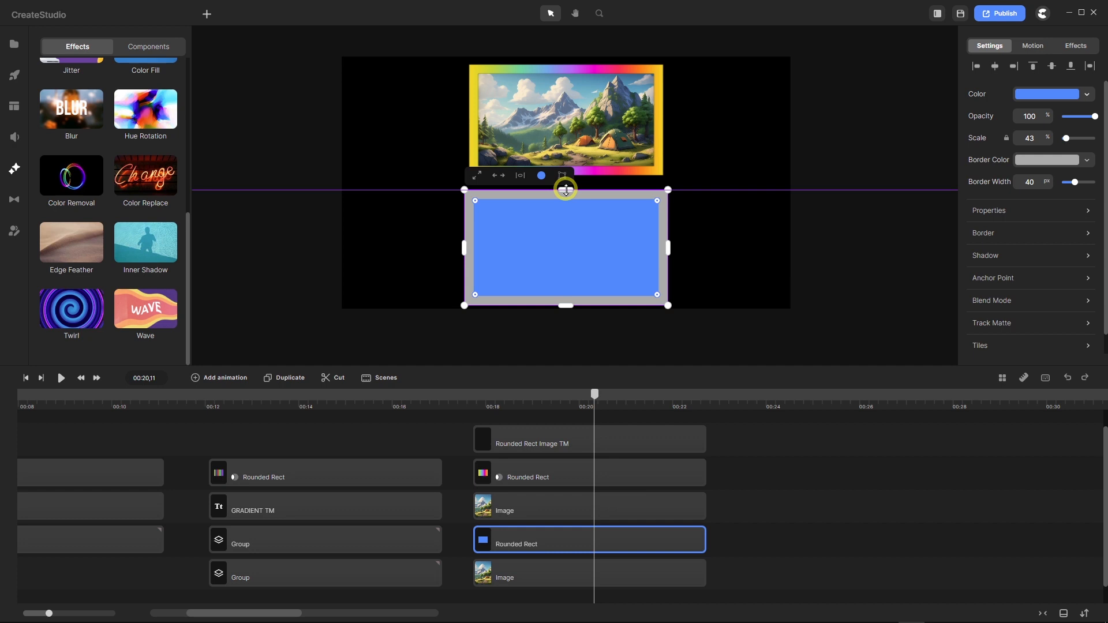
left_click_drag(667, 242, 665, 242)
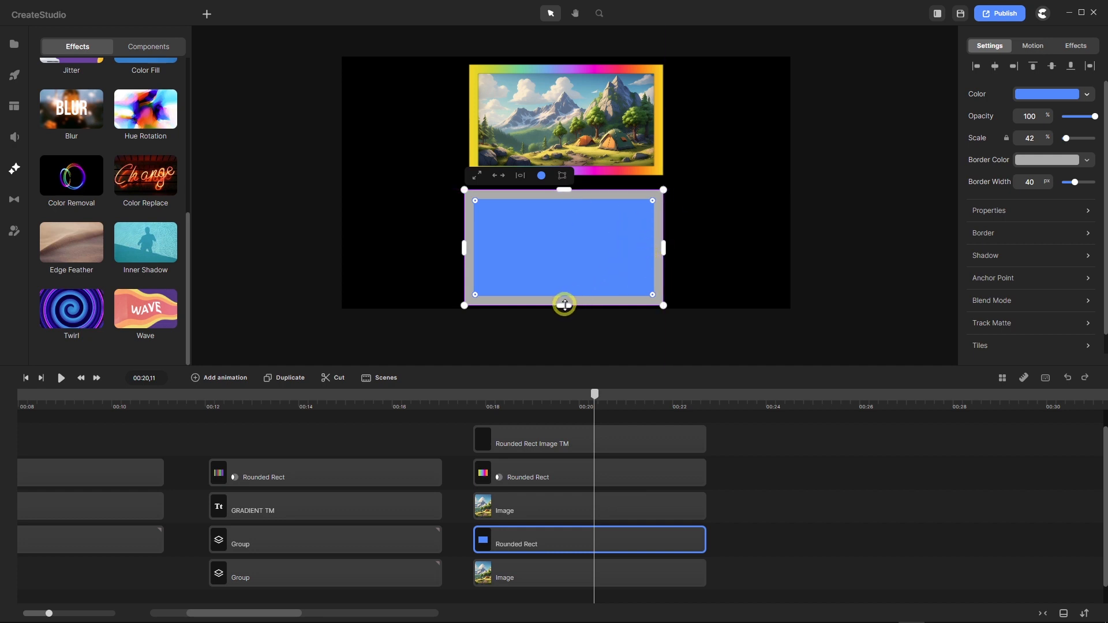
left_click_drag(564, 305, 562, 300)
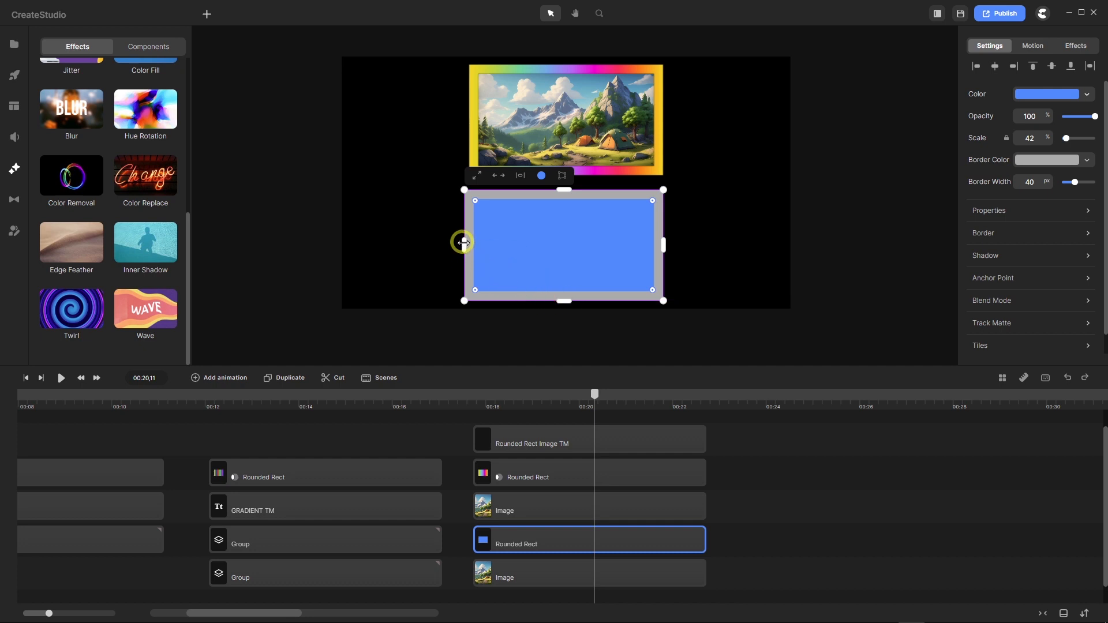
left_click_drag(463, 242, 469, 243)
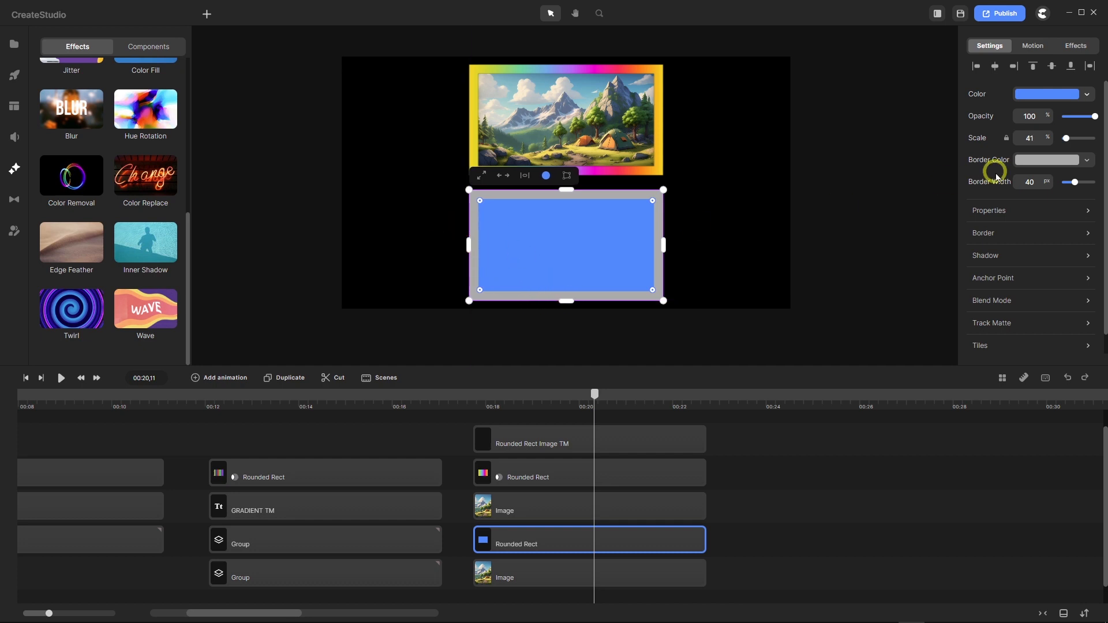
Make the bordered rectangle's fill fully transparent so the lower image shows through the frame.
left_click(1056, 101)
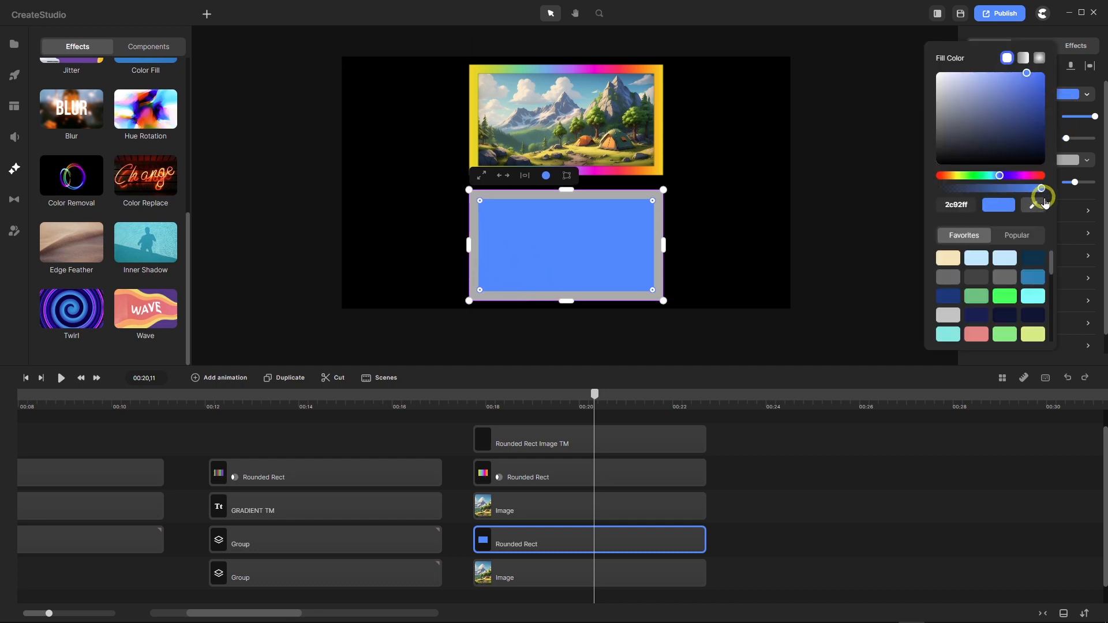
left_click_drag(1038, 188, 864, 182)
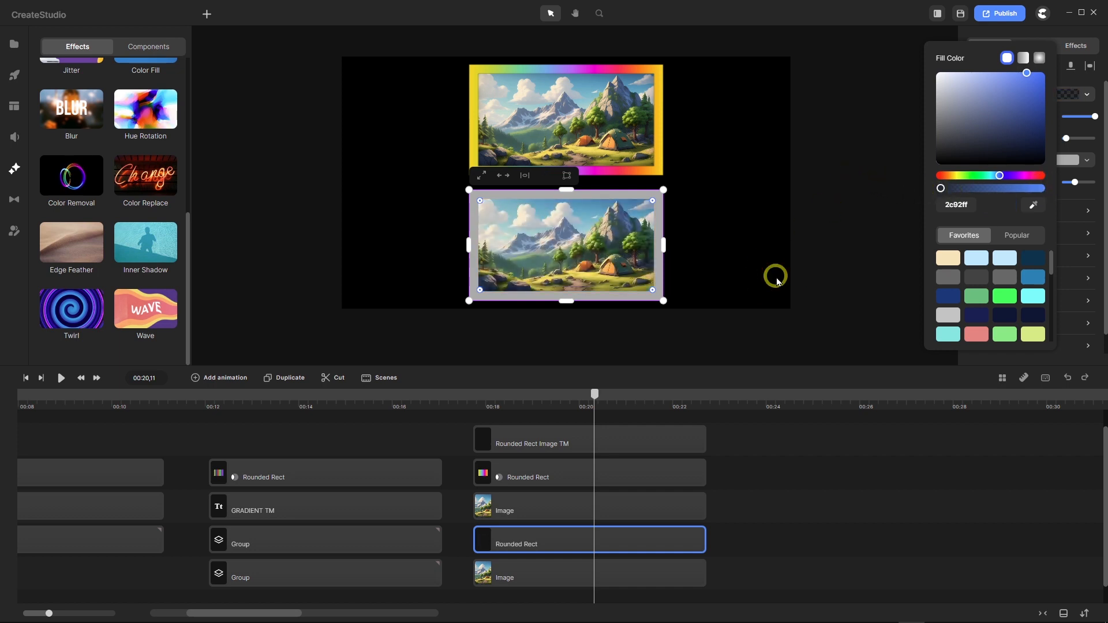
scroll(556, 276, "up", 3)
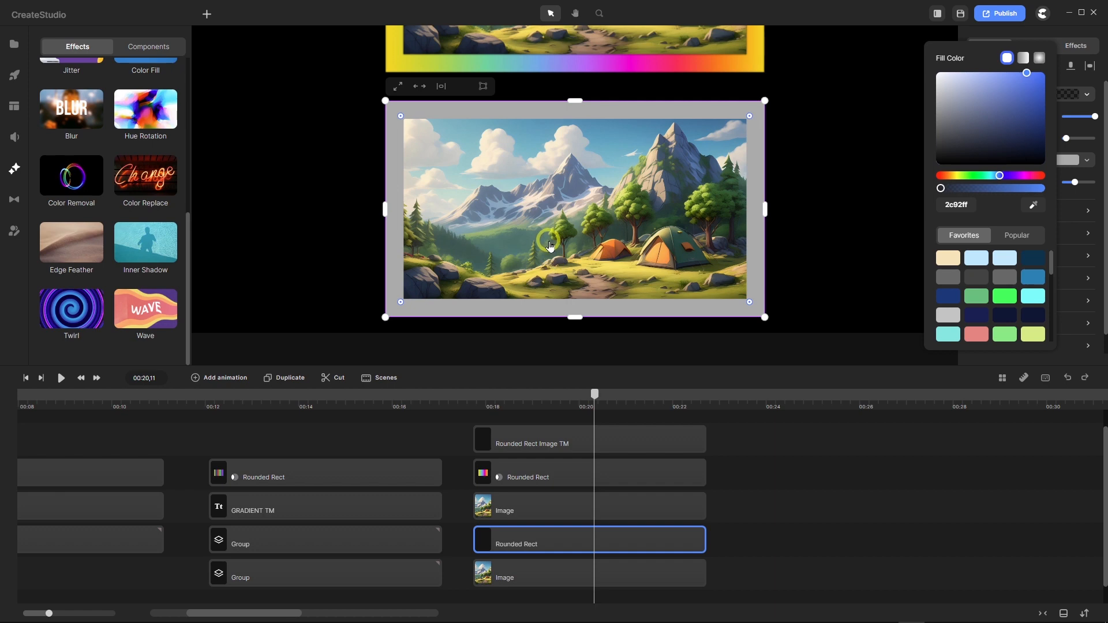
scroll(549, 241, "down", 1)
scroll(549, 241, "up", 1)
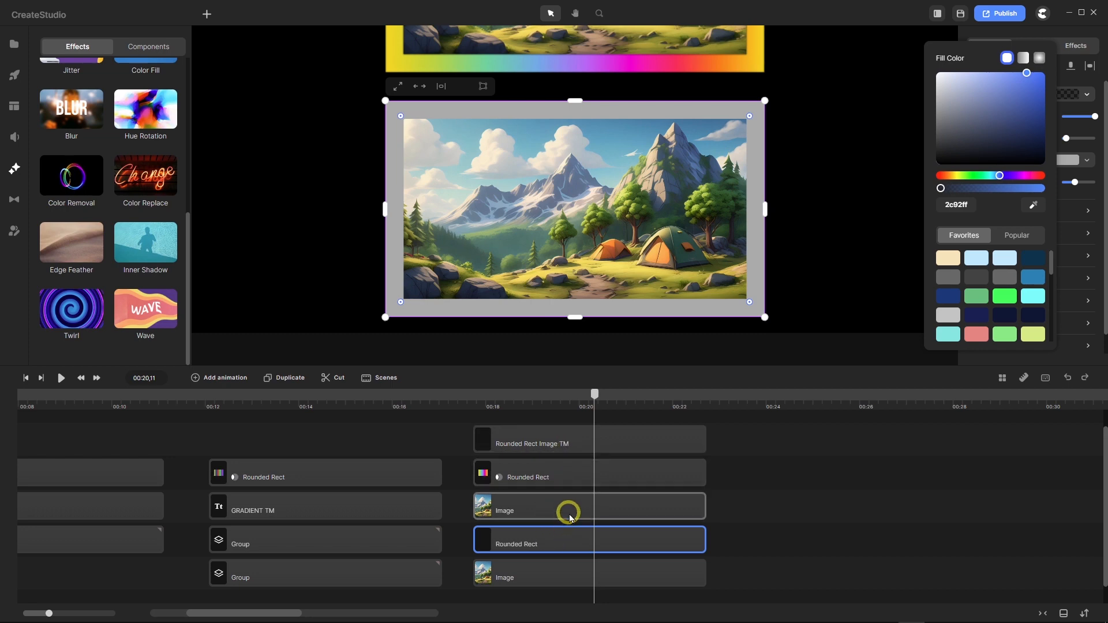
Group the framed rectangle and apply a multicolour linear gradient from the favorites to its border.
right_click(563, 546)
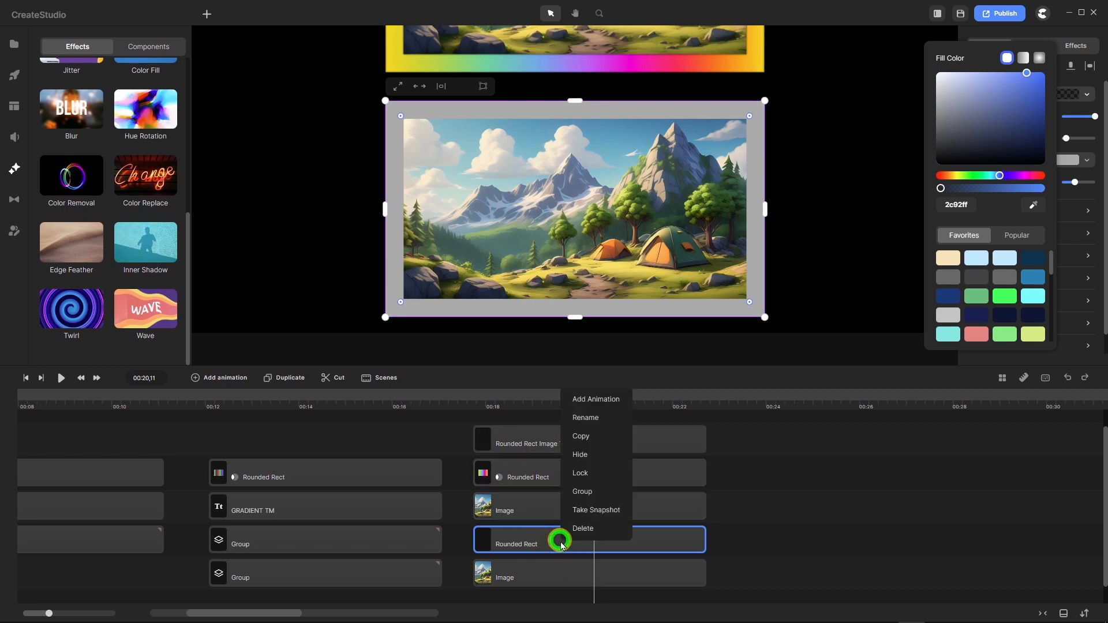
left_click(576, 490)
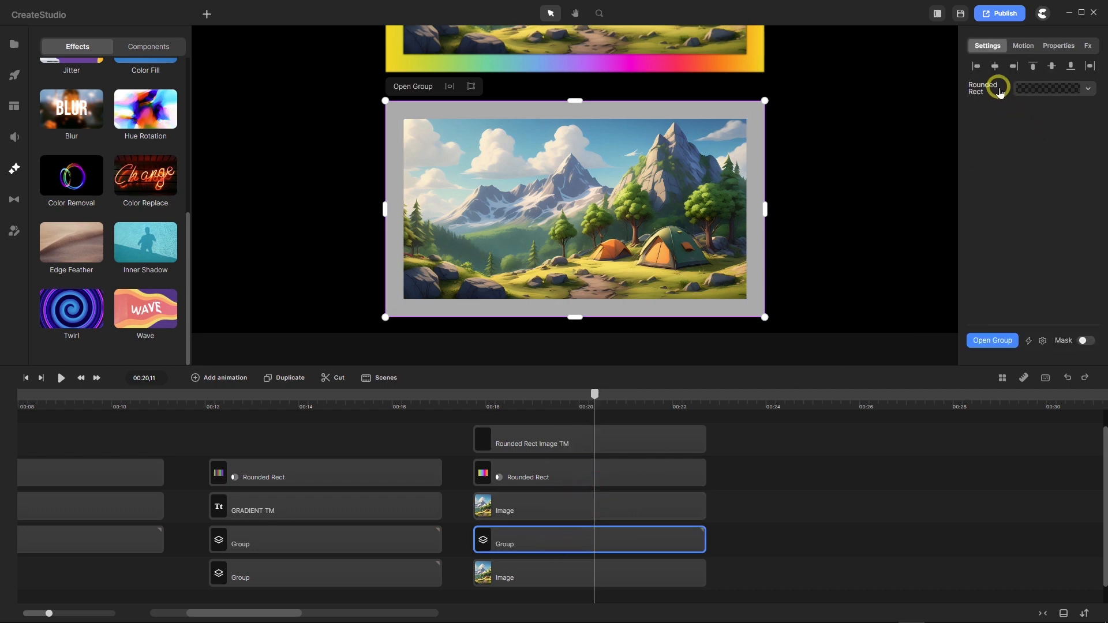
left_click(980, 82)
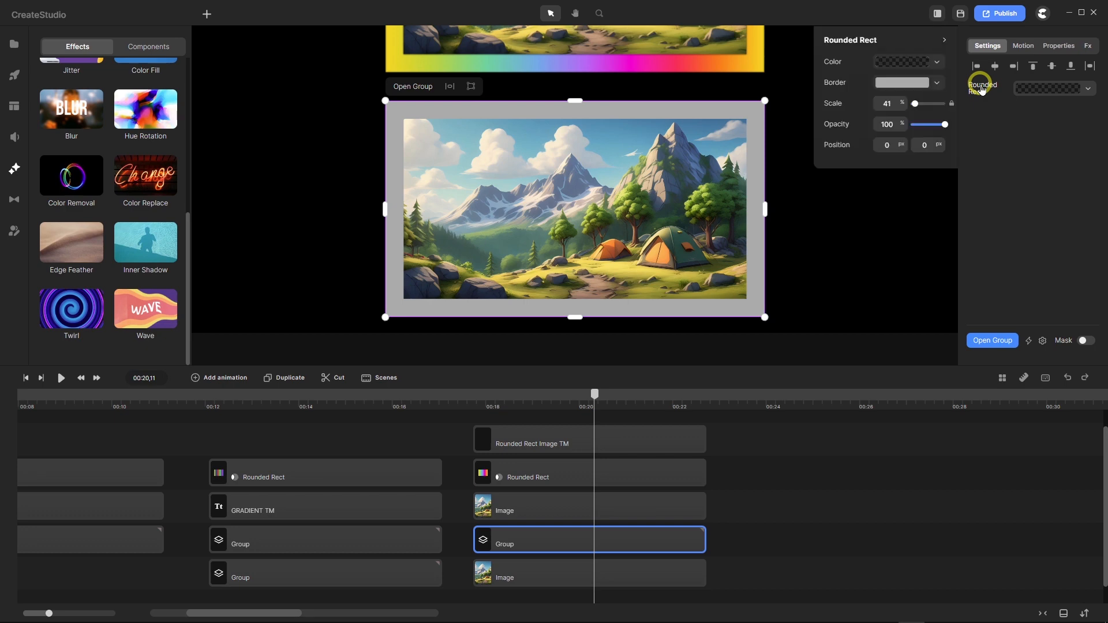
left_click(893, 84)
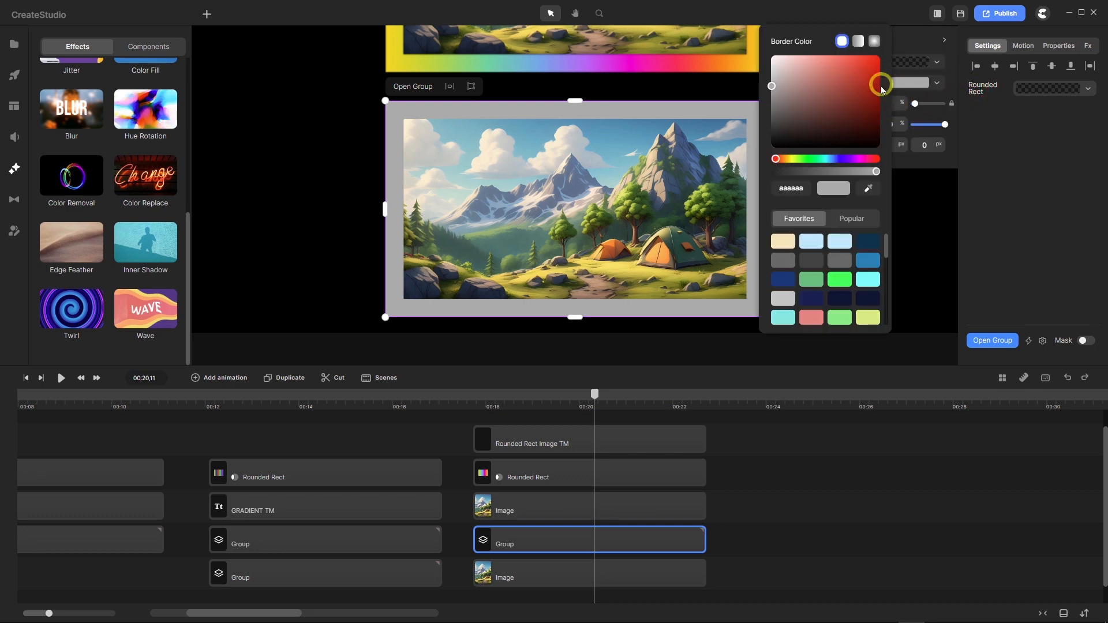
left_click(859, 42)
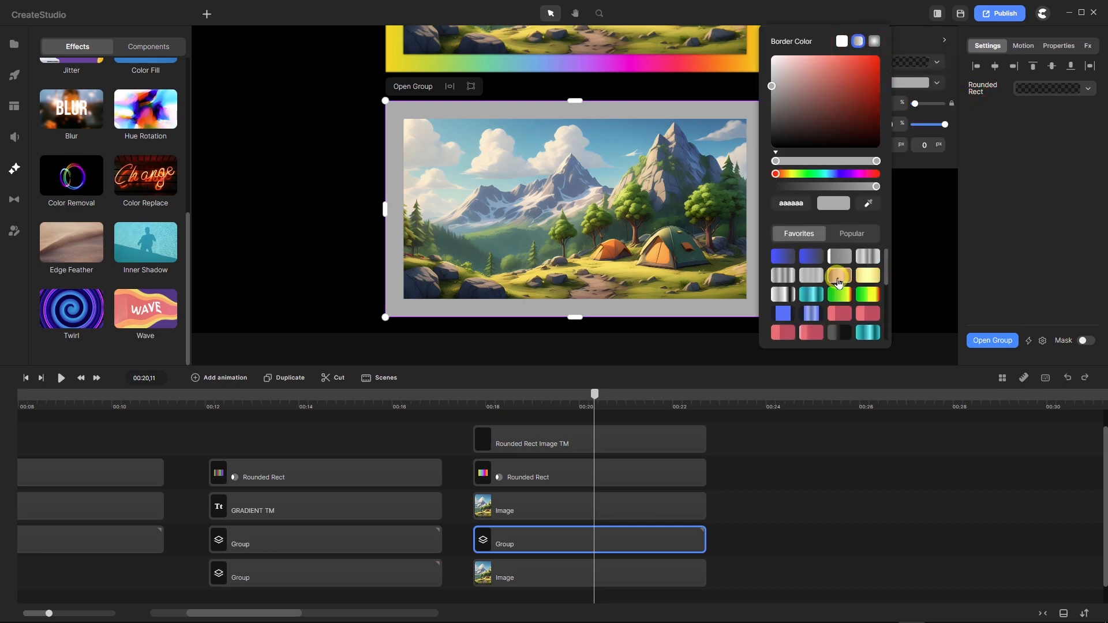
scroll(839, 289, "down", 3)
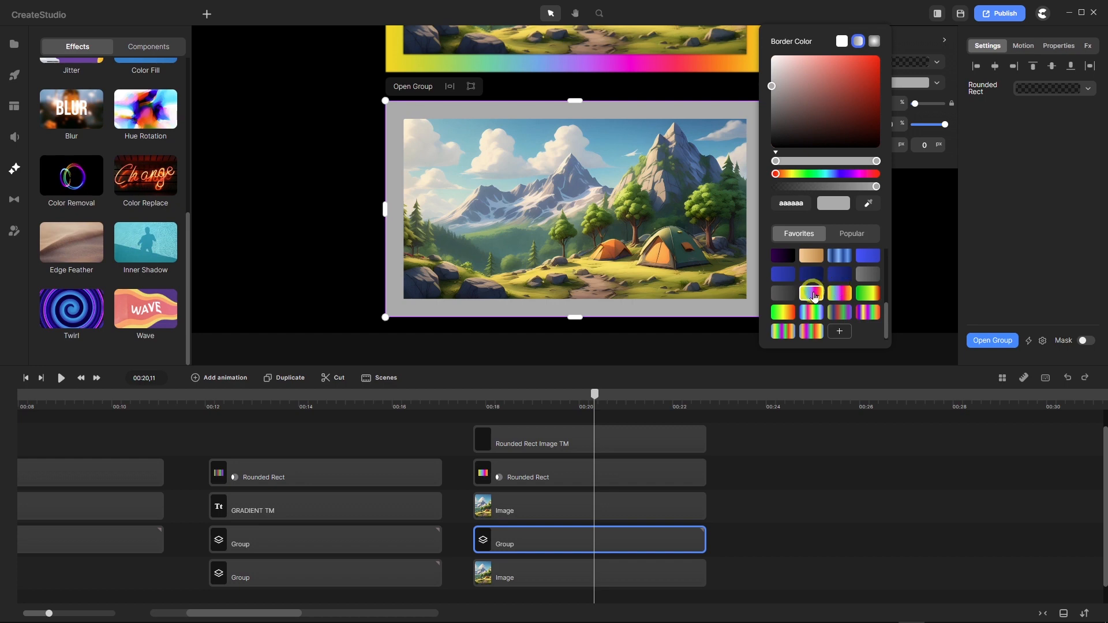
left_click(810, 294)
left_click(788, 379)
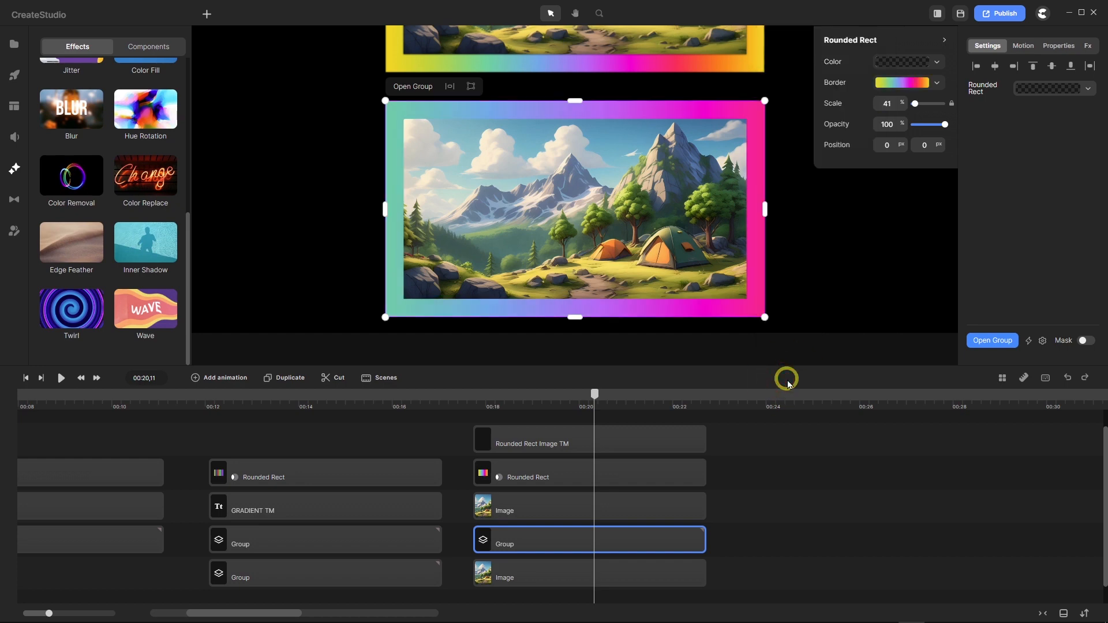
Delete the gradient frame group over the lower image.
scroll(651, 236, "down", 3)
scroll(651, 239, "up", 2)
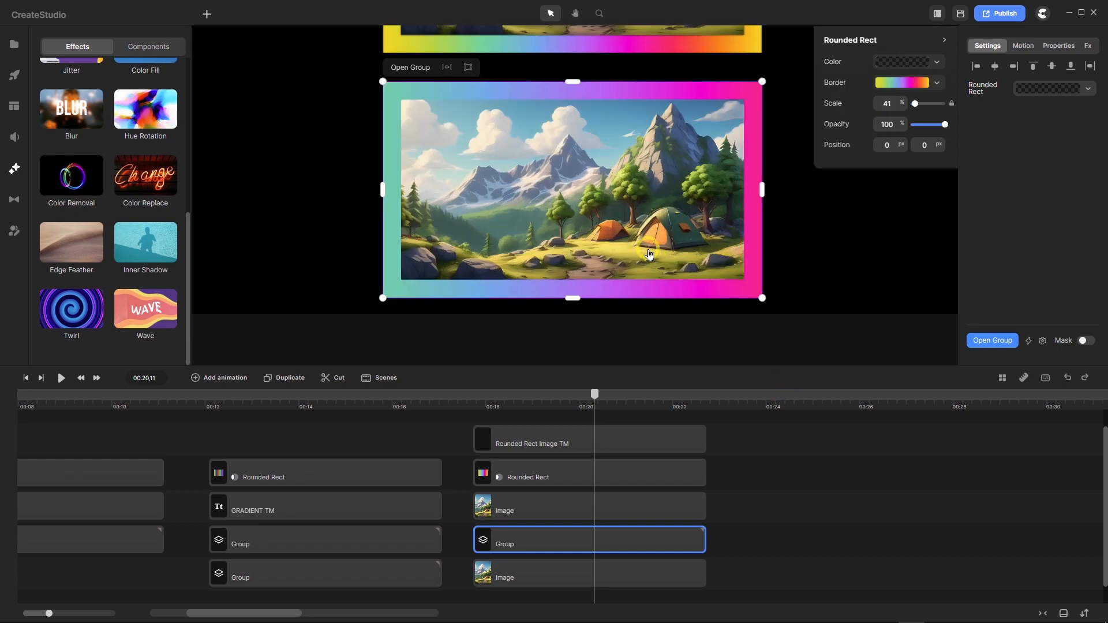
scroll(648, 248, "down", 1)
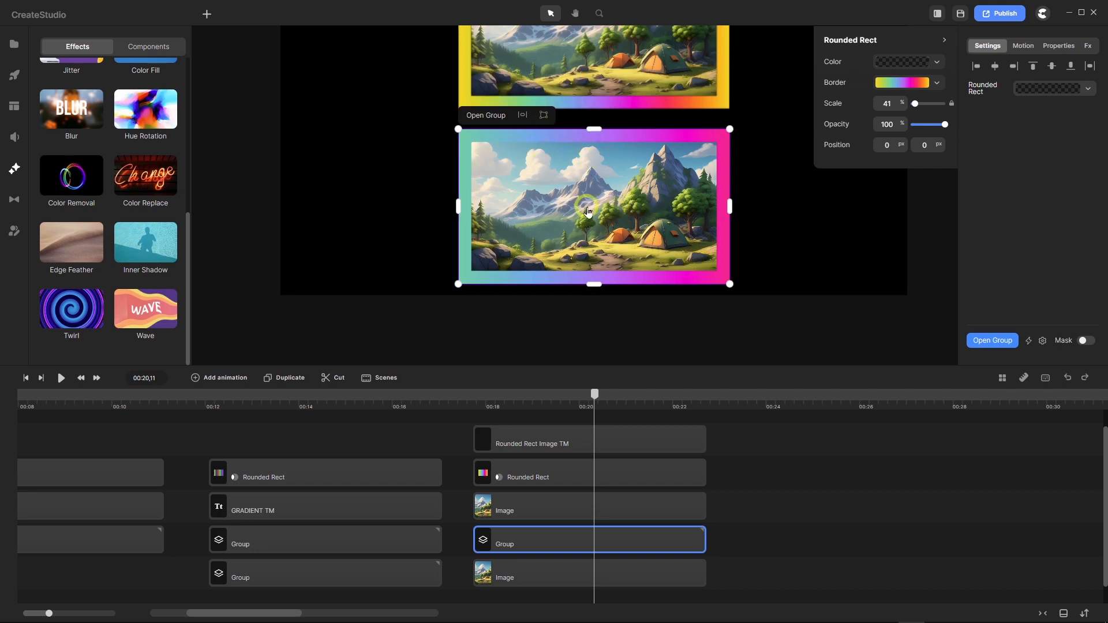
scroll(588, 211, "down", 1)
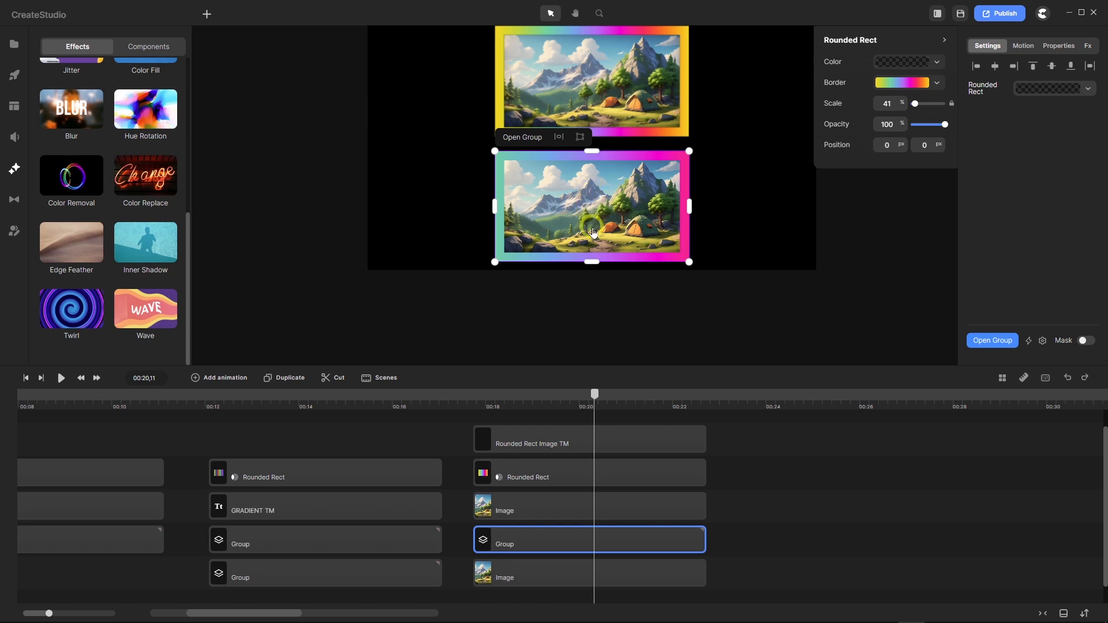
right_click(617, 534)
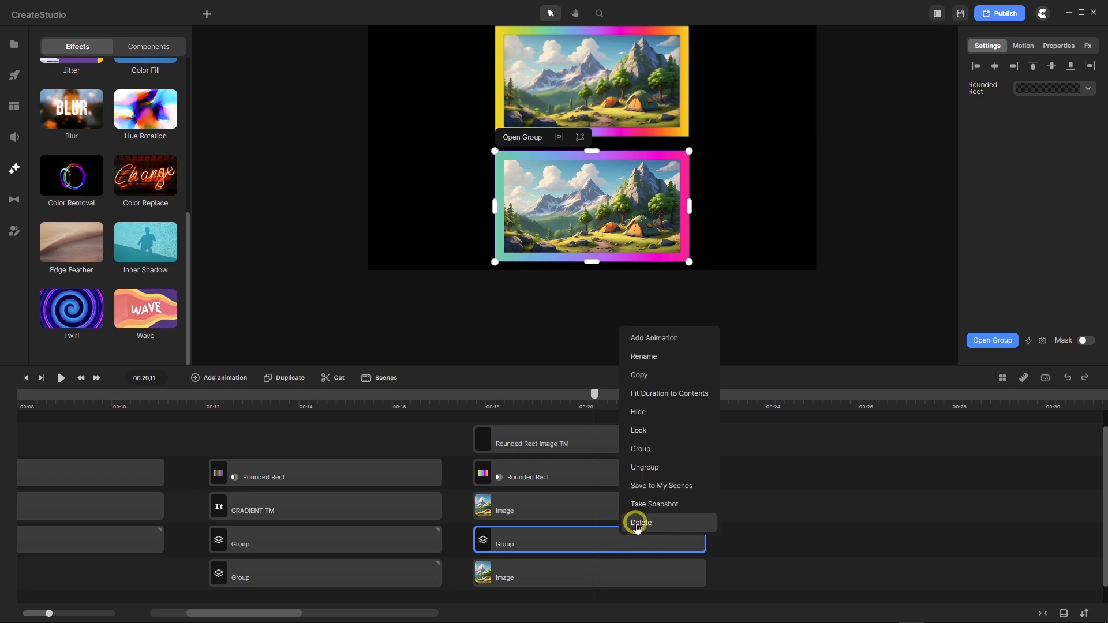
left_click(633, 532)
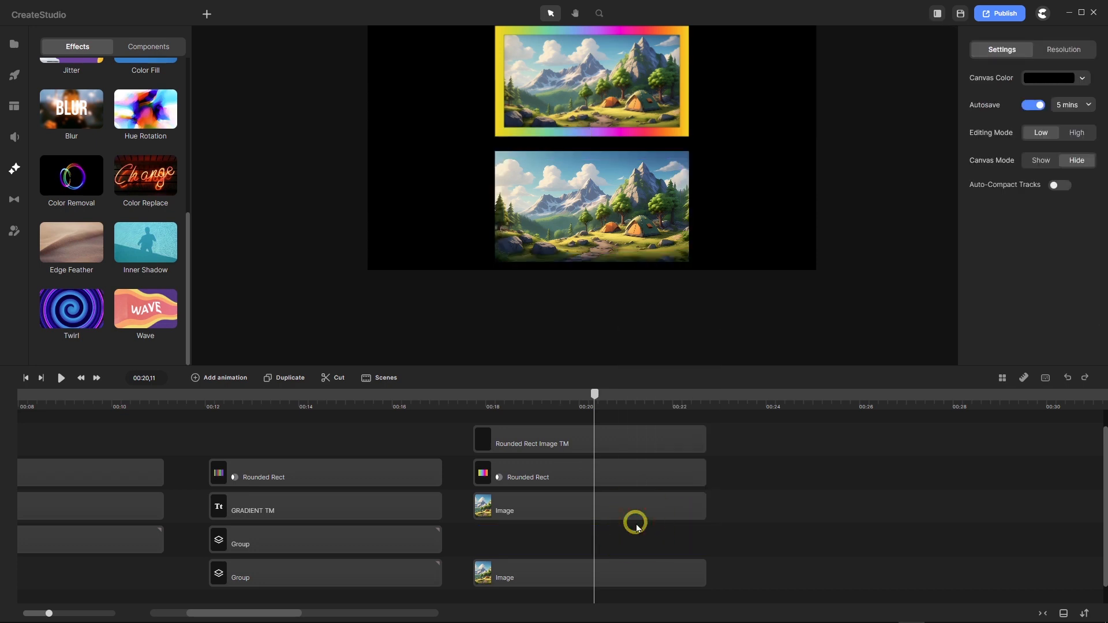
Add a new rectangle and place its clip in the freed track directly above the lower image's clip, aligned with its duration.
left_click(207, 14)
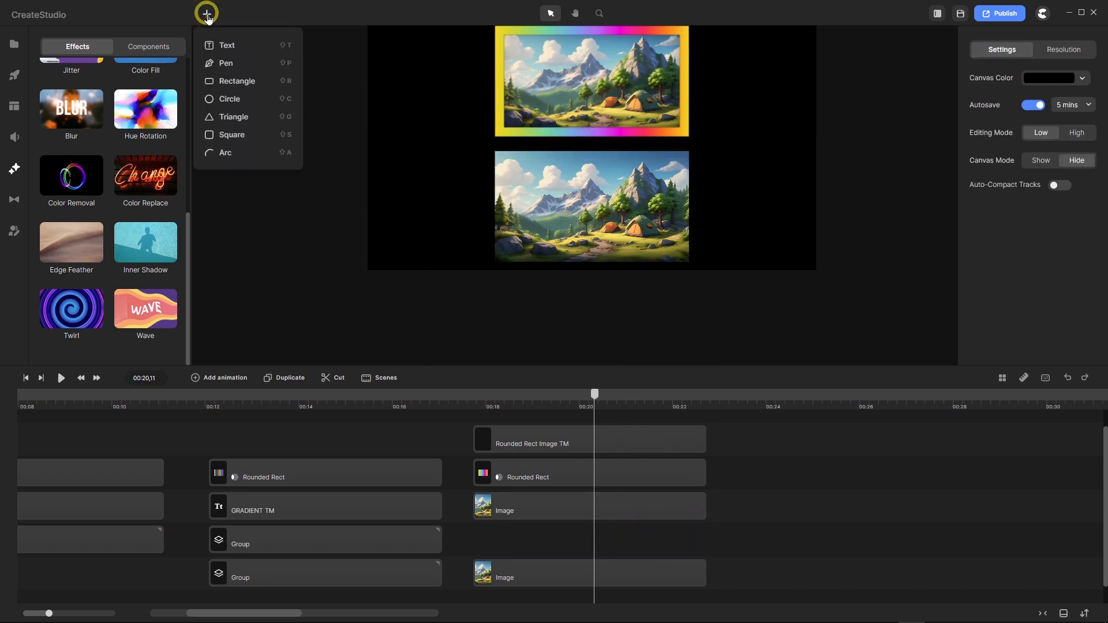
left_click(239, 81)
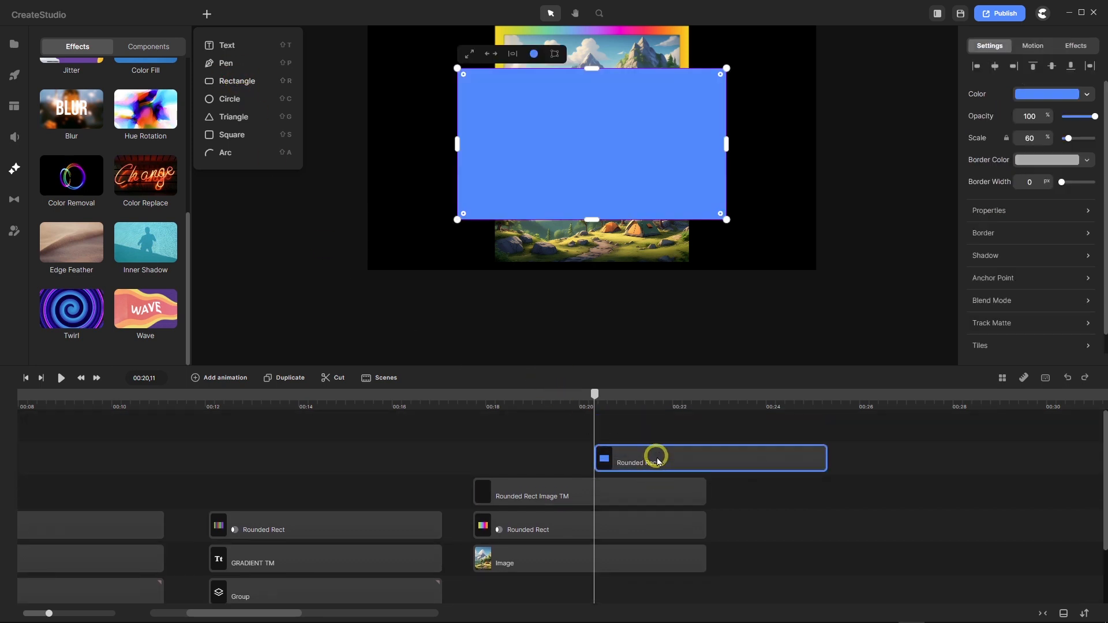
left_click_drag(655, 457, 535, 521)
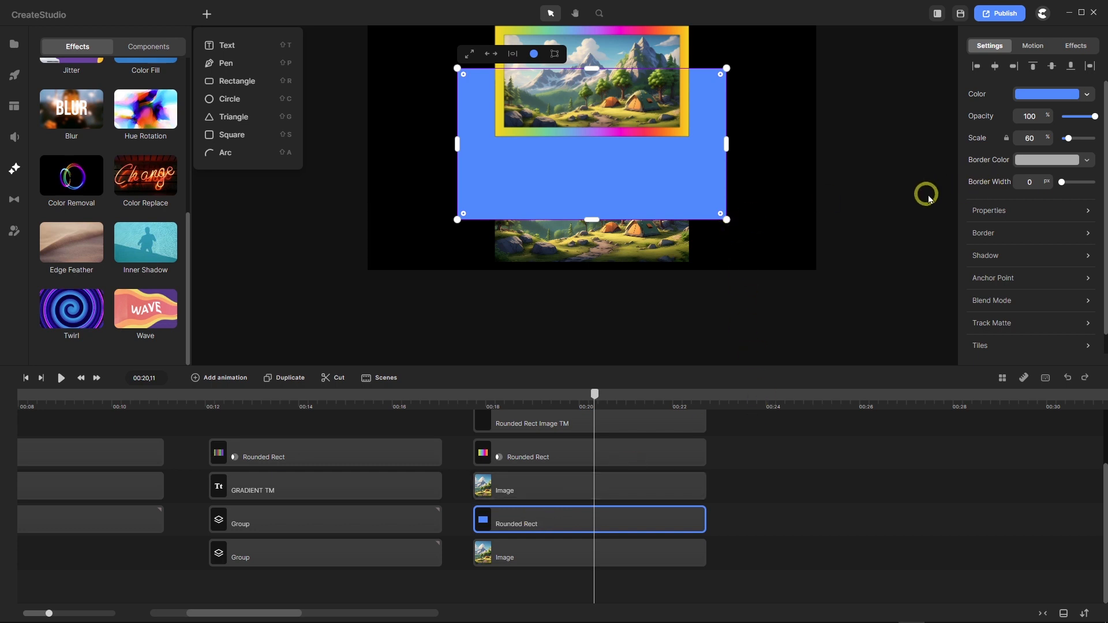
Set the new rectangle's border width to 80 px and make its fill fully transparent.
left_click(1030, 182)
type("40")
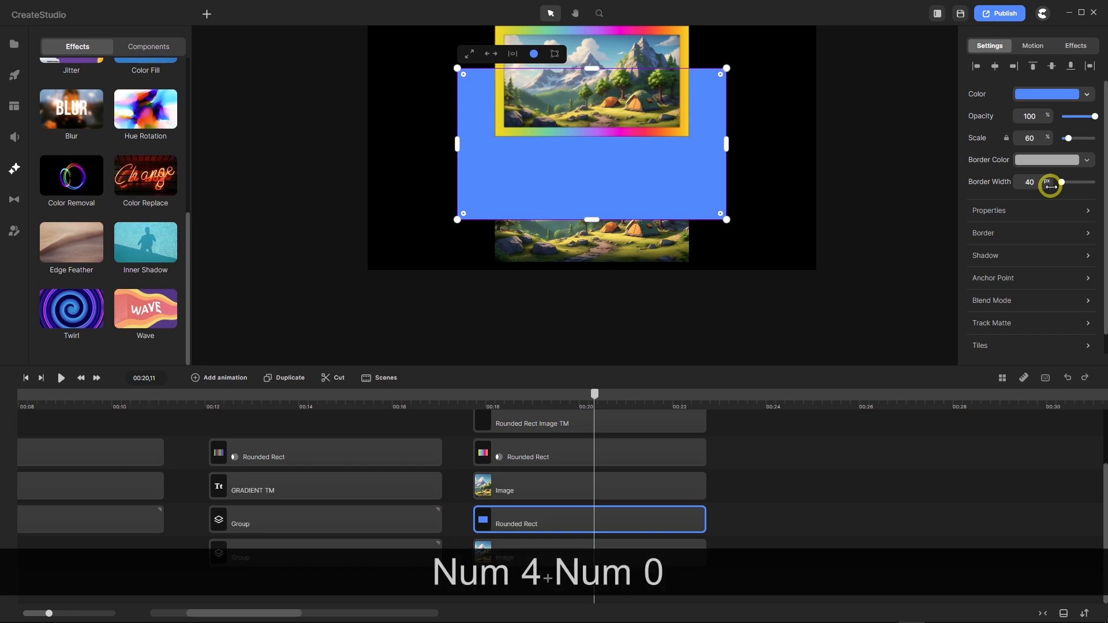
key("Return")
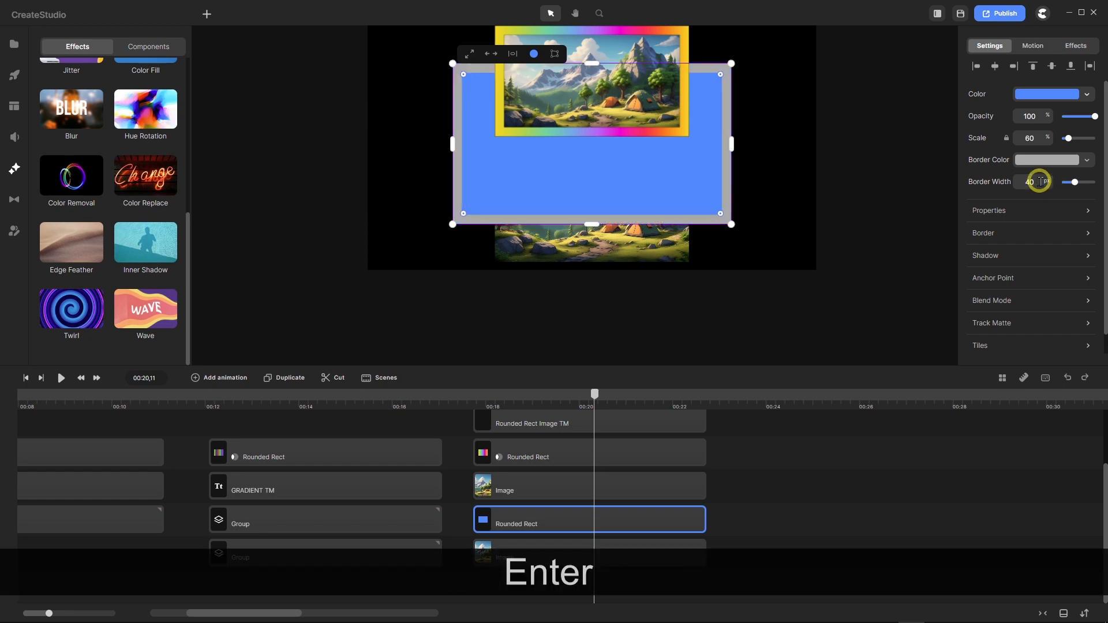
left_click_drag(1040, 181, 1006, 190)
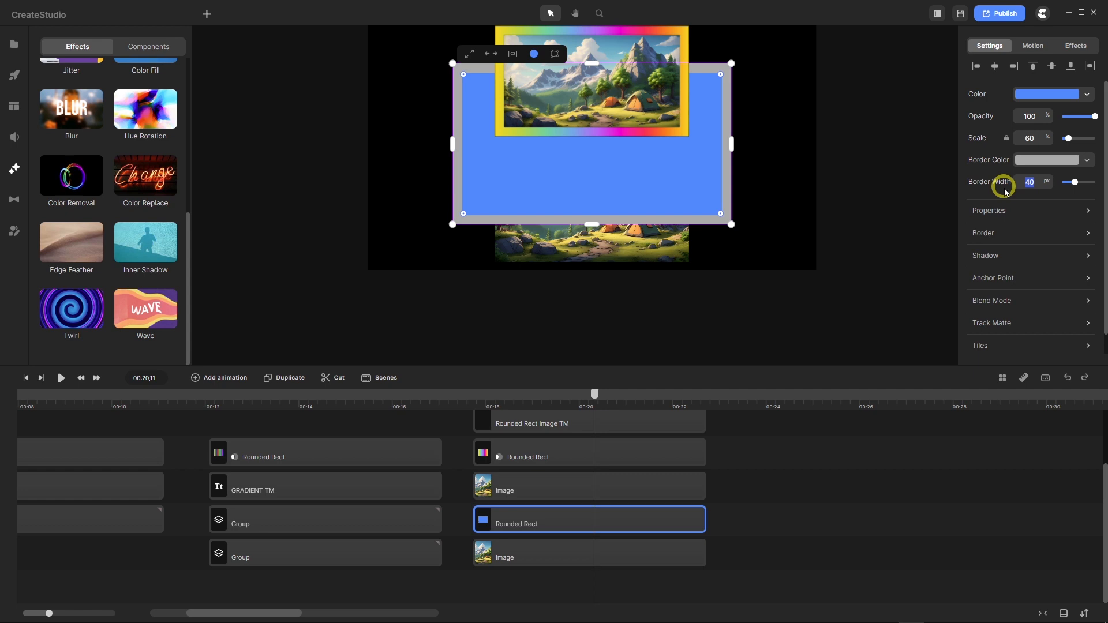
type("80")
key("Return")
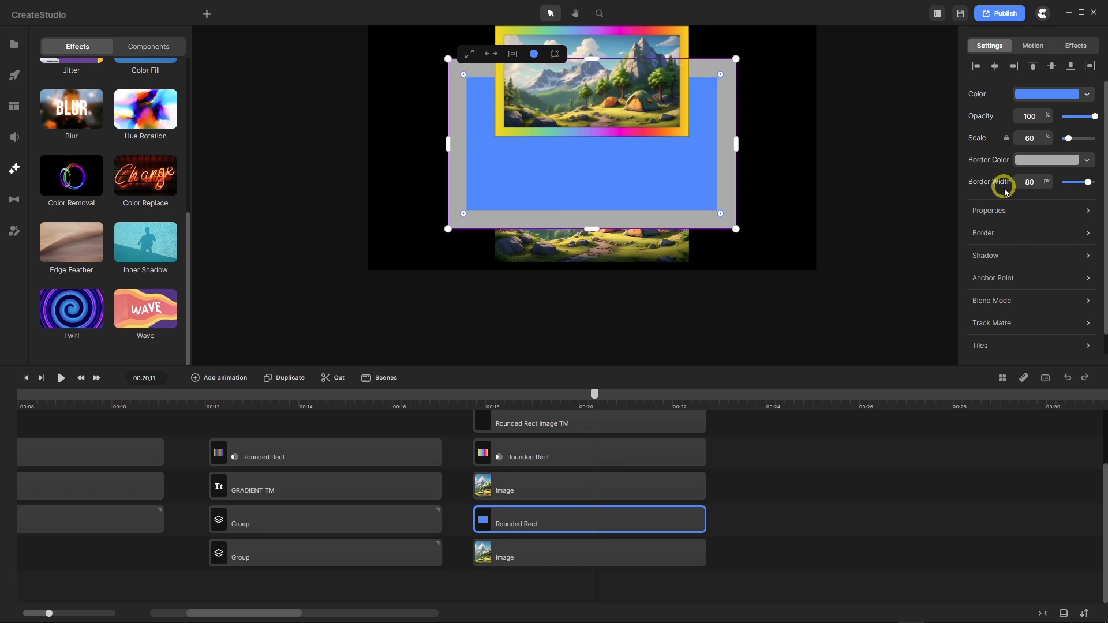
left_click(1038, 98)
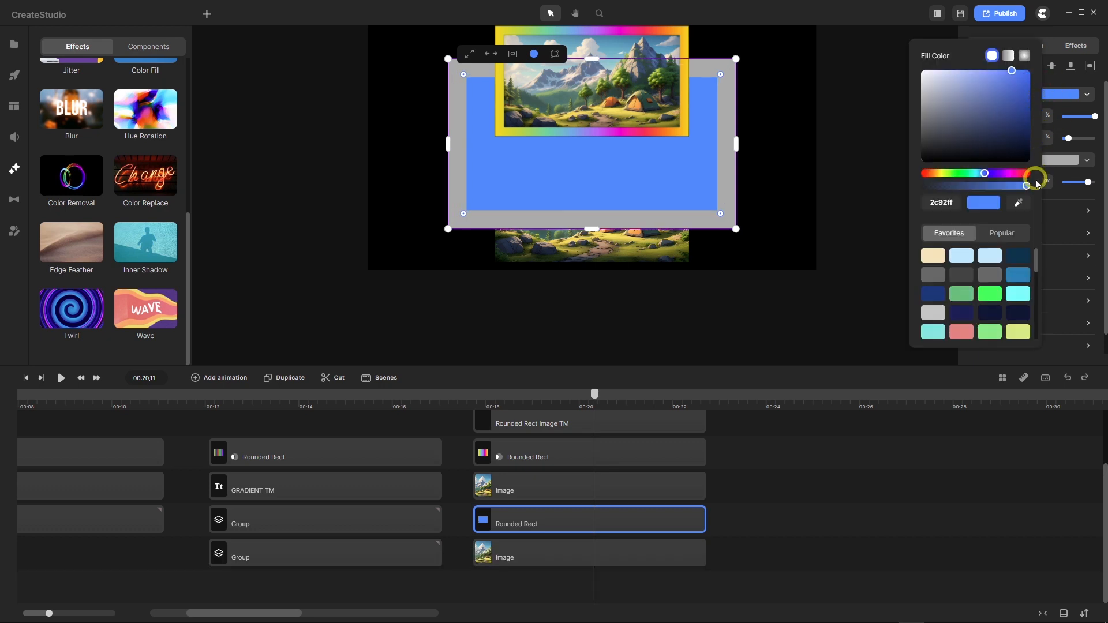
left_click_drag(1024, 186, 925, 187)
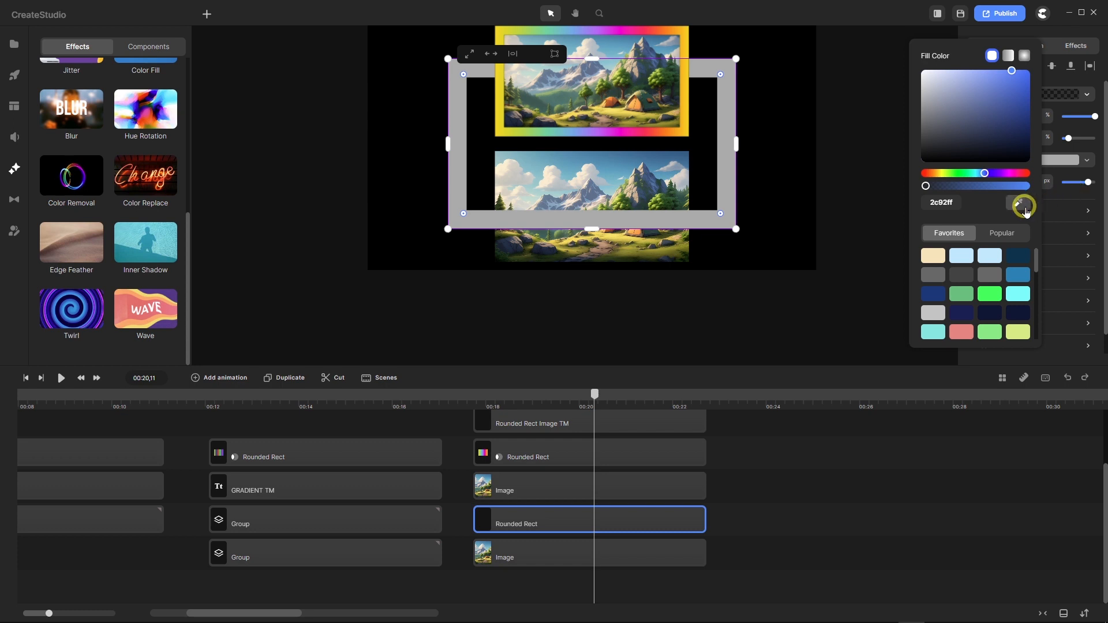
Group the transparent rectangle above the lower image and apply a multicolour linear gradient from the favorites to its border.
right_click(641, 519)
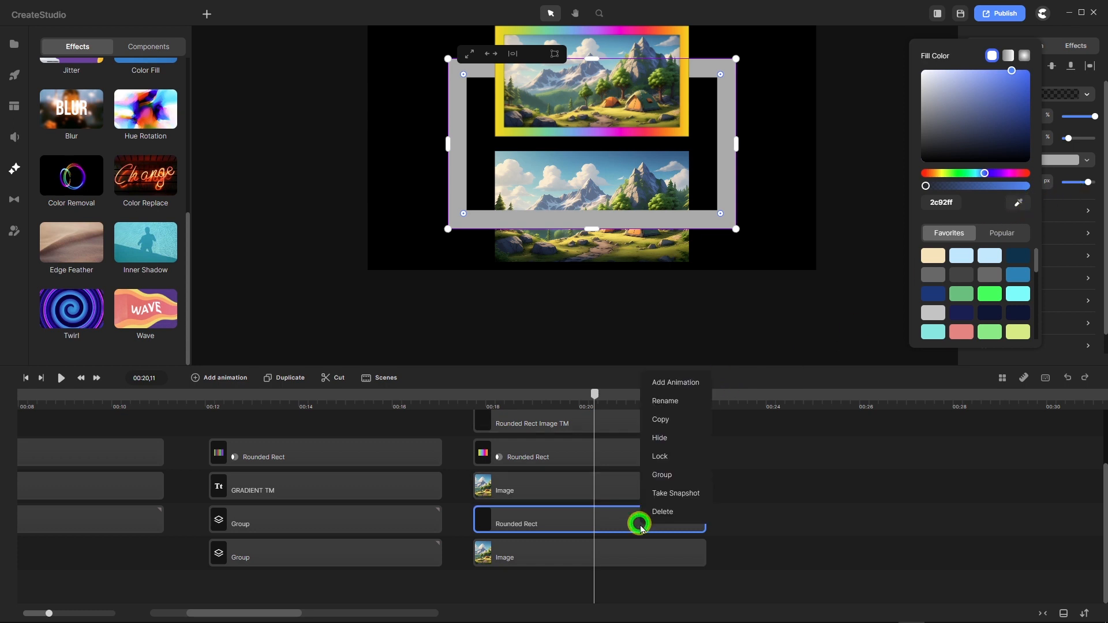
left_click(661, 476)
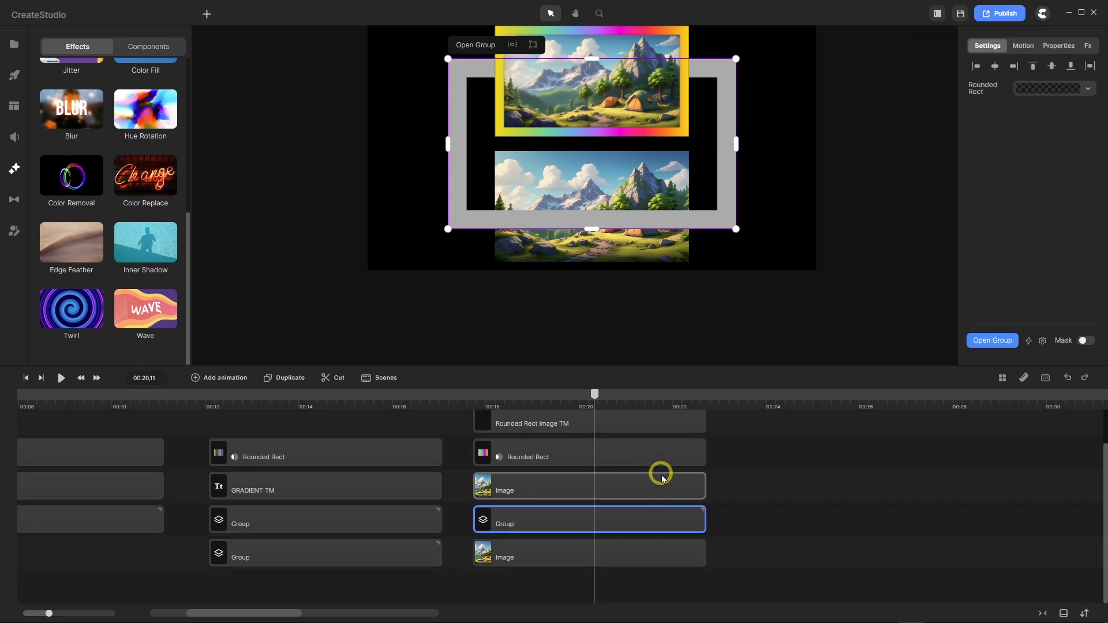
left_click(982, 89)
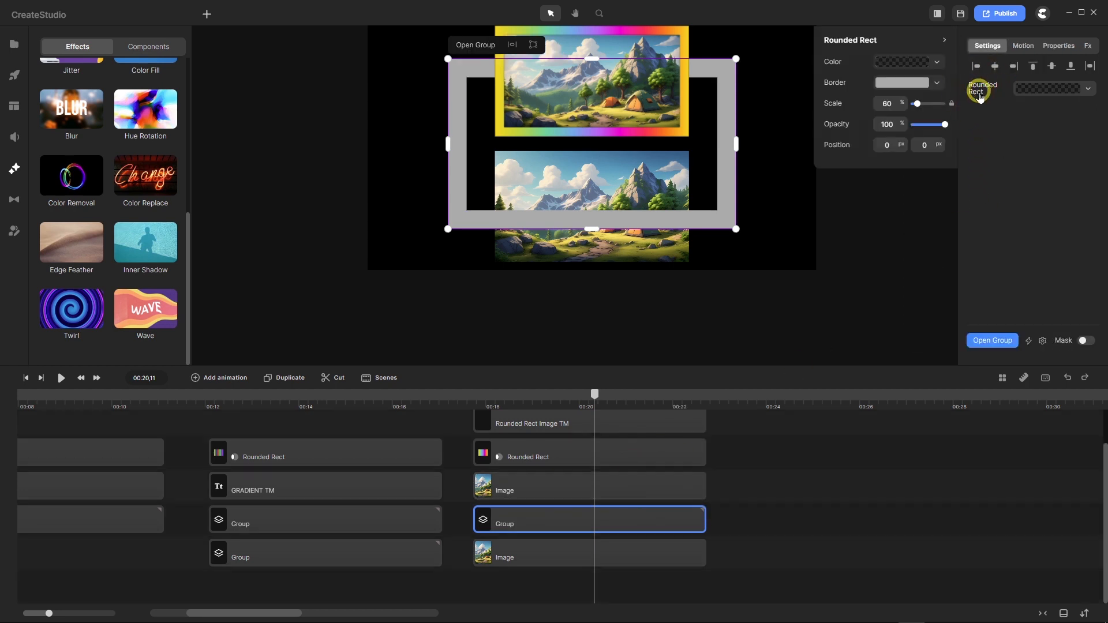
left_click(901, 83)
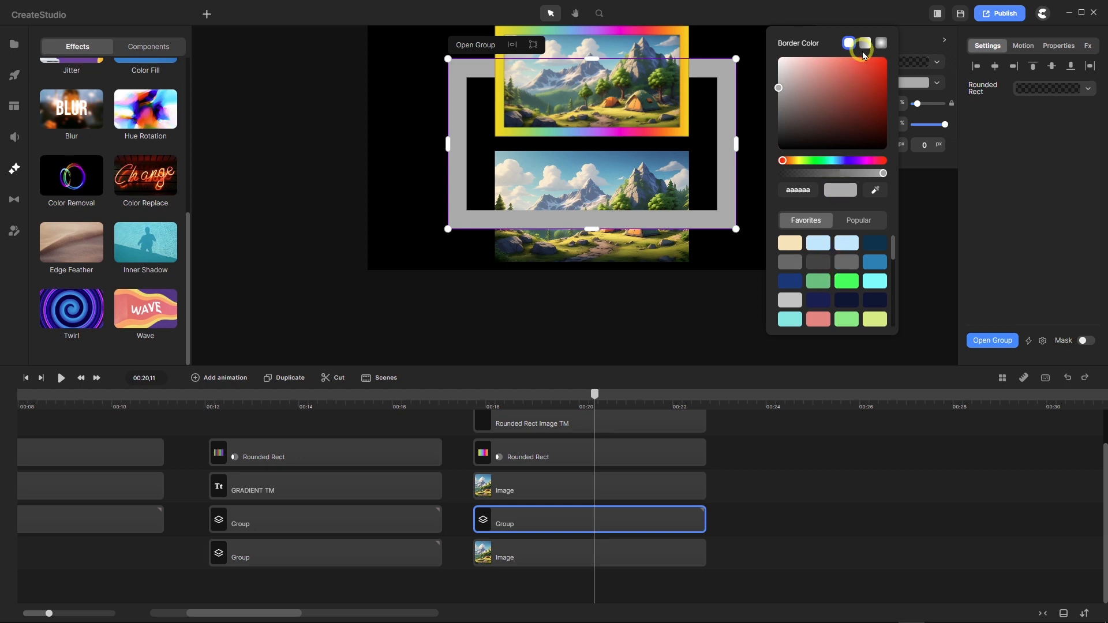
left_click(864, 47)
scroll(827, 264, "down", 3)
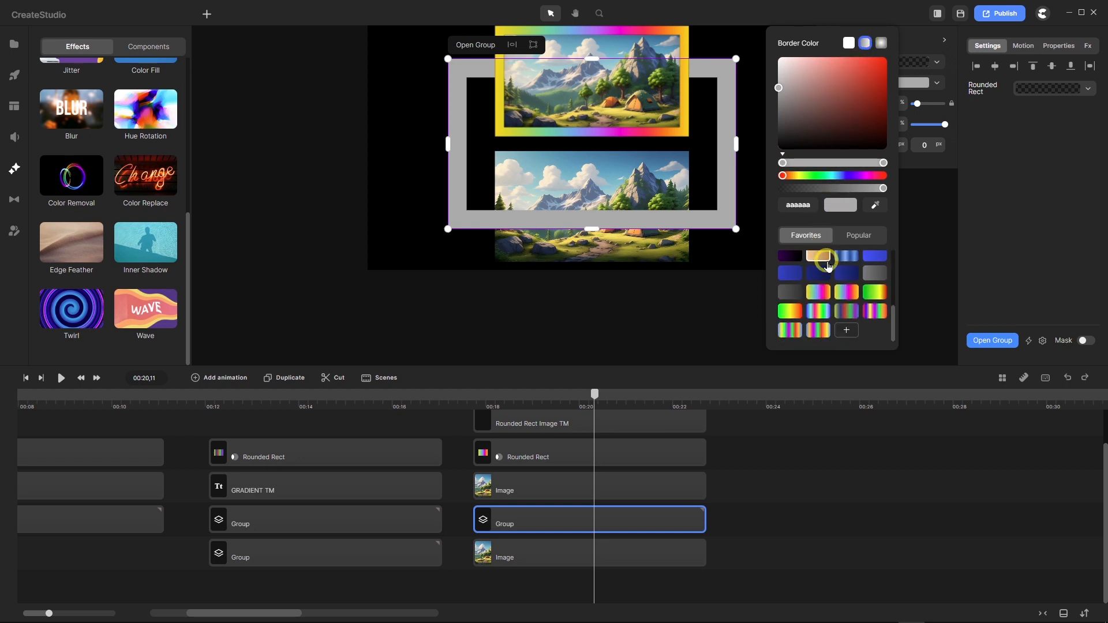
left_click(822, 294)
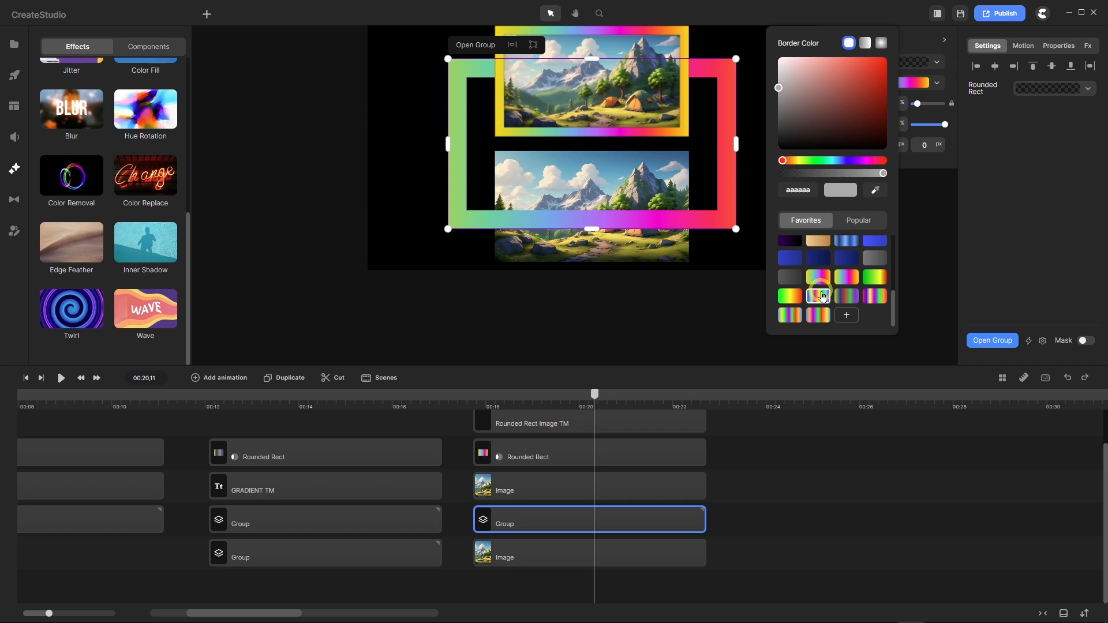
Compare the colours along the frame's border on the canvas with the colour stops of its border gradient.
scroll(592, 261, "down", 3)
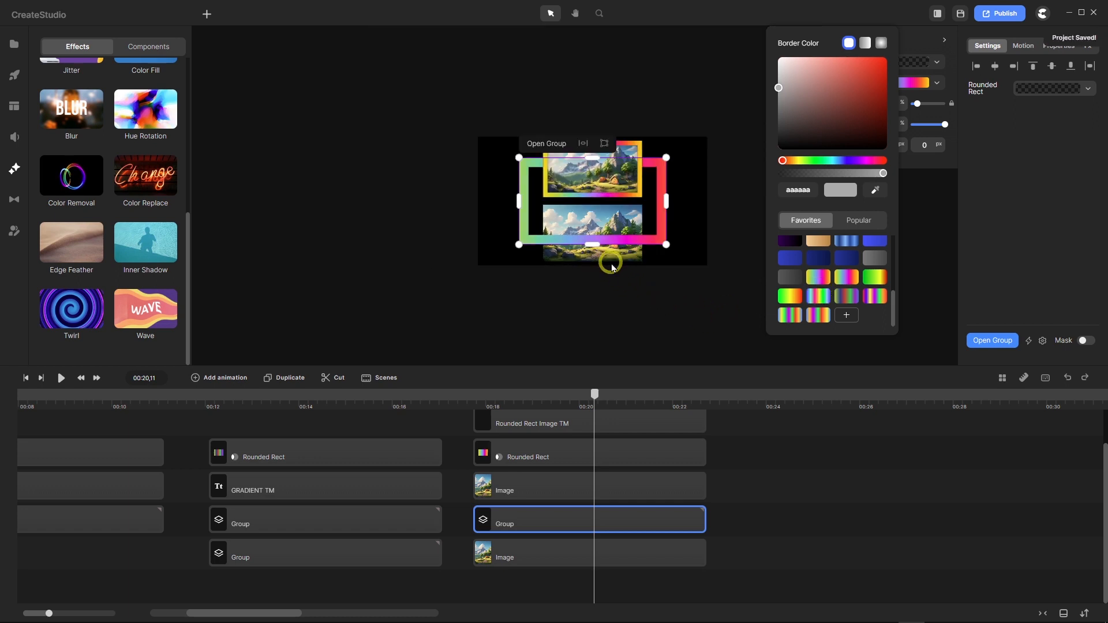
scroll(611, 266, "up", 3)
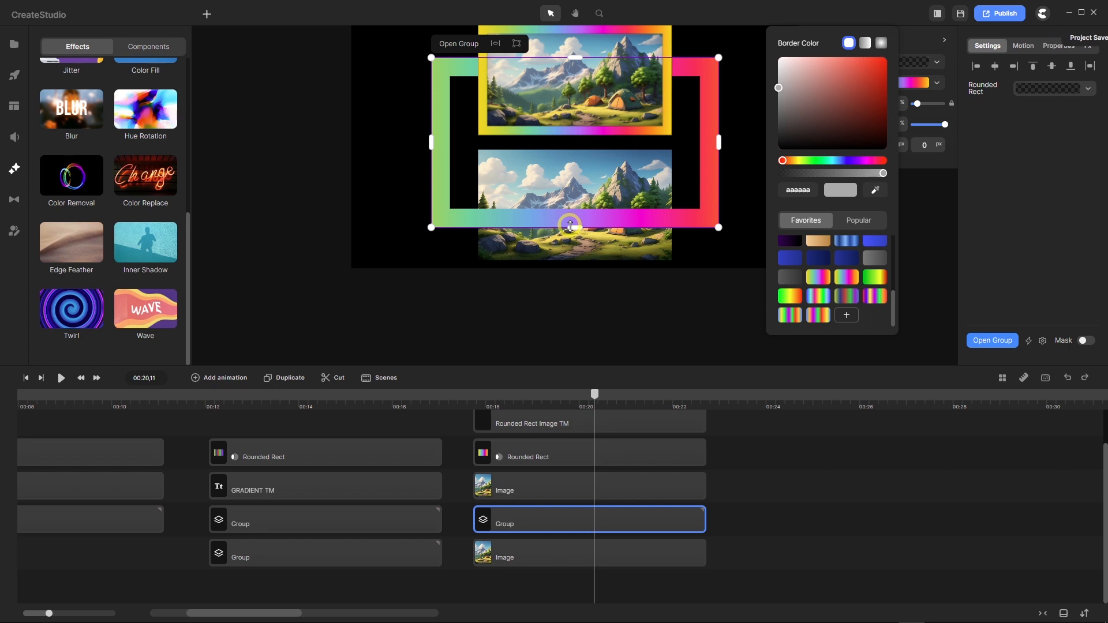
left_click(914, 85)
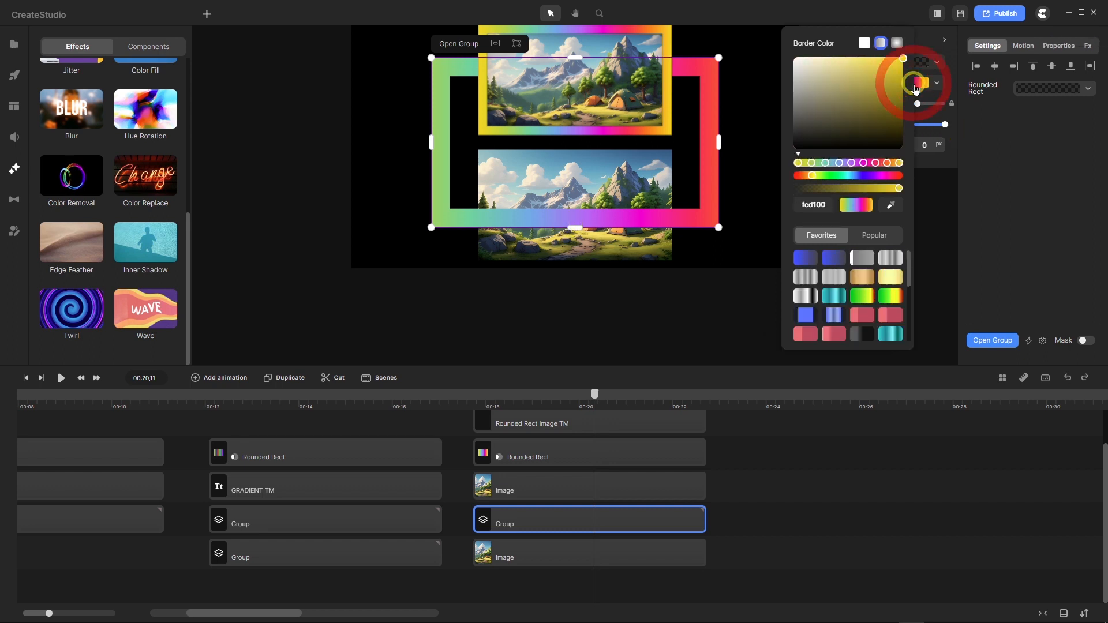
scroll(520, 300, "down", 2)
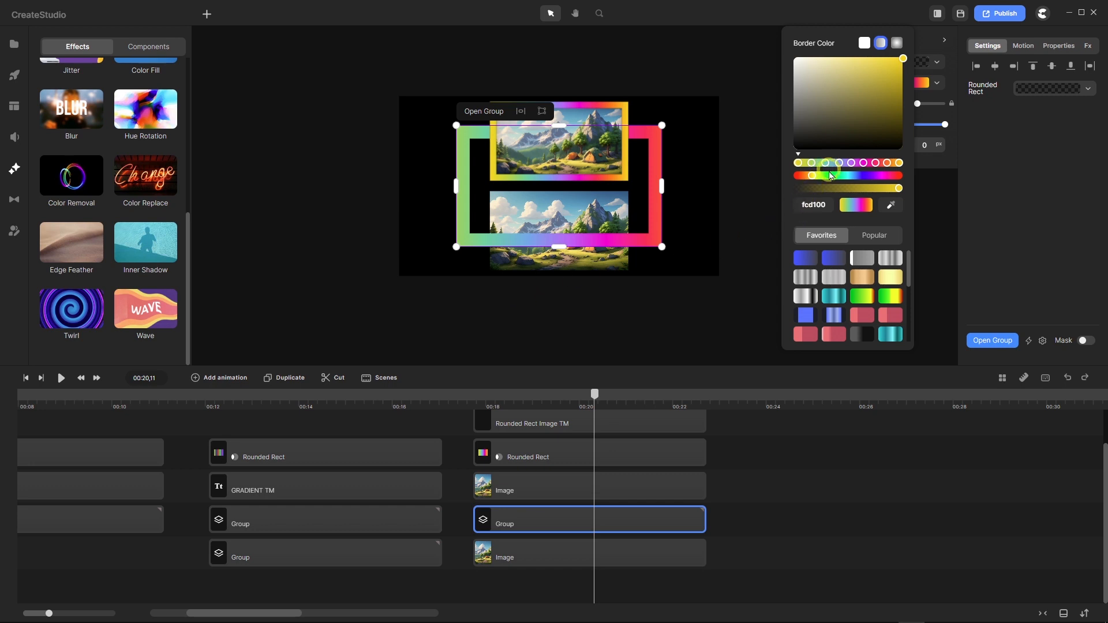
scroll(596, 233, "up", 3)
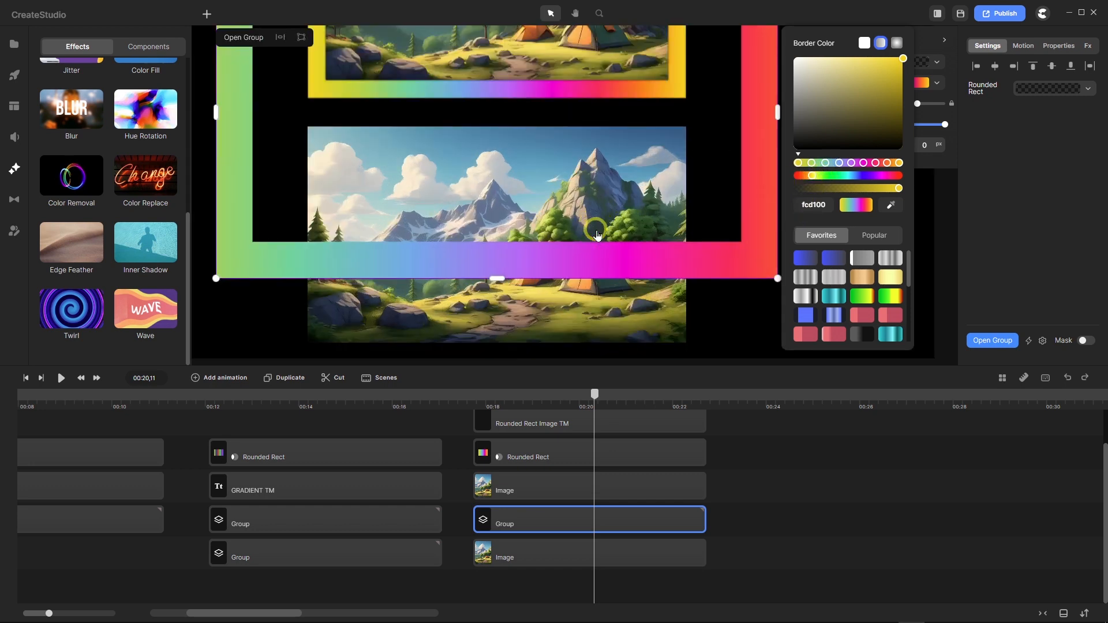
scroll(597, 234, "down", 1)
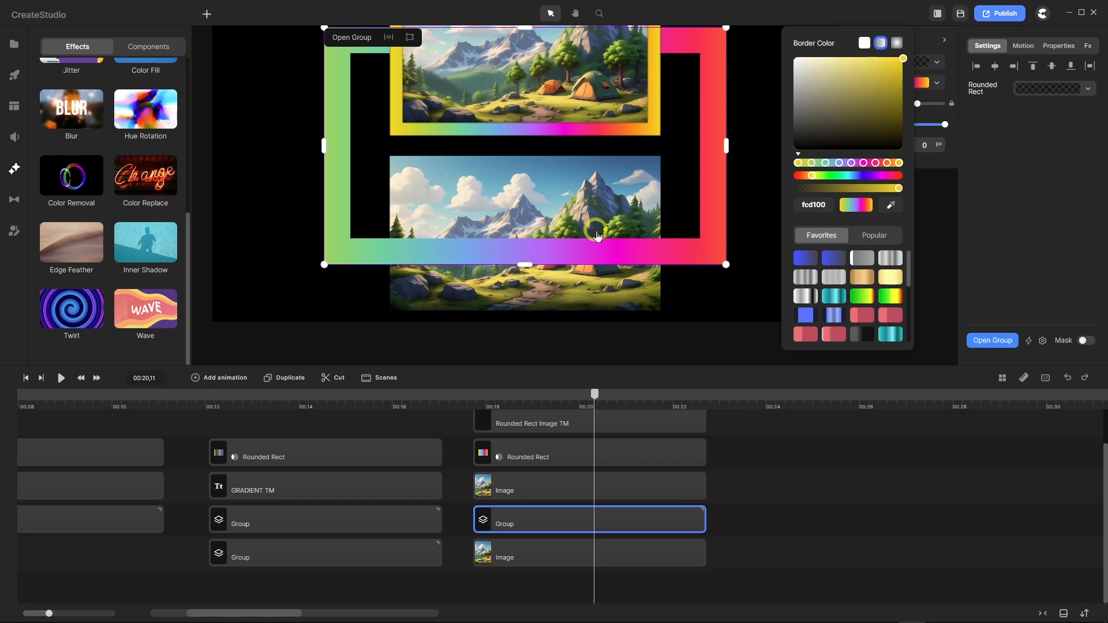
scroll(597, 234, "down", 2)
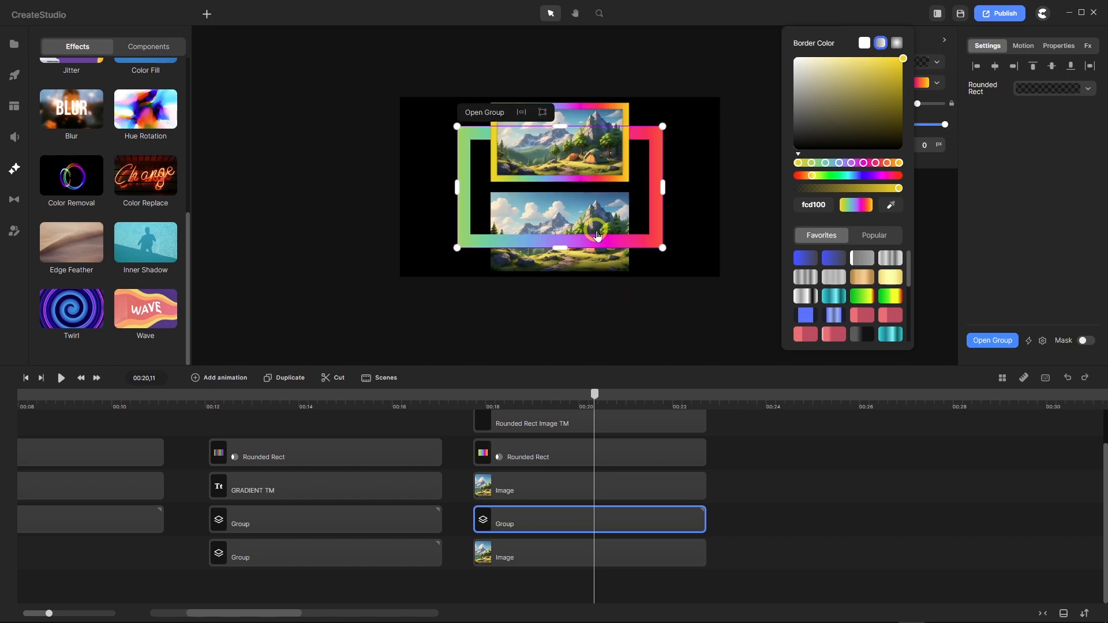
scroll(597, 234, "up", 2)
scroll(597, 234, "down", 1)
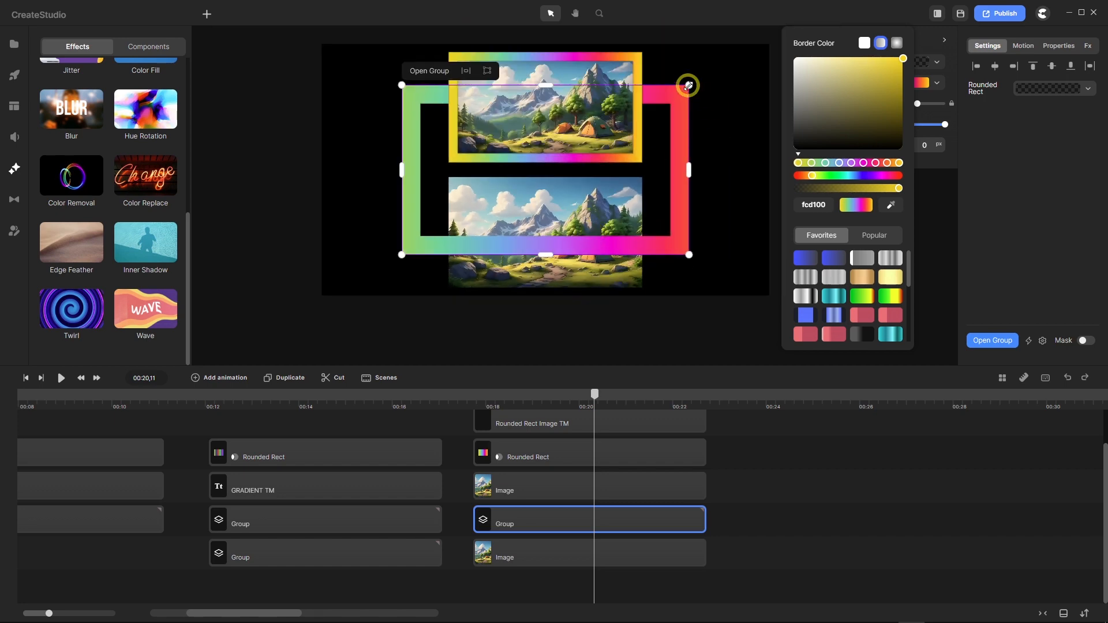
Shrink the gradient frame group, move it onto the lower image, and stretch it to match the image's edges.
left_click_drag(689, 84, 575, 189)
left_click_drag(520, 251, 614, 286)
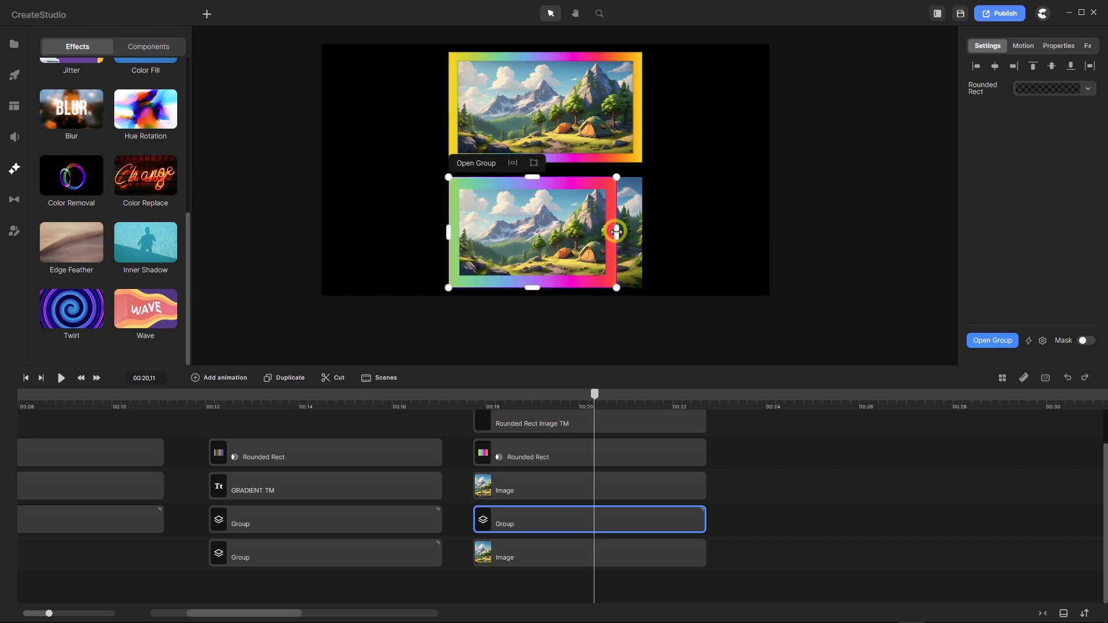
left_click_drag(613, 233, 640, 233)
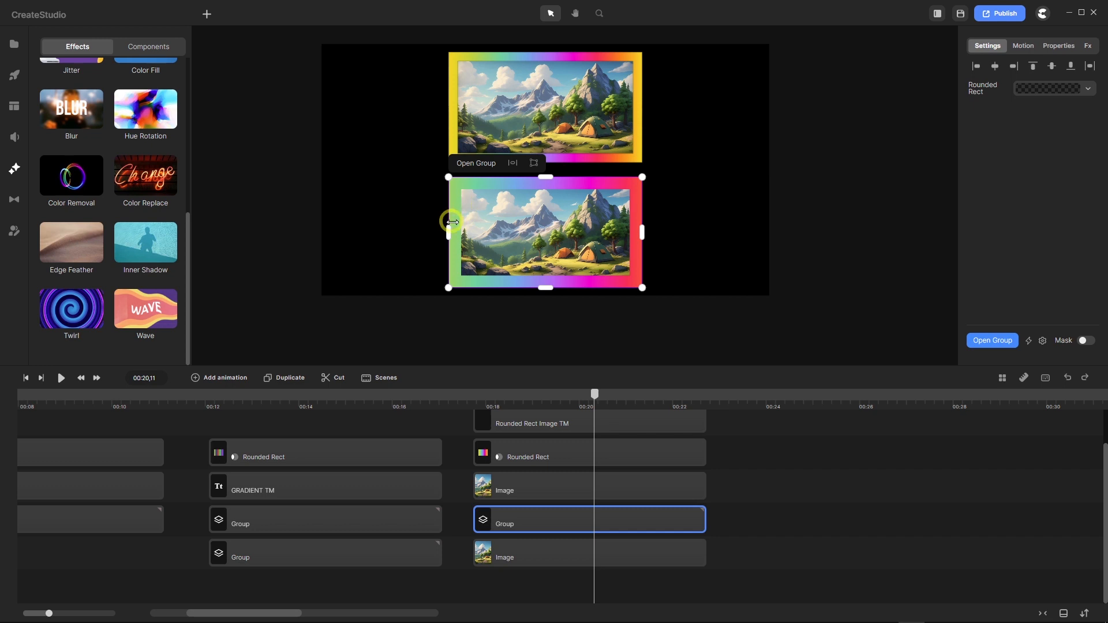
left_click_drag(448, 231, 449, 233)
scroll(569, 236, "down", 2)
scroll(566, 223, "up", 2)
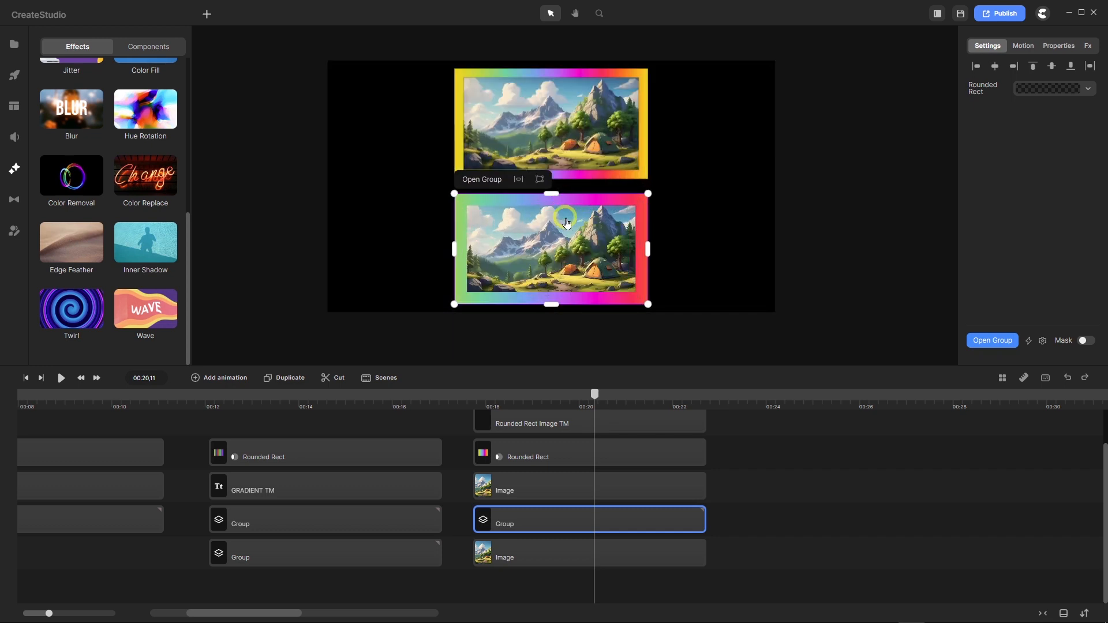
scroll(565, 222, "up", 1)
scroll(566, 222, "down", 1)
scroll(574, 265, "up", 1)
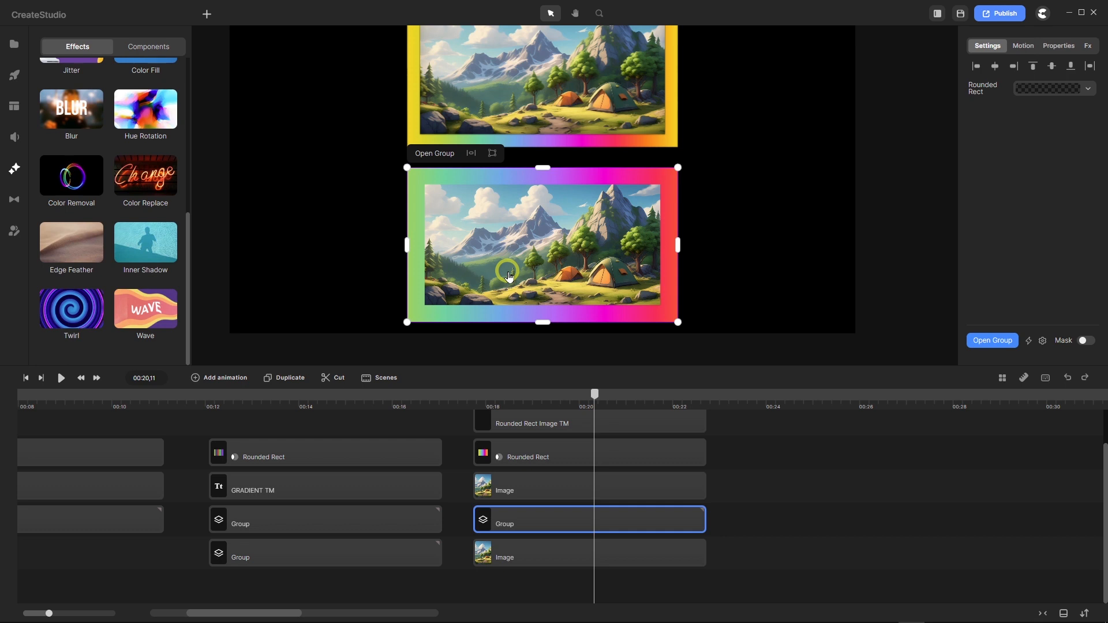
scroll(507, 271, "down", 3)
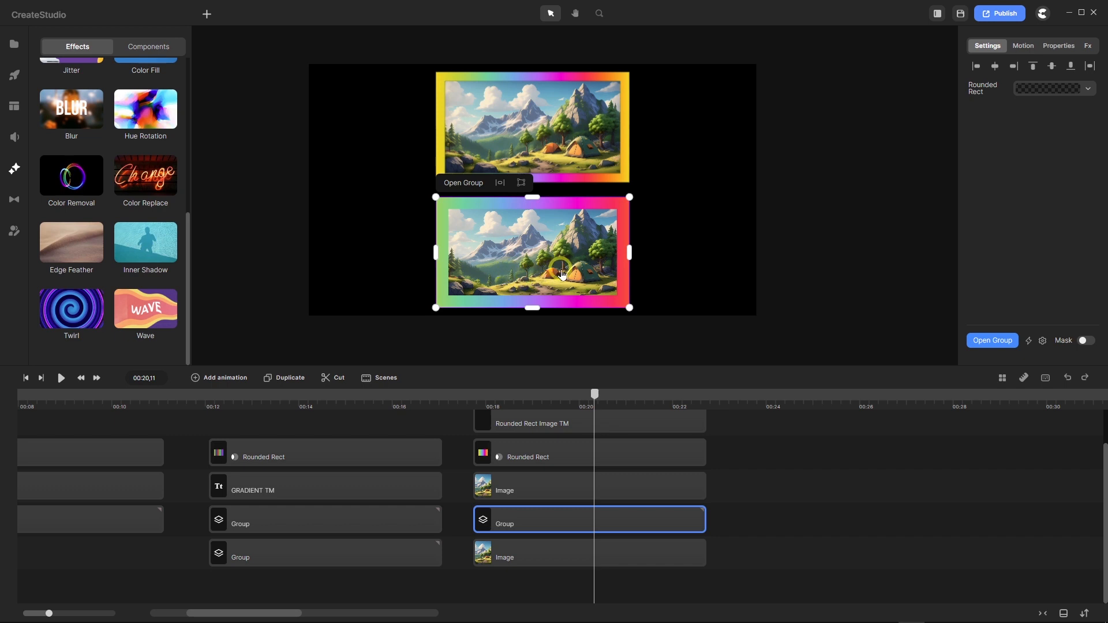
Delete the gradient frame group over the lower image and add a new rectangle that fills the whole canvas.
right_click(566, 522)
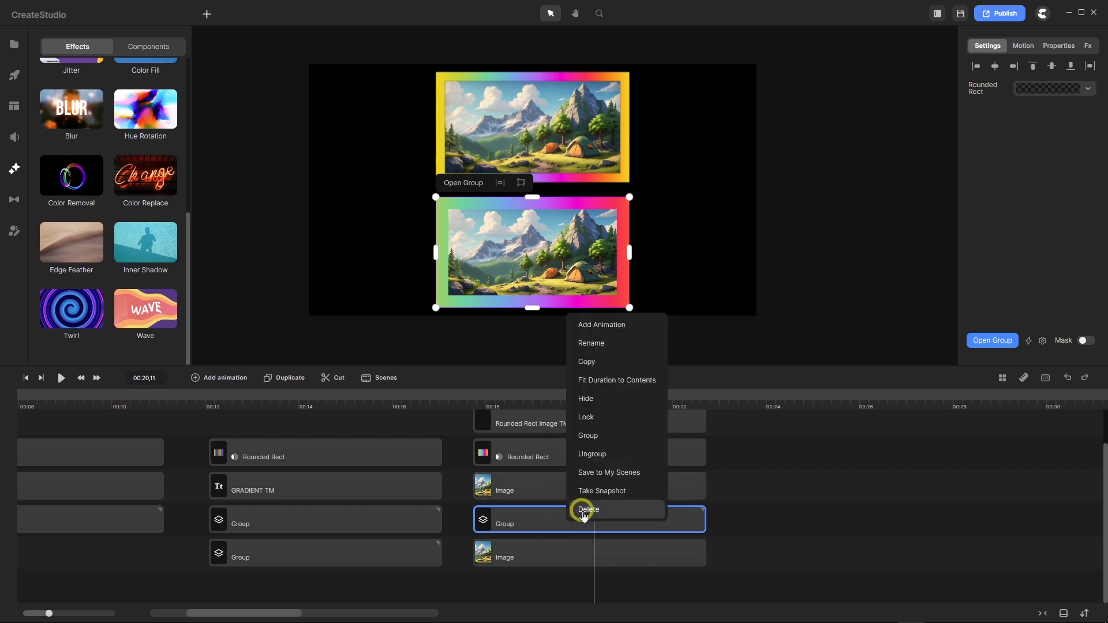
left_click(584, 510)
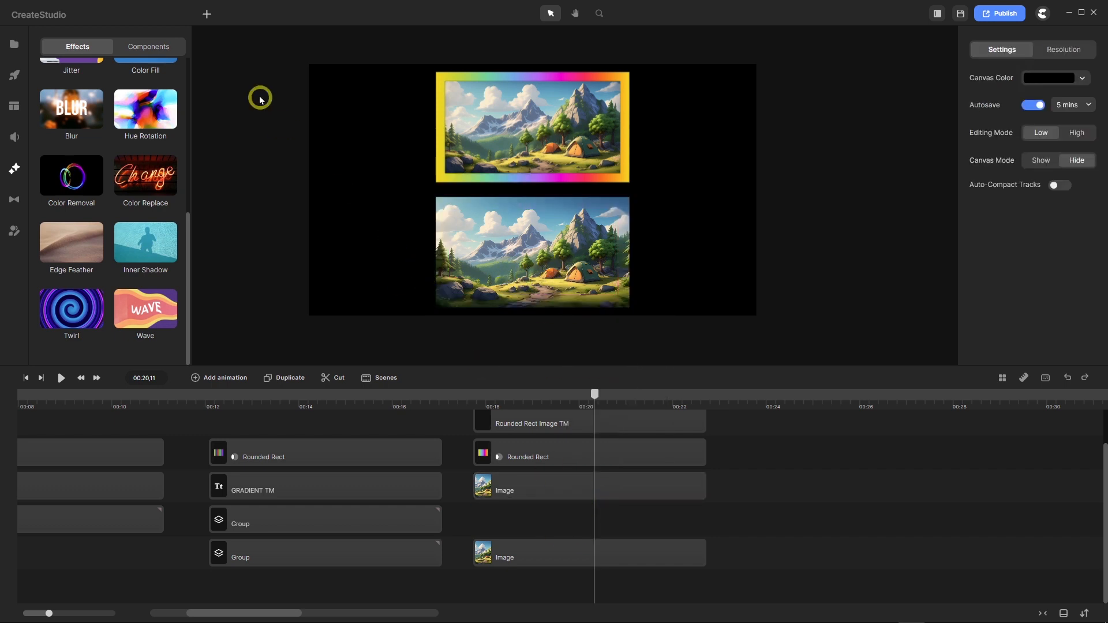
left_click(207, 14)
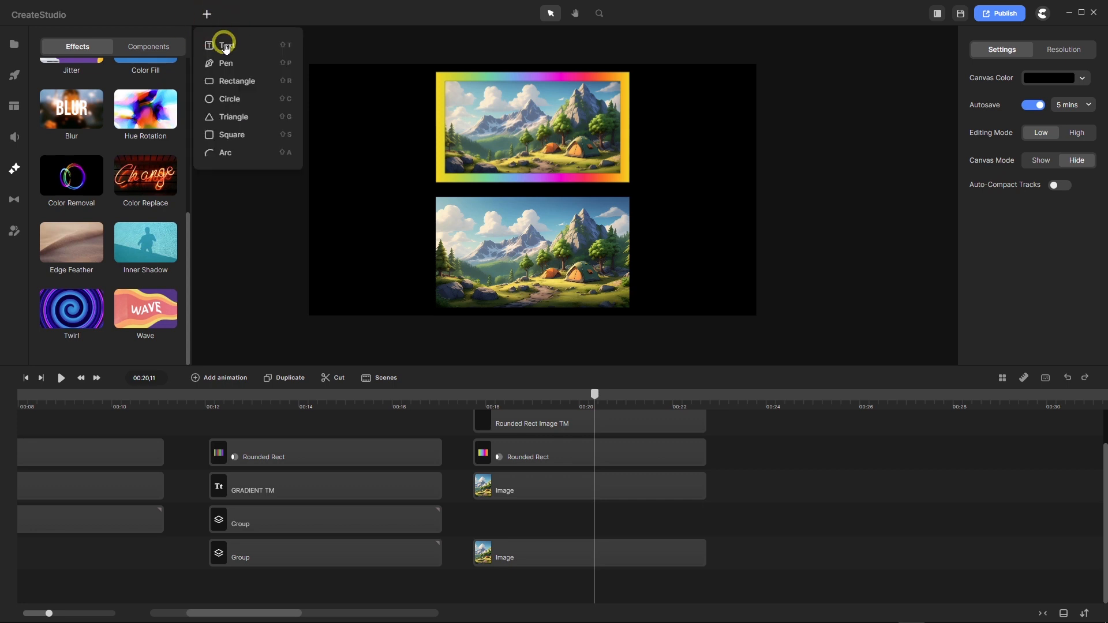
left_click(235, 83)
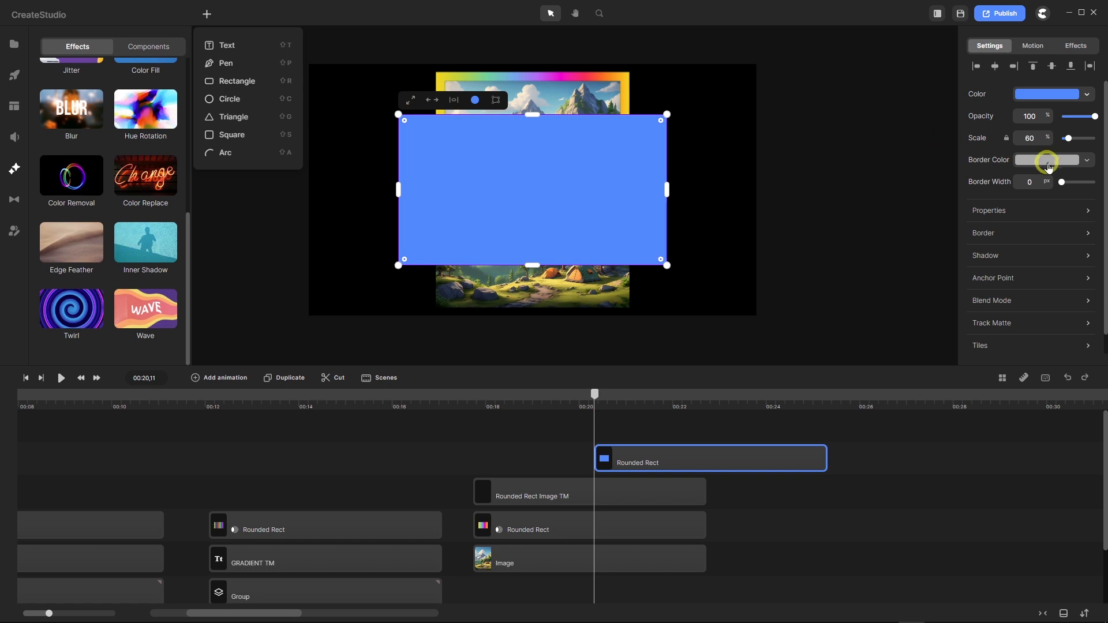
left_click_drag(1038, 141, 1013, 148)
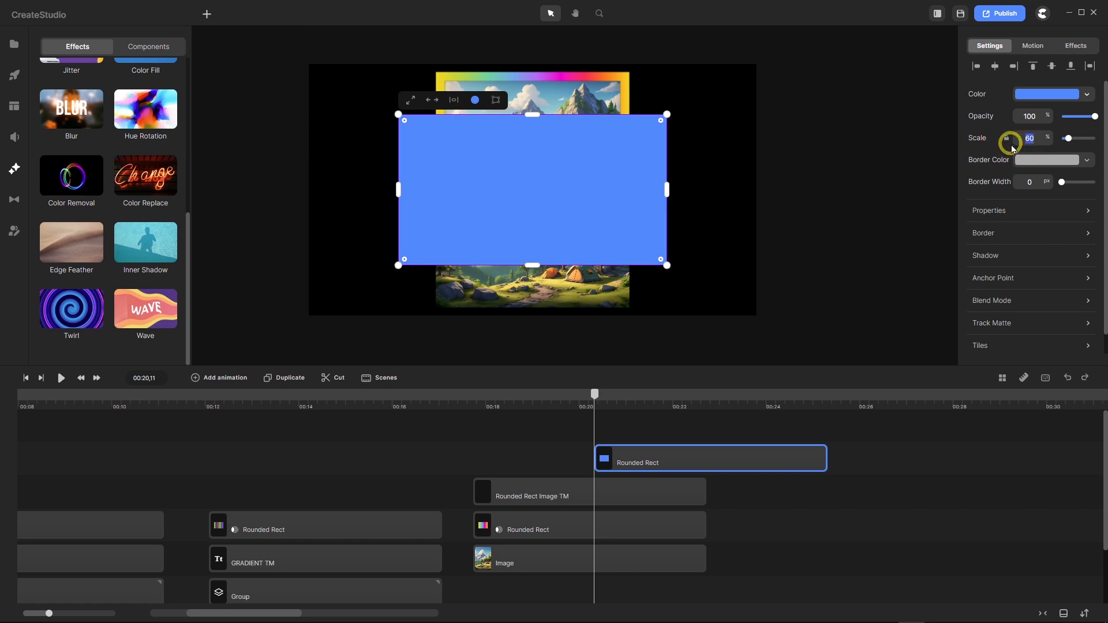
left_click(409, 102)
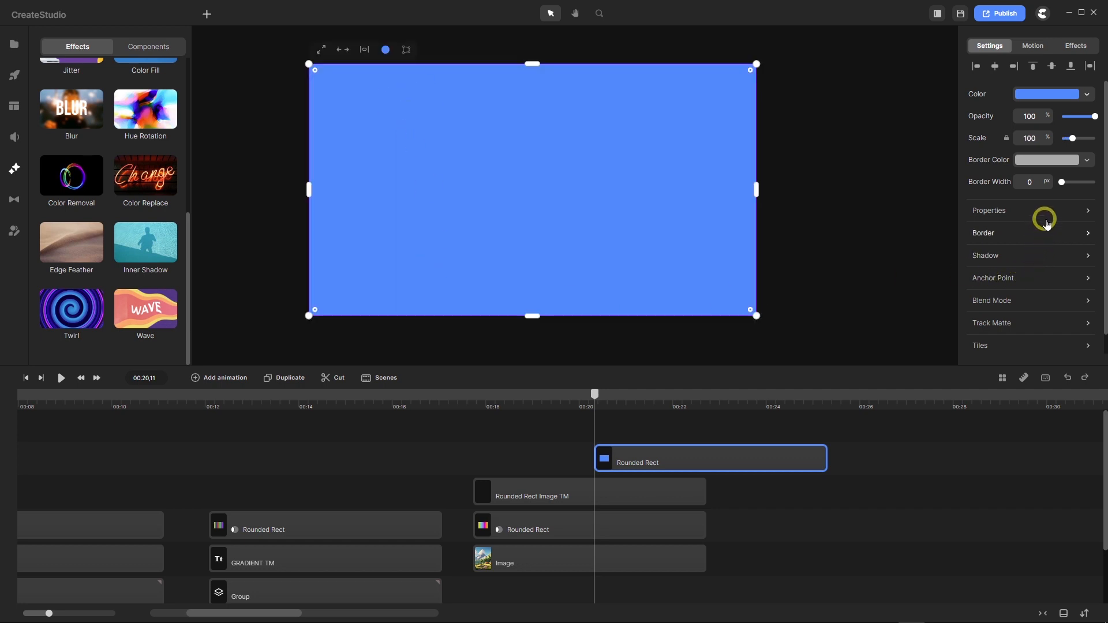
Set the full-canvas rectangle's border width to 80 px.
left_click_drag(1062, 181, 1094, 184)
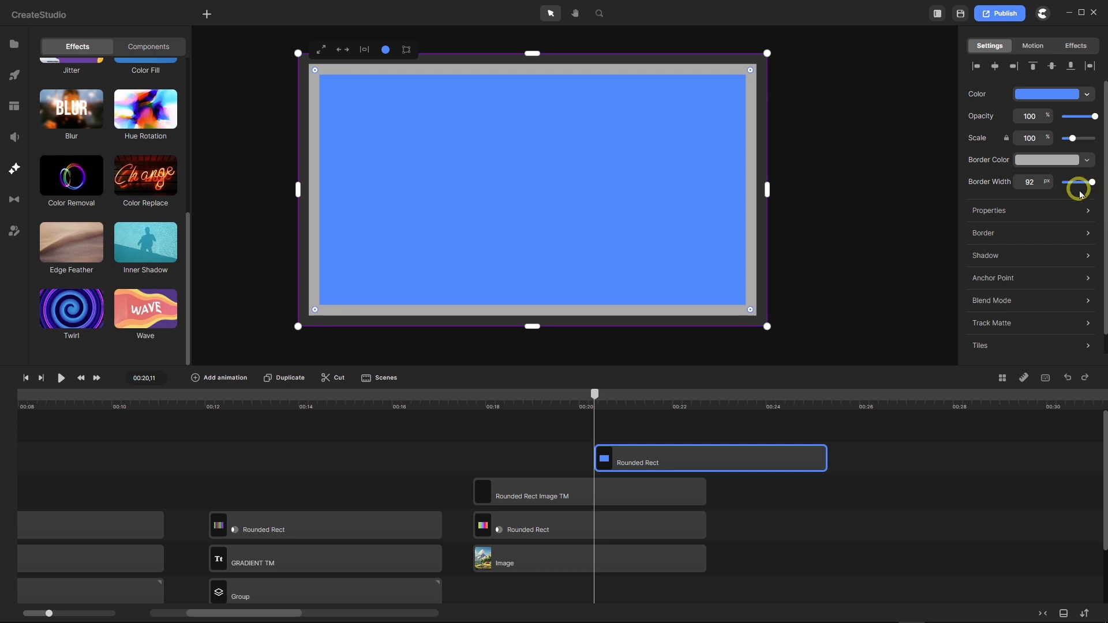
double_click(1038, 182)
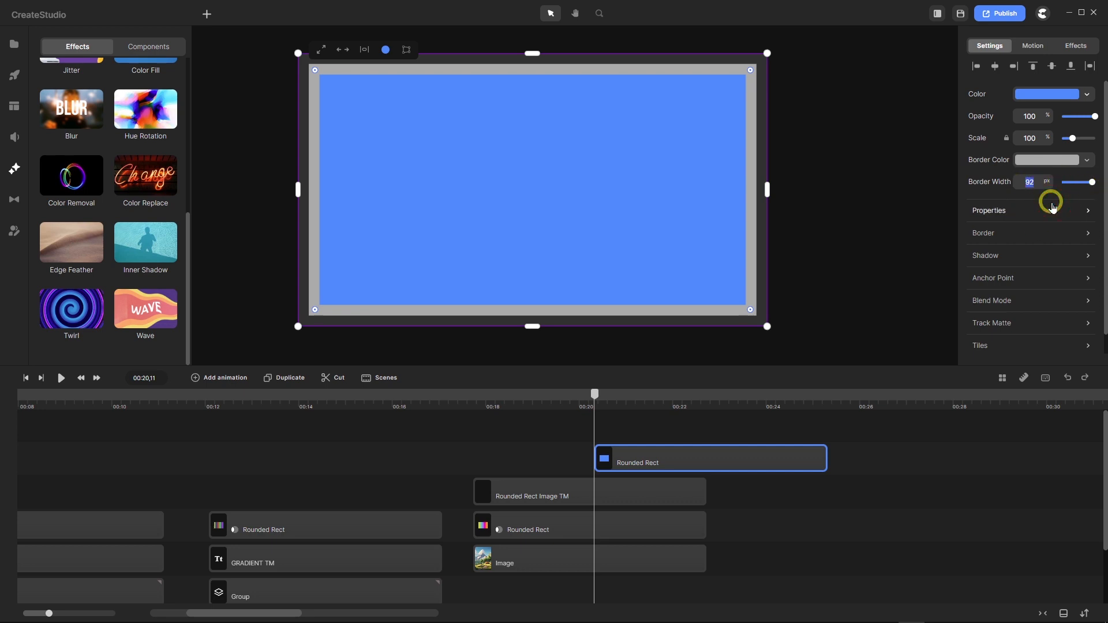
type("80")
key("Return")
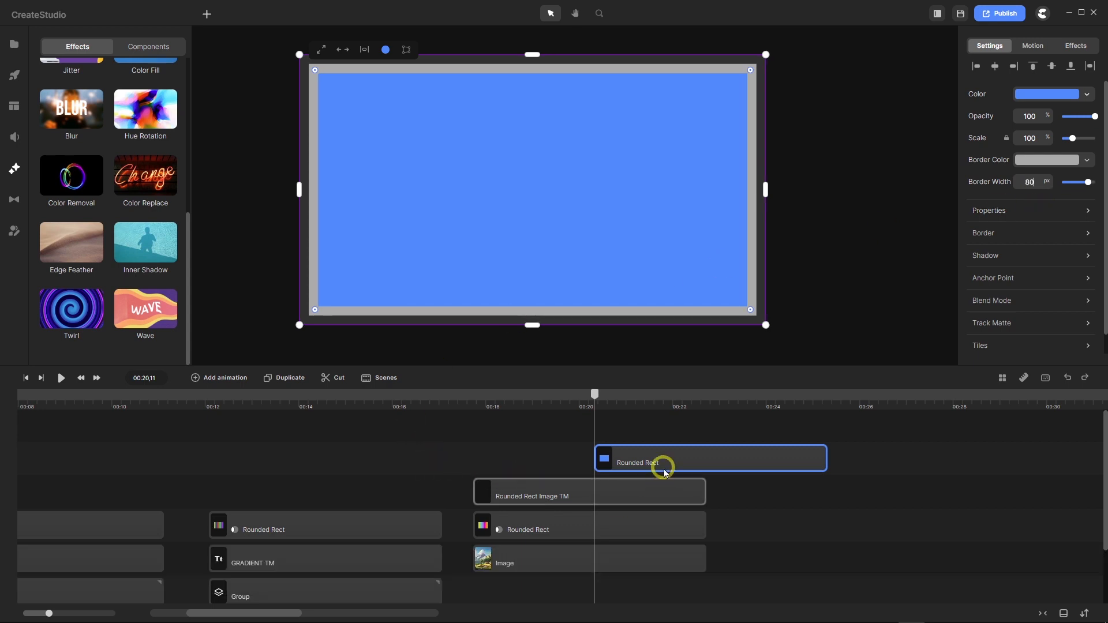
Move the new rectangle's clip to the free track directly above the lower image's clip, aligned with its start, and group it.
left_click_drag(663, 463, 552, 558)
right_click(551, 558)
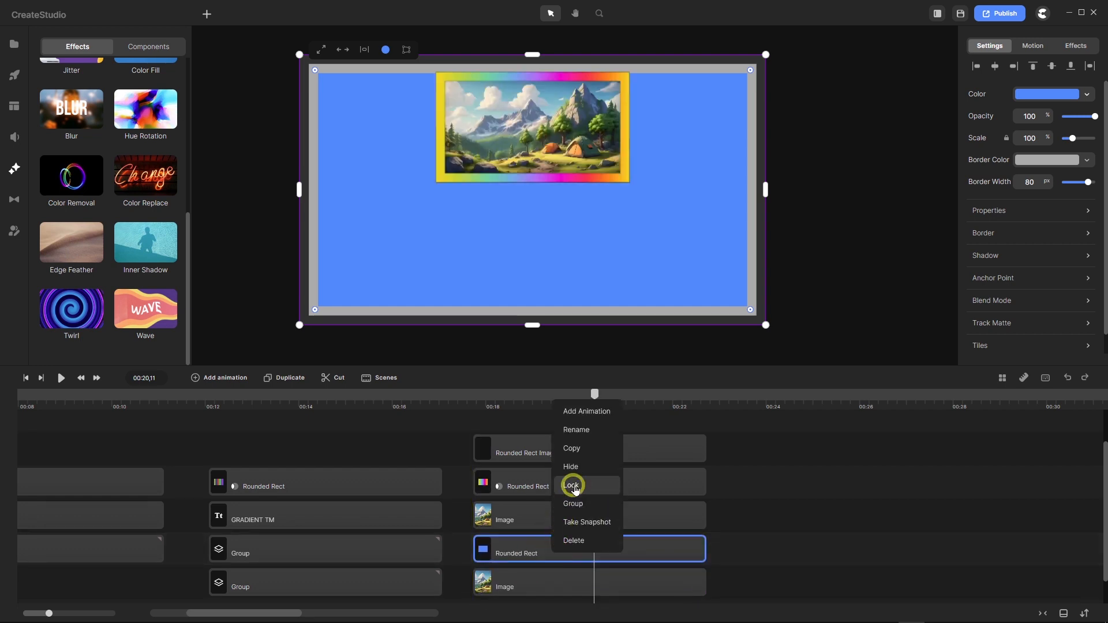
left_click(583, 502)
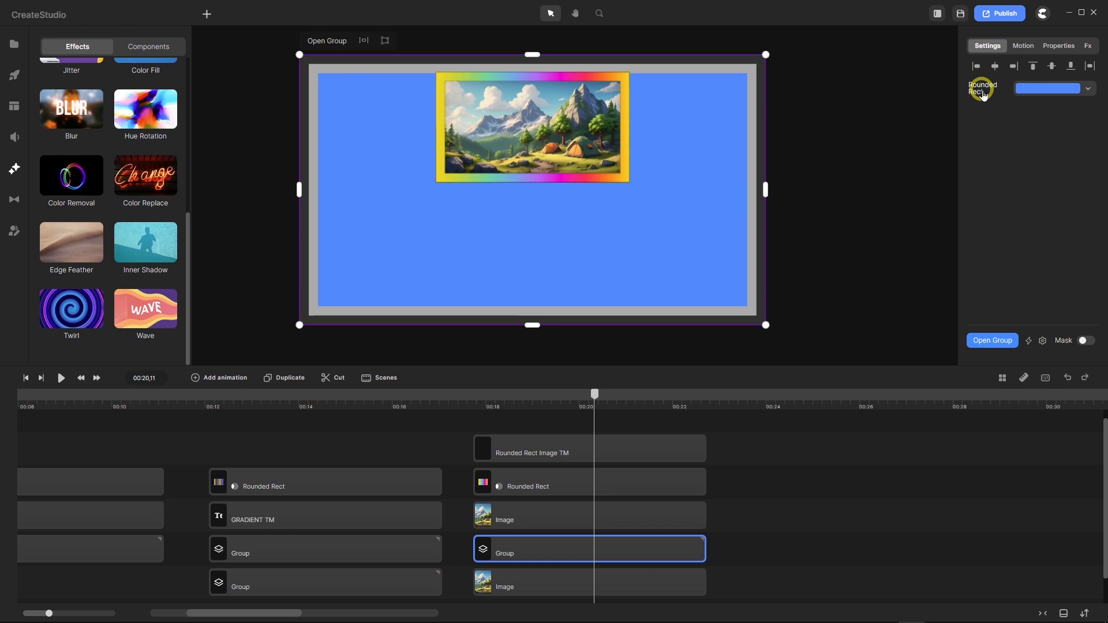
Make the grouped rectangle's fill fully transparent and apply a multicolour linear gradient from the favorites to its border.
left_click(1034, 88)
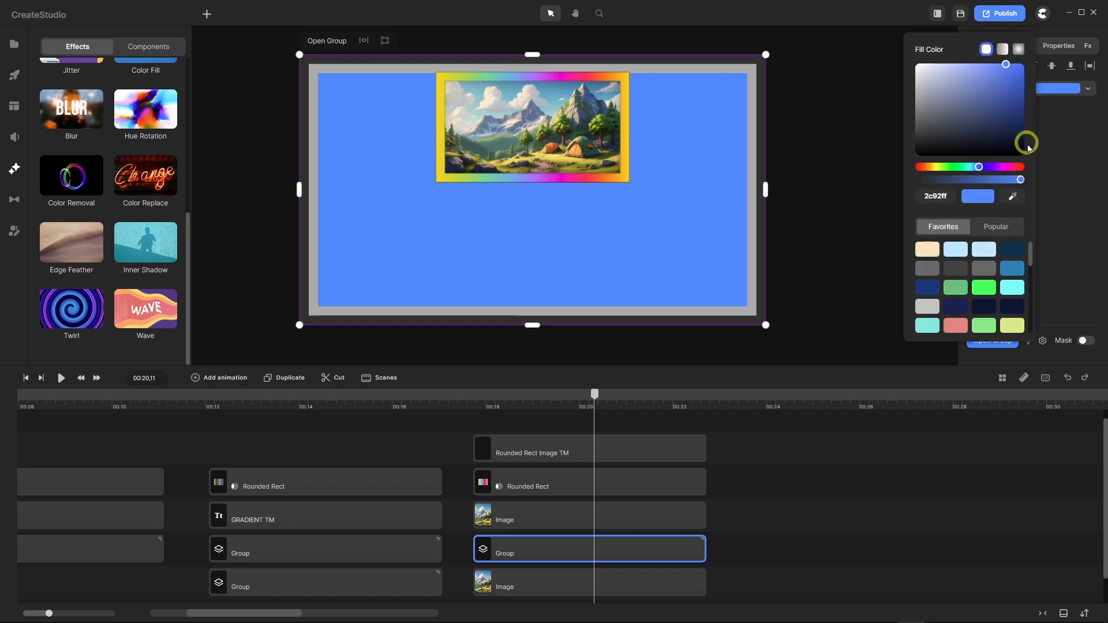
left_click_drag(1020, 180, 902, 186)
left_click(957, 148)
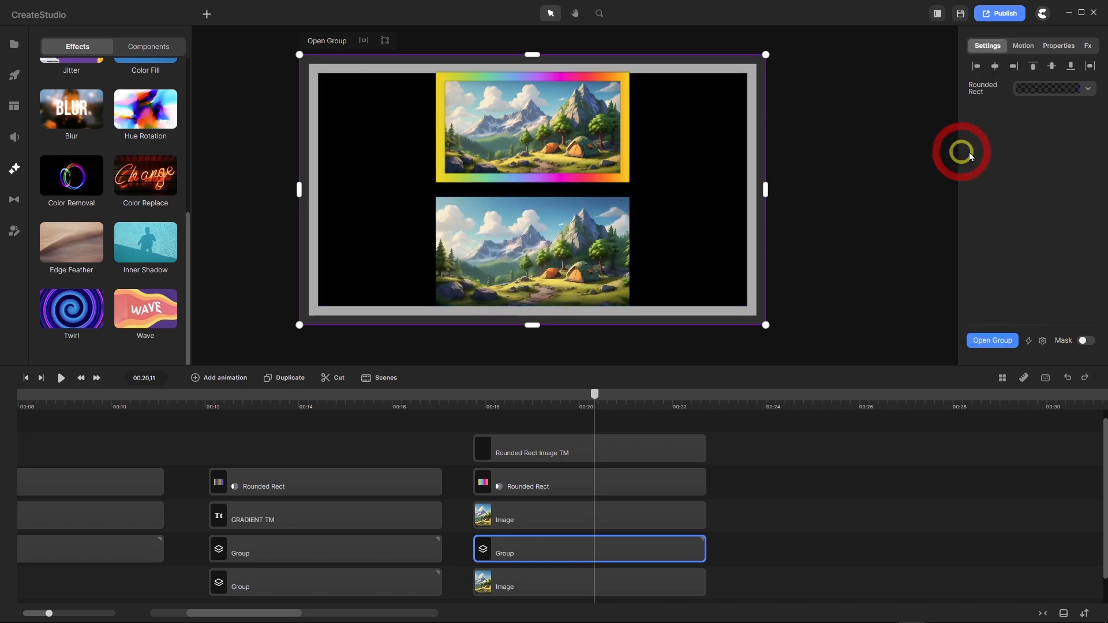
left_click(975, 92)
left_click(916, 83)
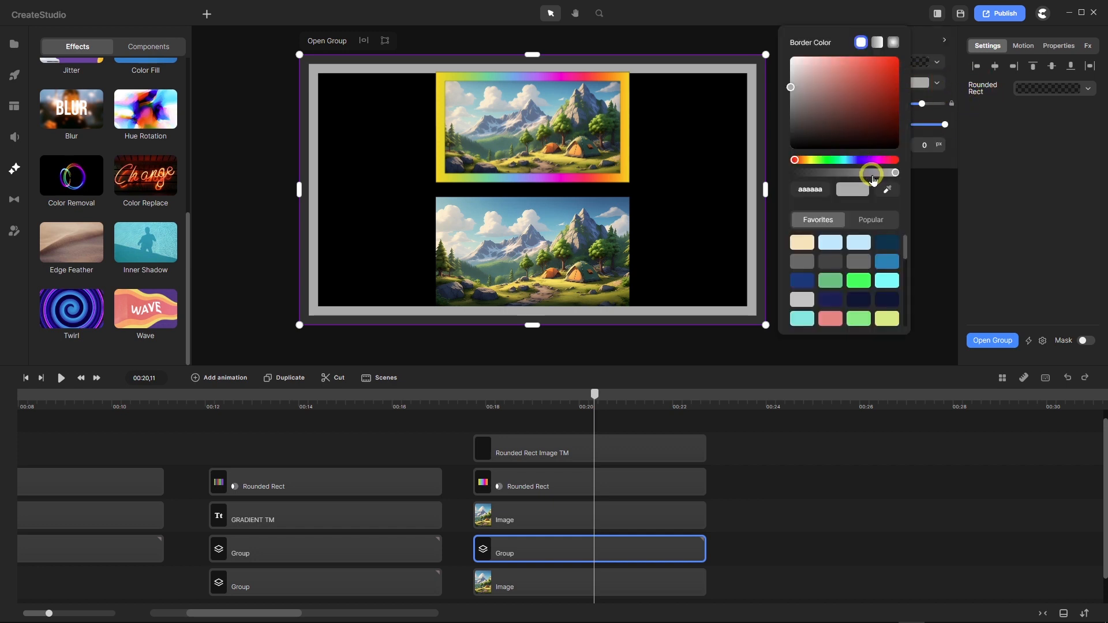
left_click(877, 42)
scroll(858, 274, "down", 5)
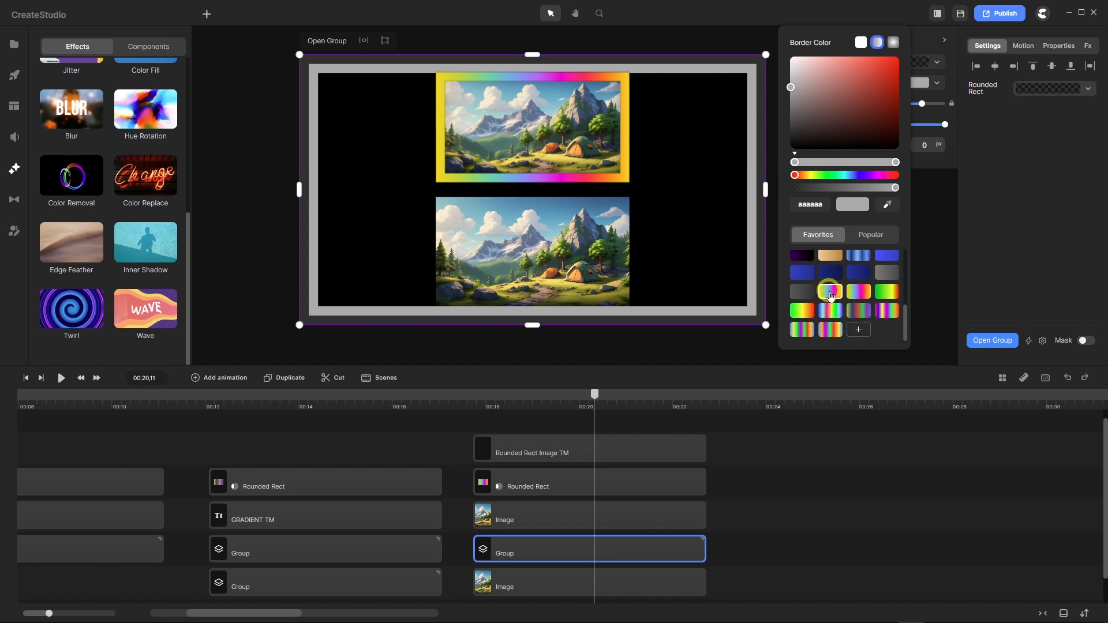
left_click(831, 295)
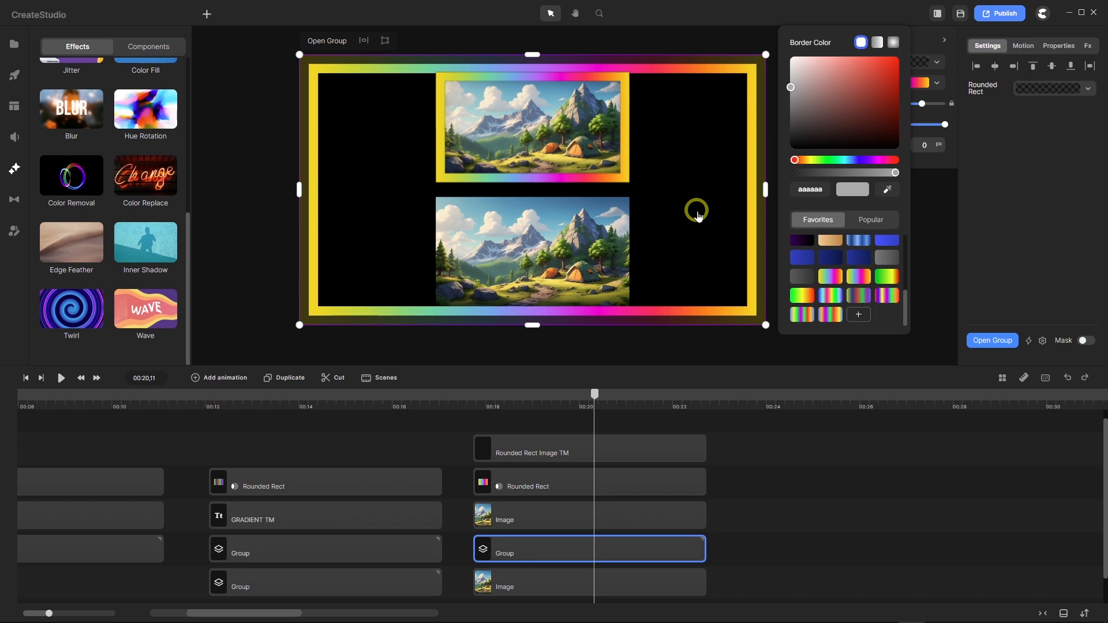
Scale down the gradient frame group and position it over the lower image, matching its corners to the image.
scroll(584, 213, "down", 2)
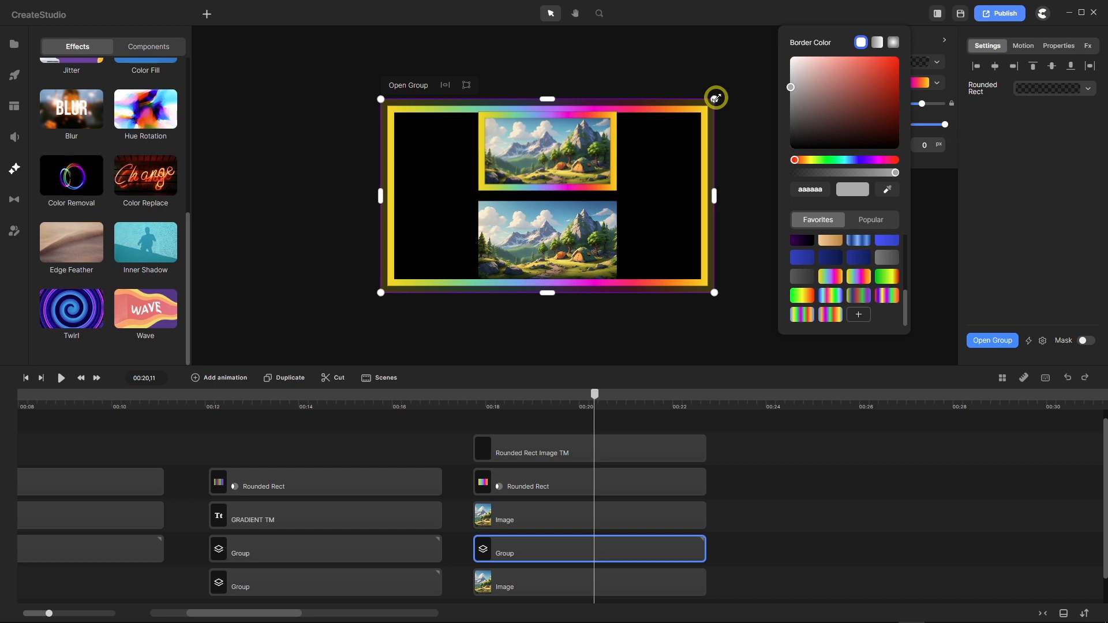
left_click_drag(715, 98, 559, 202)
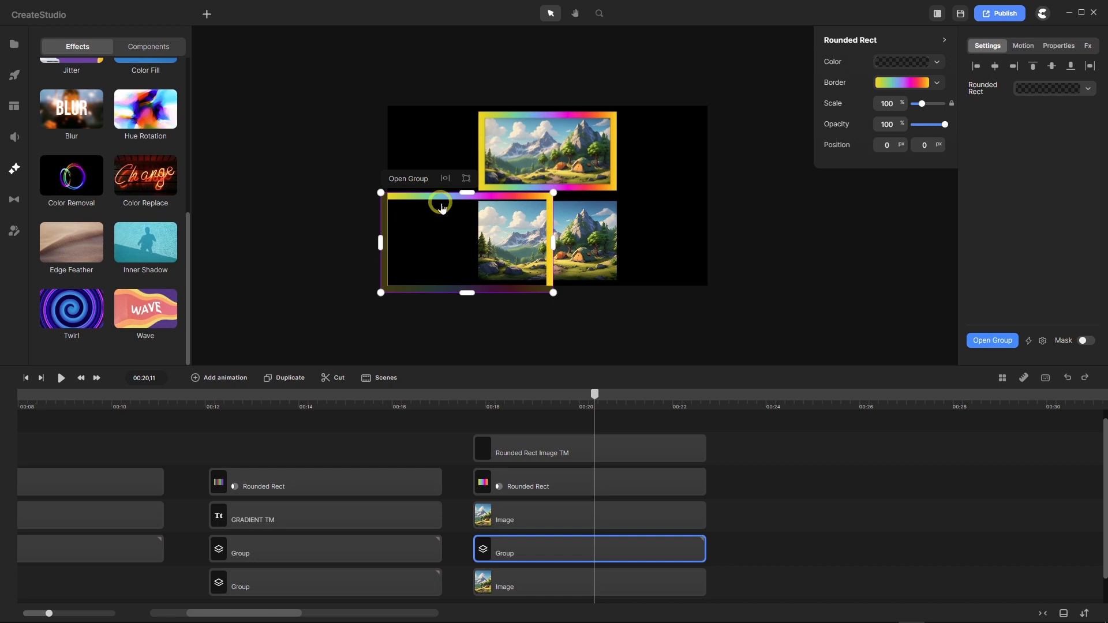
left_click_drag(442, 203, 539, 211)
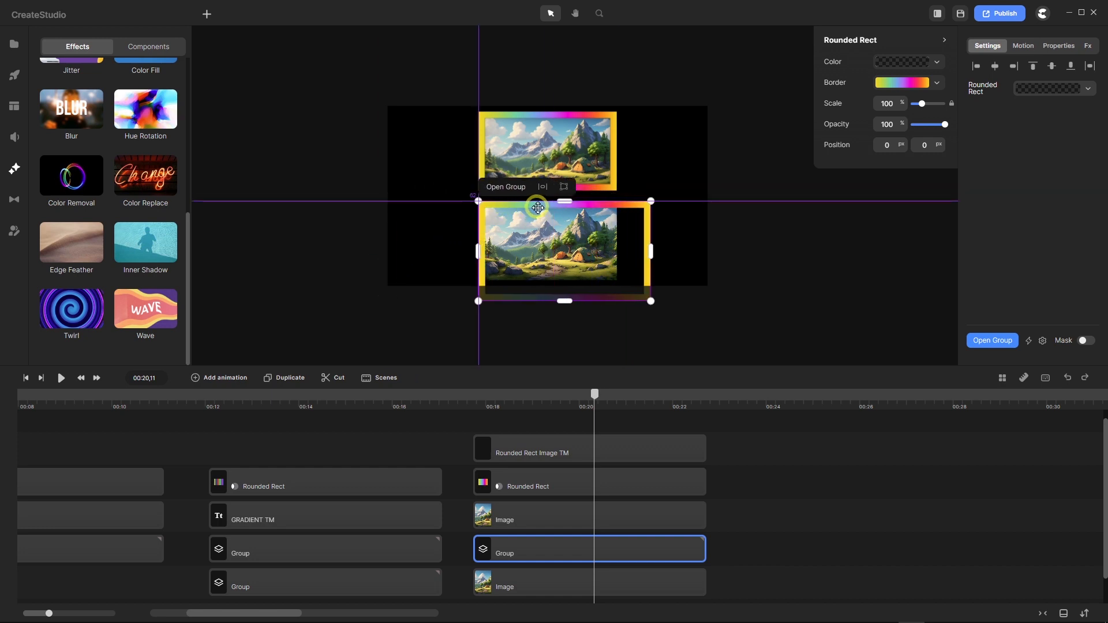
left_click(535, 261)
scroll(535, 260, "up", 3)
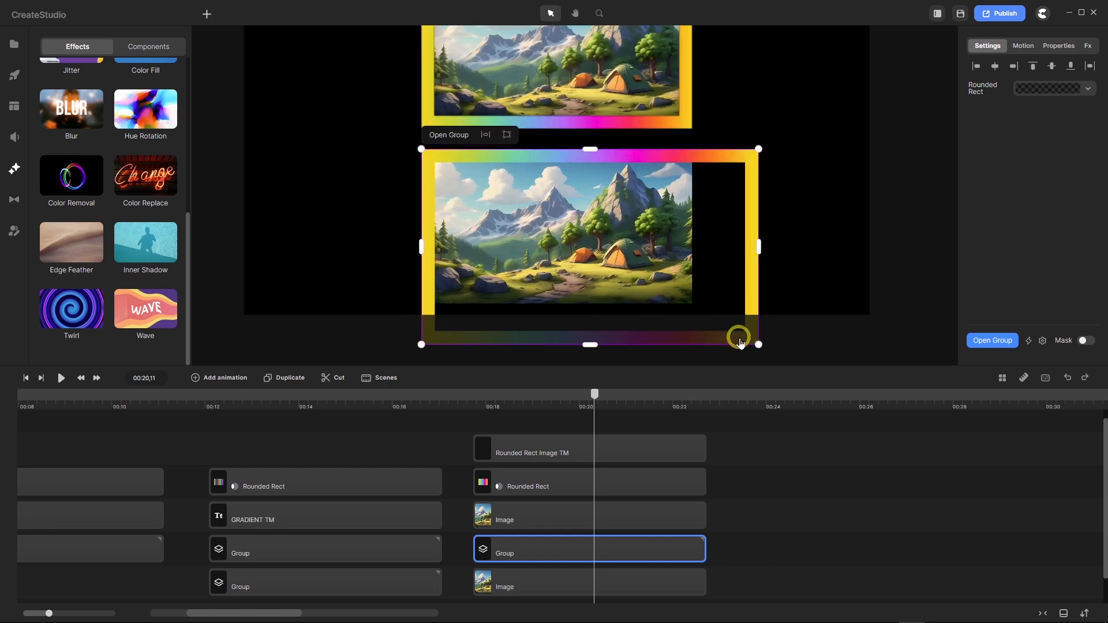
left_click_drag(758, 345, 697, 300)
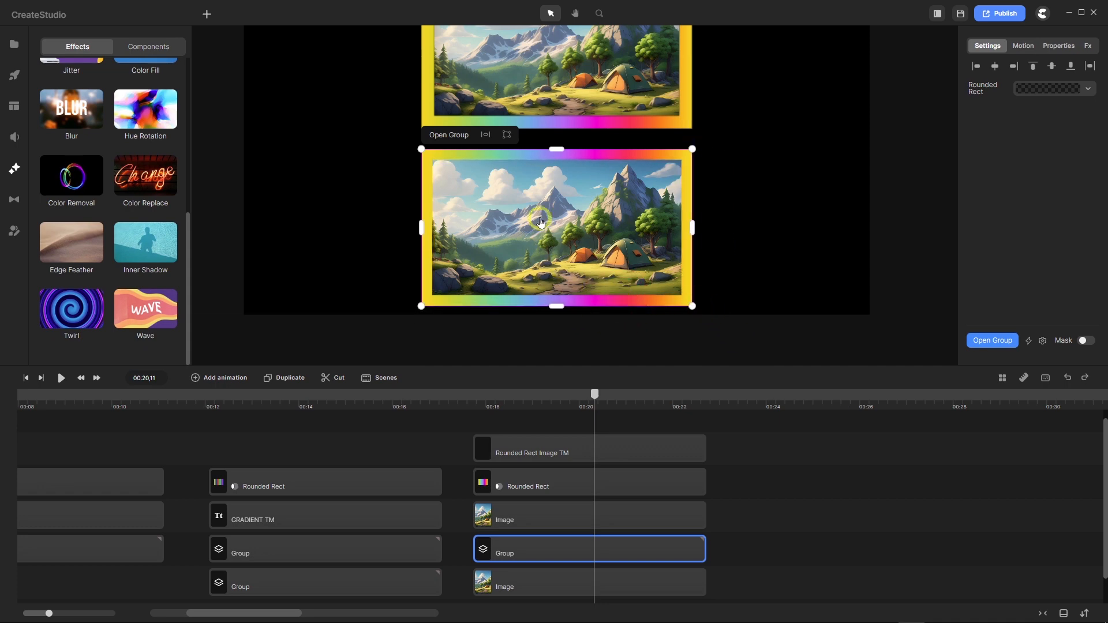
Fine-tune the side, top and bottom edges of the frame group to line up with the lower image's edges.
scroll(542, 178, "up", 4)
scroll(551, 173, "down", 3)
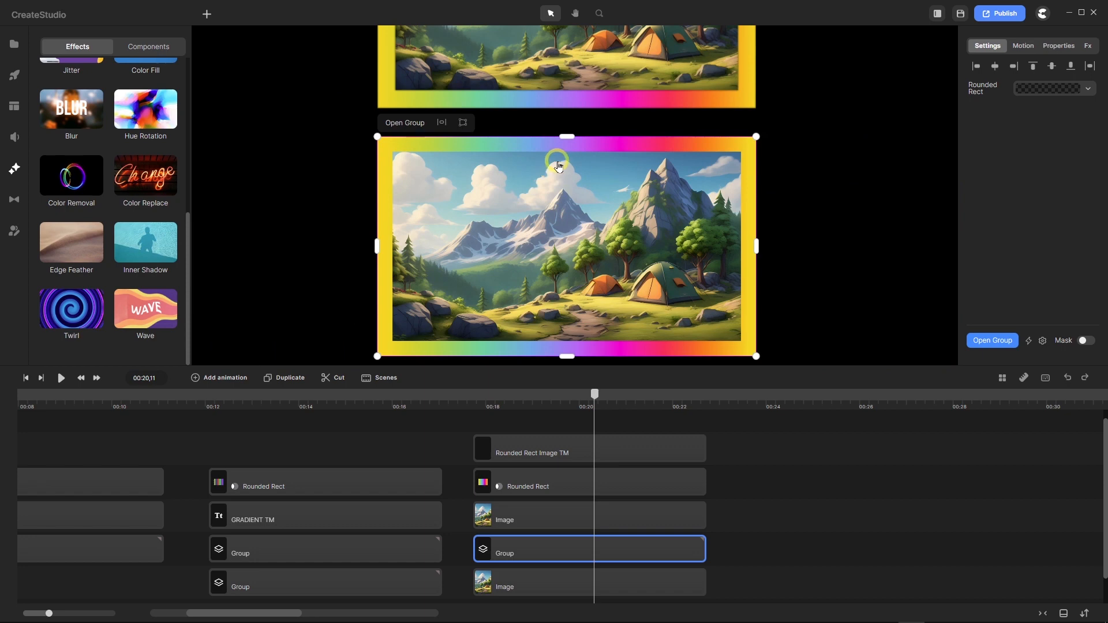
left_click_drag(378, 242, 378, 243)
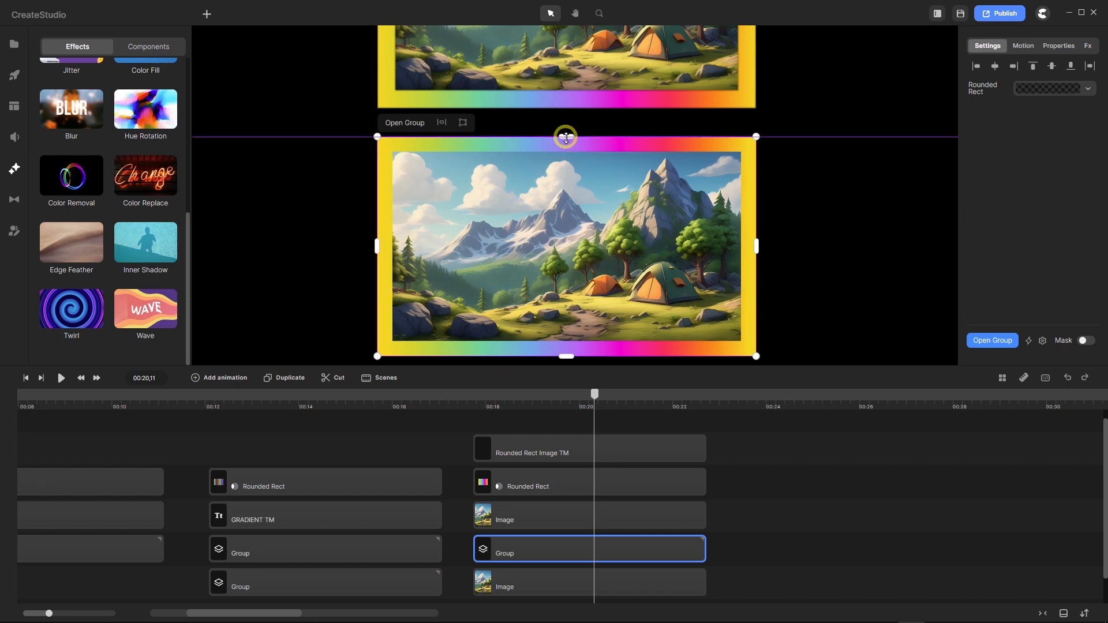
left_click(759, 244)
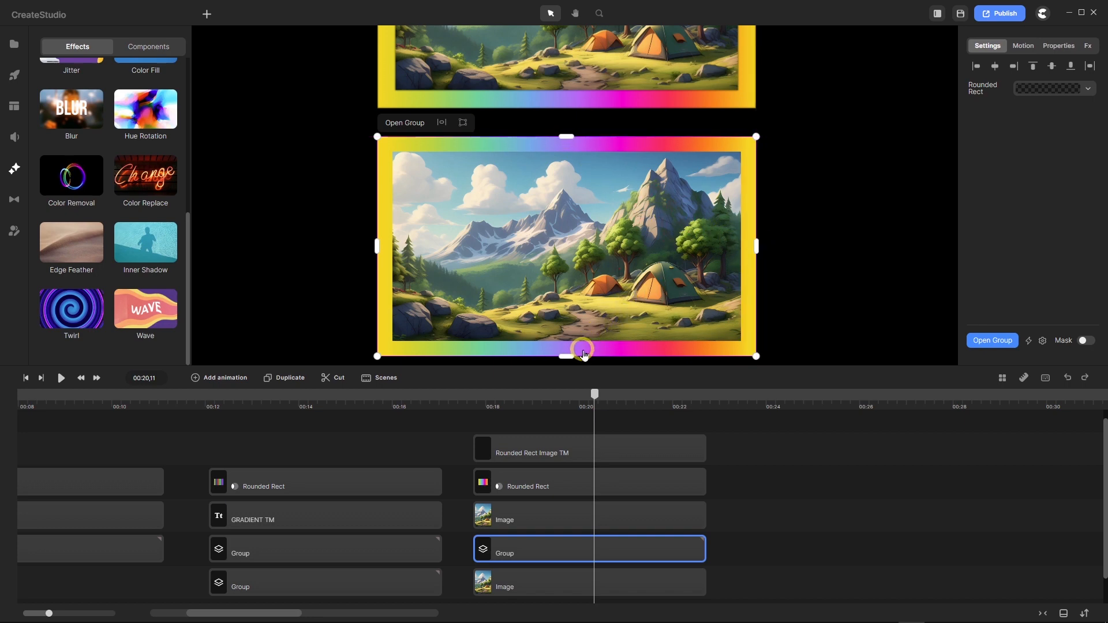
left_click_drag(566, 356, 566, 353)
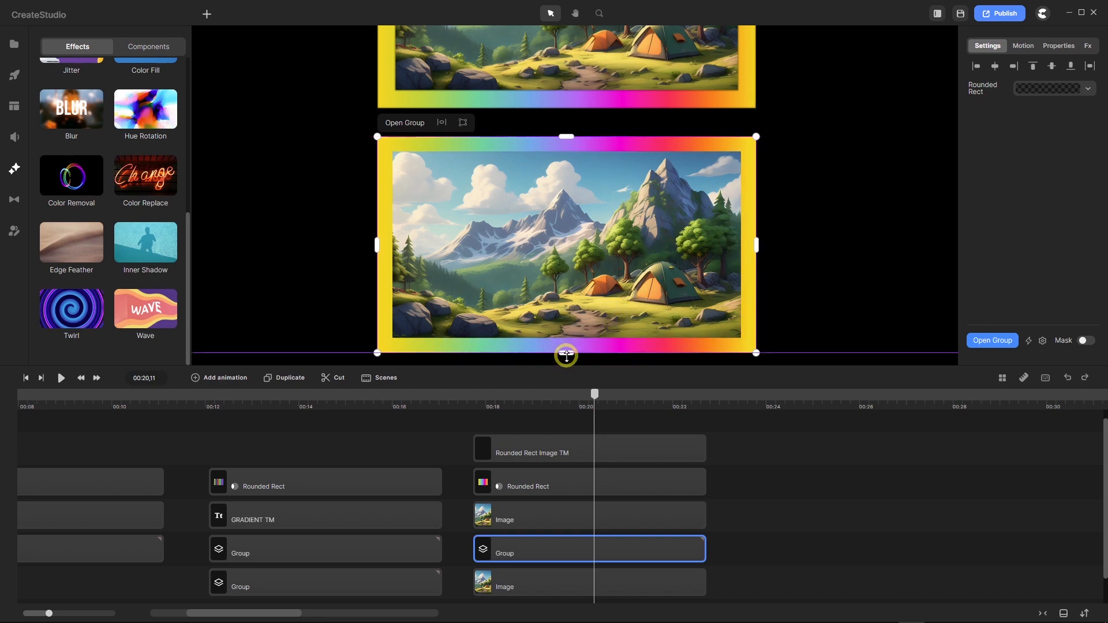
scroll(570, 206, "down", 3)
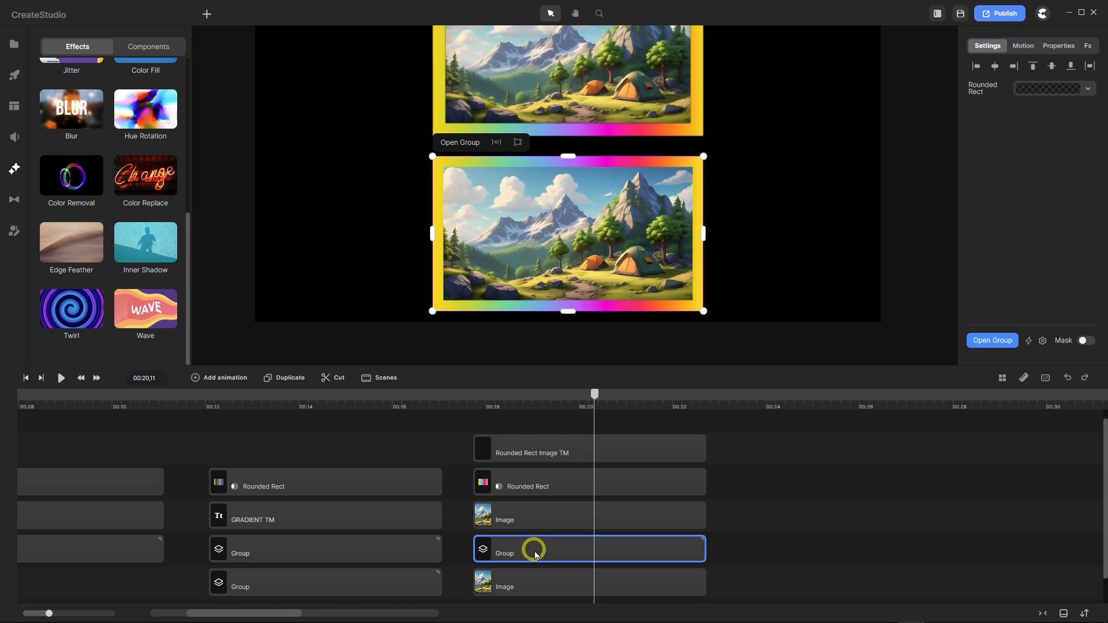
Set the border width of the rectangle inside the lower frame group to 90 px and return to the main timeline.
left_click(982, 93)
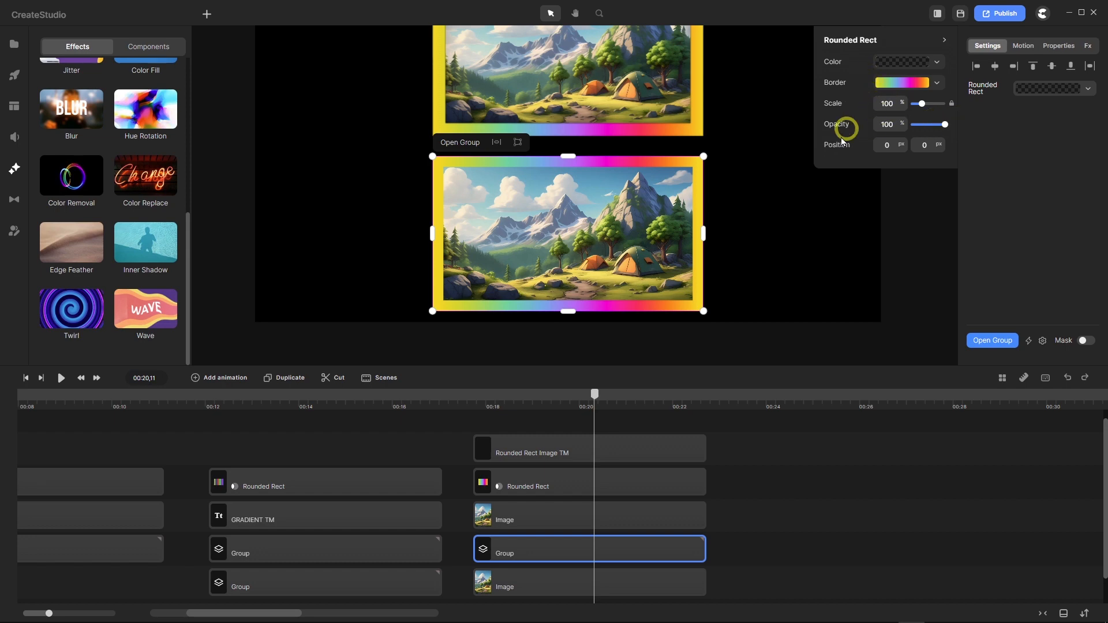
double_click(608, 548)
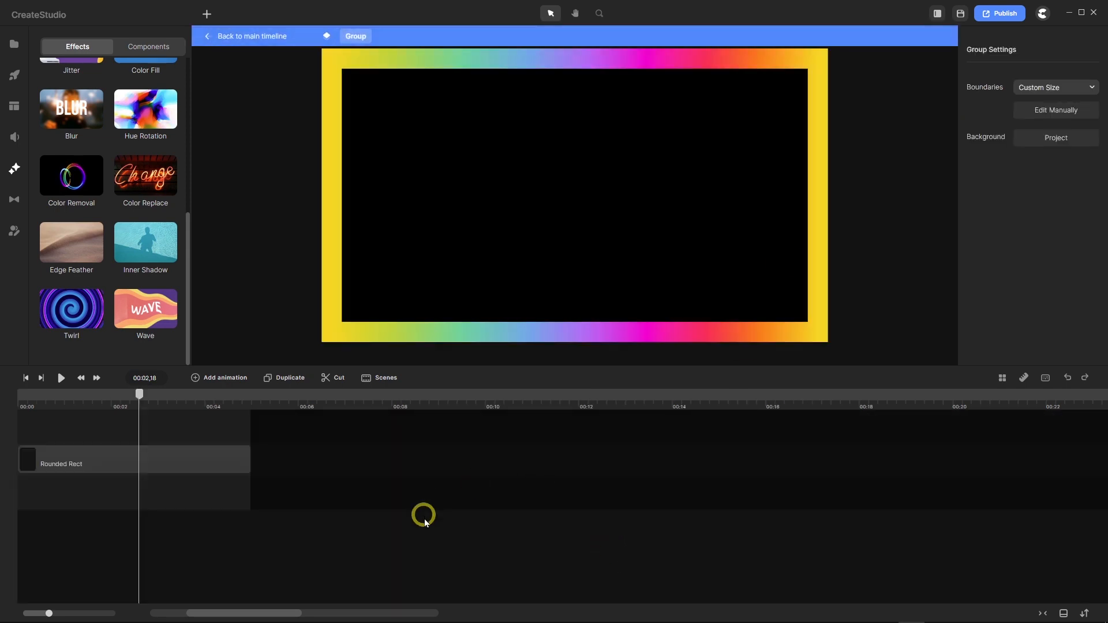
left_click(195, 466)
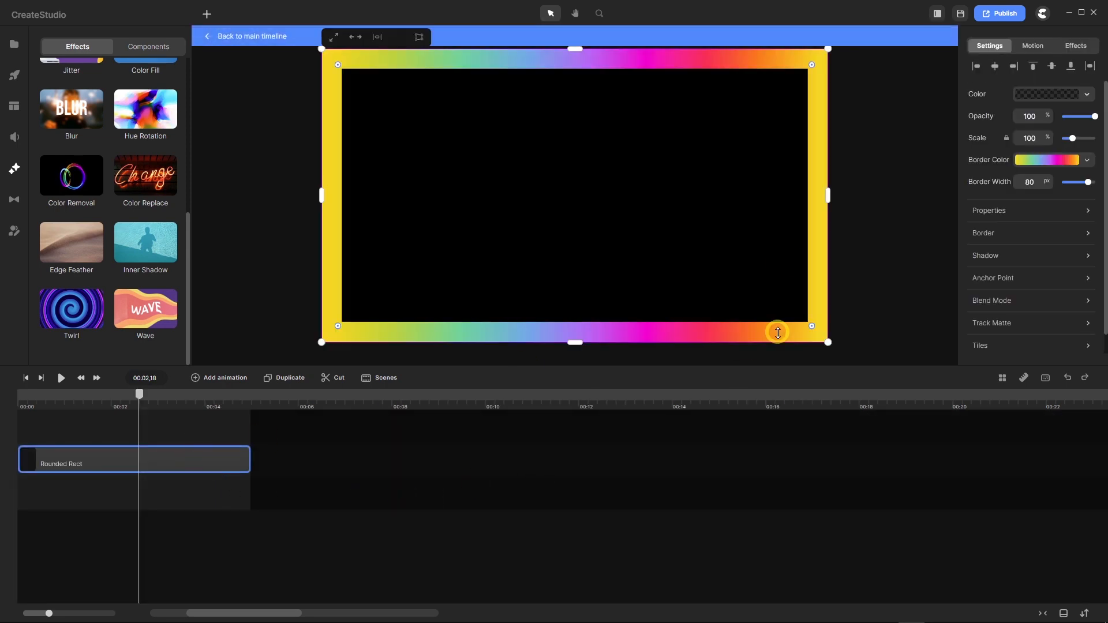
double_click(1036, 182)
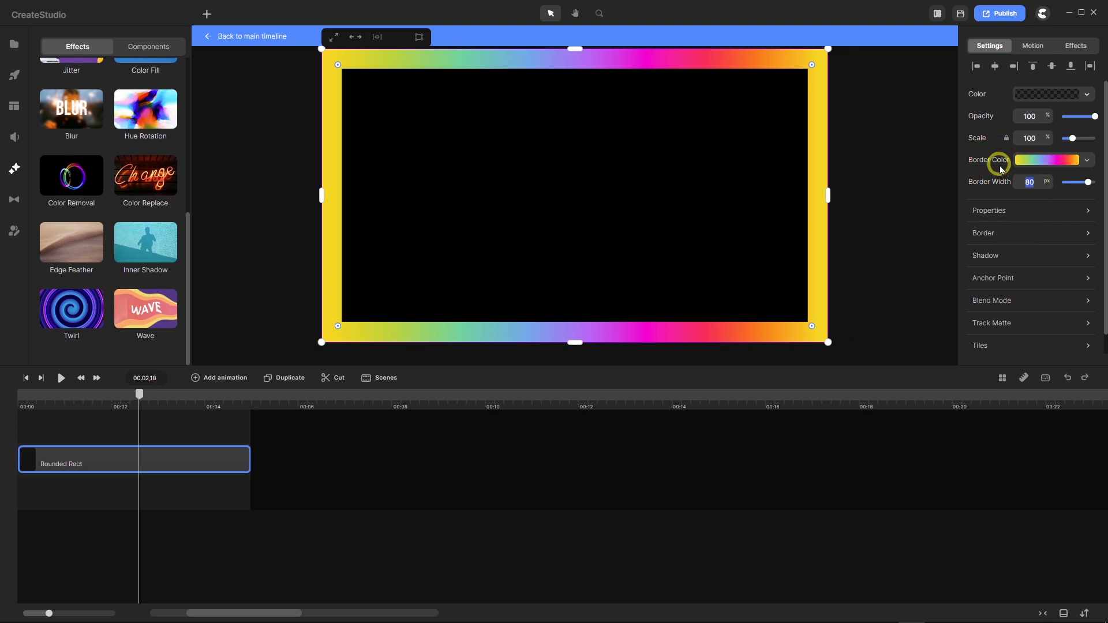
type("90")
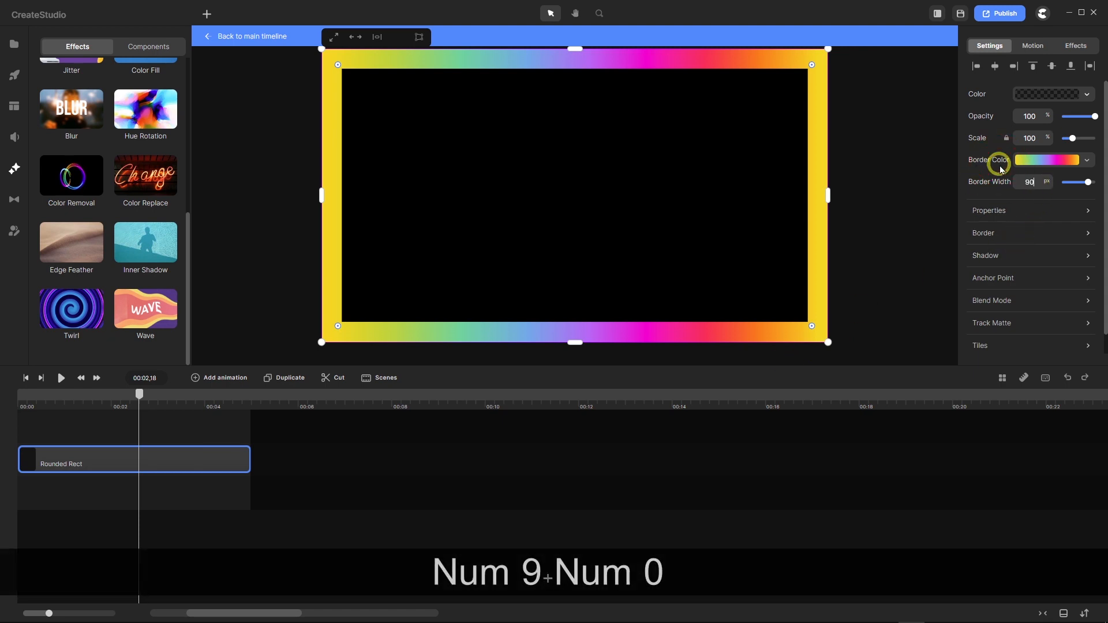
key("Return")
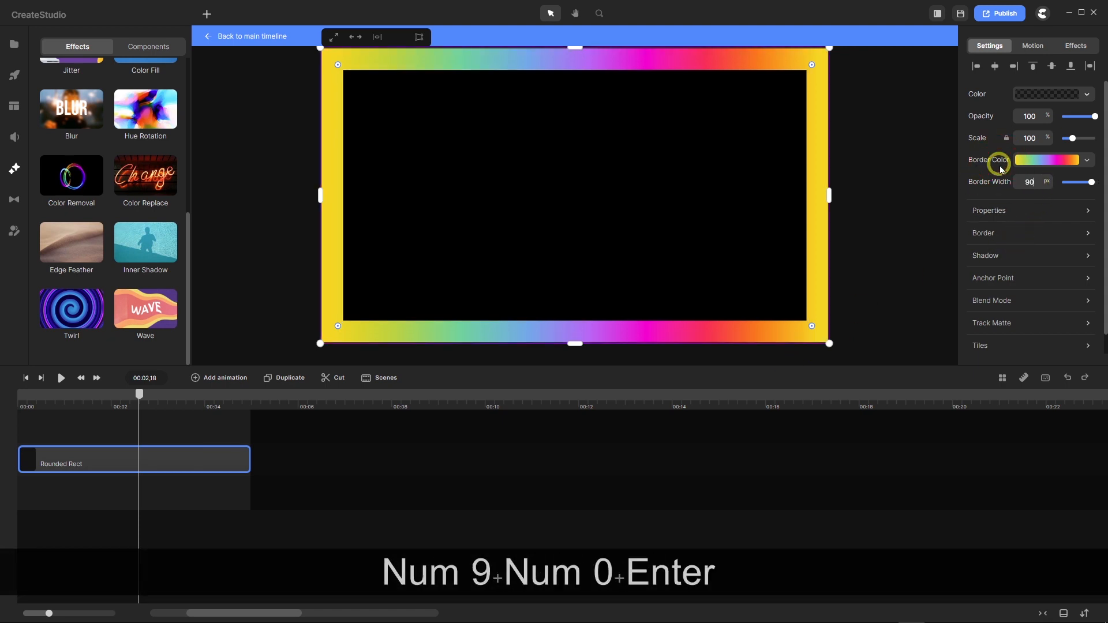
left_click(252, 38)
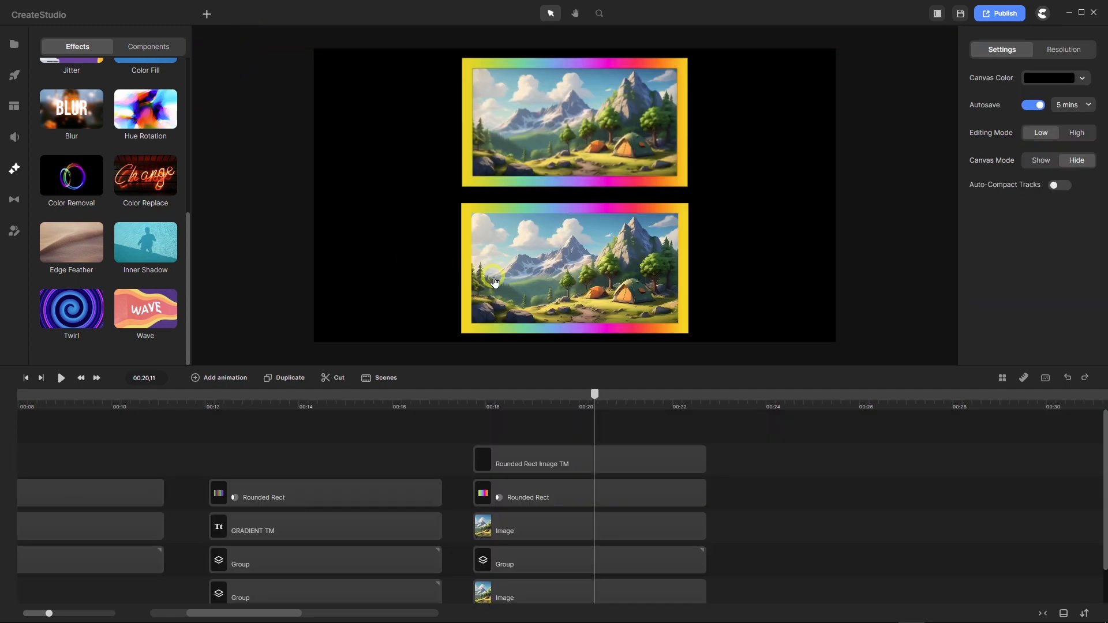
Select the lower frame group and adjust its top edge to line up with the outer edge of the gradient border.
scroll(493, 282, "up", 4)
scroll(494, 282, "down", 2)
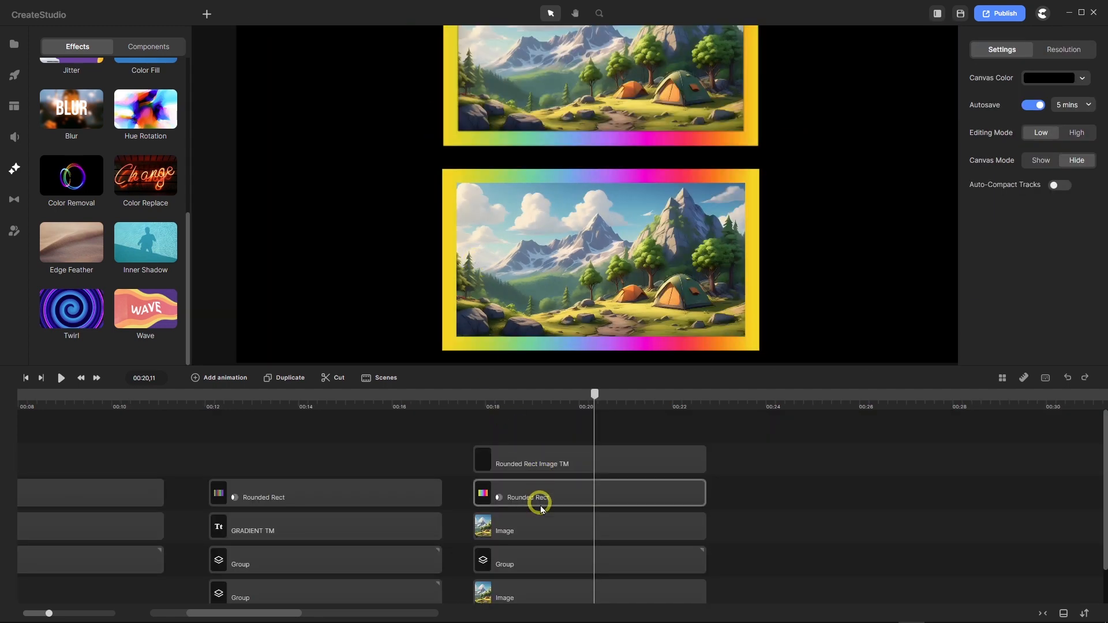
left_click(530, 556)
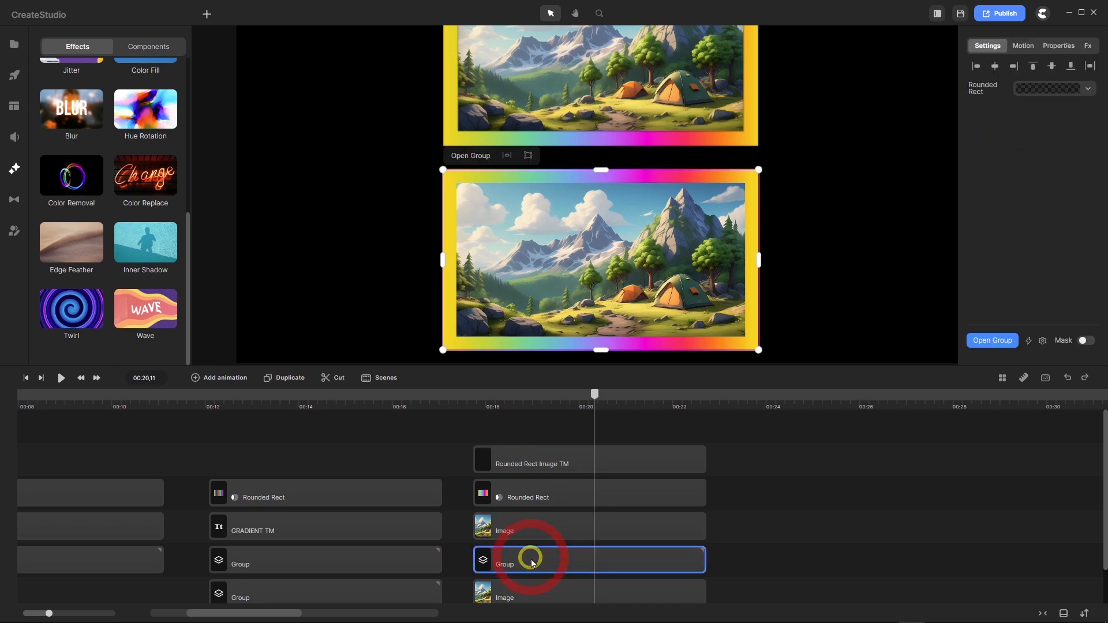
scroll(612, 190, "up", 4)
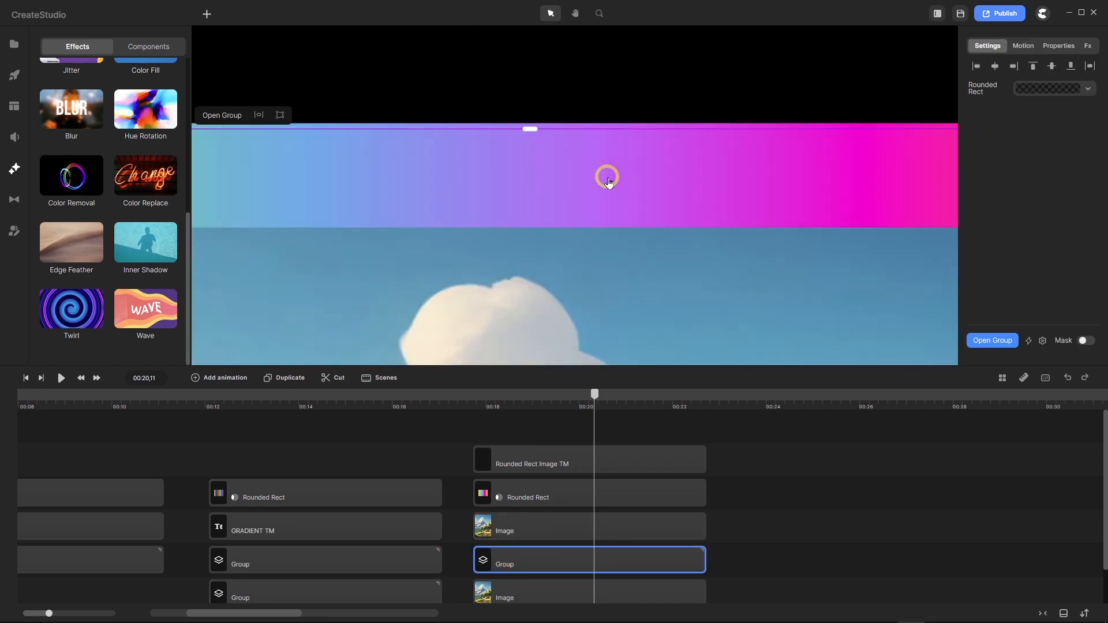
scroll(580, 180, "down", 3)
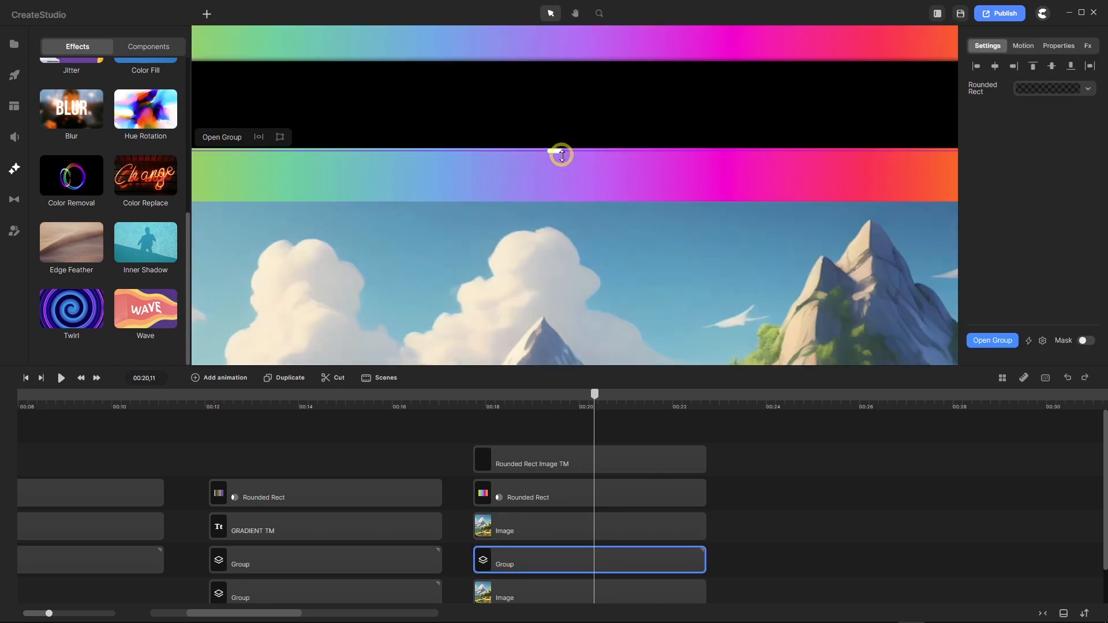
mouse_move(558, 153)
left_mouse_down()
mouse_move(557, 141)
mouse_move(555, 166)
mouse_move(554, 151)
left_mouse_up()
Inside the lower frame group, resize the rectangle slightly on each side to fit the group bounds and return to the main timeline.
double_click(548, 564)
left_click(507, 285)
left_click(323, 233)
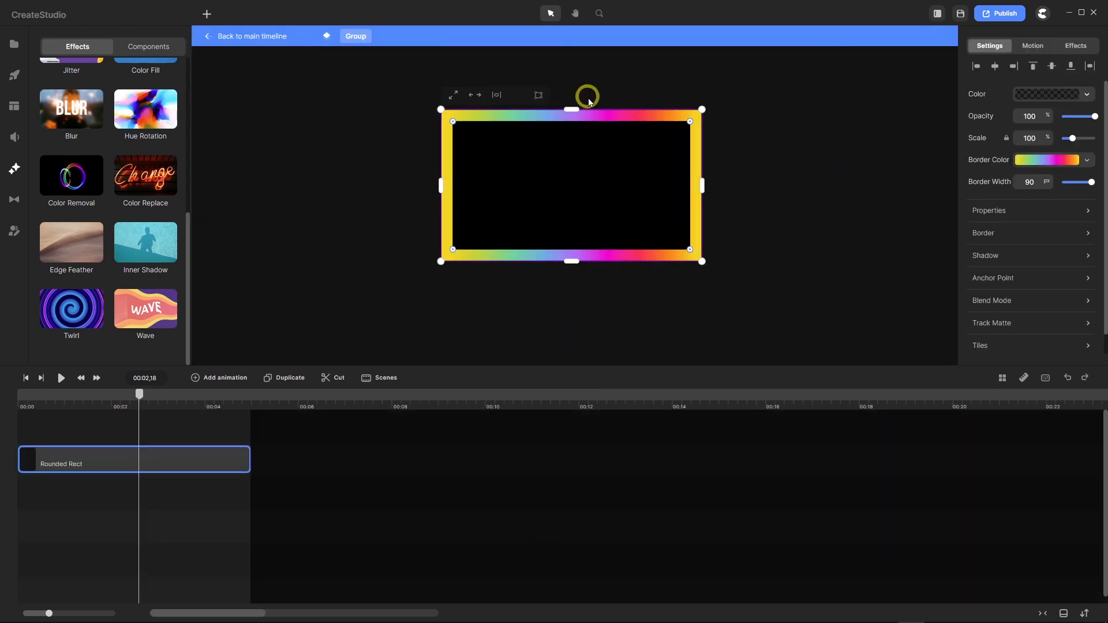
left_click_drag(554, 121, 555, 122)
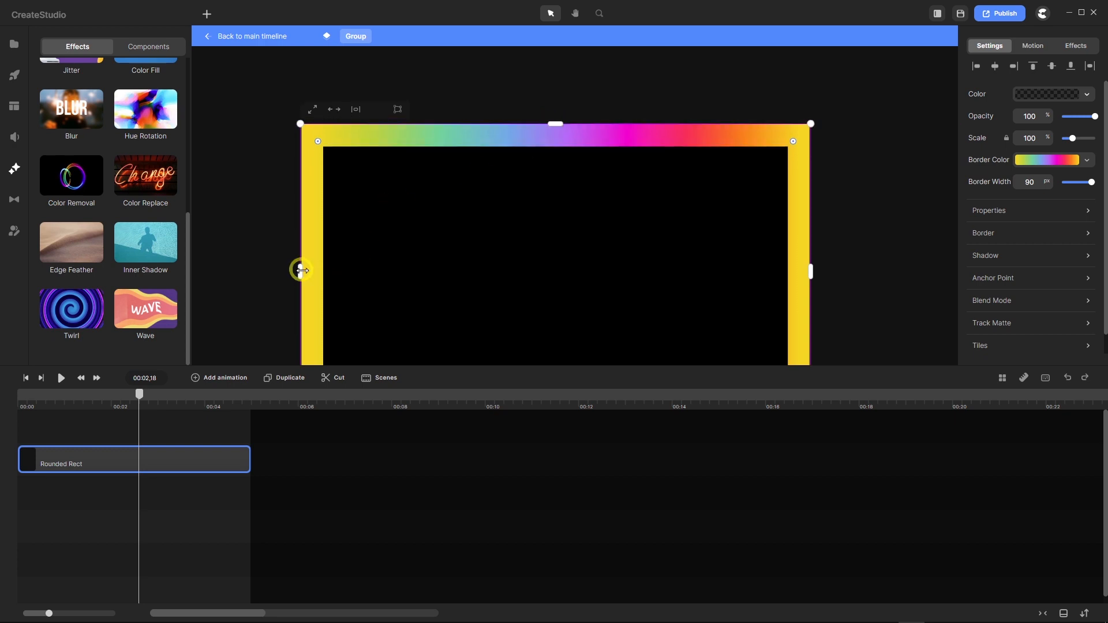
left_click_drag(301, 270, 303, 269)
scroll(471, 191, "down", 3)
scroll(602, 224, "up", 1)
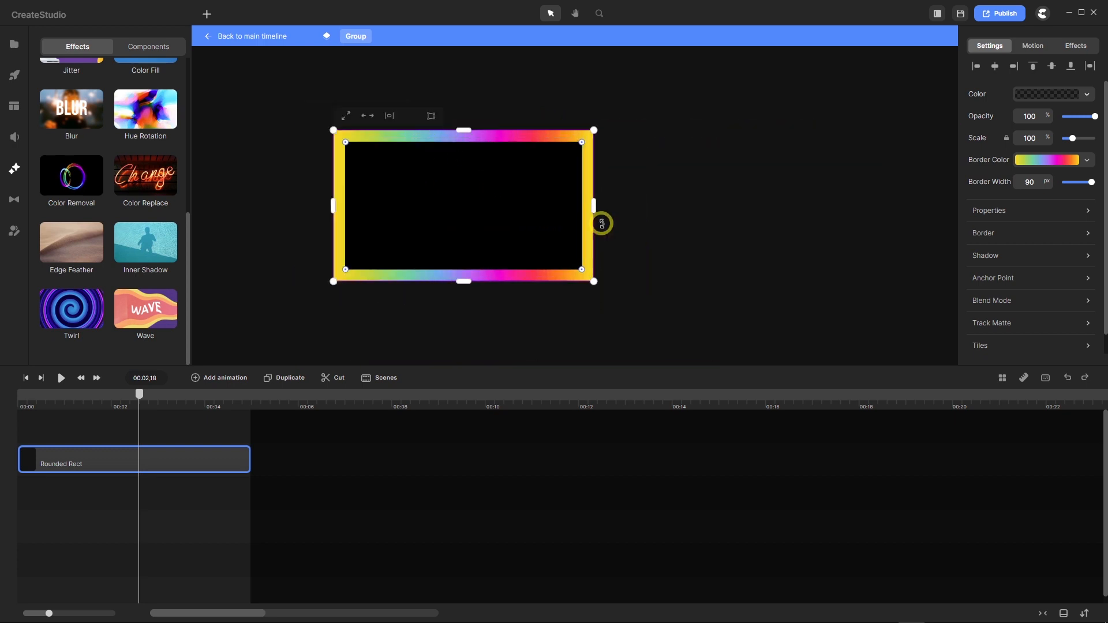
scroll(601, 224, "up", 4)
left_click_drag(568, 156, 568, 156)
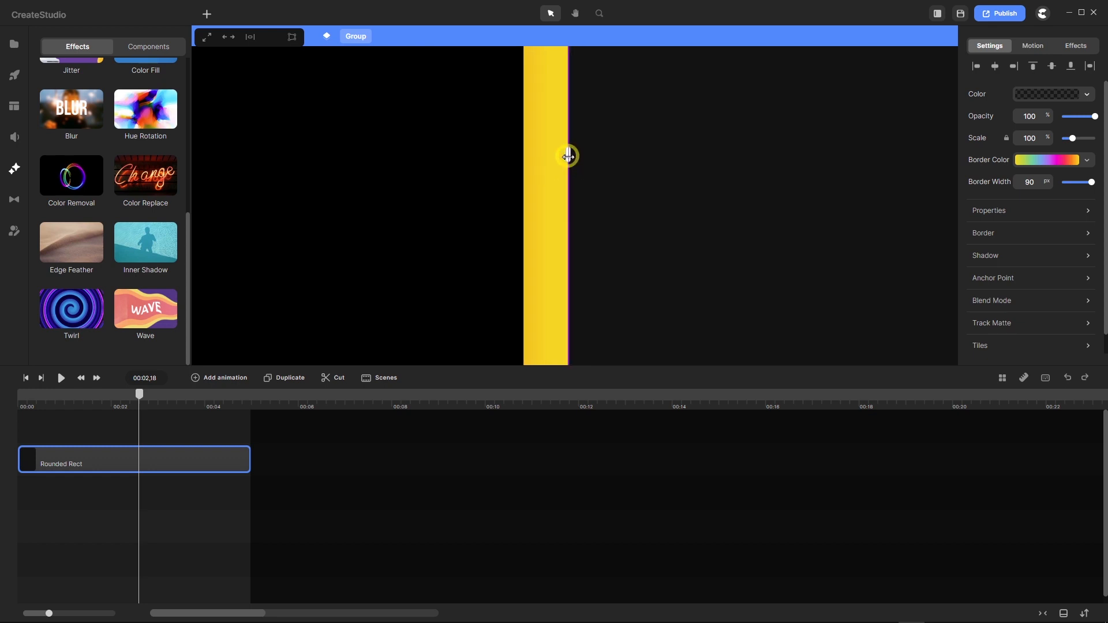
scroll(624, 186, "down", 4)
scroll(507, 225, "up", 5)
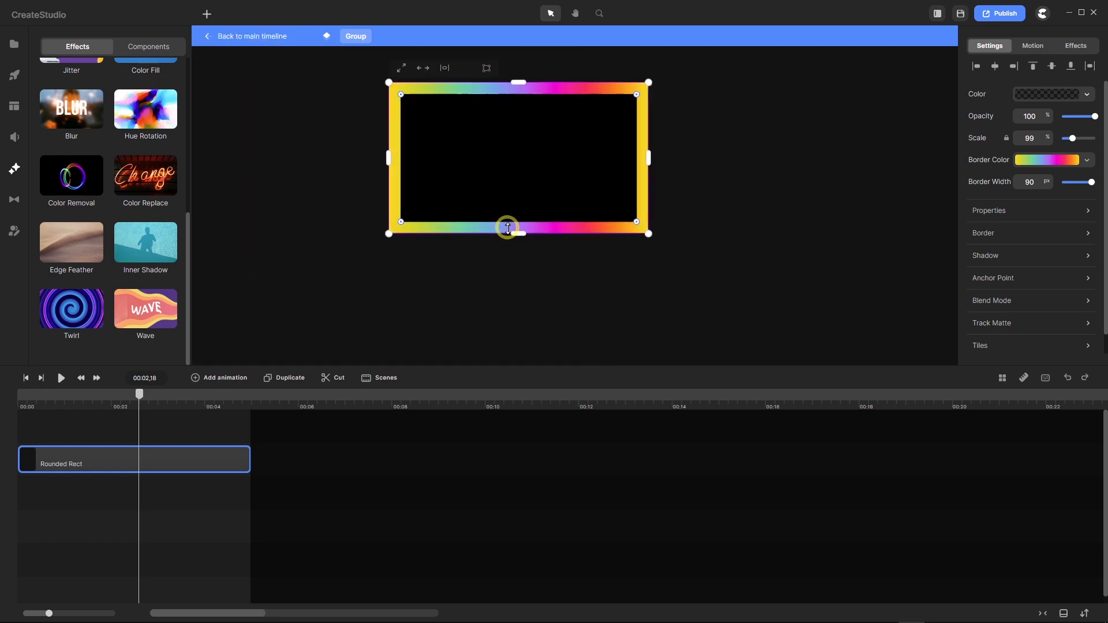
left_click_drag(566, 259, 566, 255)
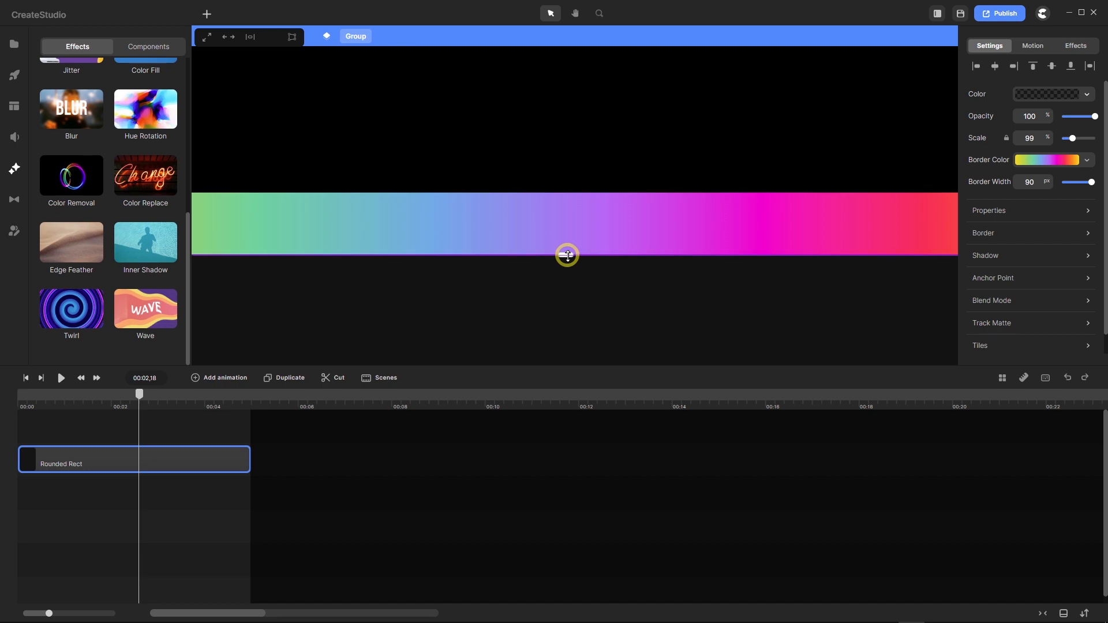
scroll(495, 292, "down", 5)
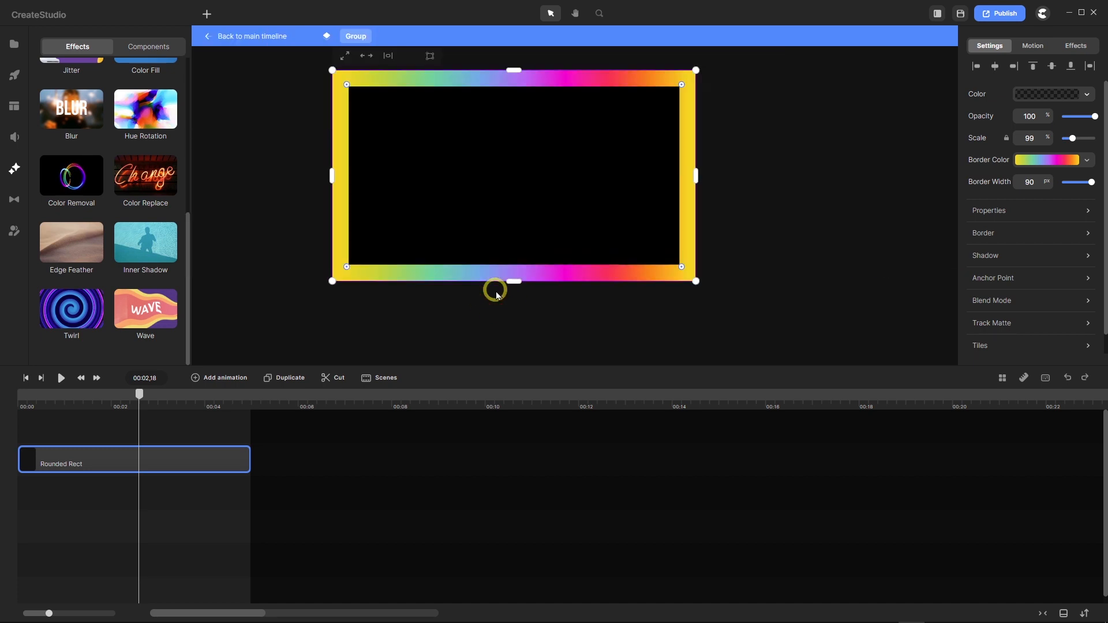
left_click(251, 35)
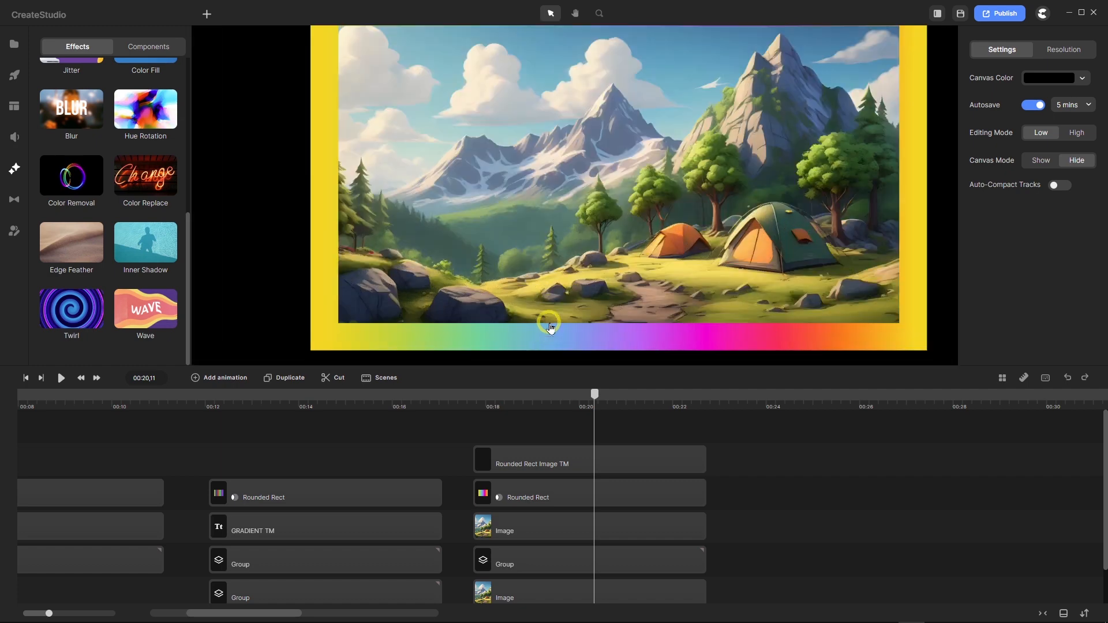
Readjust all four edges of the lower frame group to fit the lower image and align with the upper frame.
scroll(548, 323, "up", 2)
left_click(552, 338)
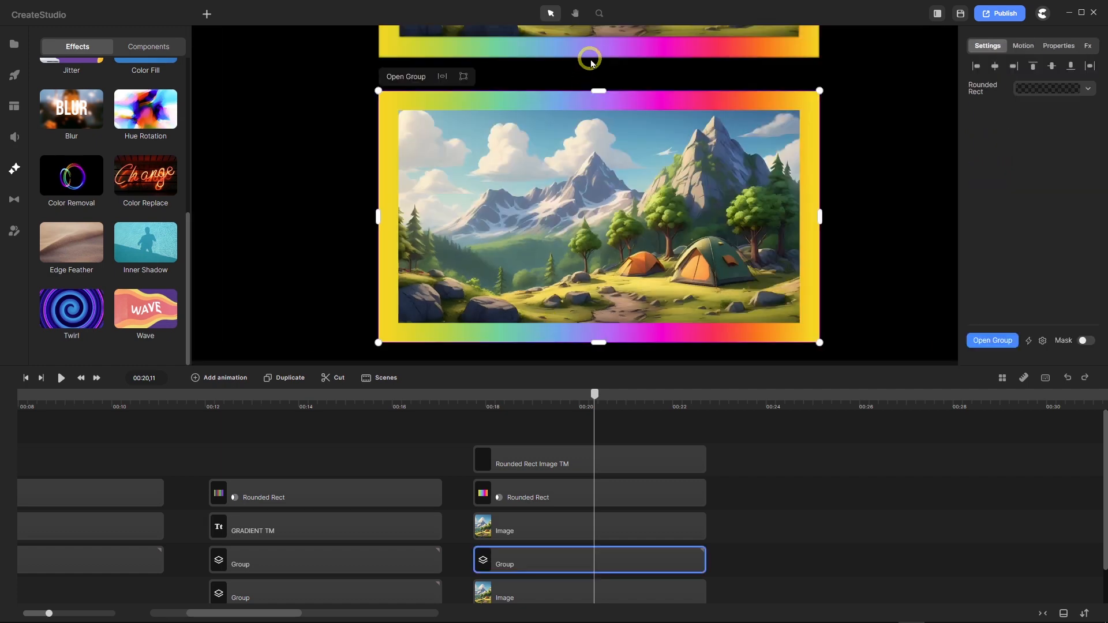
left_click_drag(600, 90, 601, 90)
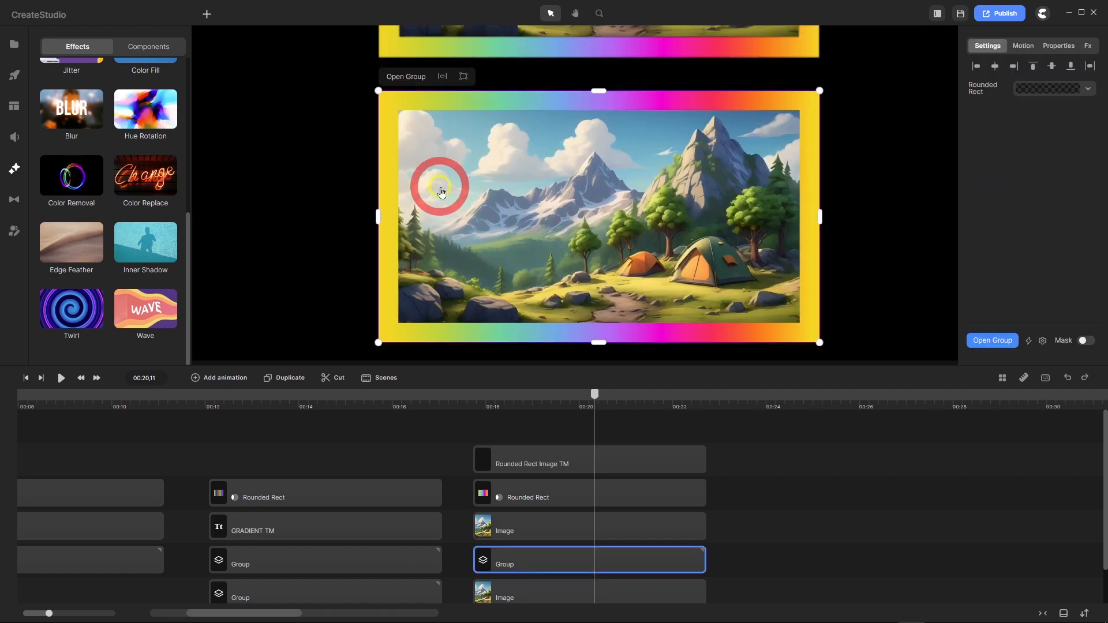
left_click_drag(378, 218, 379, 218)
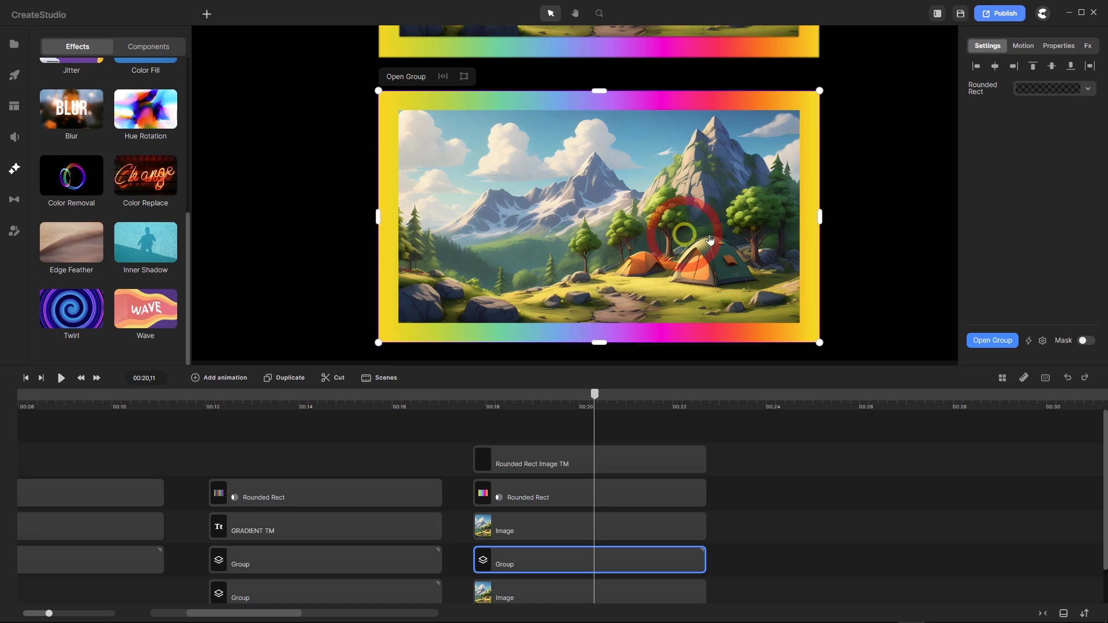
left_click_drag(817, 214, 820, 213)
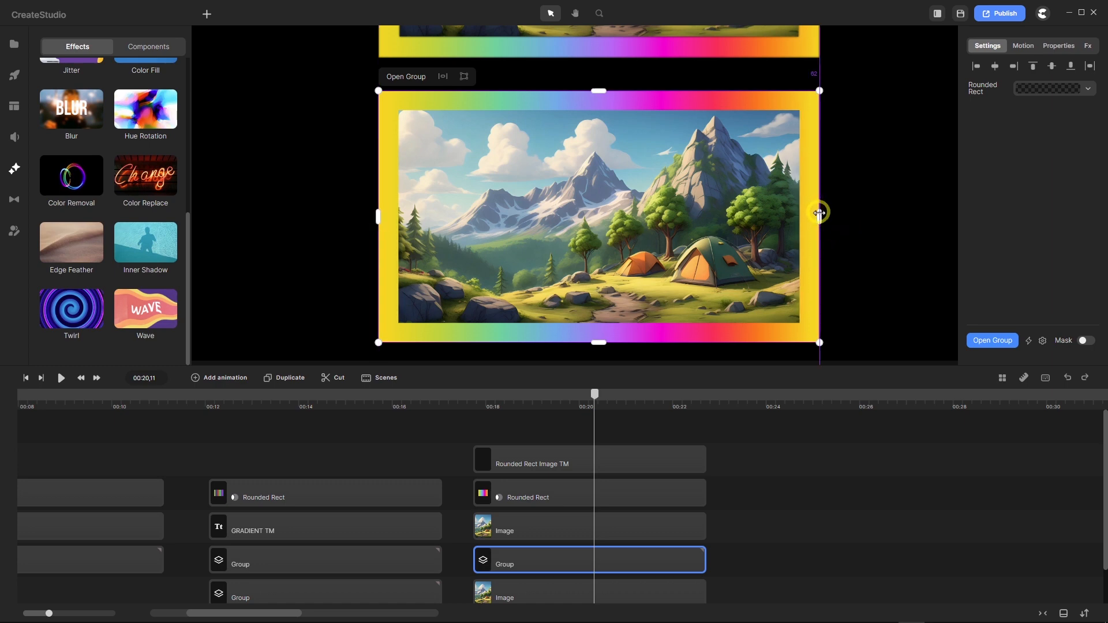
left_click_drag(598, 340, 596, 345)
scroll(579, 291, "down", 1)
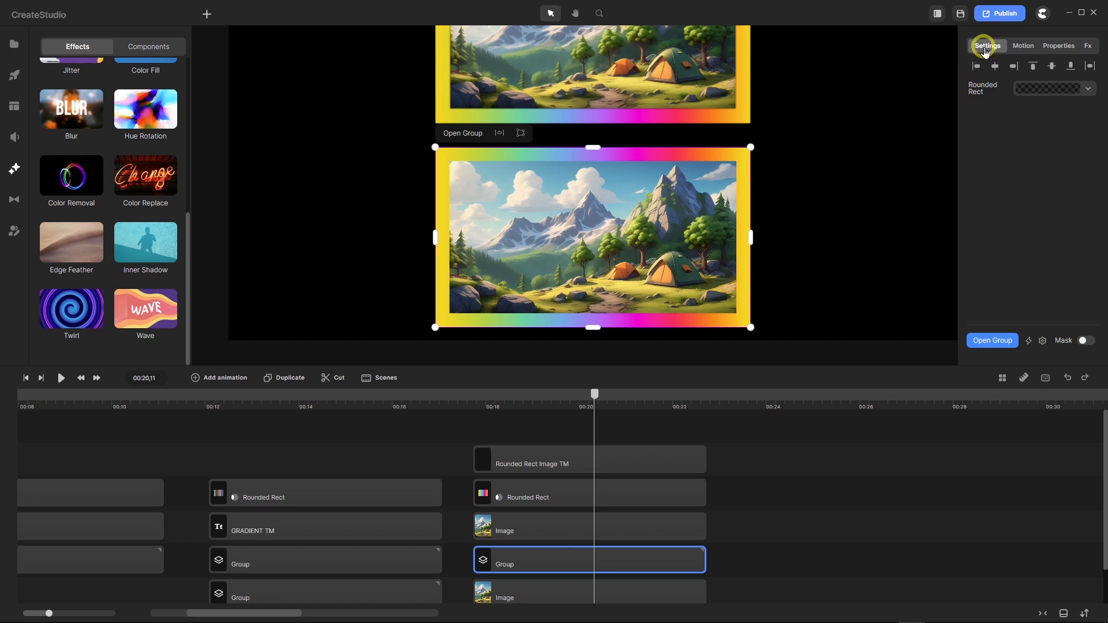
Set the lower frame group's opacity to 75% and apply an Inner Shadow effect to it with 0% distance.
left_click(1059, 46)
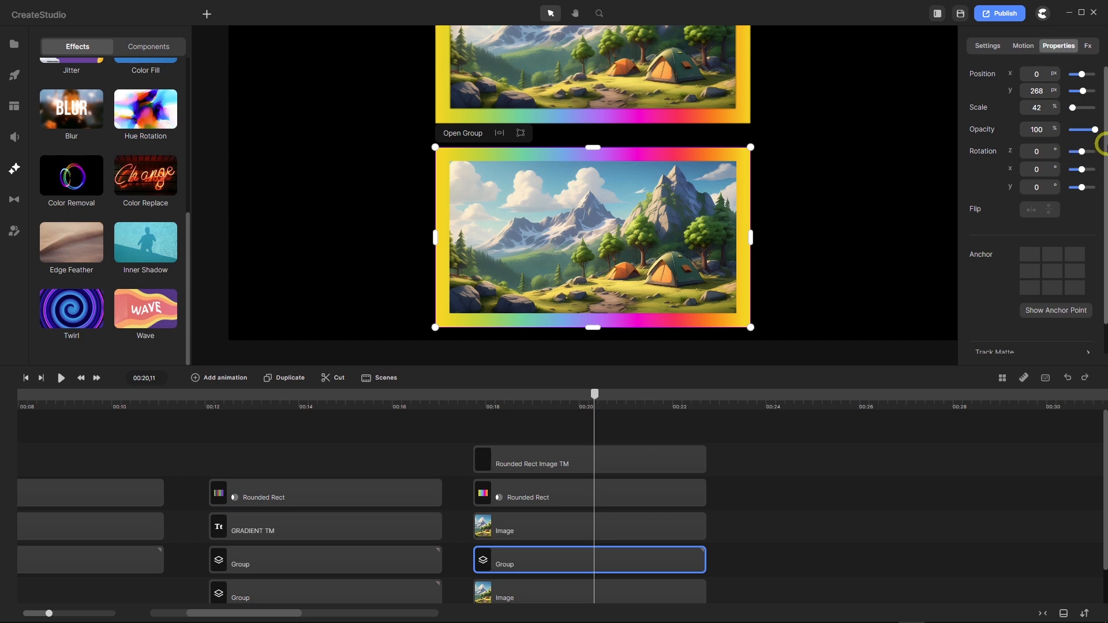
left_click_drag(1095, 129, 1088, 128)
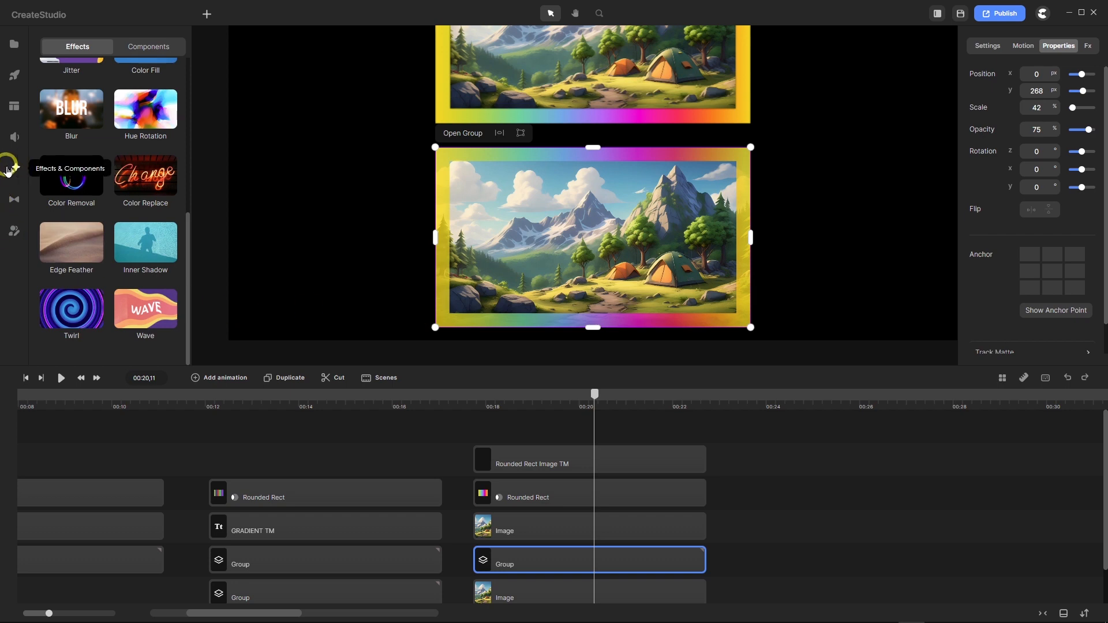
left_click_drag(145, 242, 513, 548)
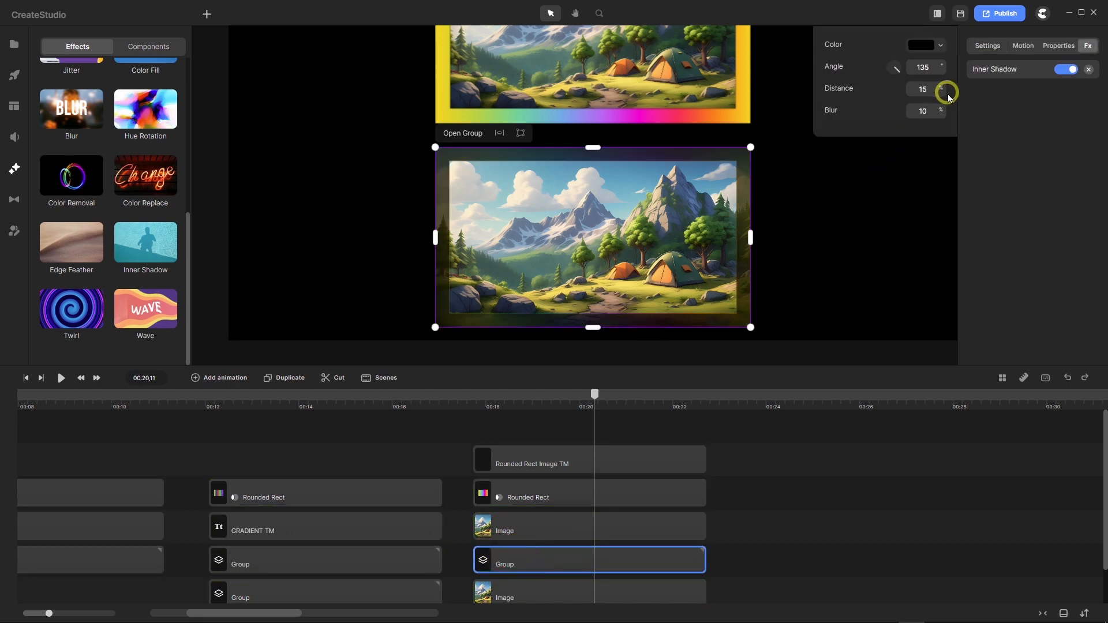
left_click_drag(944, 88, 831, 98)
Set the blur of the lower frame group's inner shadow to .5%.
left_click(922, 111)
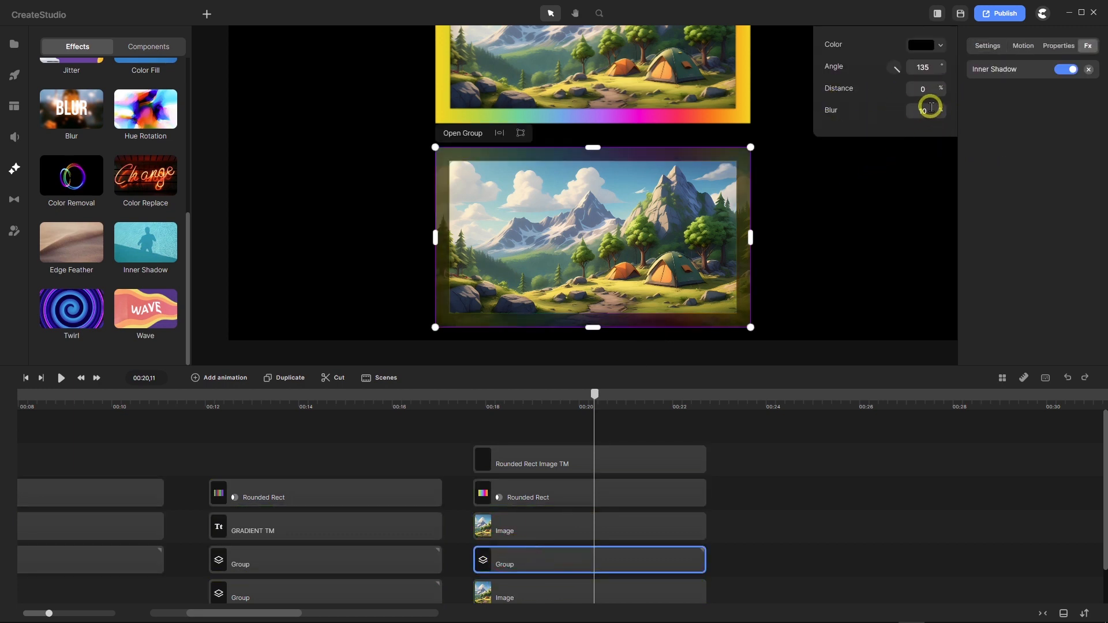
type(".5")
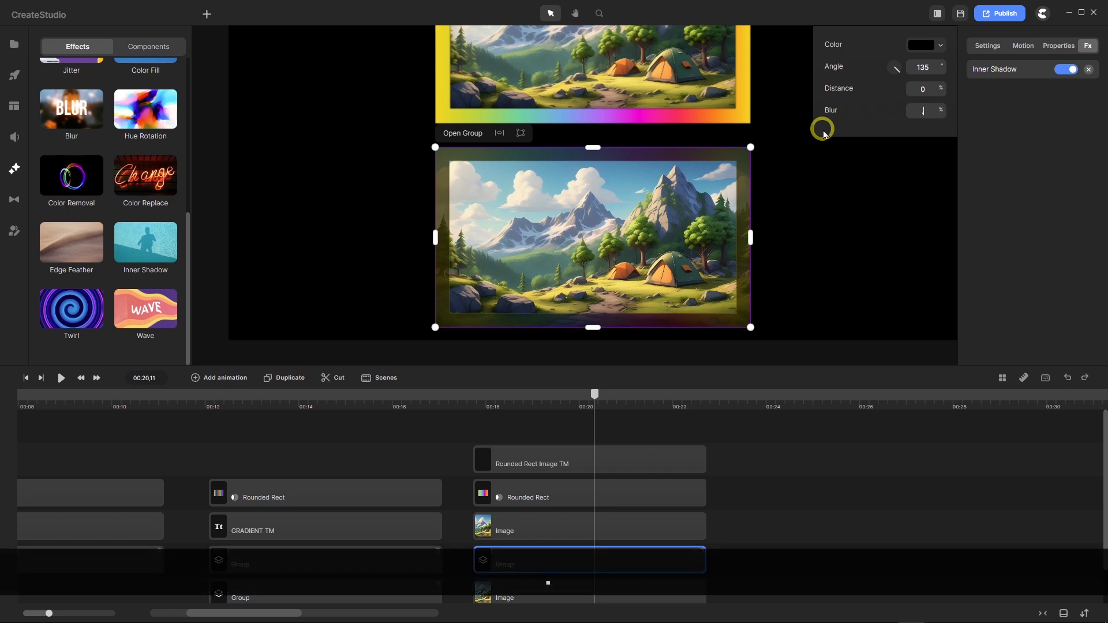
key("Return")
key("Return")
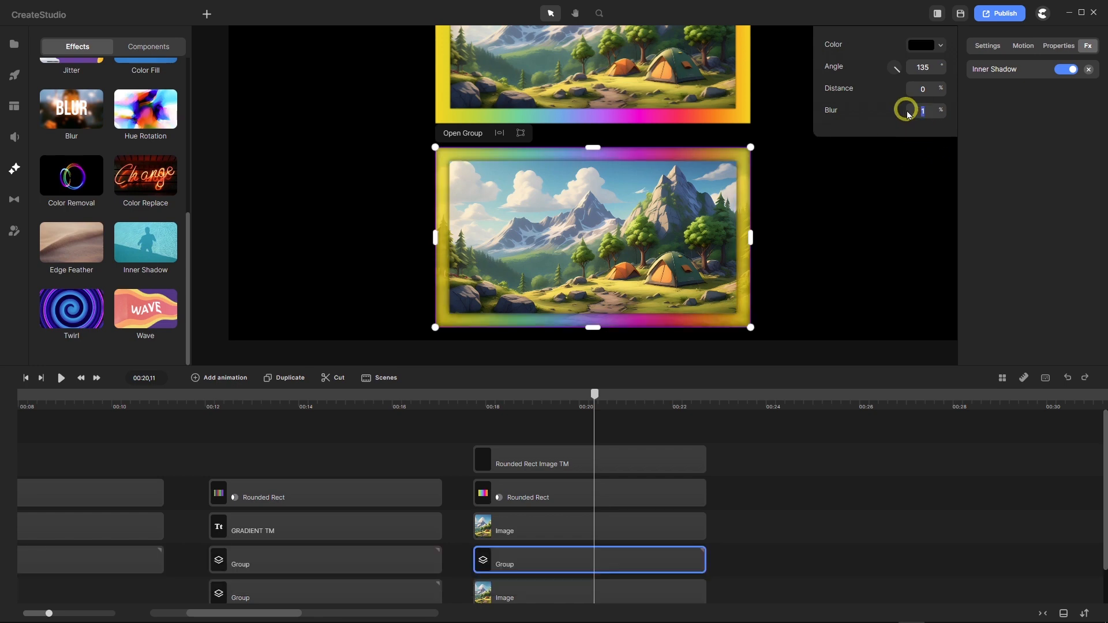
key("BackSpace")
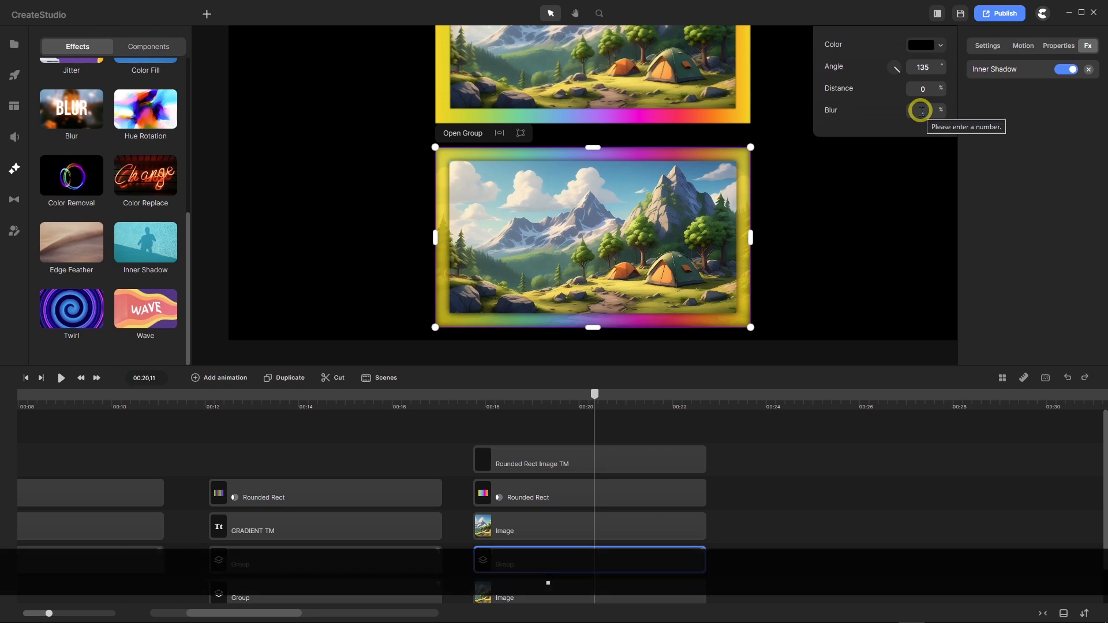
type("5")
key("Return")
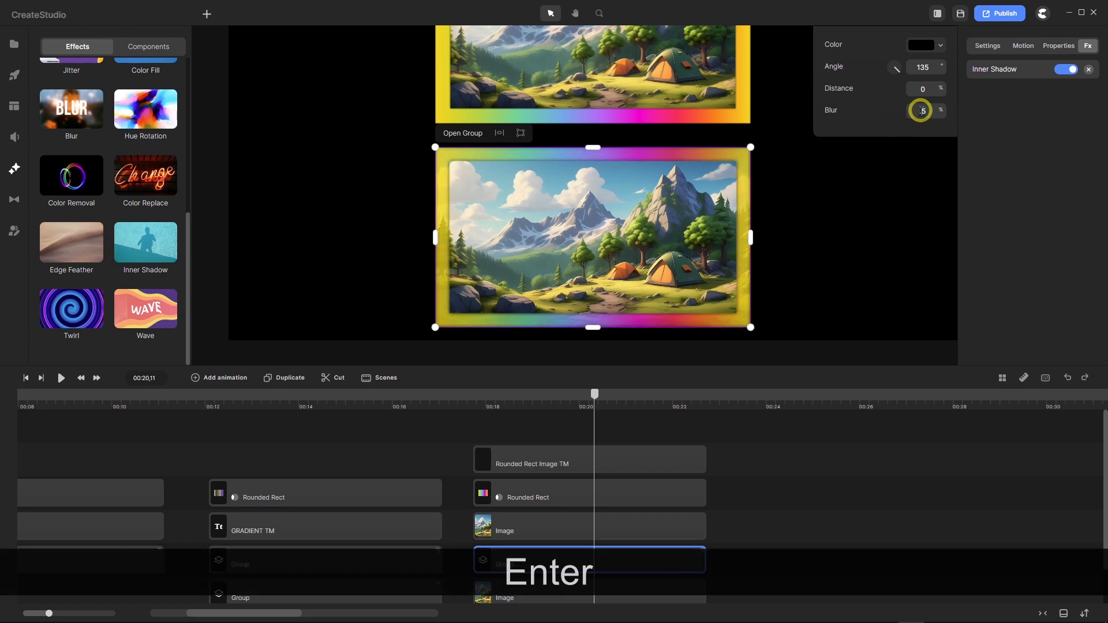
scroll(480, 158, "up", 4)
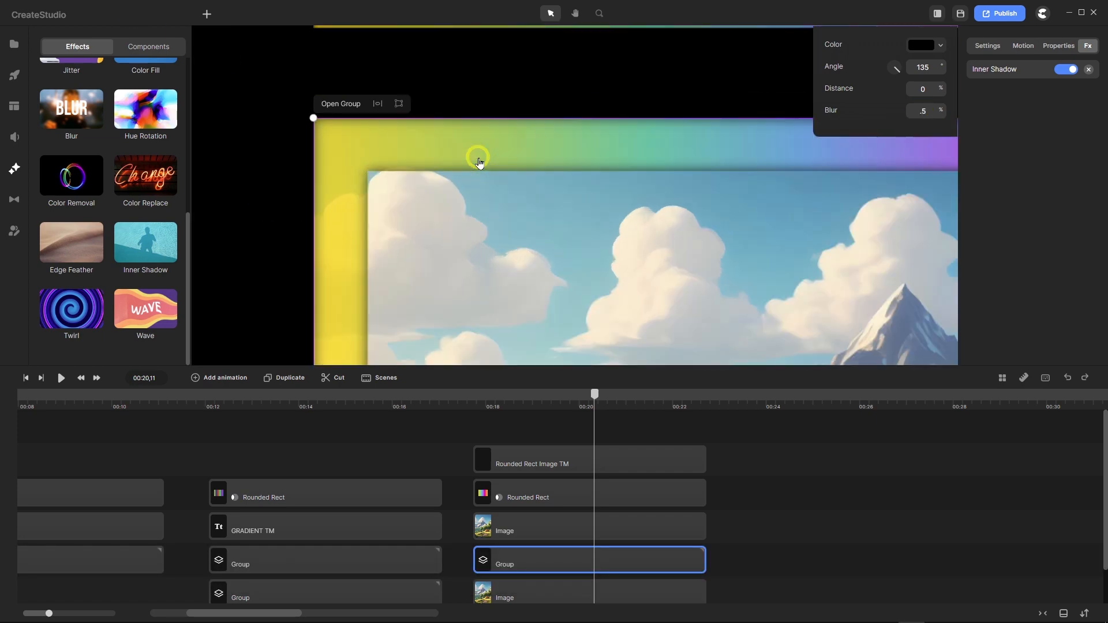
scroll(445, 139, "down", 4)
scroll(445, 139, "down", 2)
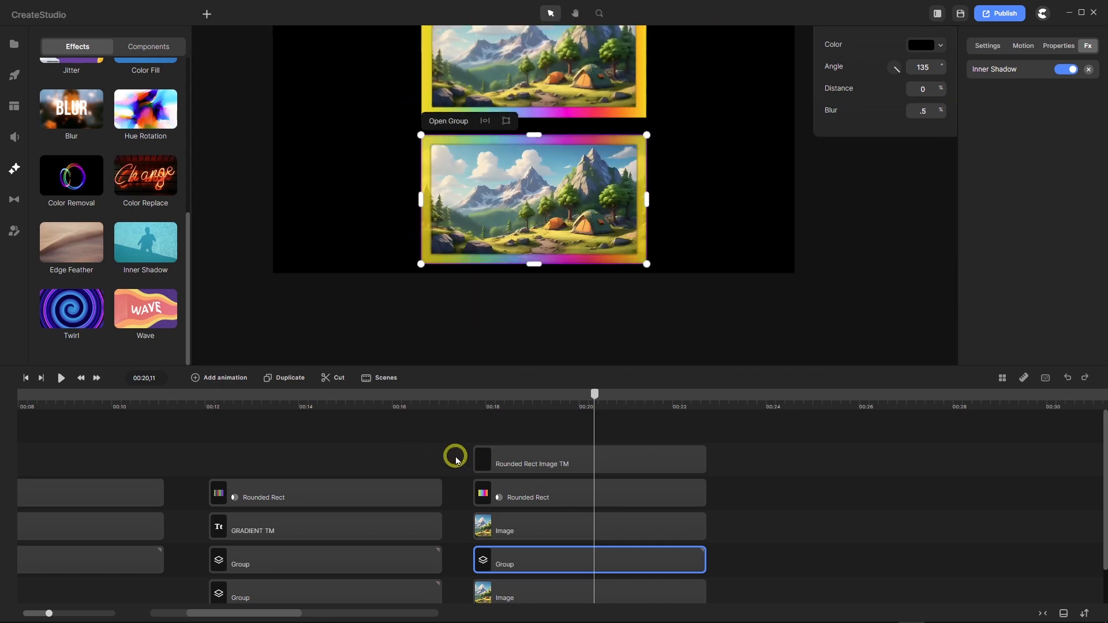
Apply an Inner Shadow effect to the lower image with 0% distance and 4% blur.
left_click(528, 594)
left_click_drag(145, 243, 558, 546)
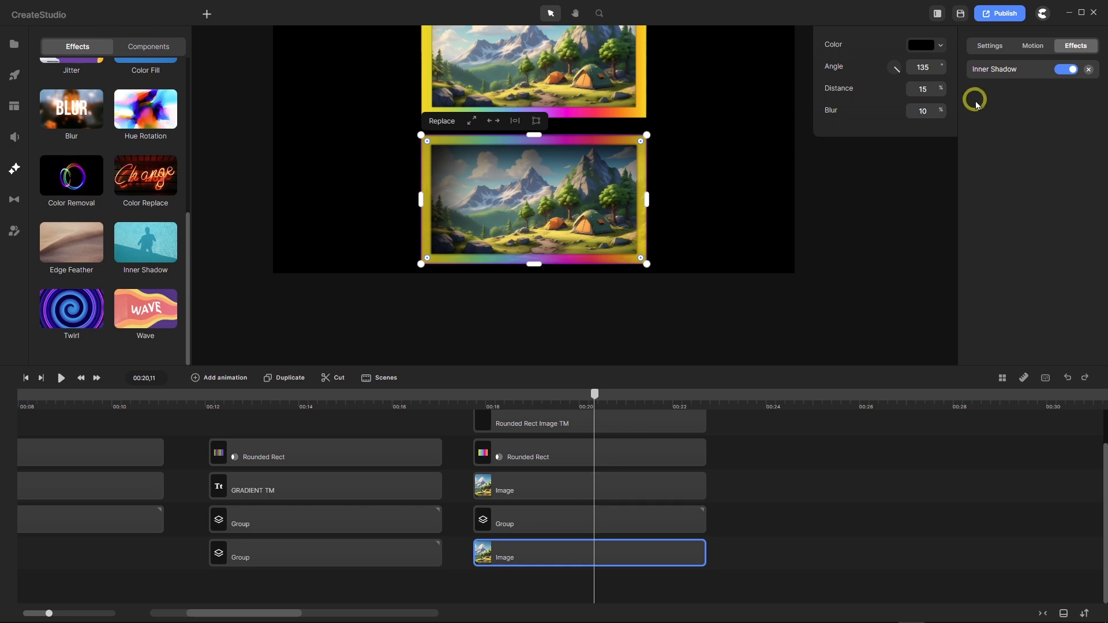
left_click_drag(941, 87, 772, 84)
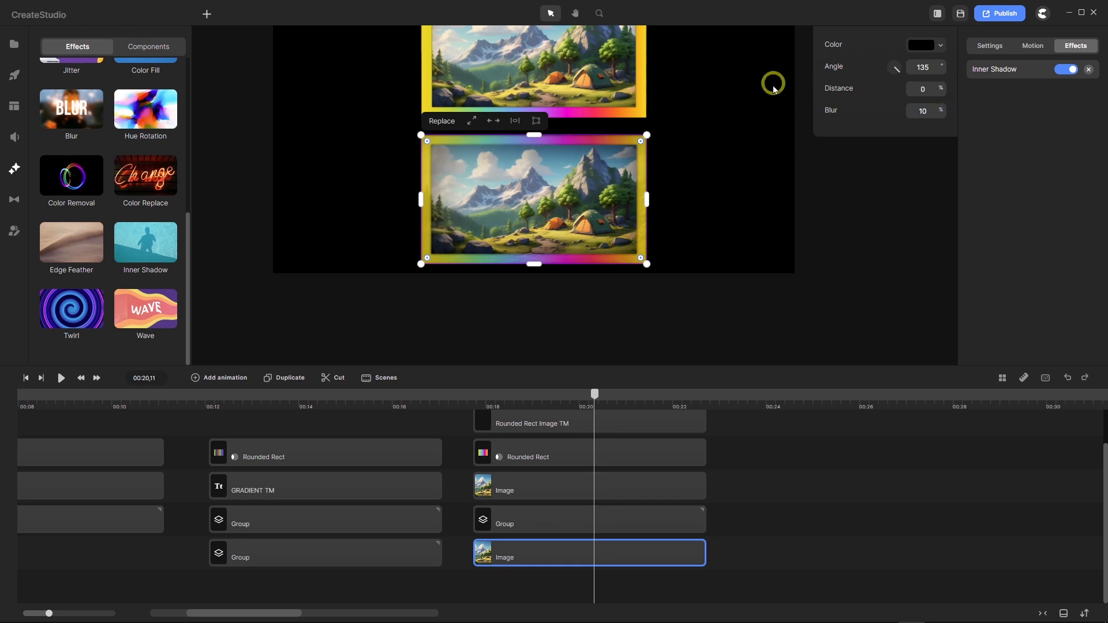
double_click(940, 110)
type("4")
key("Return")
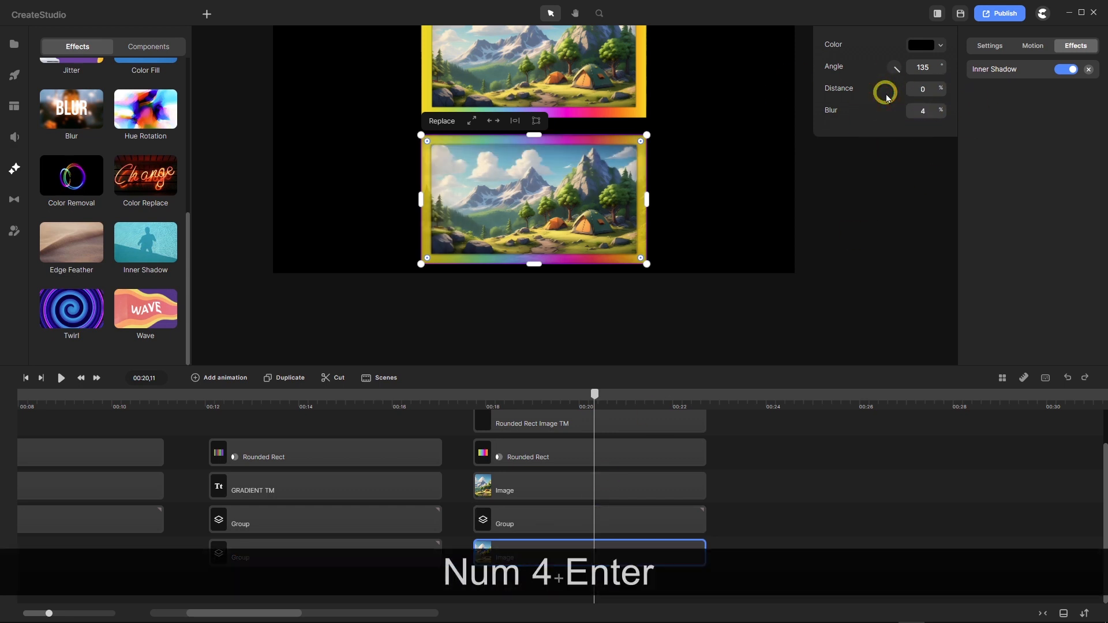
scroll(580, 217, "down", 2)
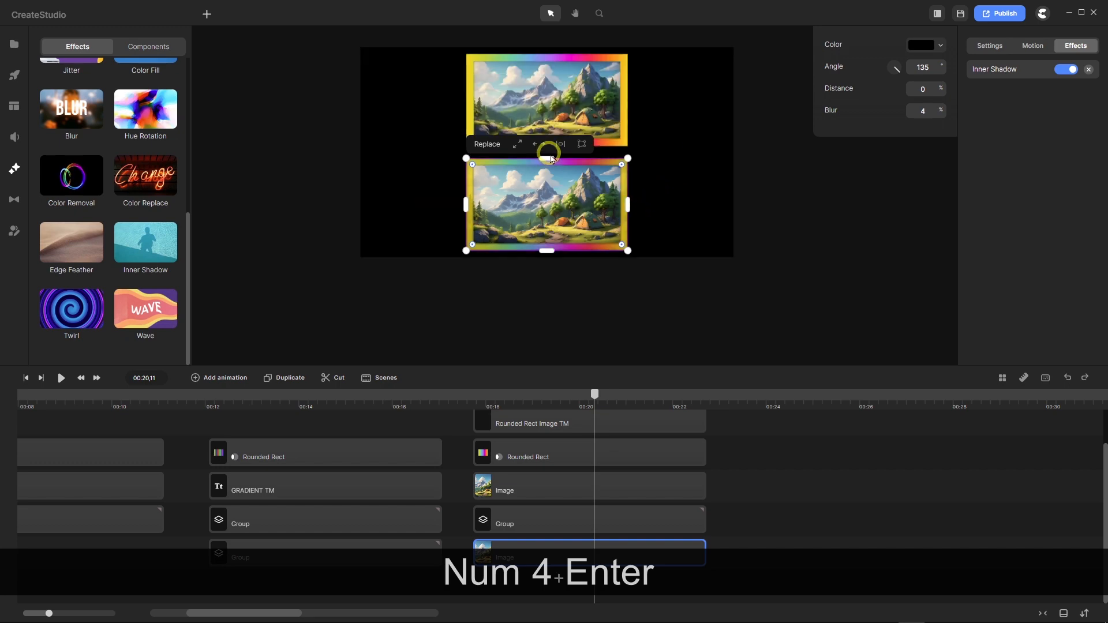
scroll(549, 159, "up", 2)
scroll(533, 214, "down", 1)
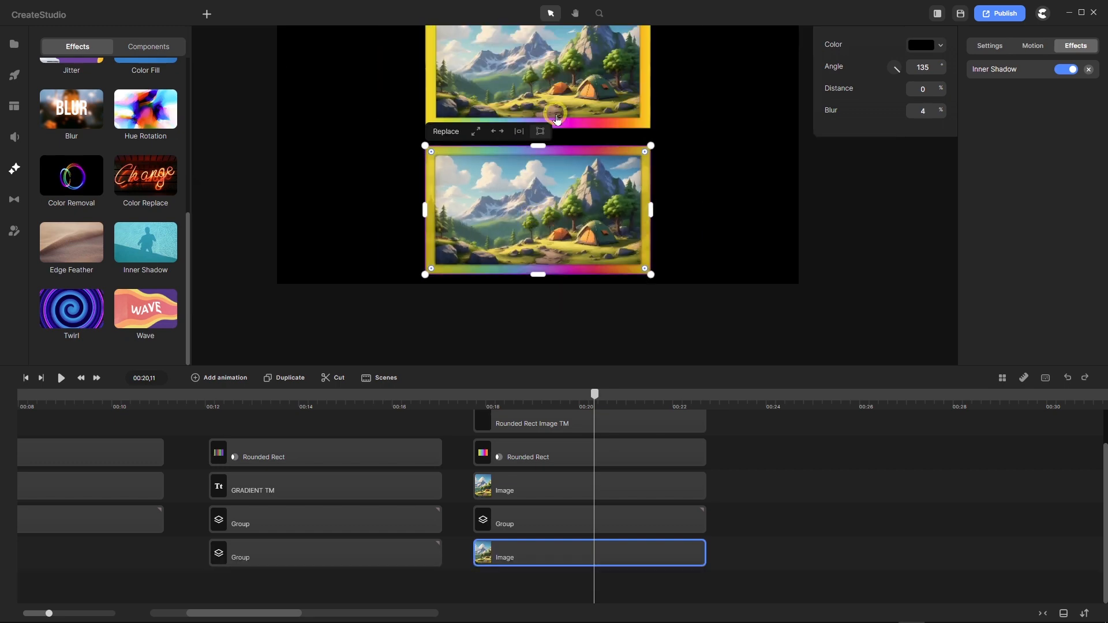
scroll(562, 90, "up", 2)
scroll(562, 89, "down", 2)
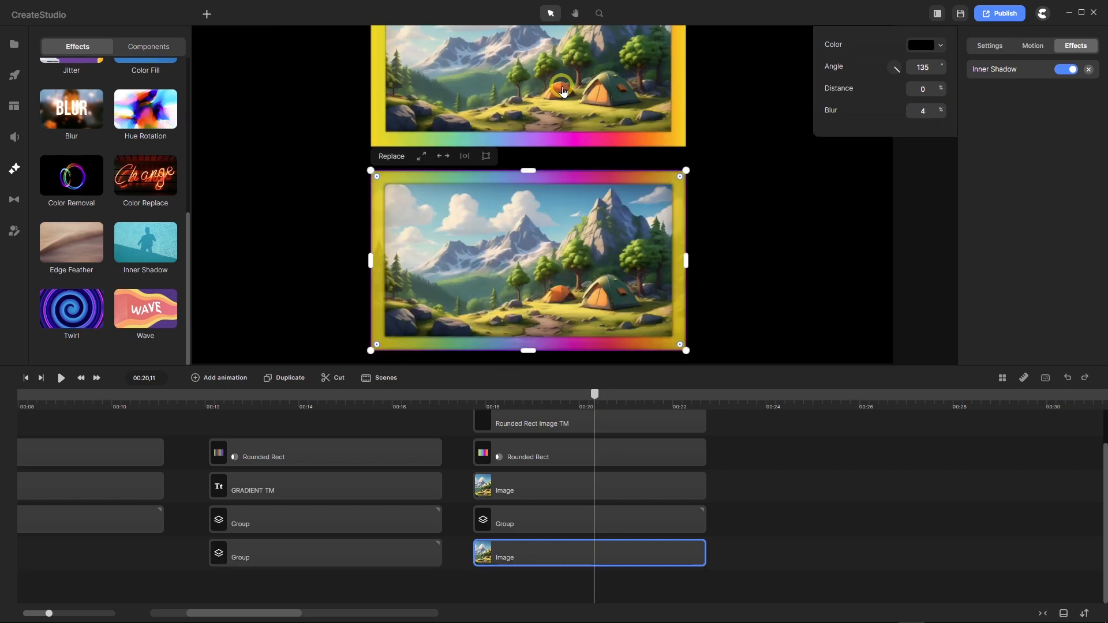
scroll(563, 89, "up", 2)
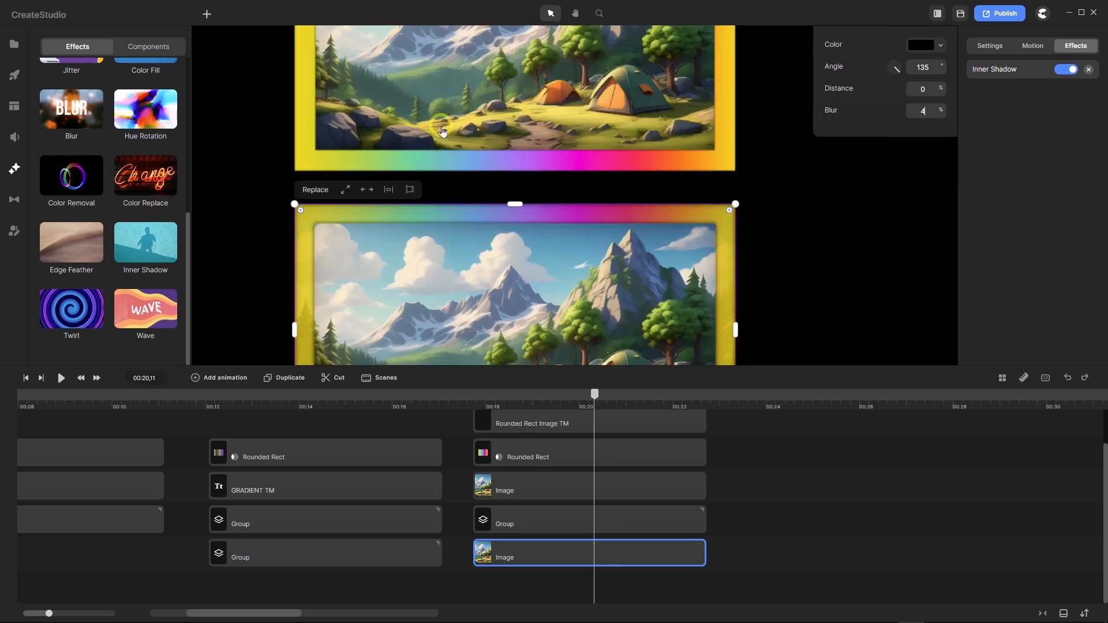
Reopen the lower frame group's Inner Shadow settings, set the blur to .2%, and deselect the group.
left_click(540, 513)
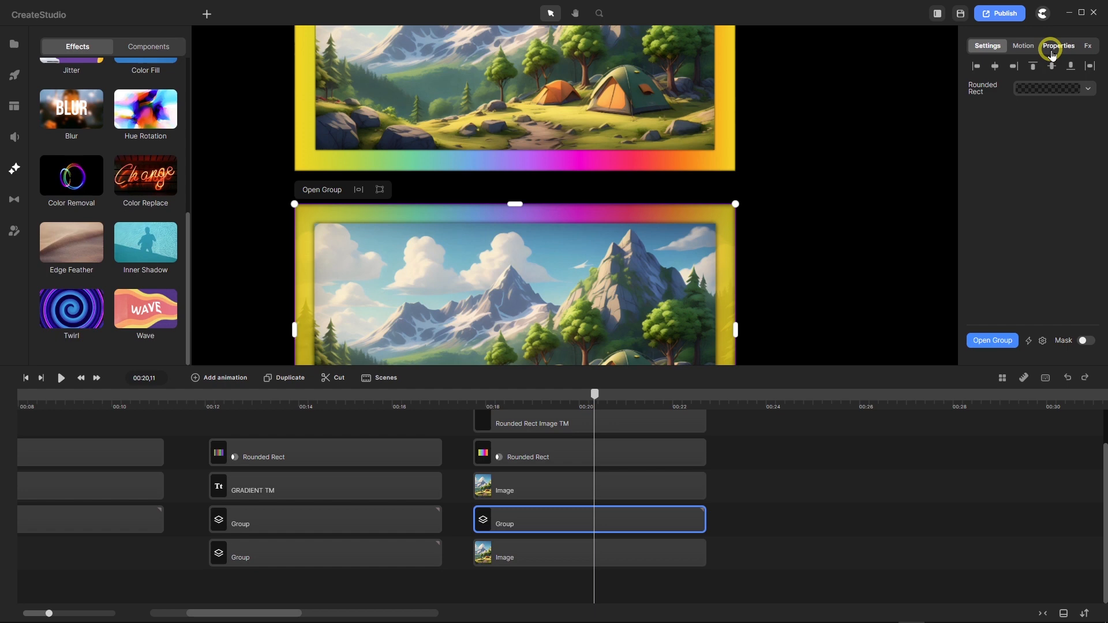
left_click(1088, 45)
left_click(990, 70)
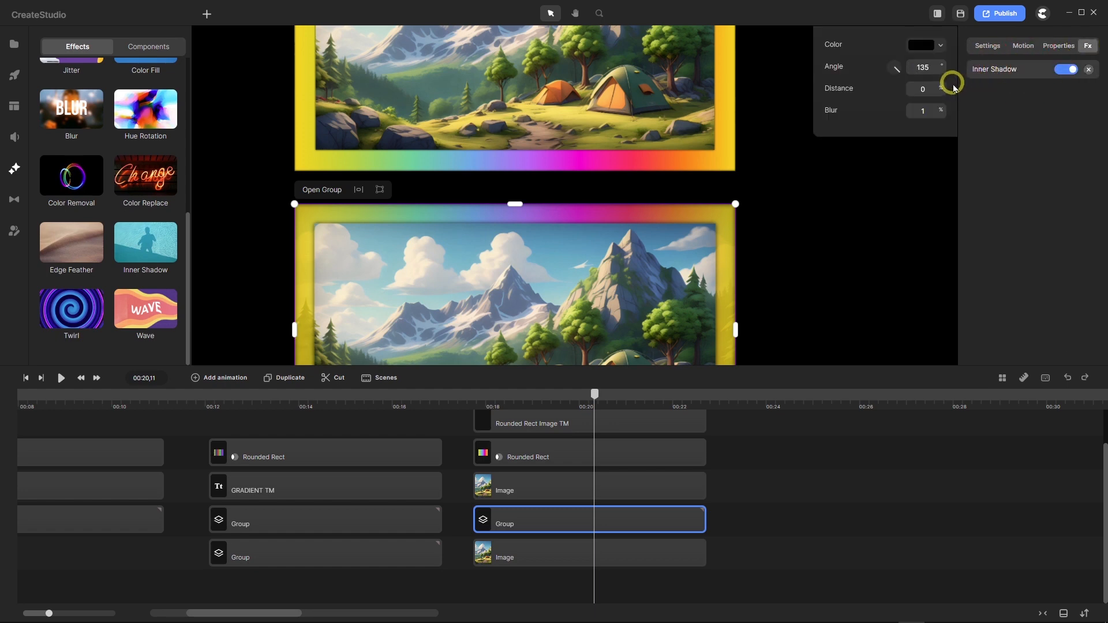
left_click(923, 111)
type(".2")
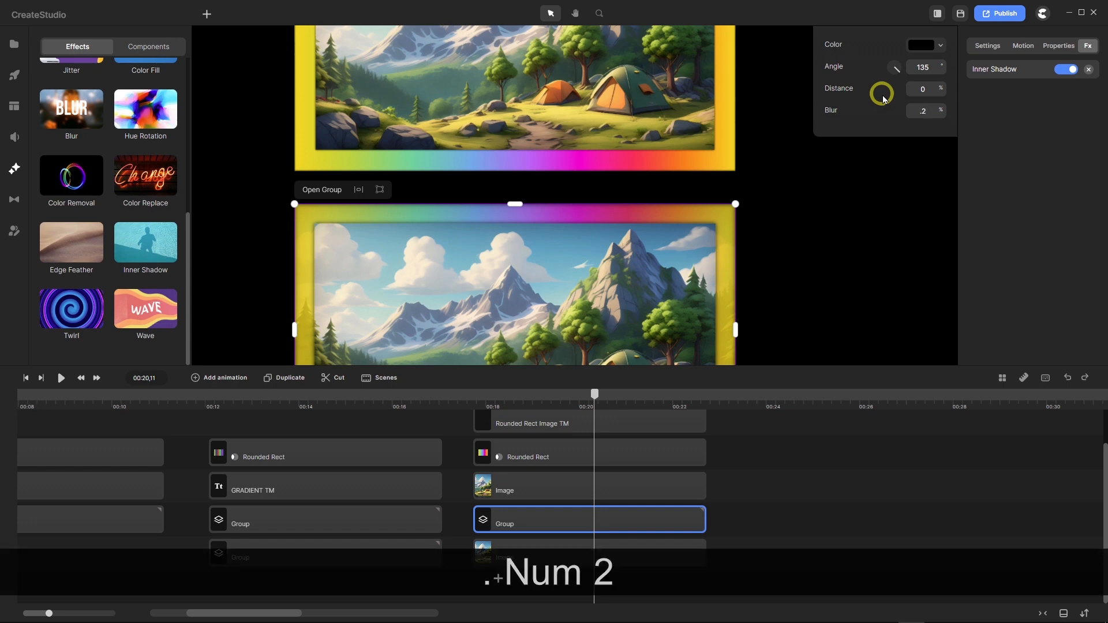
key("Return")
key("Return")
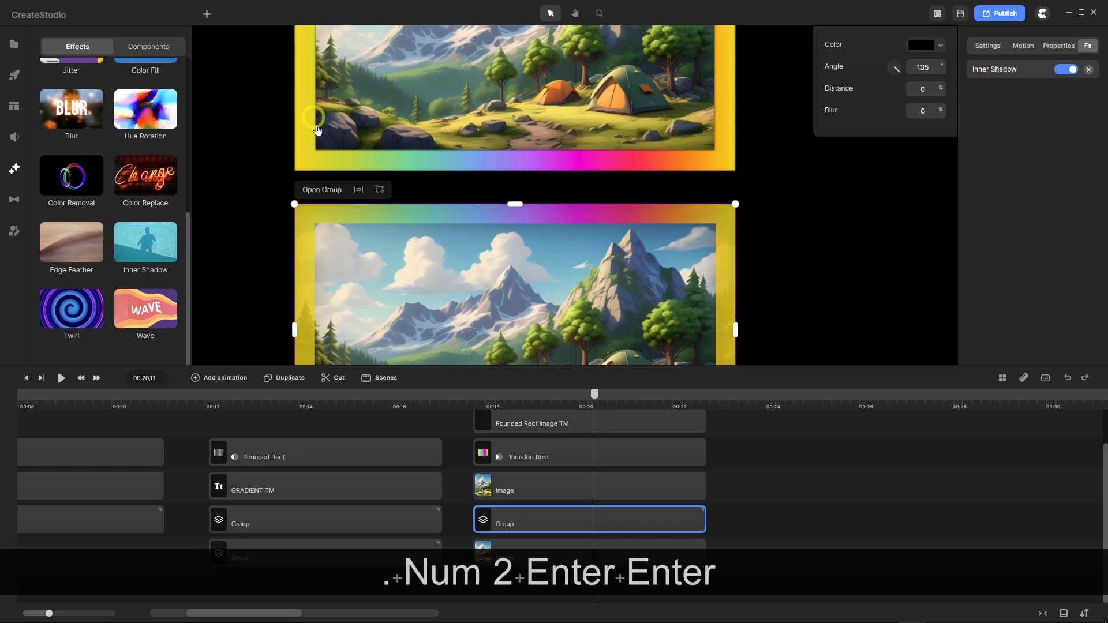
scroll(312, 231, "up", 4)
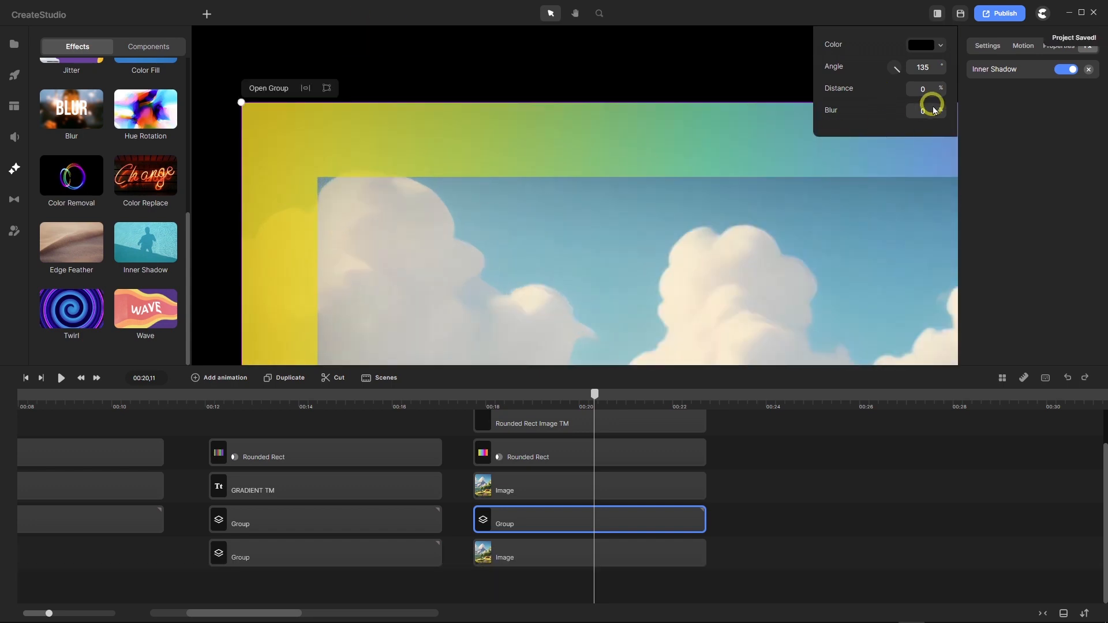
double_click(913, 105)
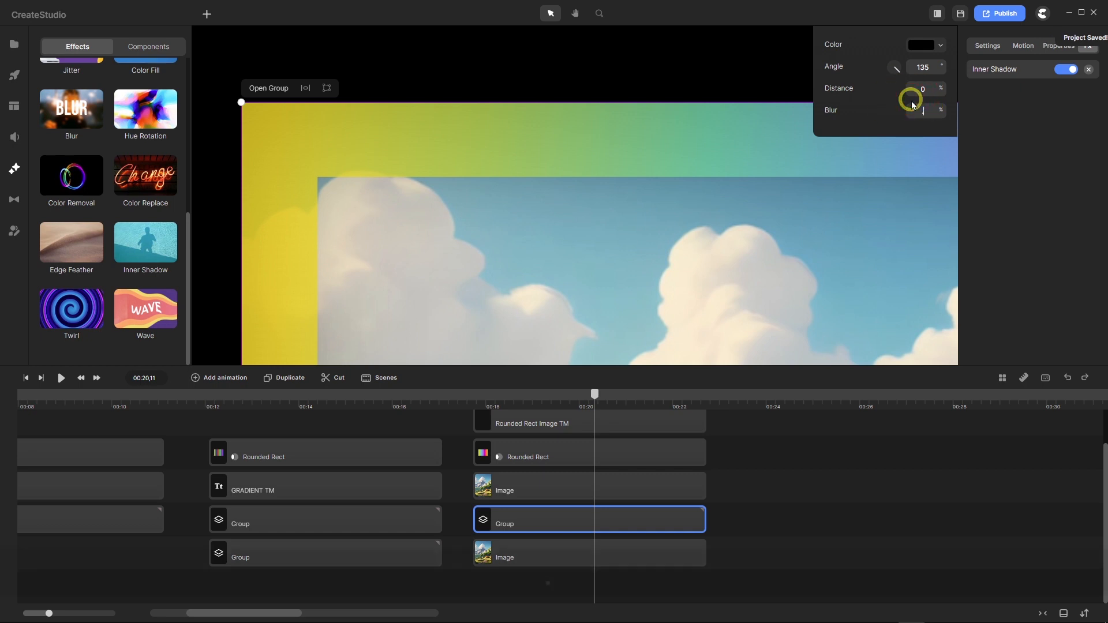
type(".2")
key("Return")
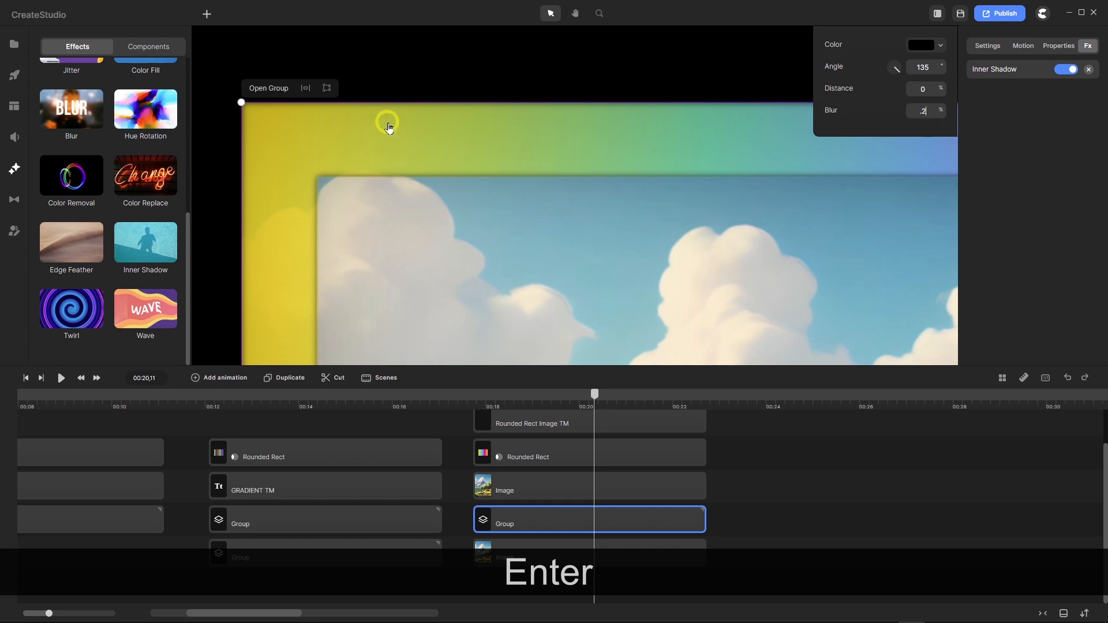
scroll(388, 75, "down", 3)
scroll(388, 75, "down", 8)
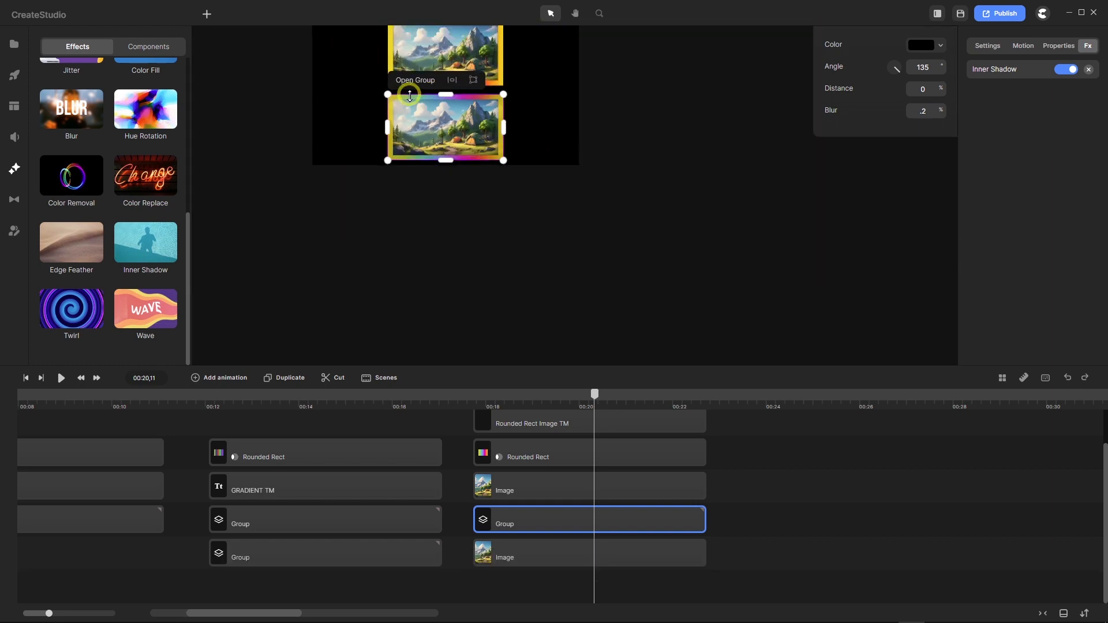
scroll(402, 57, "up", 5)
scroll(462, 108, "down", 2)
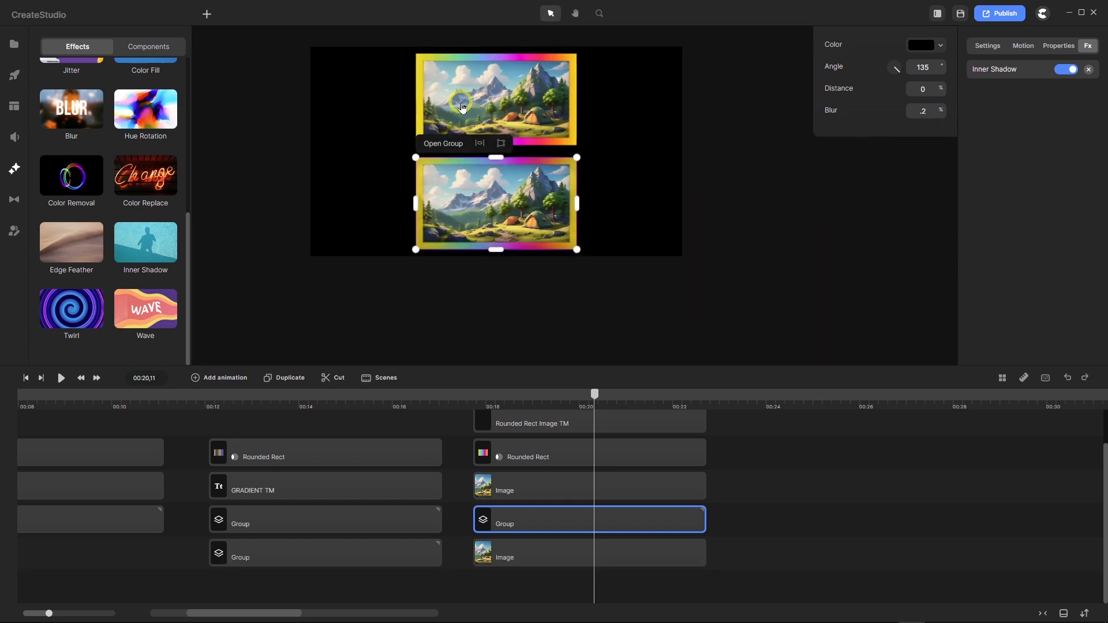
scroll(462, 108, "up", 2)
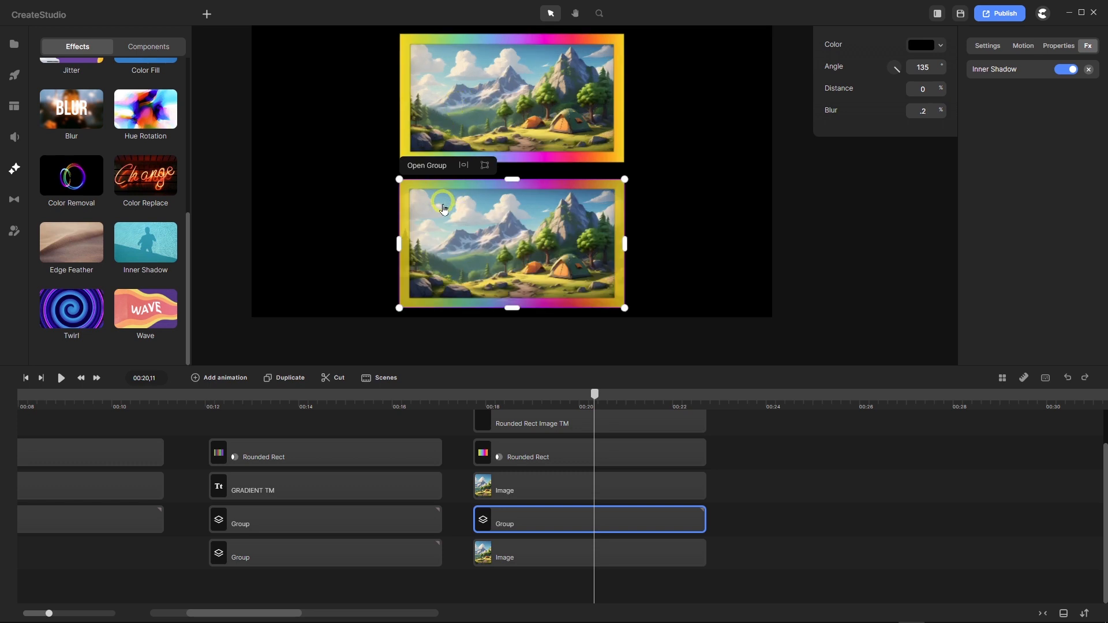
left_click(776, 453)
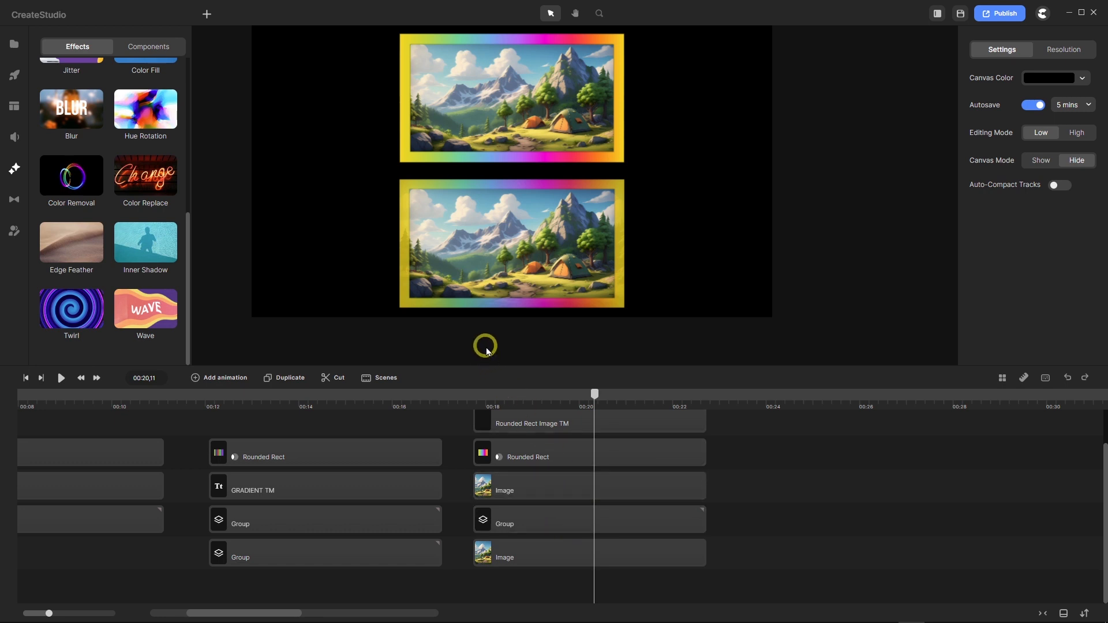
left_click(207, 21)
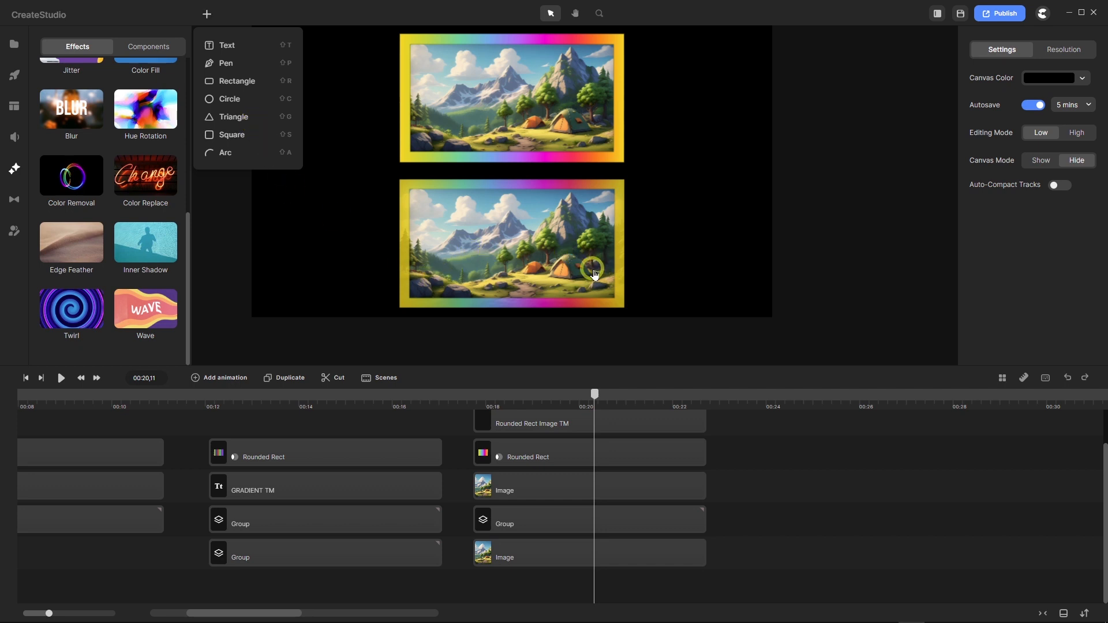
scroll(595, 265, "down", 2)
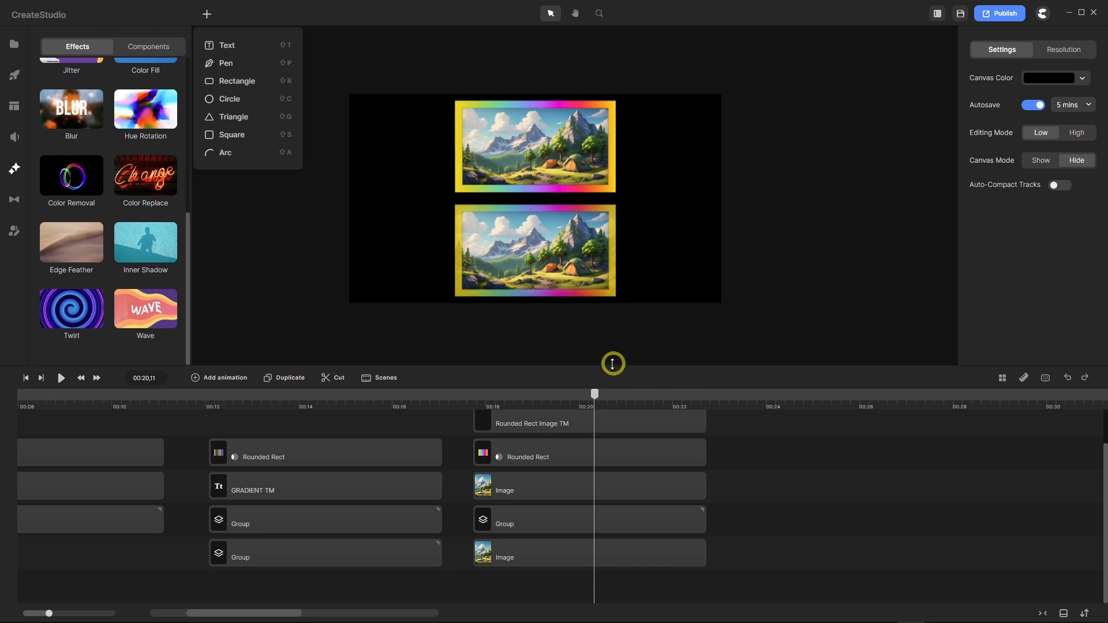
scroll(544, 327, "up", 4)
scroll(544, 326, "down", 5)
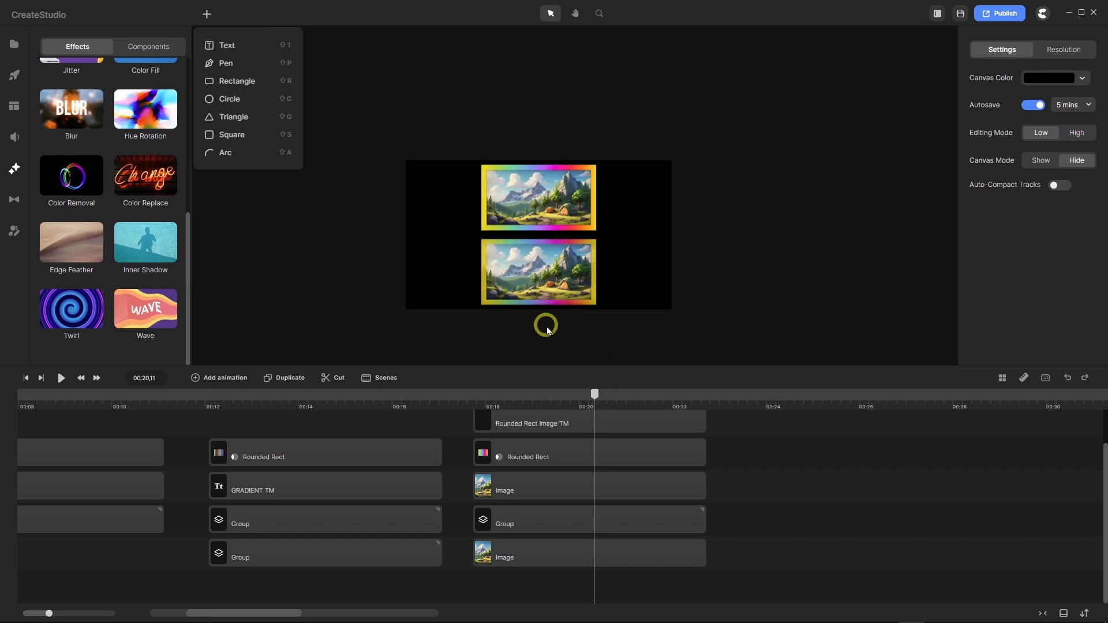
scroll(545, 328, "up", 2)
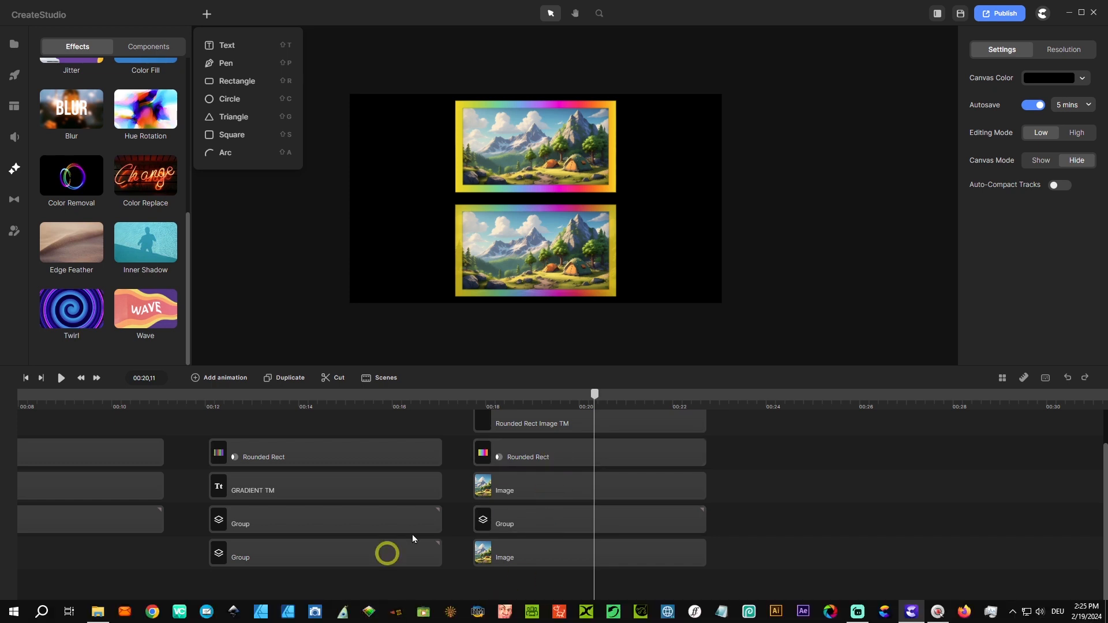
Review the earlier examples by moving the playhead to the outlined GRADIENT text at about 00:14,23 and the gradient circles at about 00:03,17.
left_click_drag(598, 406, 334, 404)
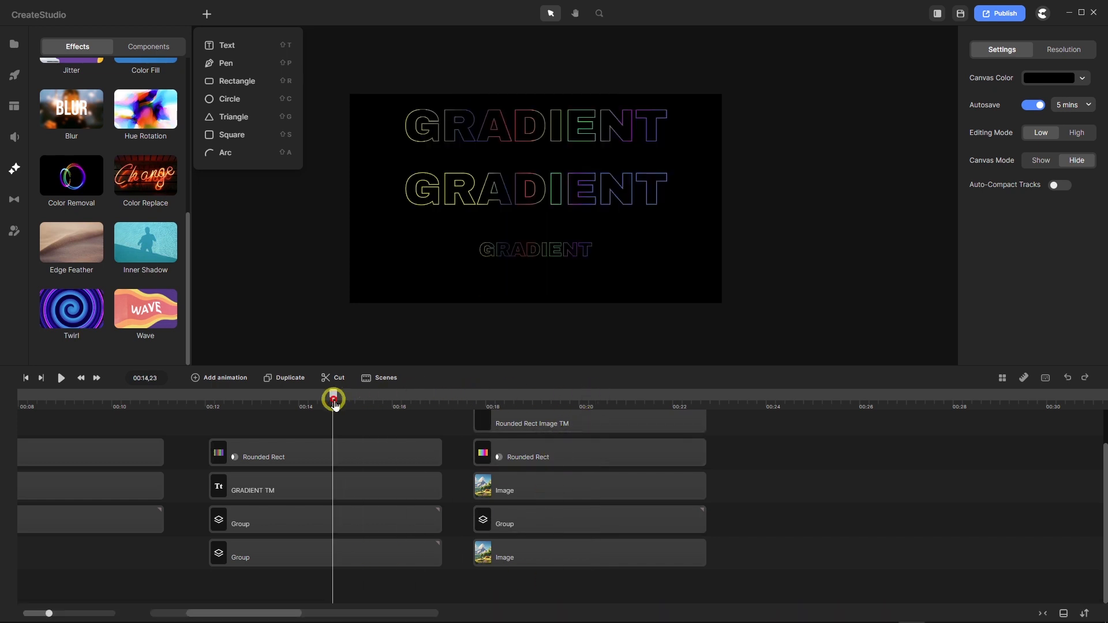
left_click_drag(271, 612, 230, 611)
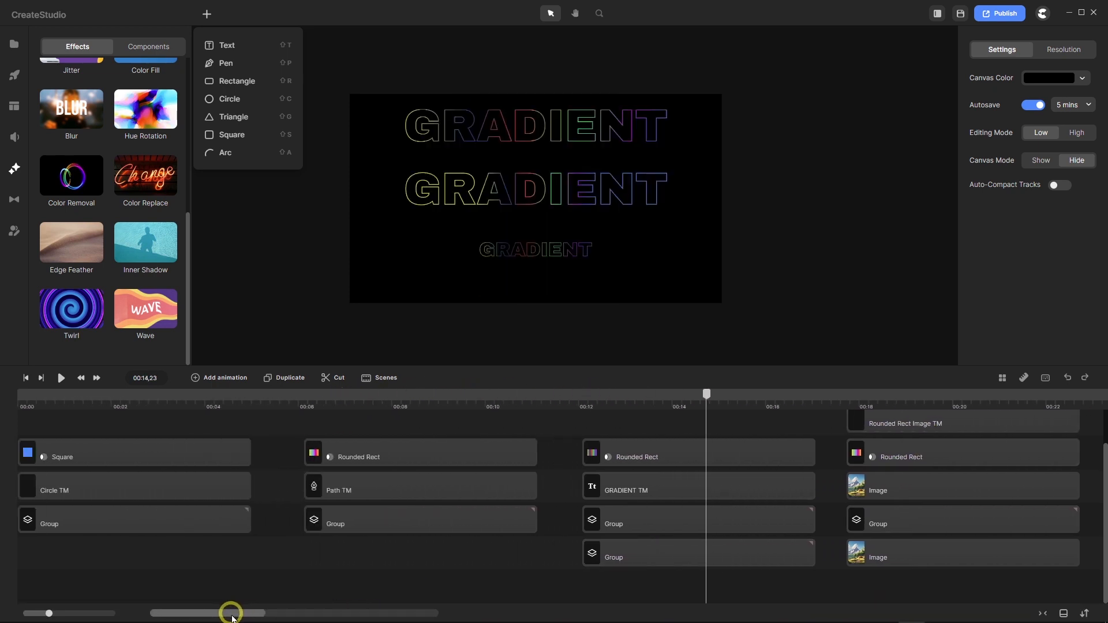
left_click_drag(707, 395, 185, 398)
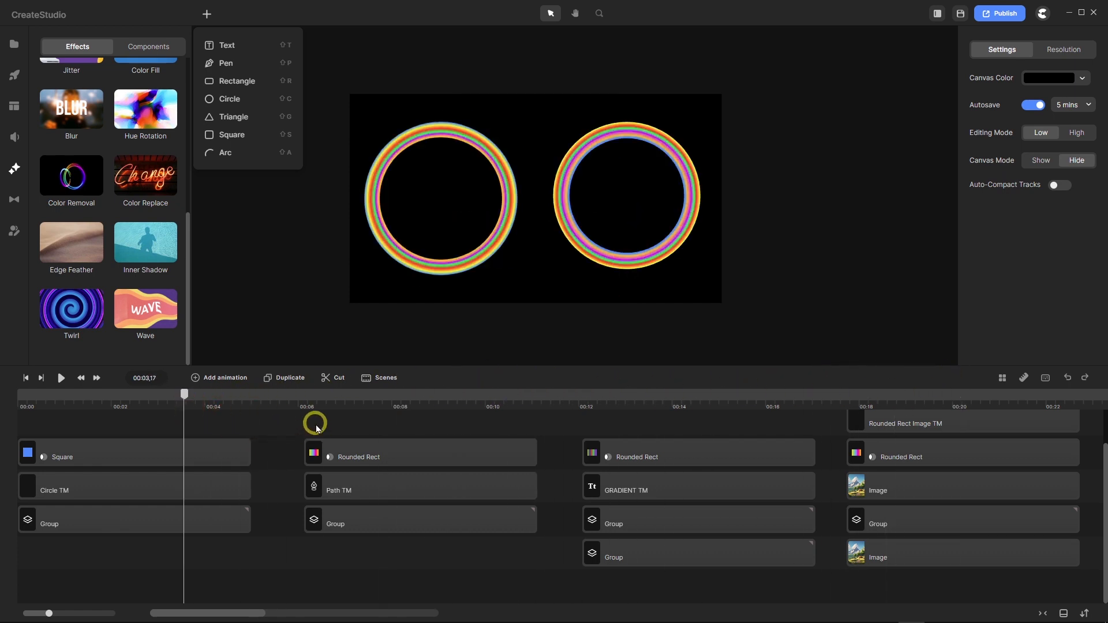